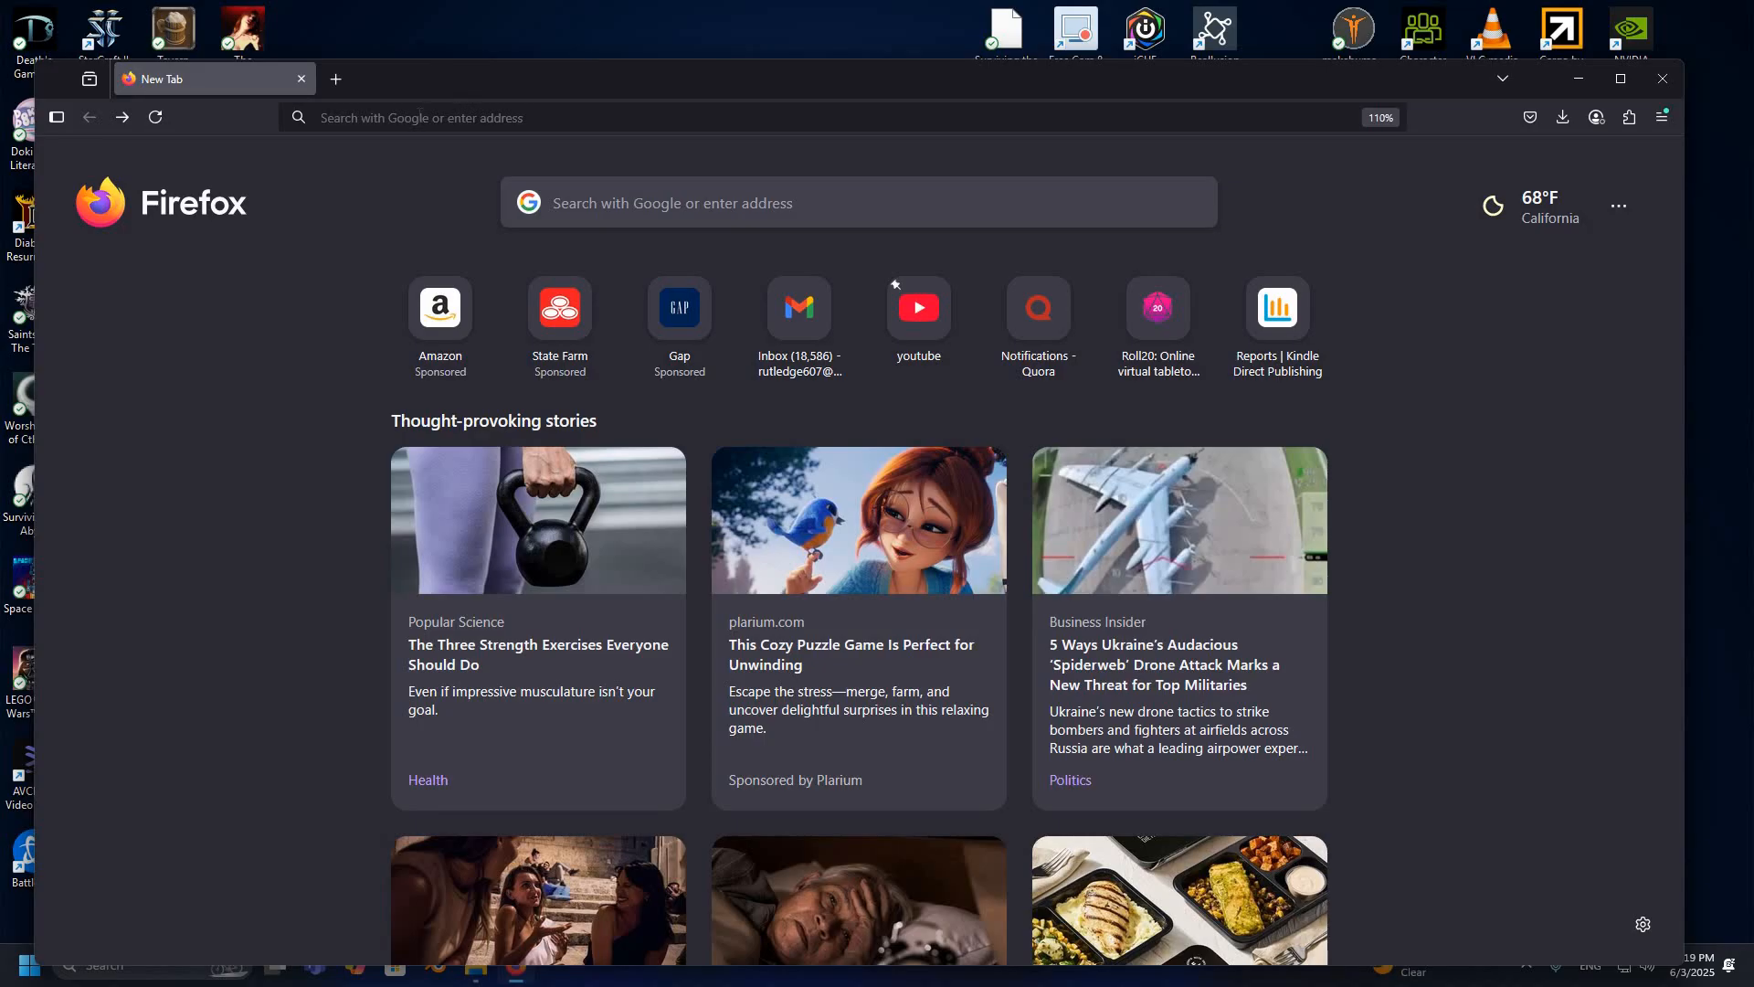
Step: Open the blender.org website in the current browser tab
{"action": "key", "text": "ctrl+l"}
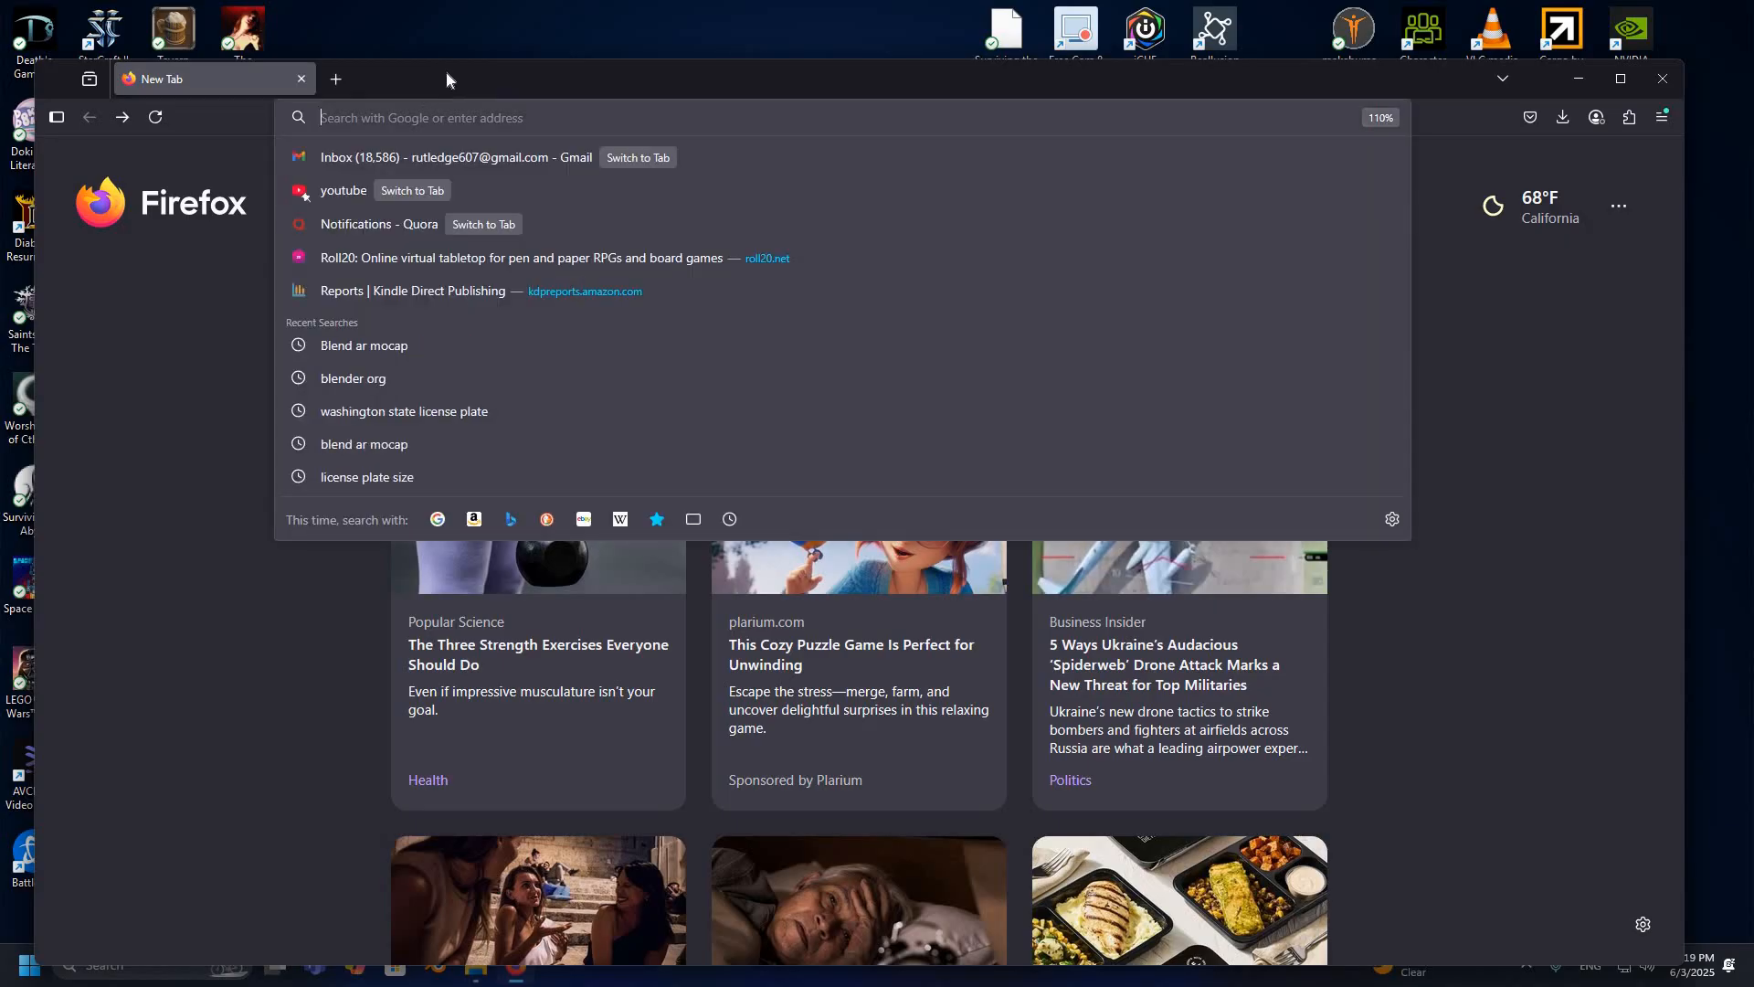
{"action": "key", "text": "Escape"}
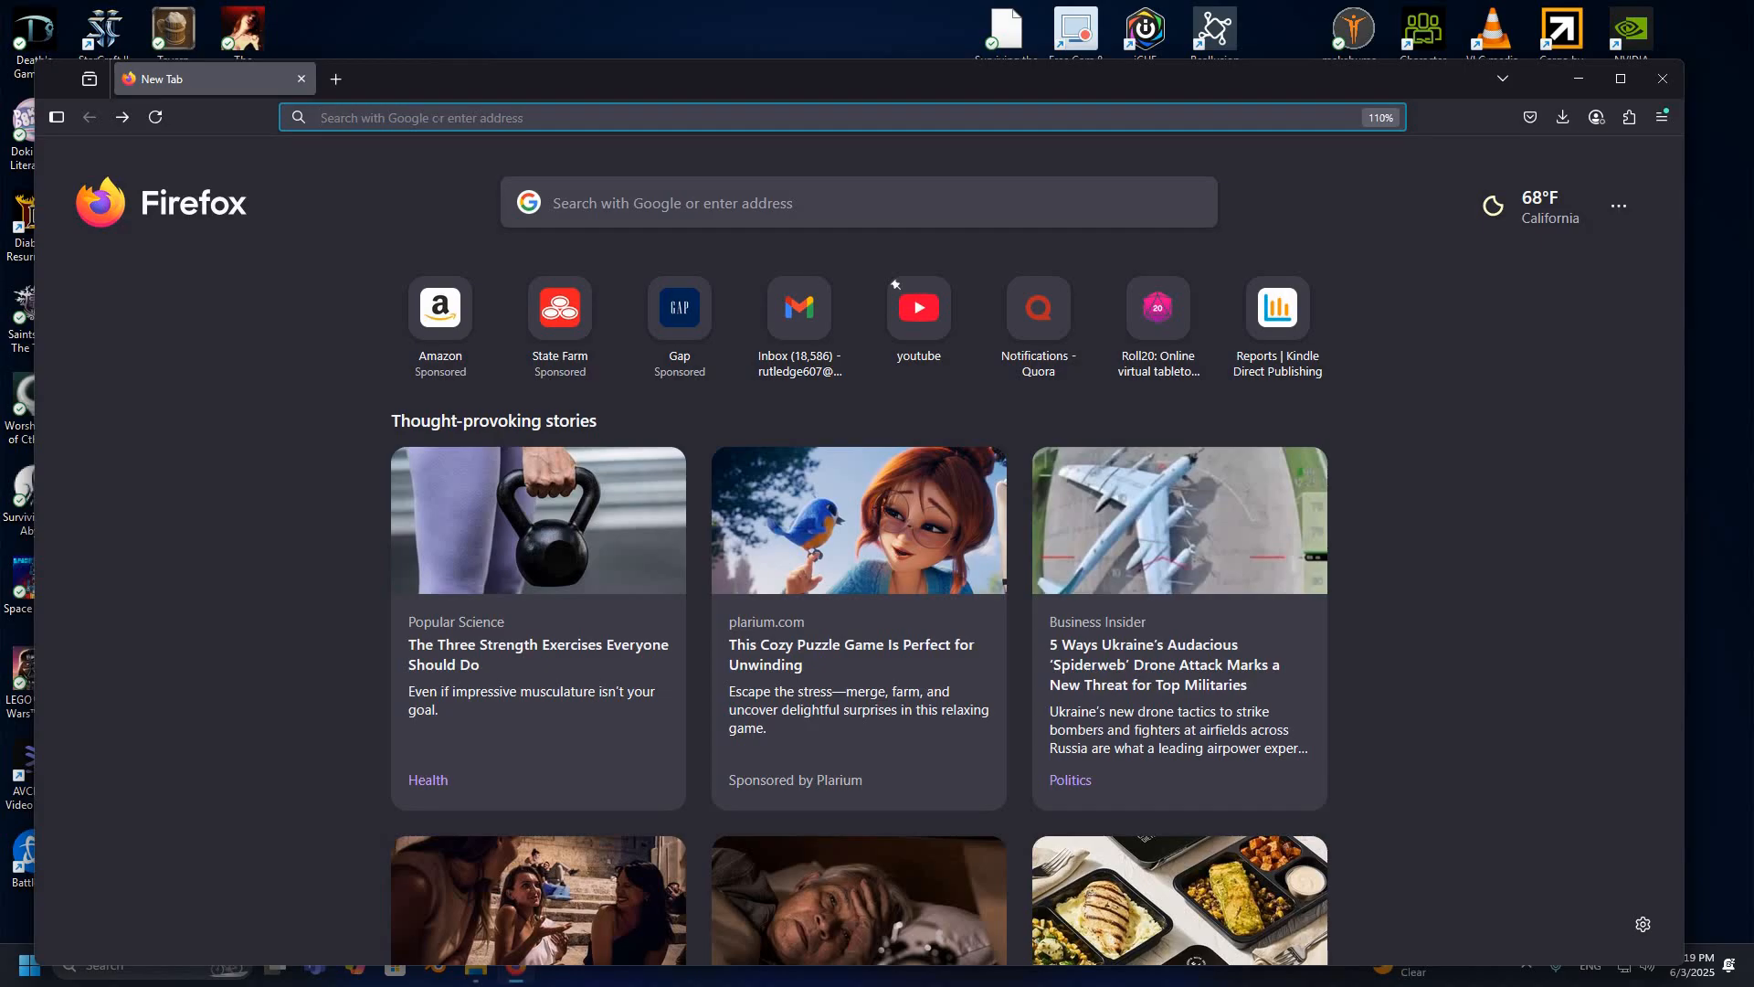
{"action": "key", "text": "ctrl+l"}
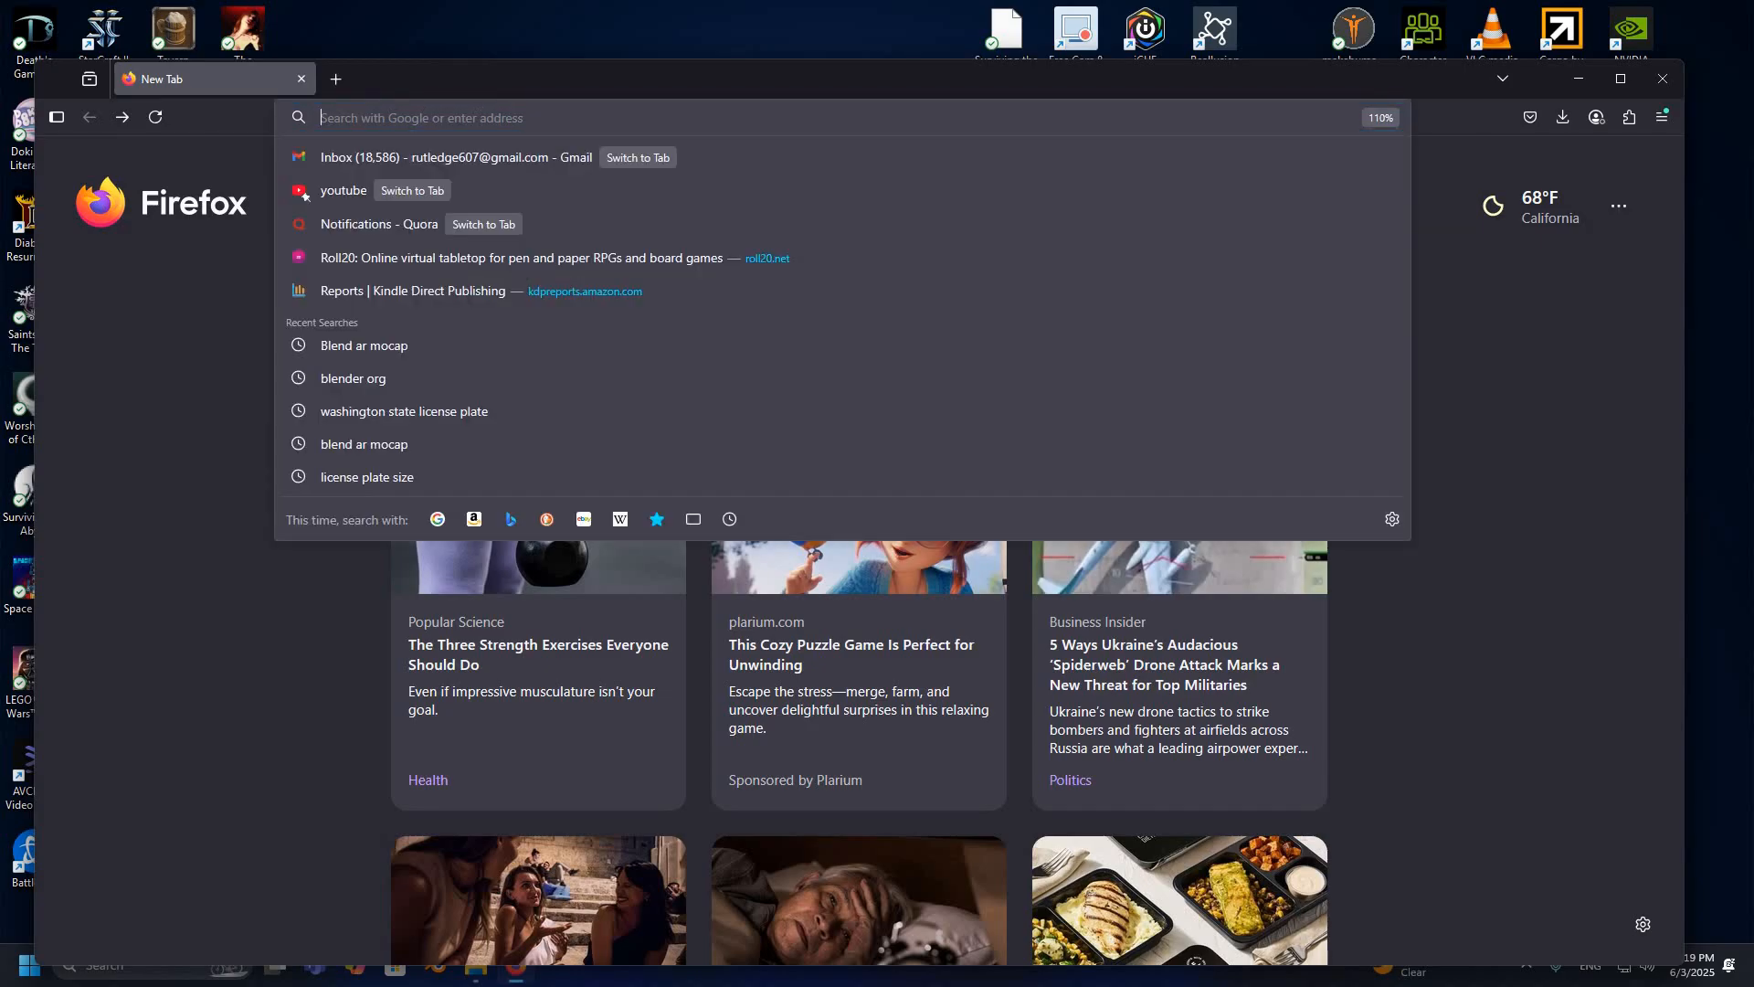
{"action": "type", "text": "blender.org/"}
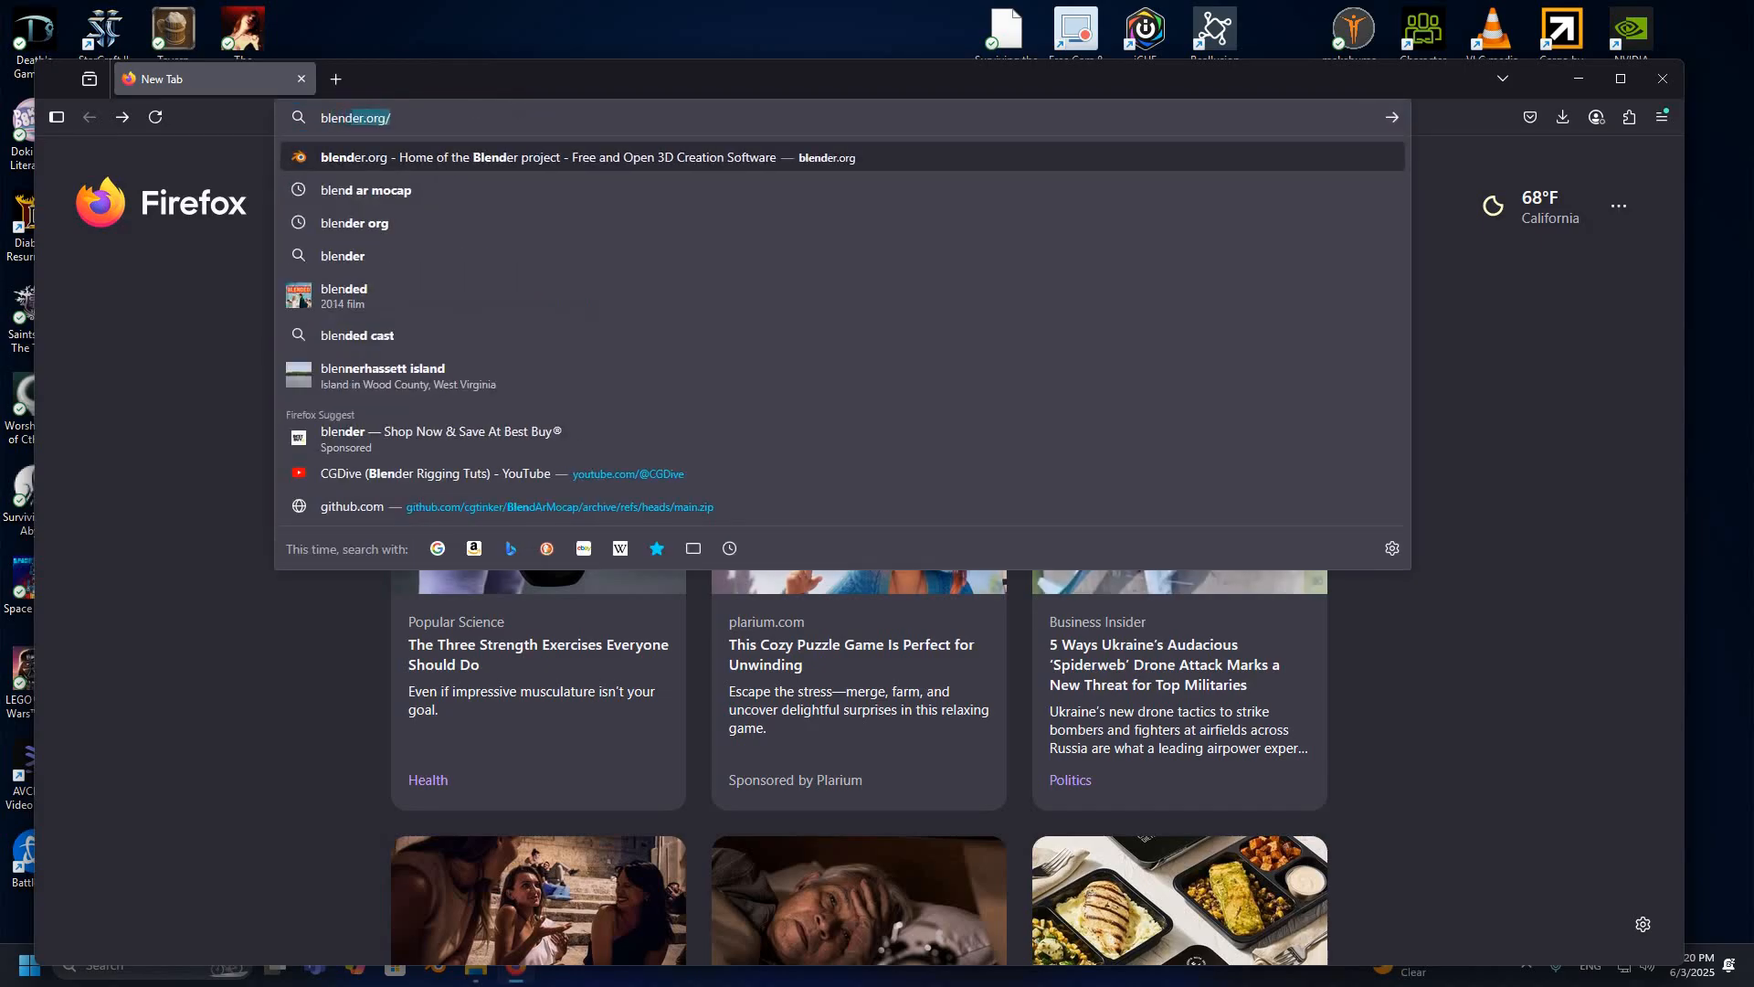
{"action": "key", "text": "Return"}
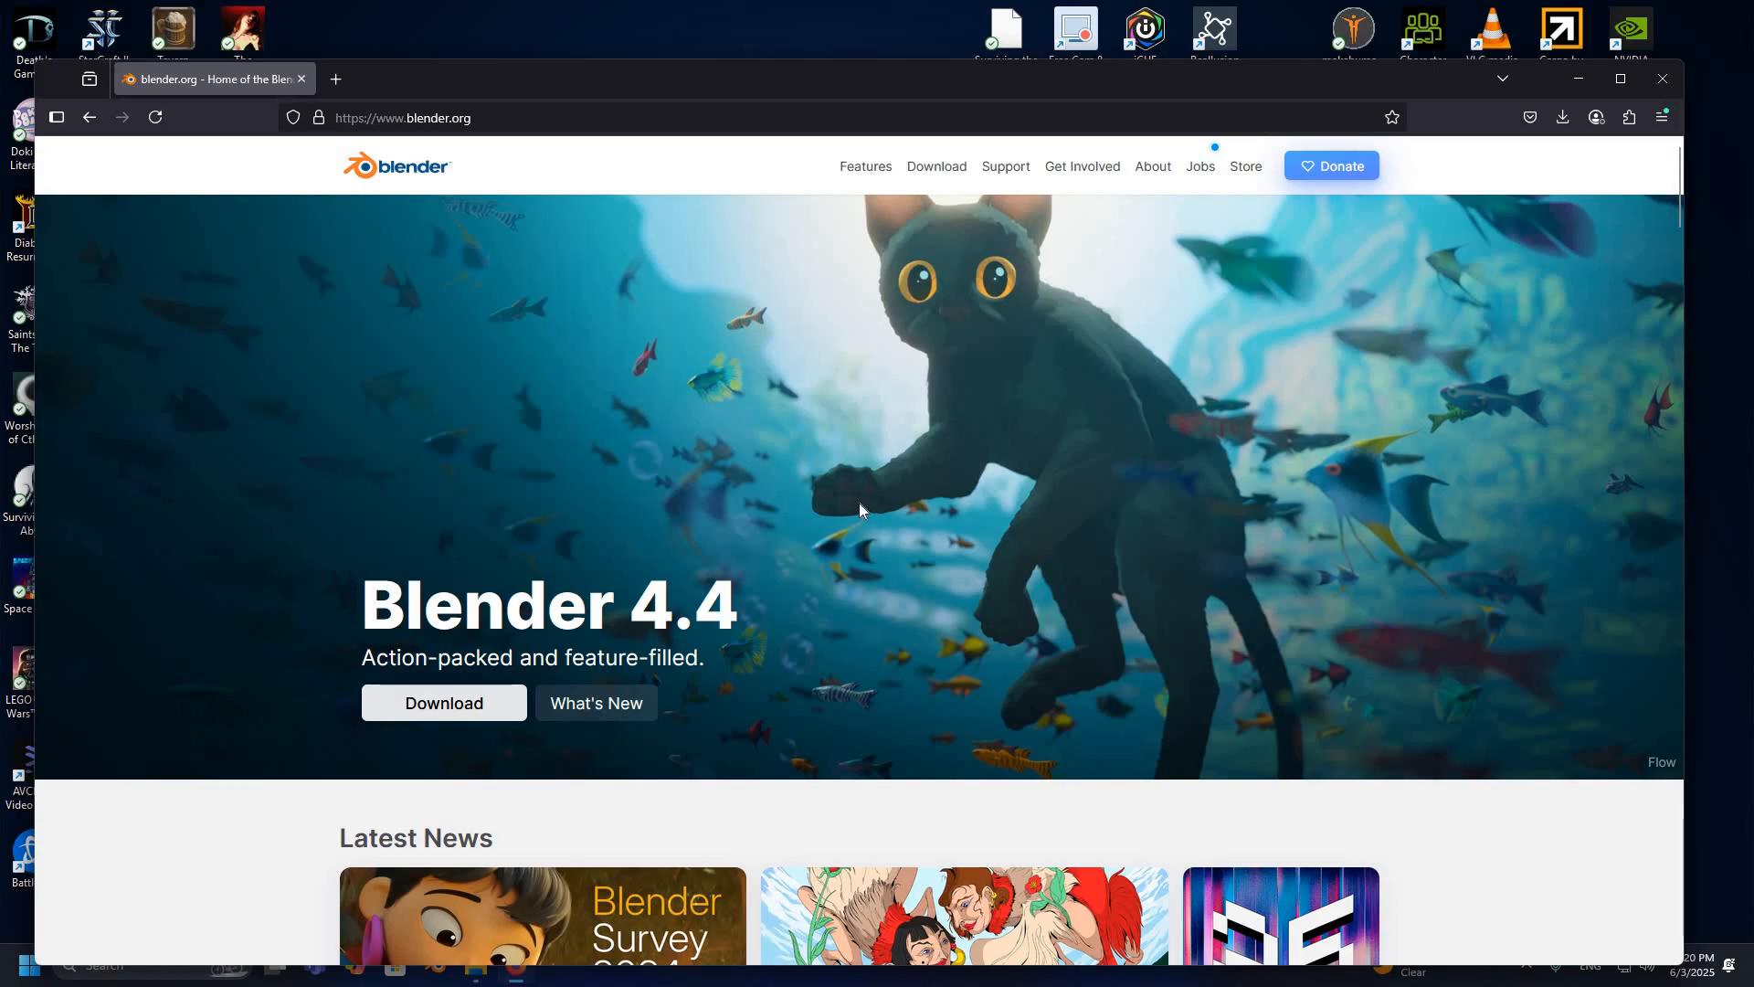
Step: Open the Blender download page and review the list of macOS, Linux, and other versions
{"action": "left_click_drag", "start_coordinate": [852, 502], "coordinate": [587, 540]}
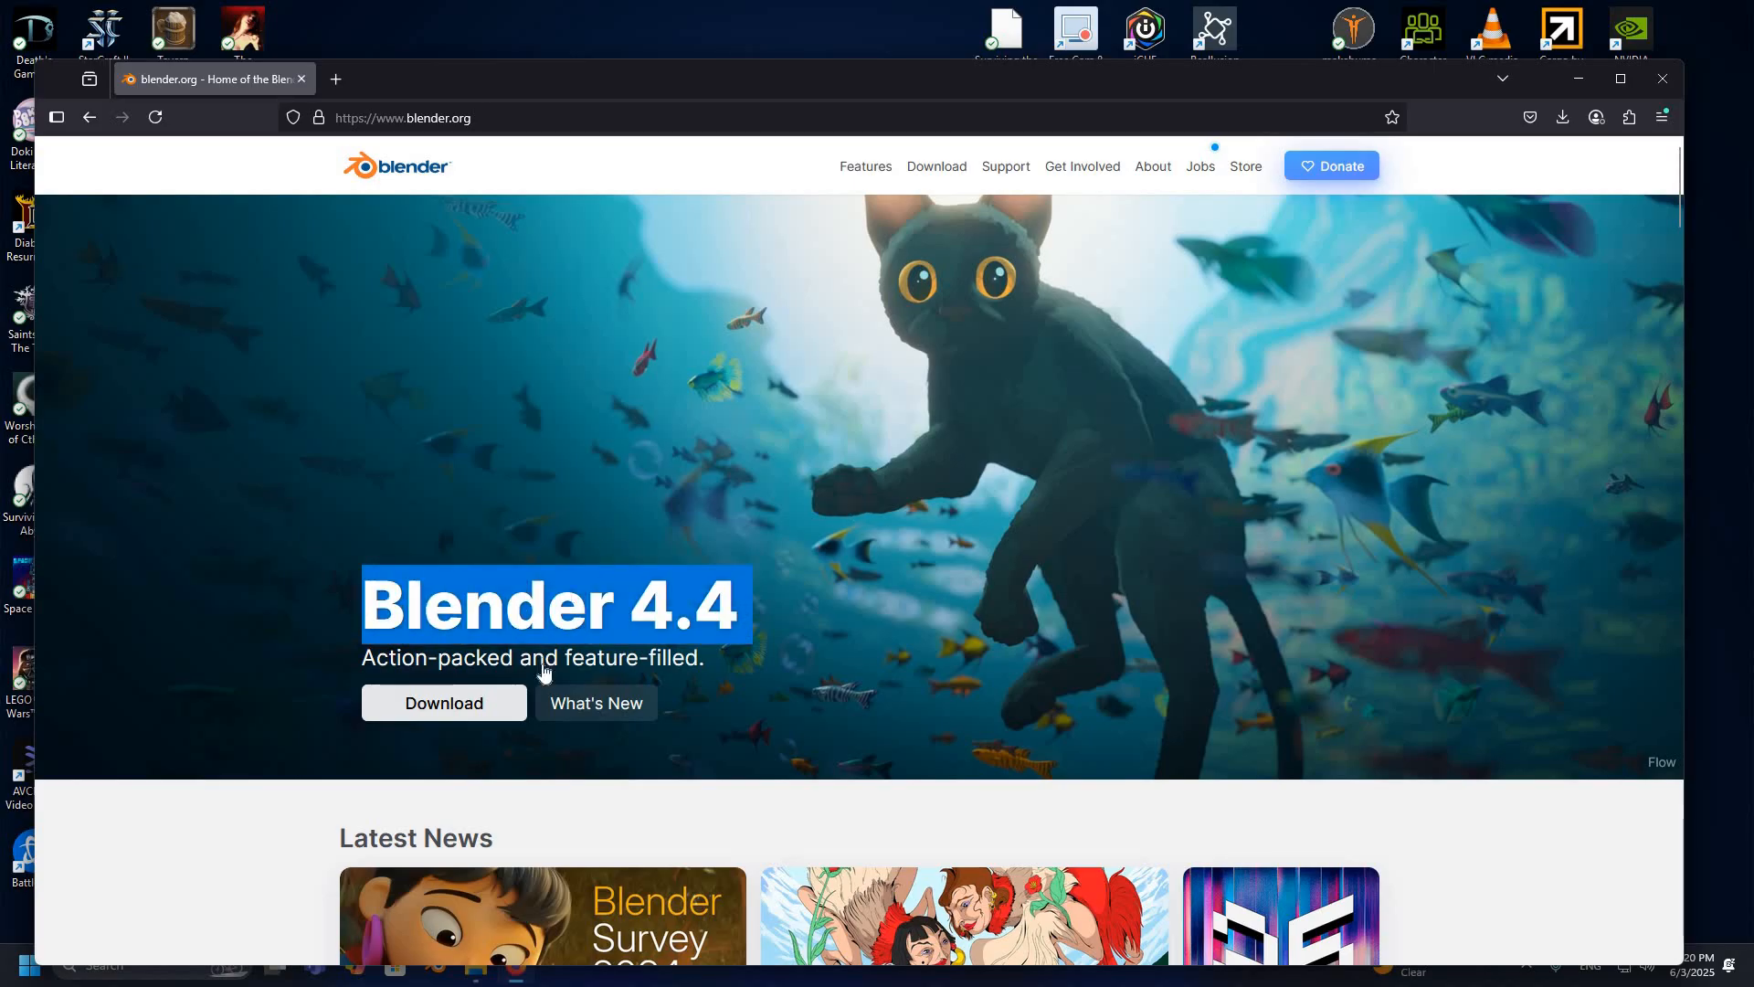
{"action": "scroll", "coordinate": [543, 631], "scroll_direction": "down", "scroll_amount": 1}
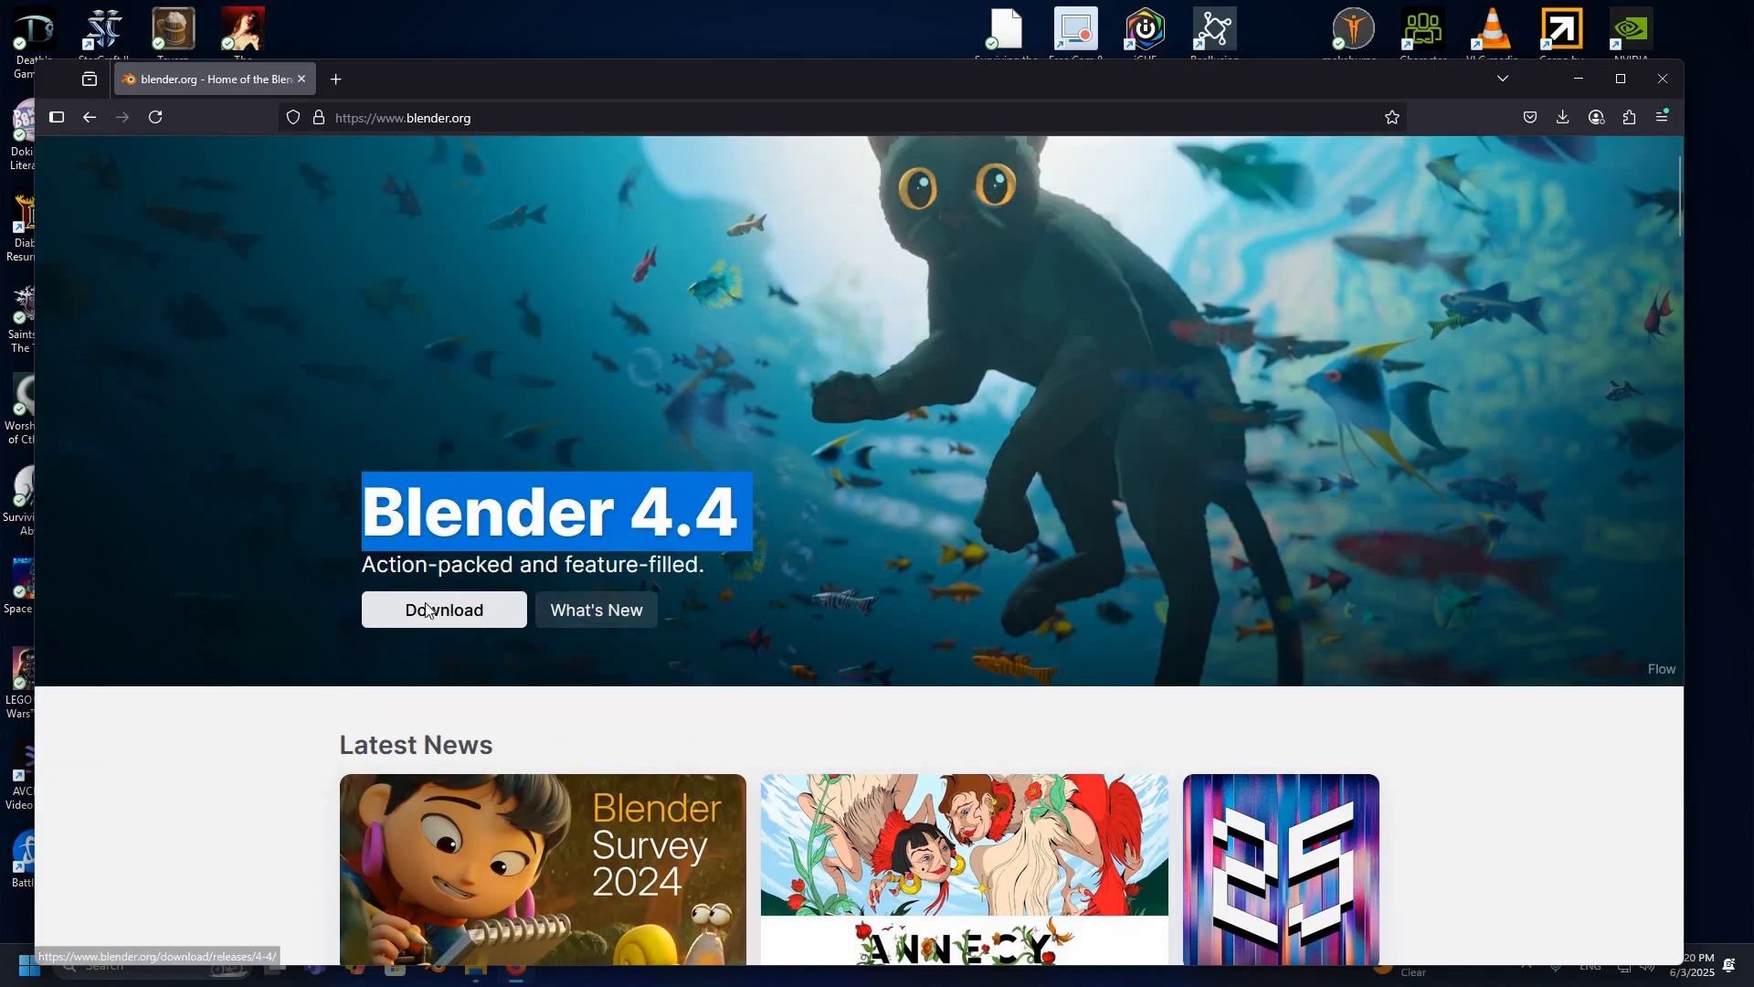
{"action": "left_click", "coordinate": [939, 445]}
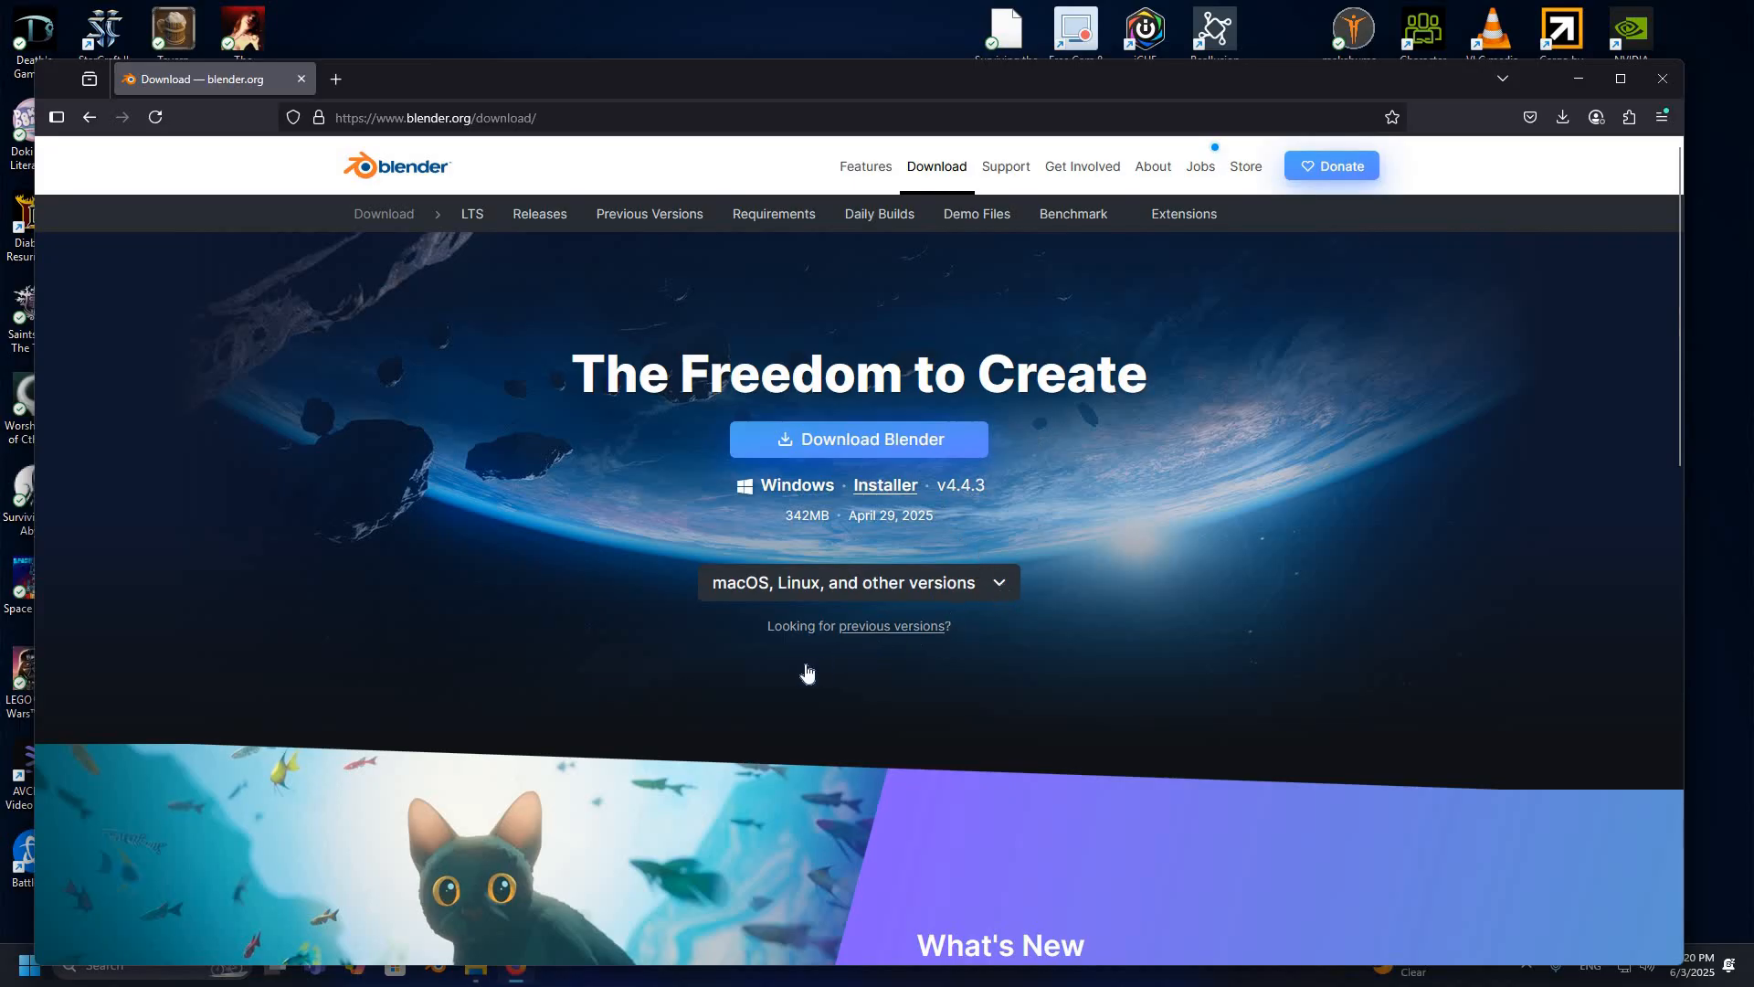
{"action": "left_click", "coordinate": [879, 589]}
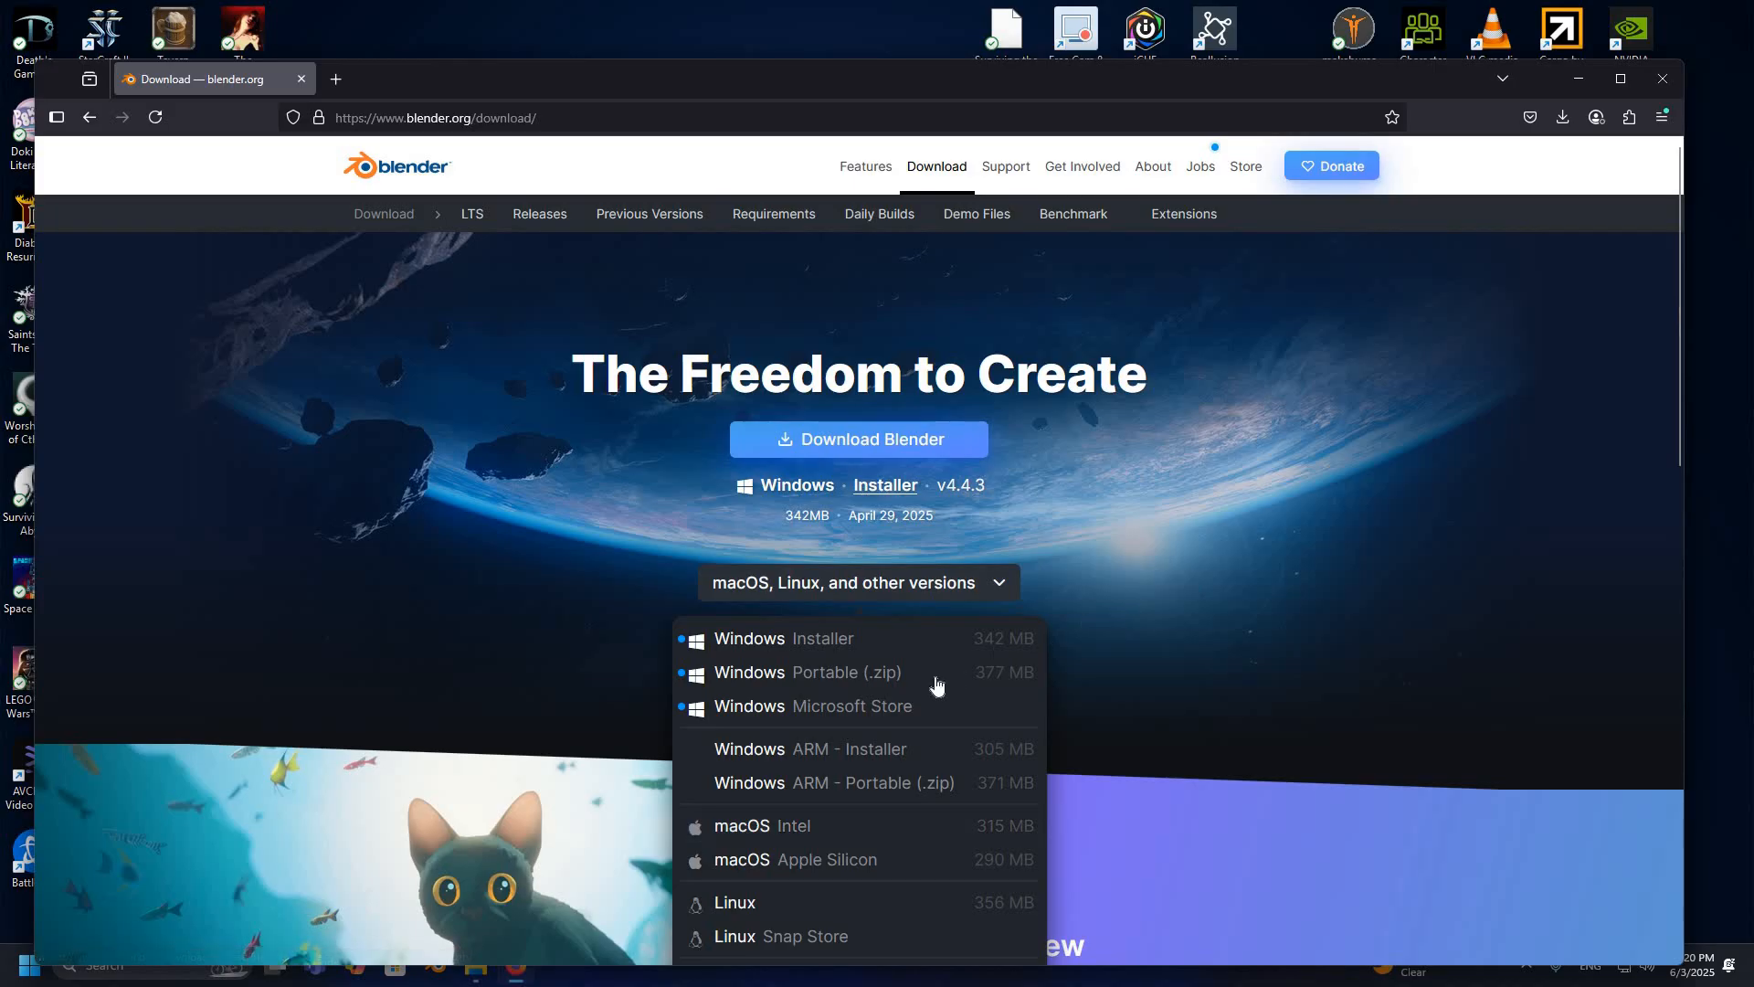
{"action": "scroll", "coordinate": [914, 676], "scroll_direction": "down", "scroll_amount": 2}
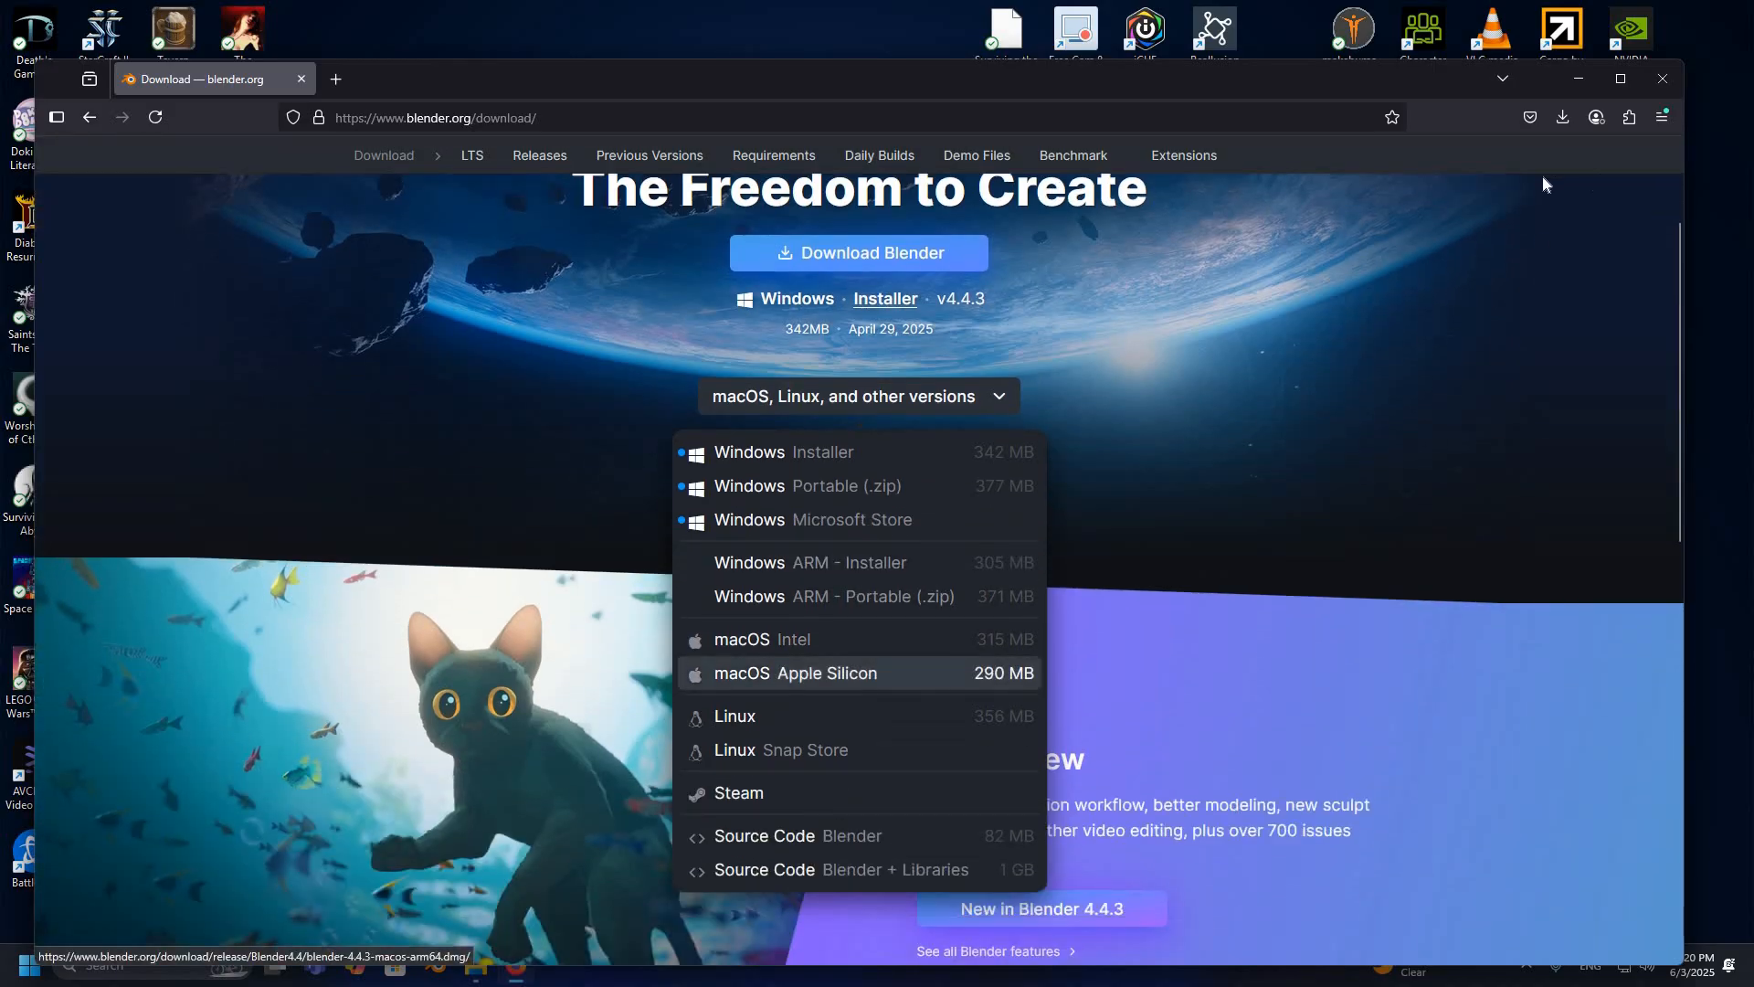
{"action": "left_click", "coordinate": [418, 84]}
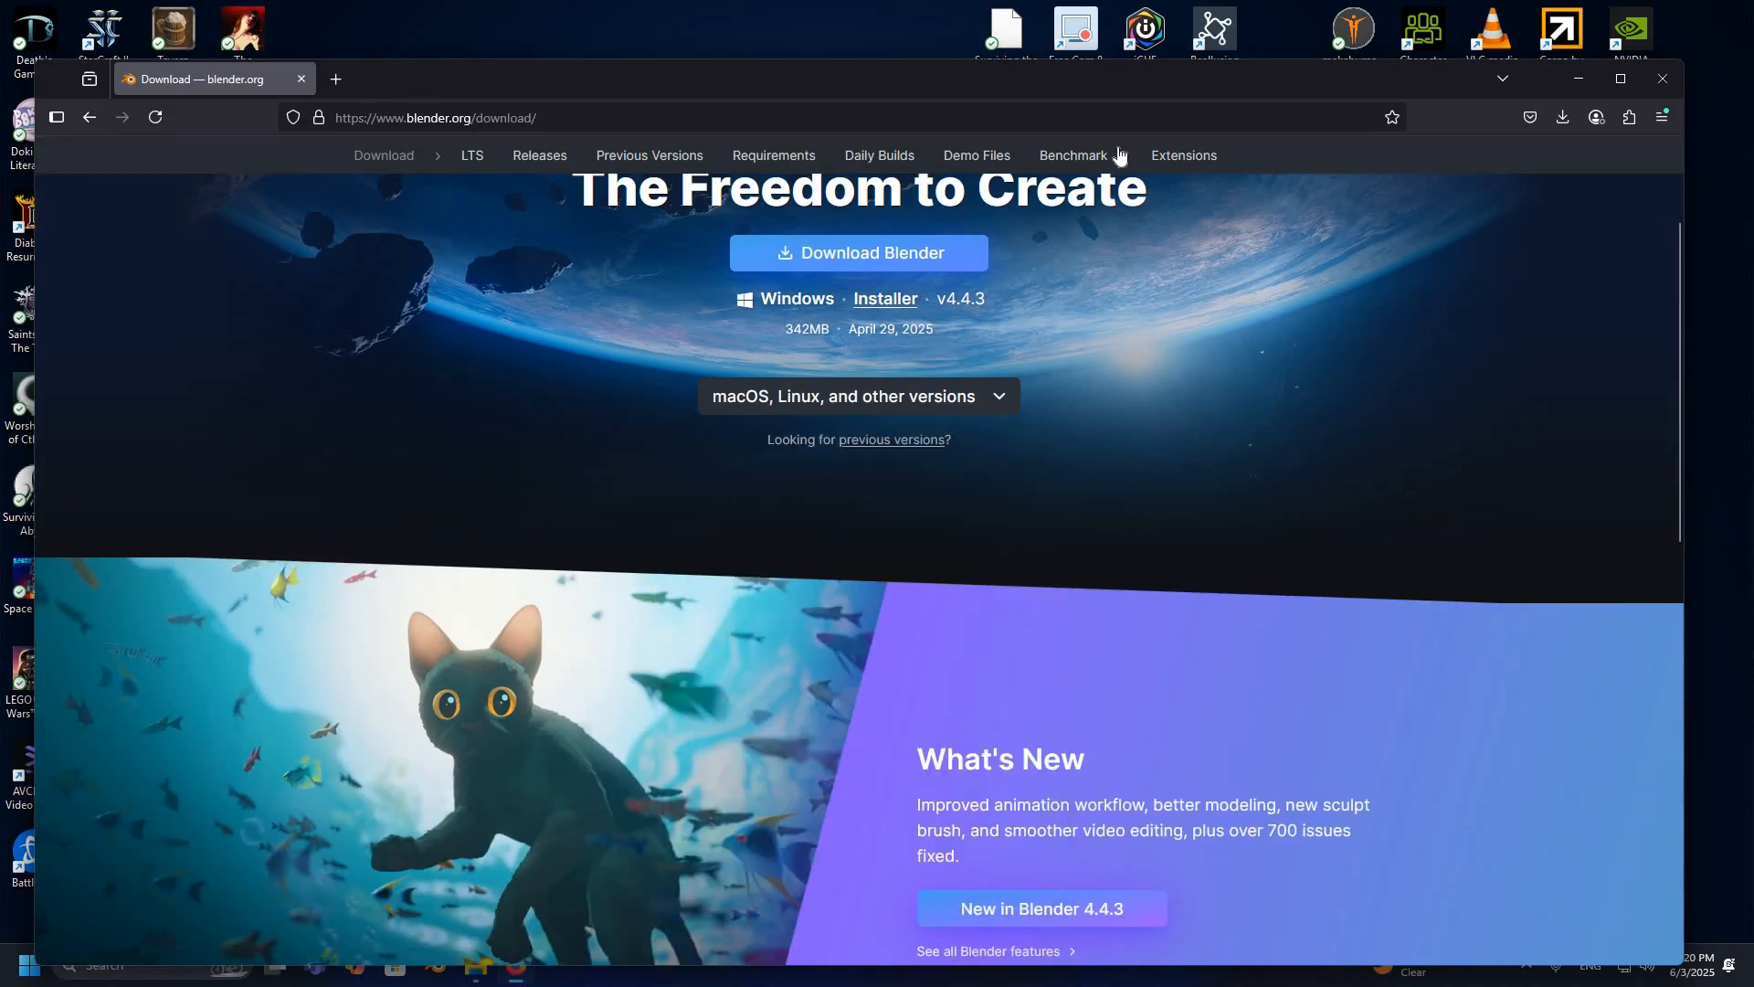
{"action": "left_click_drag", "start_coordinate": [1593, 79], "coordinate": [1577, 63]}
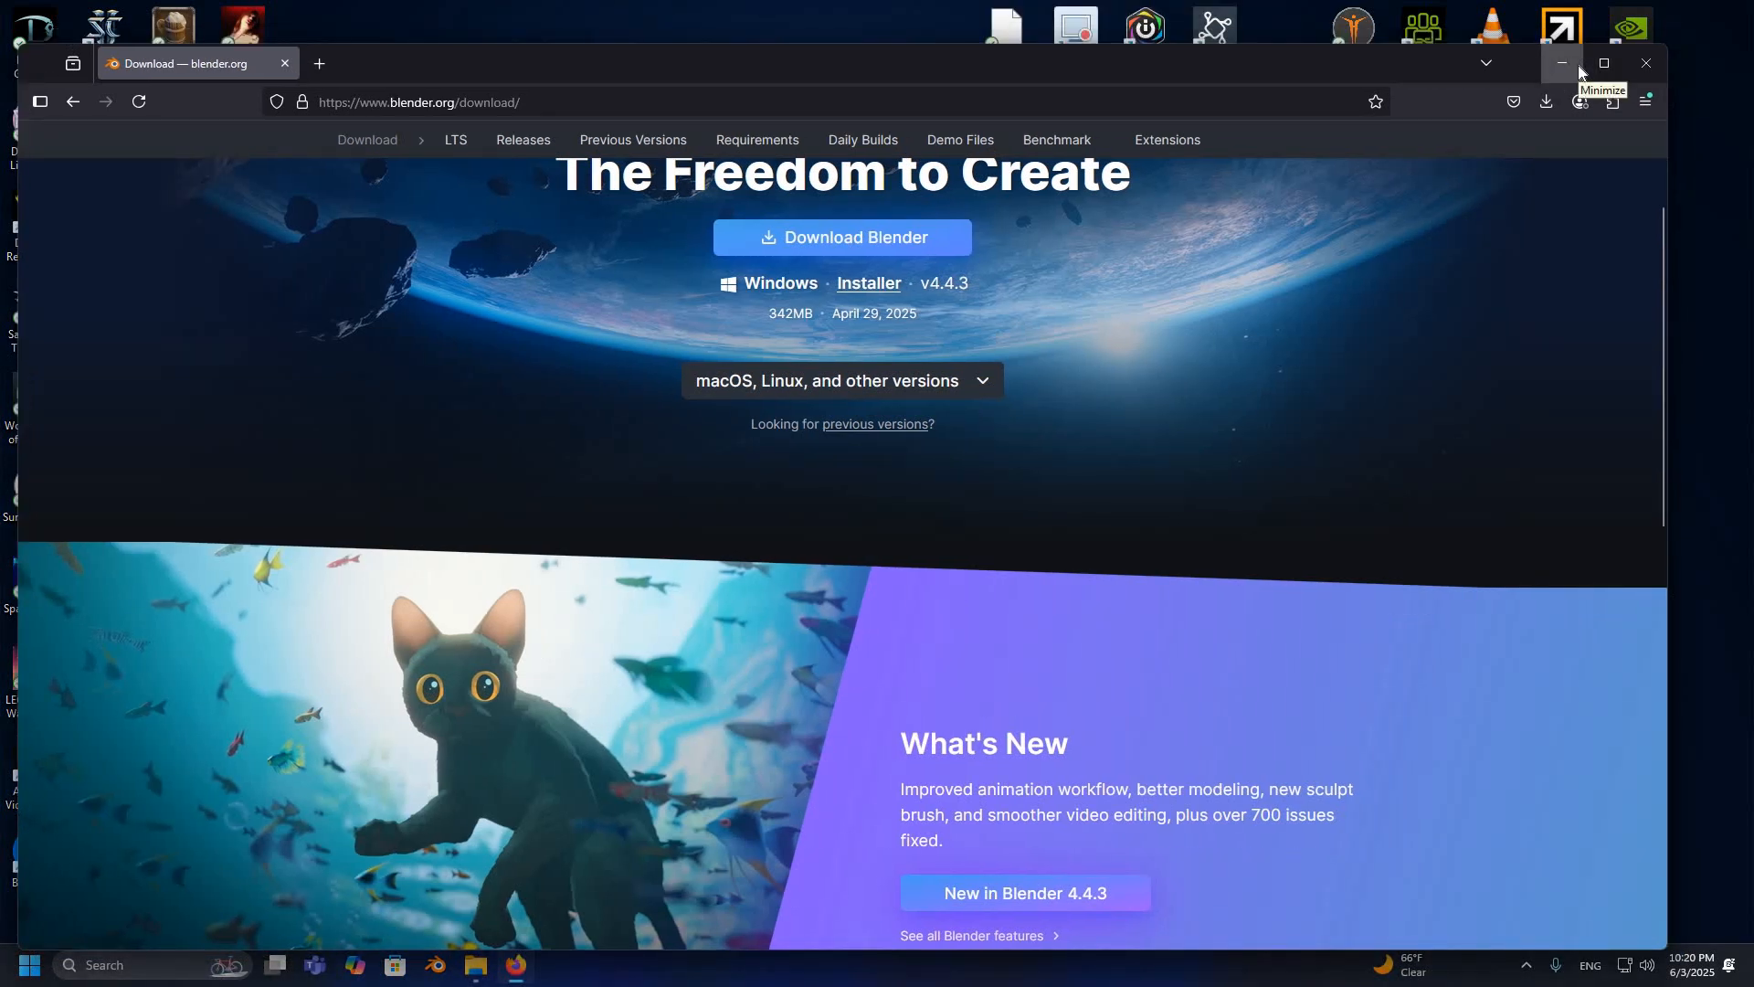
Step: Search the web for "blend ar mocap" in a new tab and open the cgtinker/BlendArMocap GitHub repository
{"action": "left_click", "coordinate": [326, 60]}
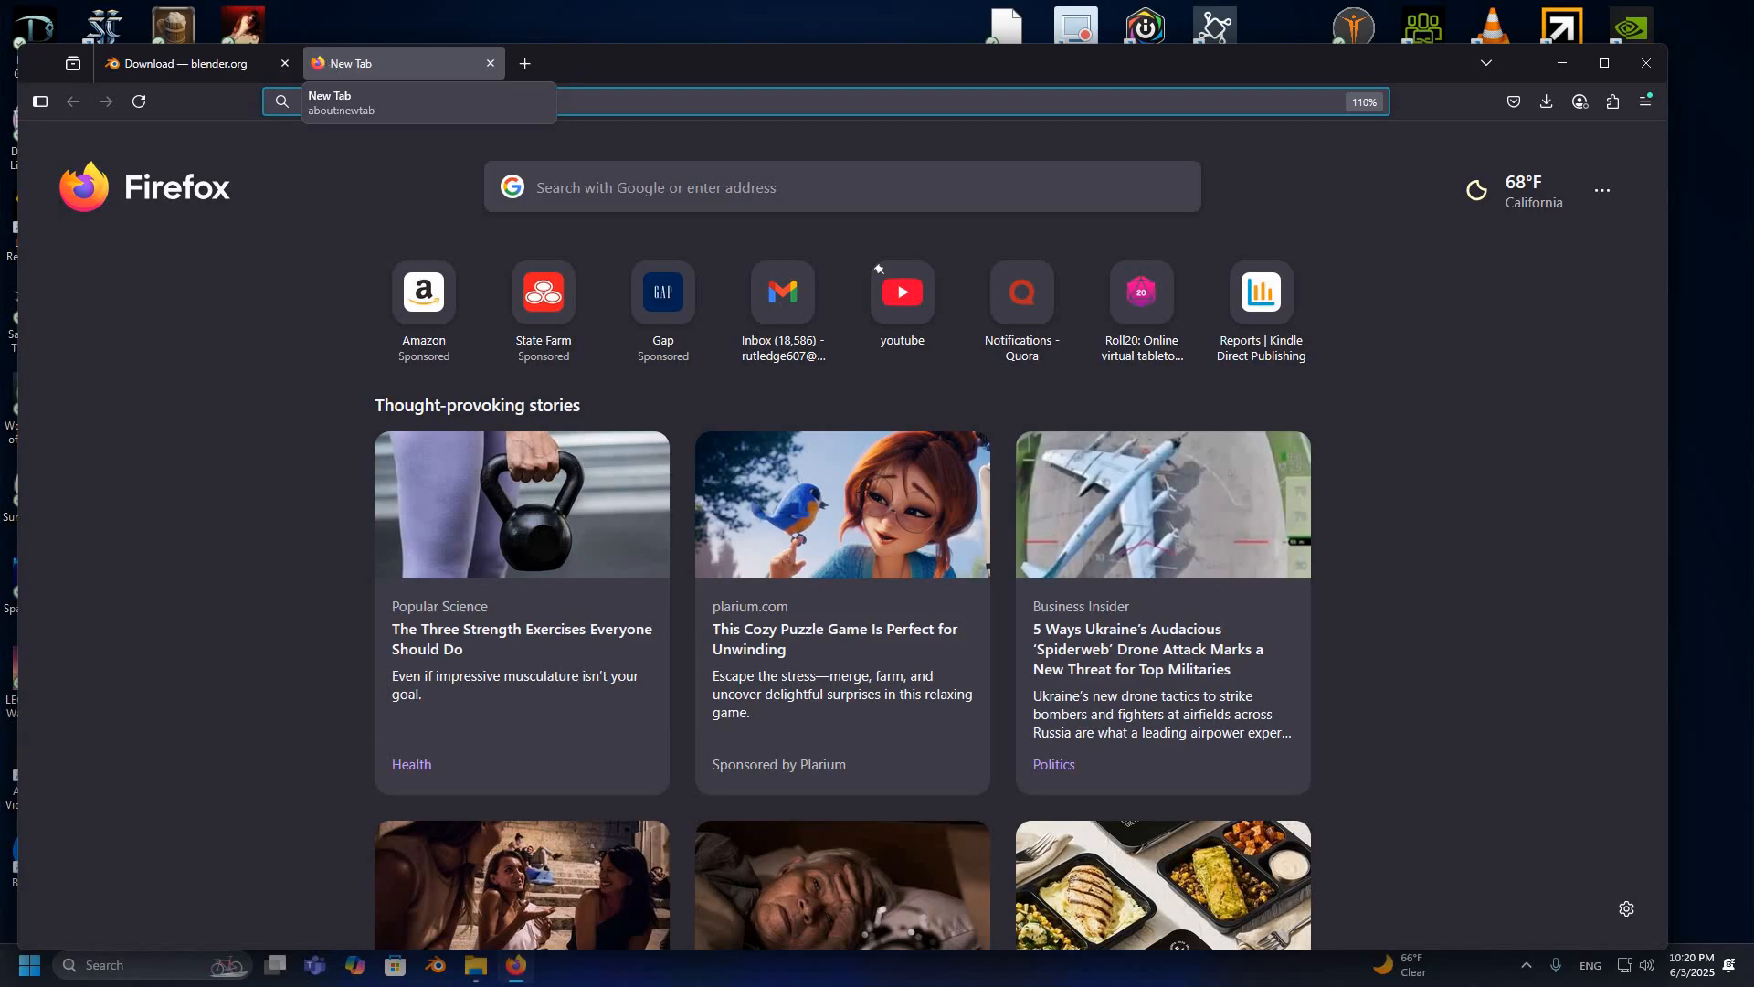
{"action": "type", "text": "blen a"}
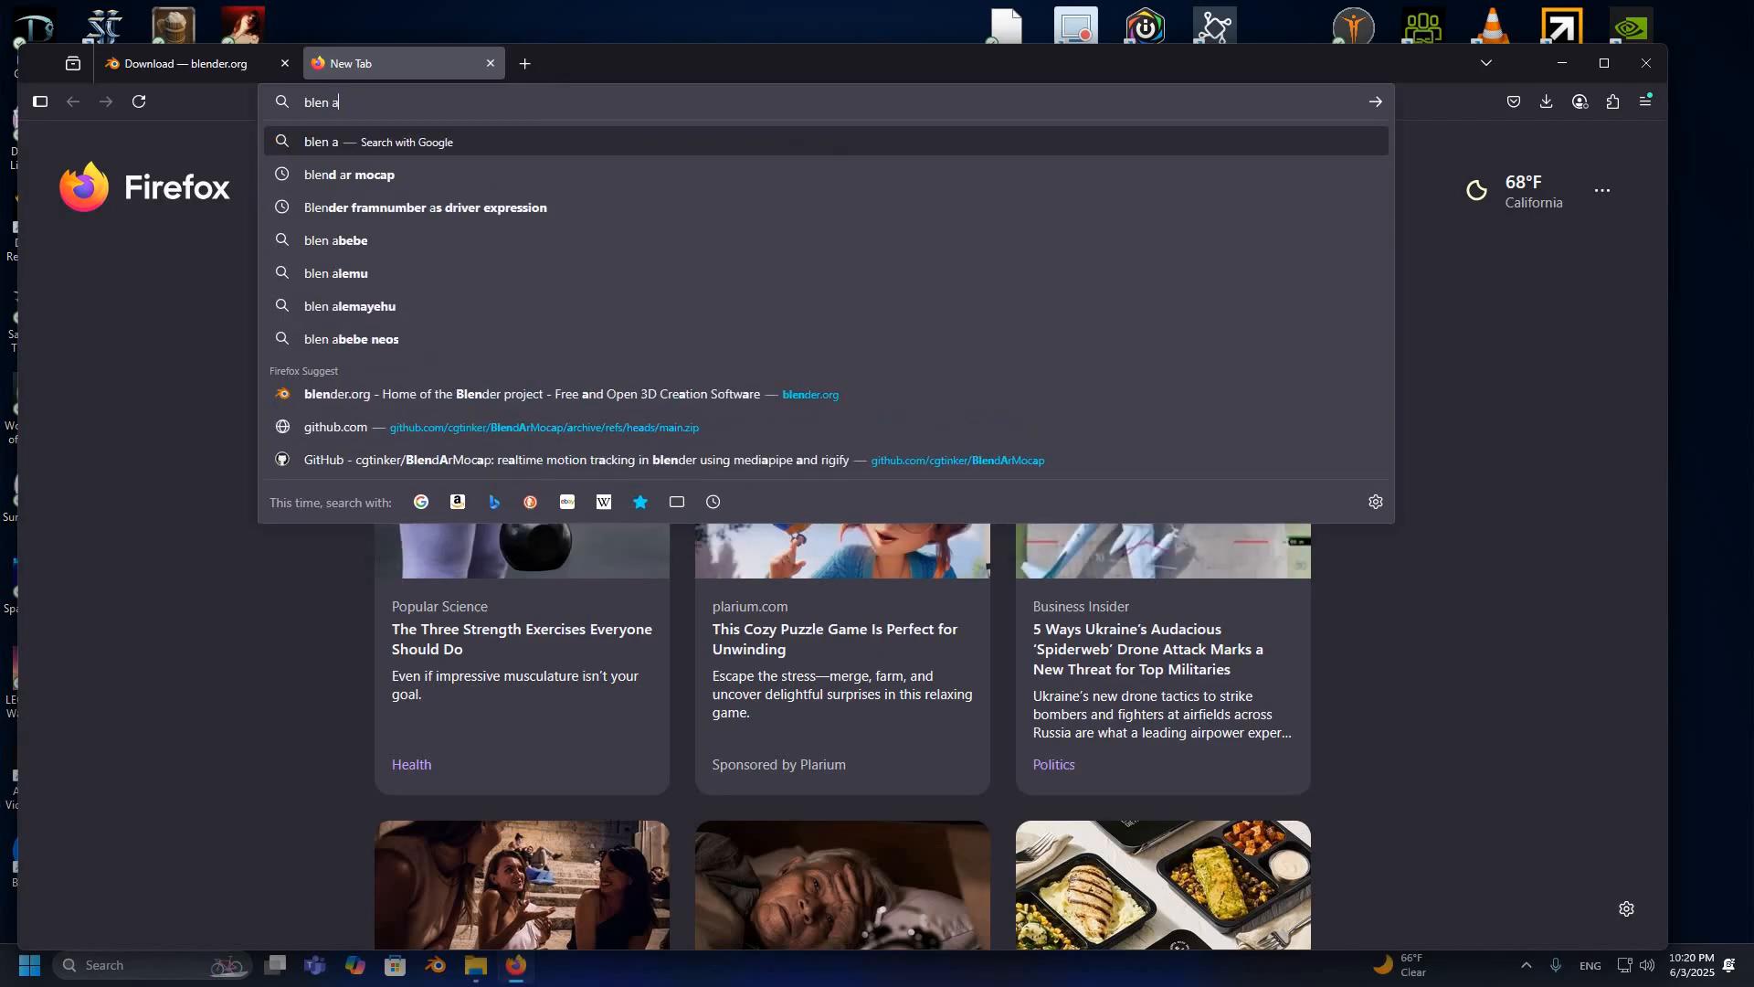
{"action": "key", "text": "BackSpace"}
{"action": "key", "text": "BackSpace"}
{"action": "type", "text": "d"}
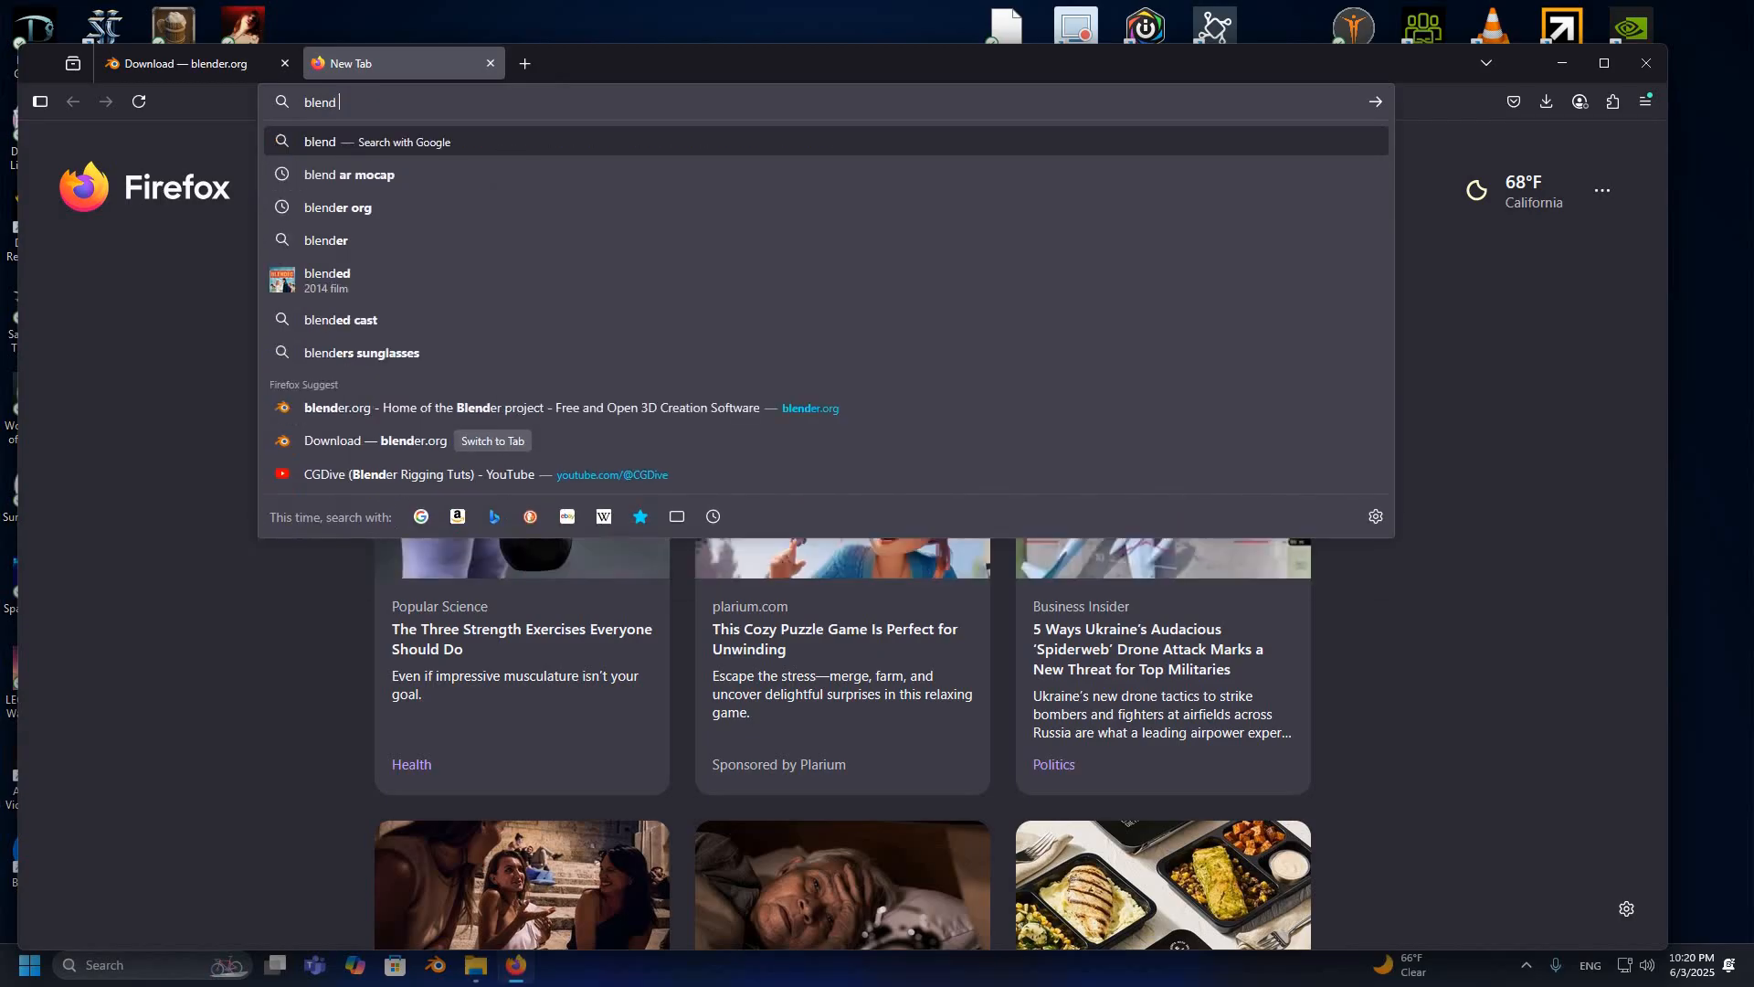
{"action": "type", "text": " ar mo"}
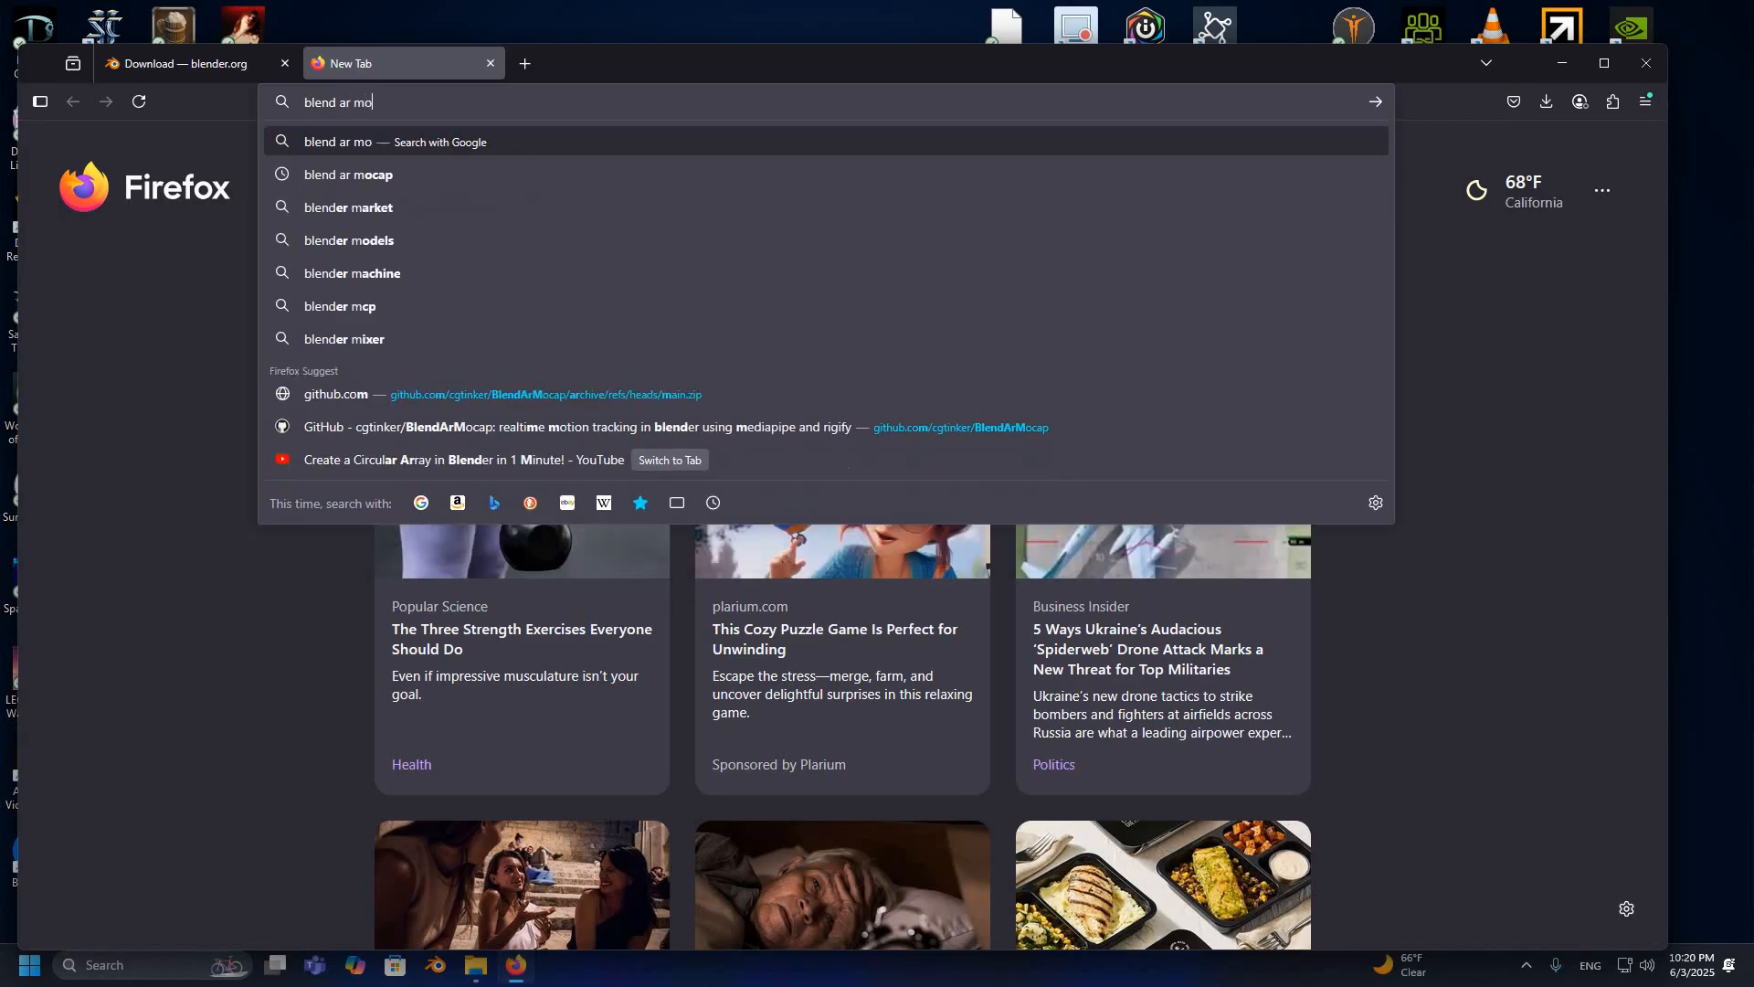
{"action": "key", "text": "Down"}
{"action": "key", "text": "Return"}
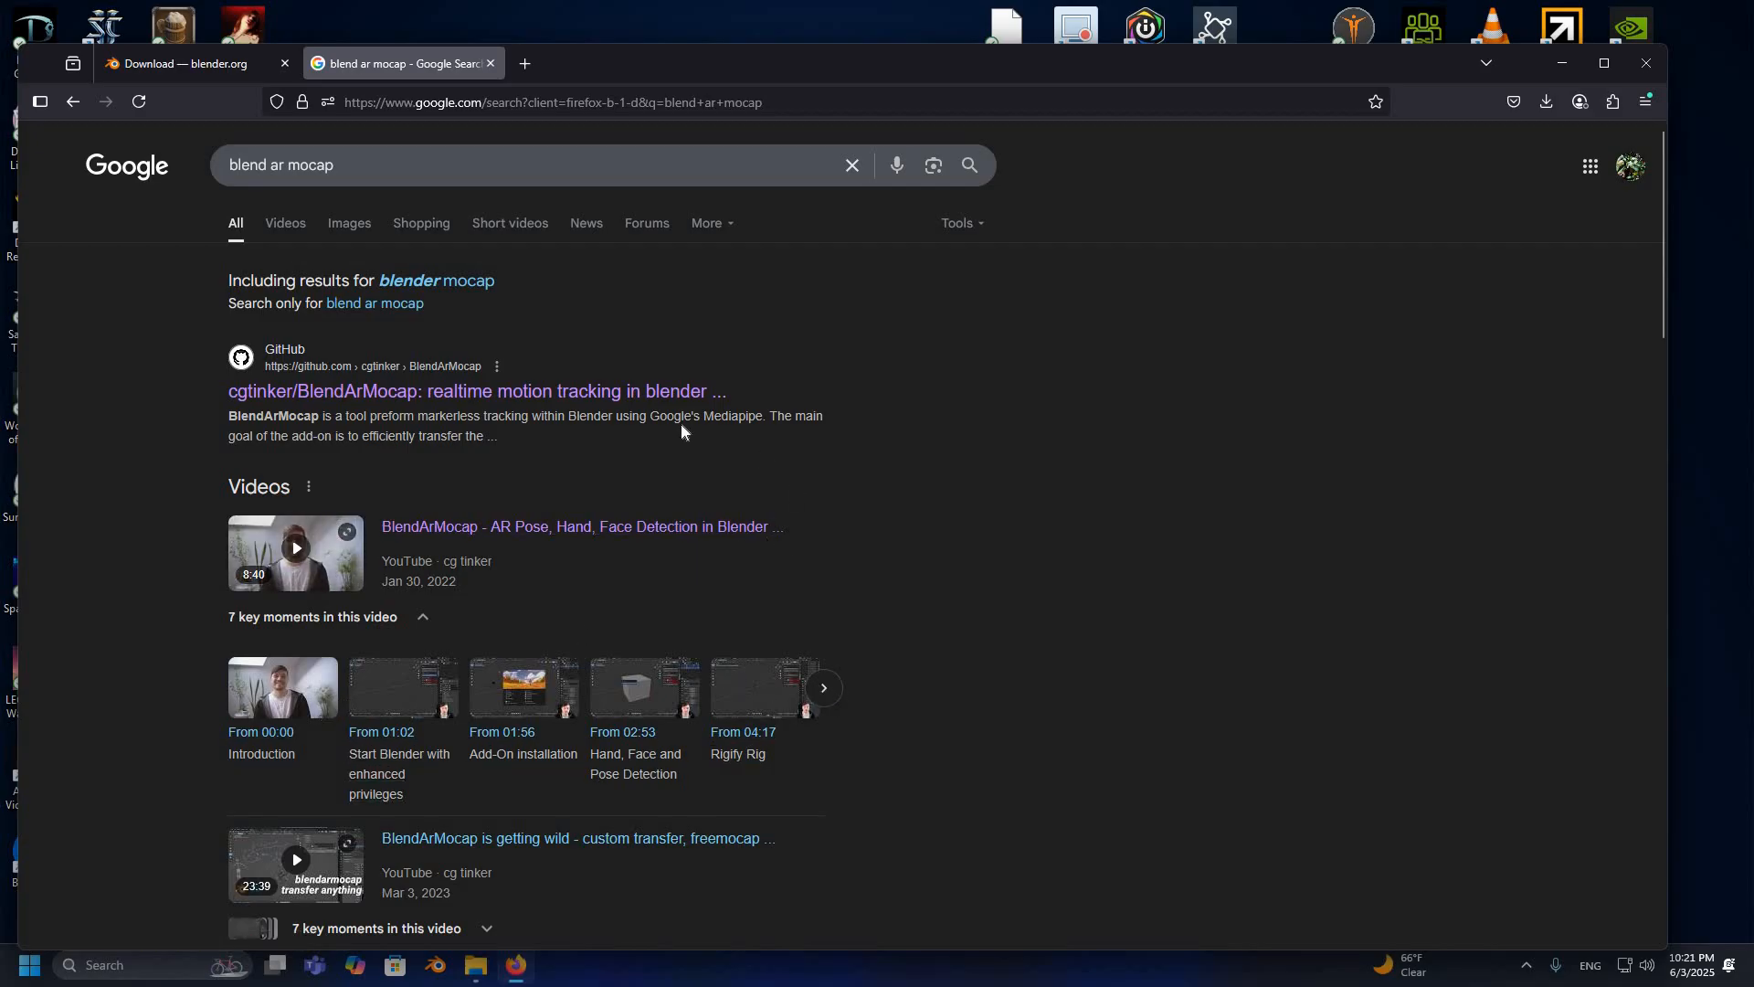
{"action": "left_click", "coordinate": [645, 391]}
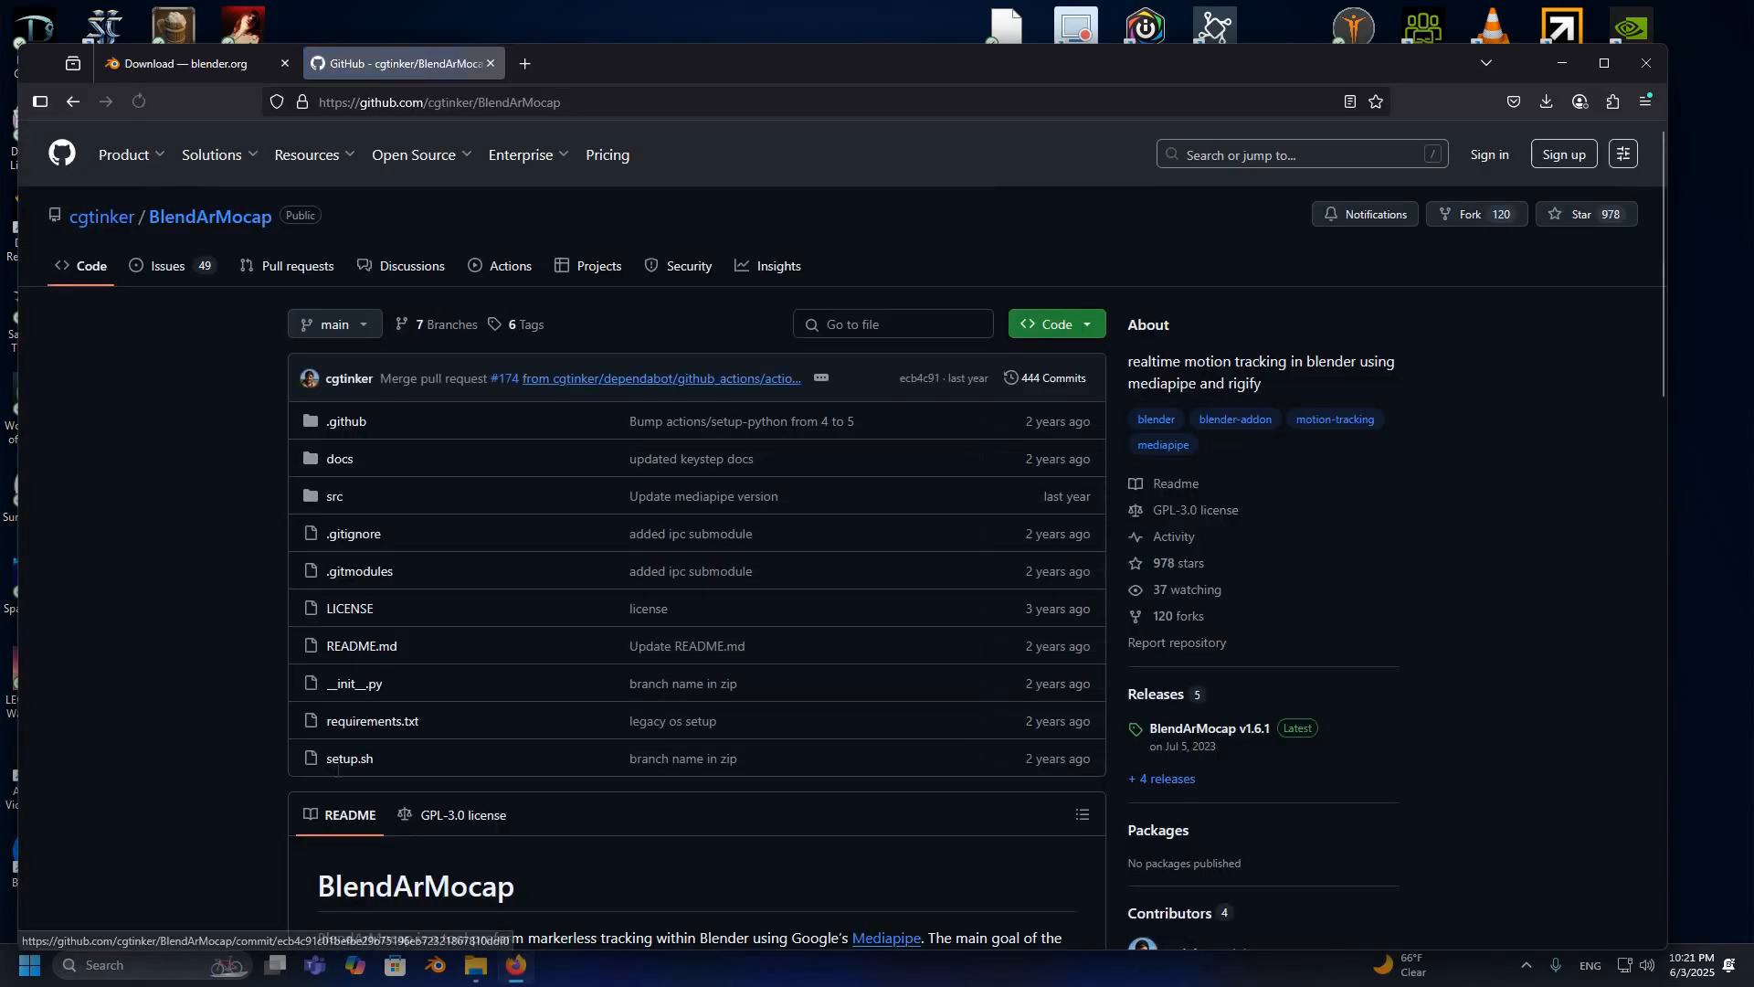
Step: Read through the BlendArMocap README, including its Discontinued notice, features, and transfer instructions
{"action": "scroll", "coordinate": [643, 782], "scroll_direction": "down", "scroll_amount": 3}
{"action": "left_click_drag", "start_coordinate": [338, 770], "coordinate": [512, 765]}
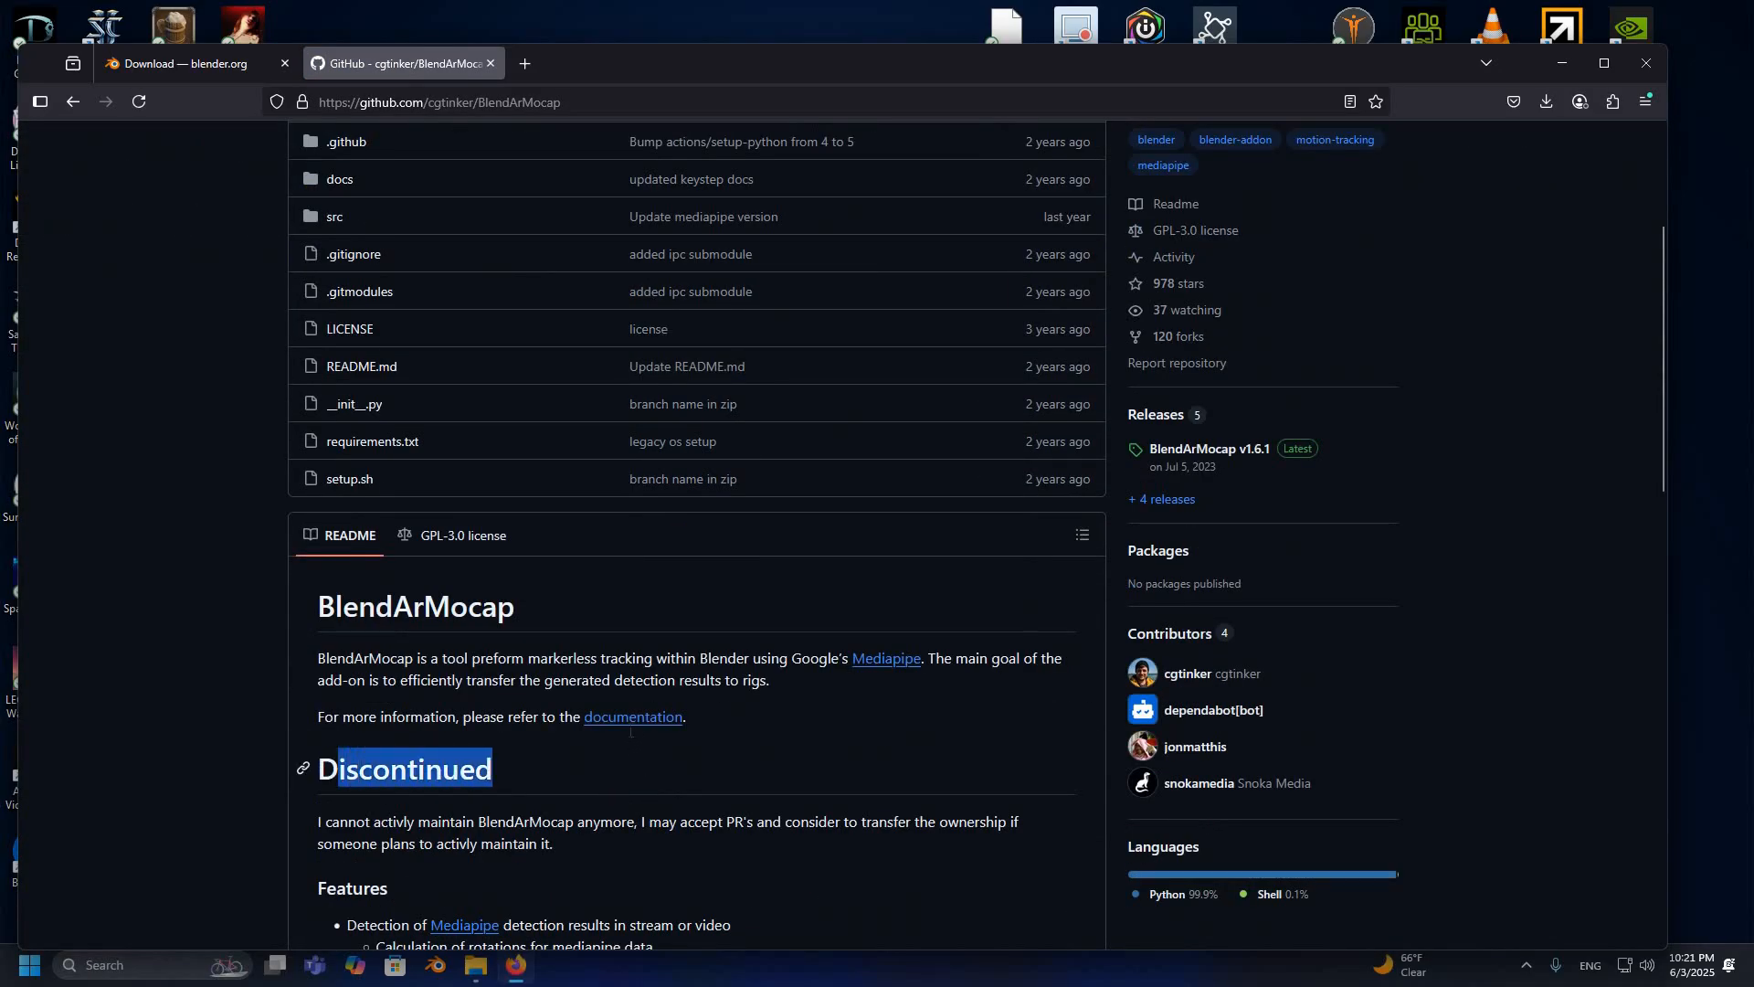
{"action": "left_click", "coordinate": [621, 687]}
{"action": "scroll", "coordinate": [526, 252], "scroll_direction": "down", "scroll_amount": 3}
{"action": "scroll", "coordinate": [288, 161], "scroll_direction": "up", "scroll_amount": 6}
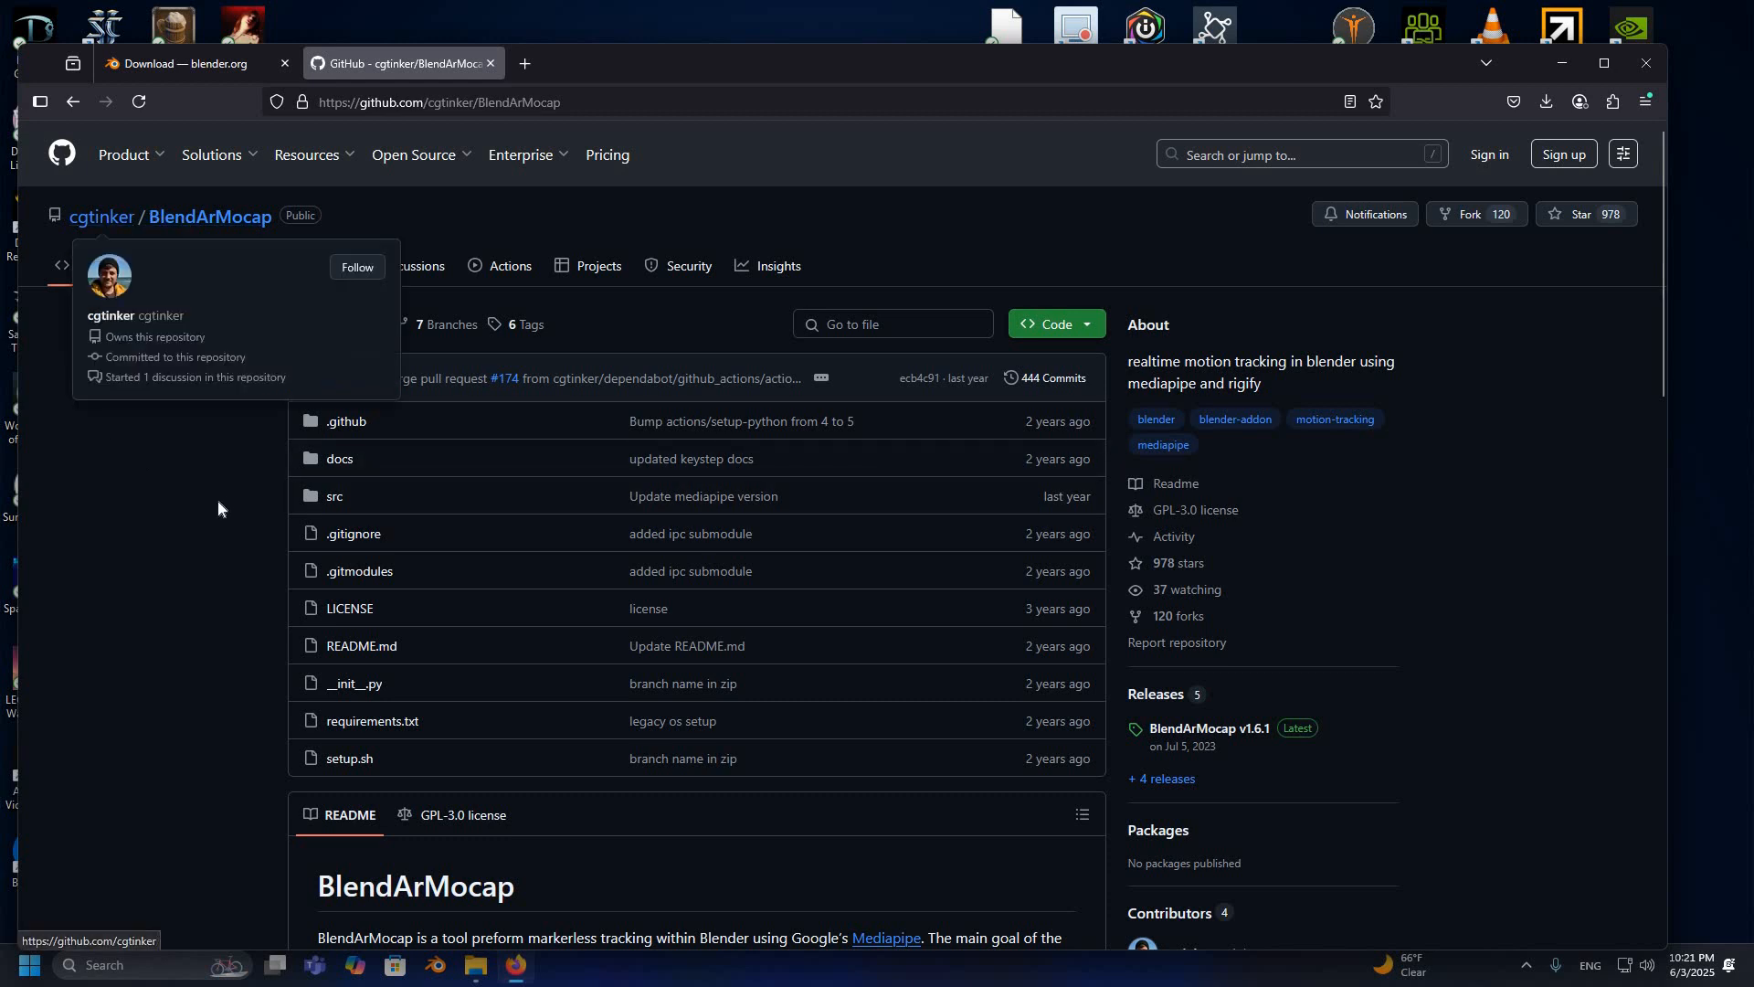
{"action": "scroll", "coordinate": [218, 508], "scroll_direction": "down", "scroll_amount": 10}
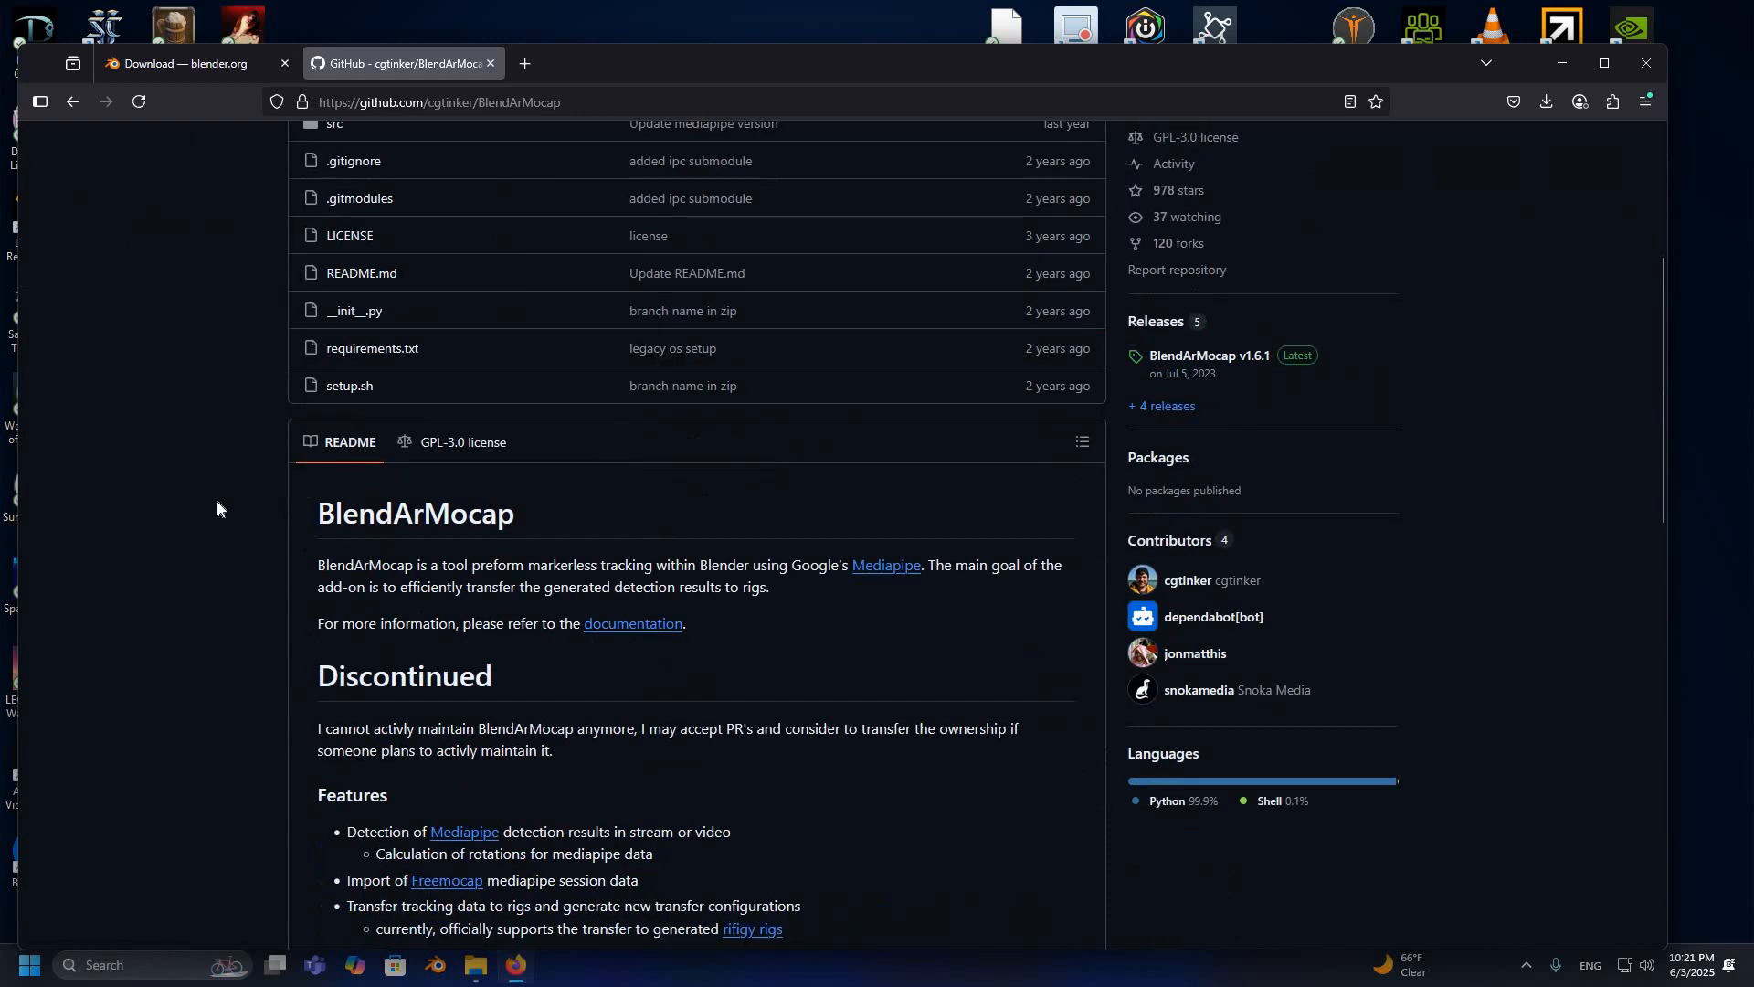
{"action": "scroll", "coordinate": [218, 505], "scroll_direction": "down", "scroll_amount": 7}
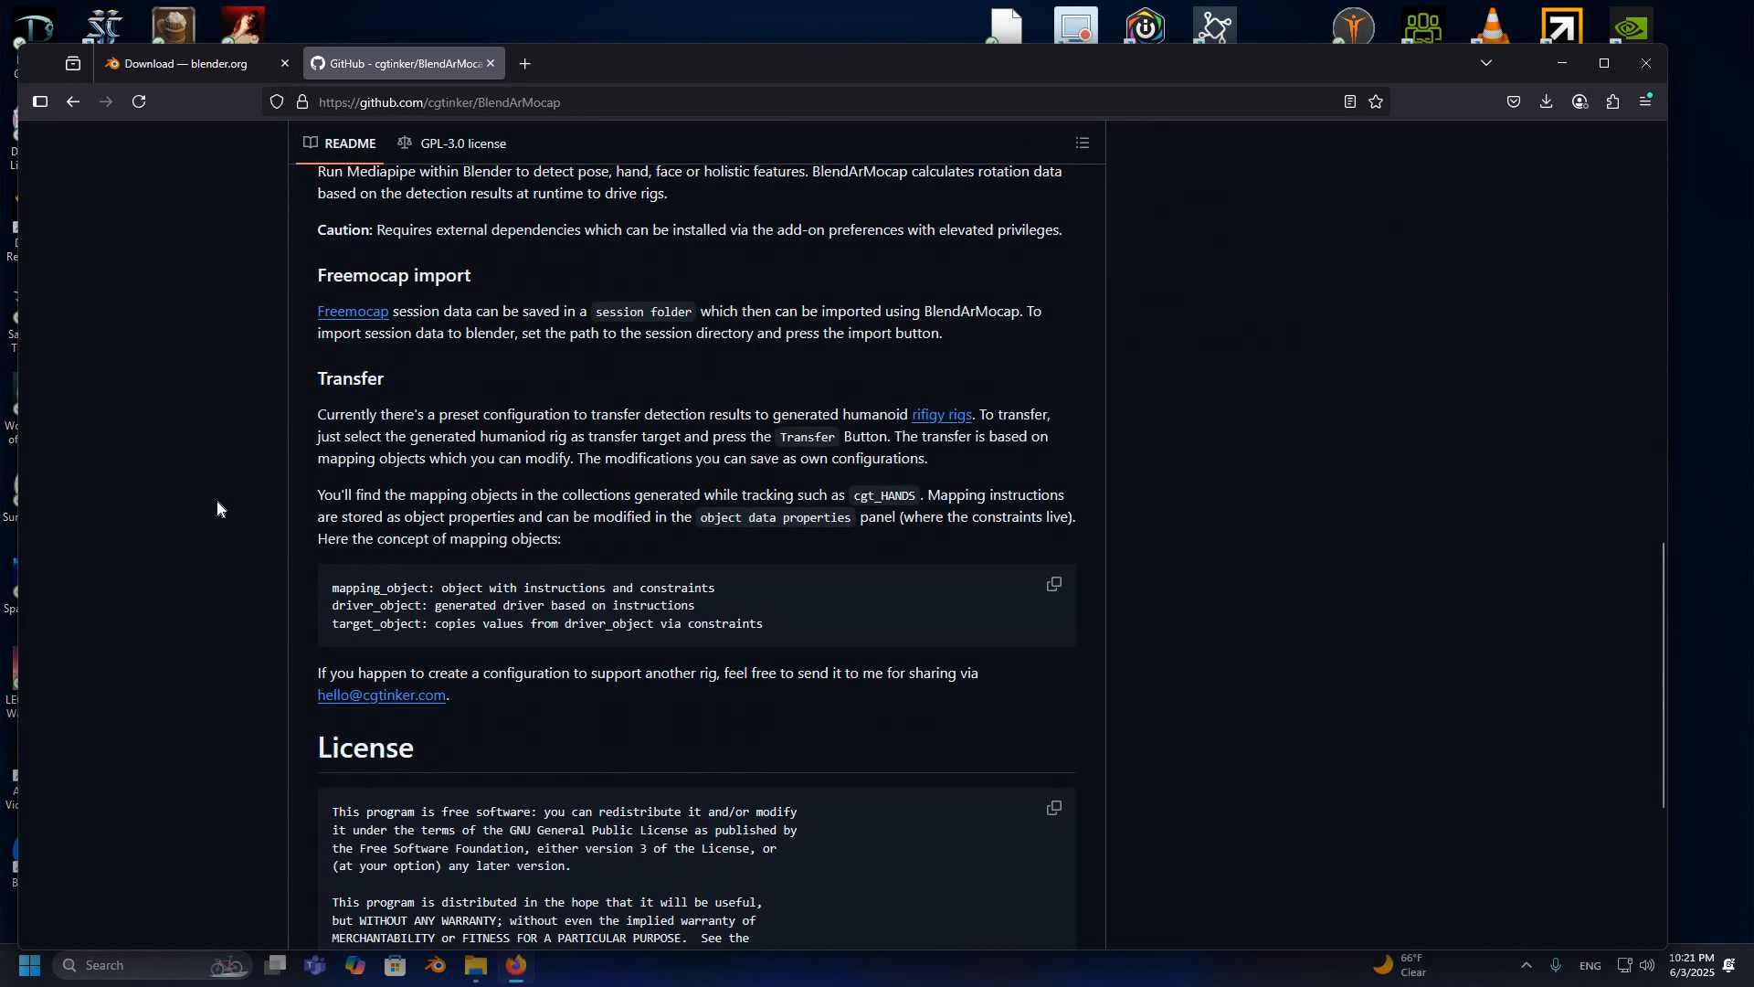
{"action": "scroll", "coordinate": [218, 507], "scroll_direction": "up", "scroll_amount": 15}
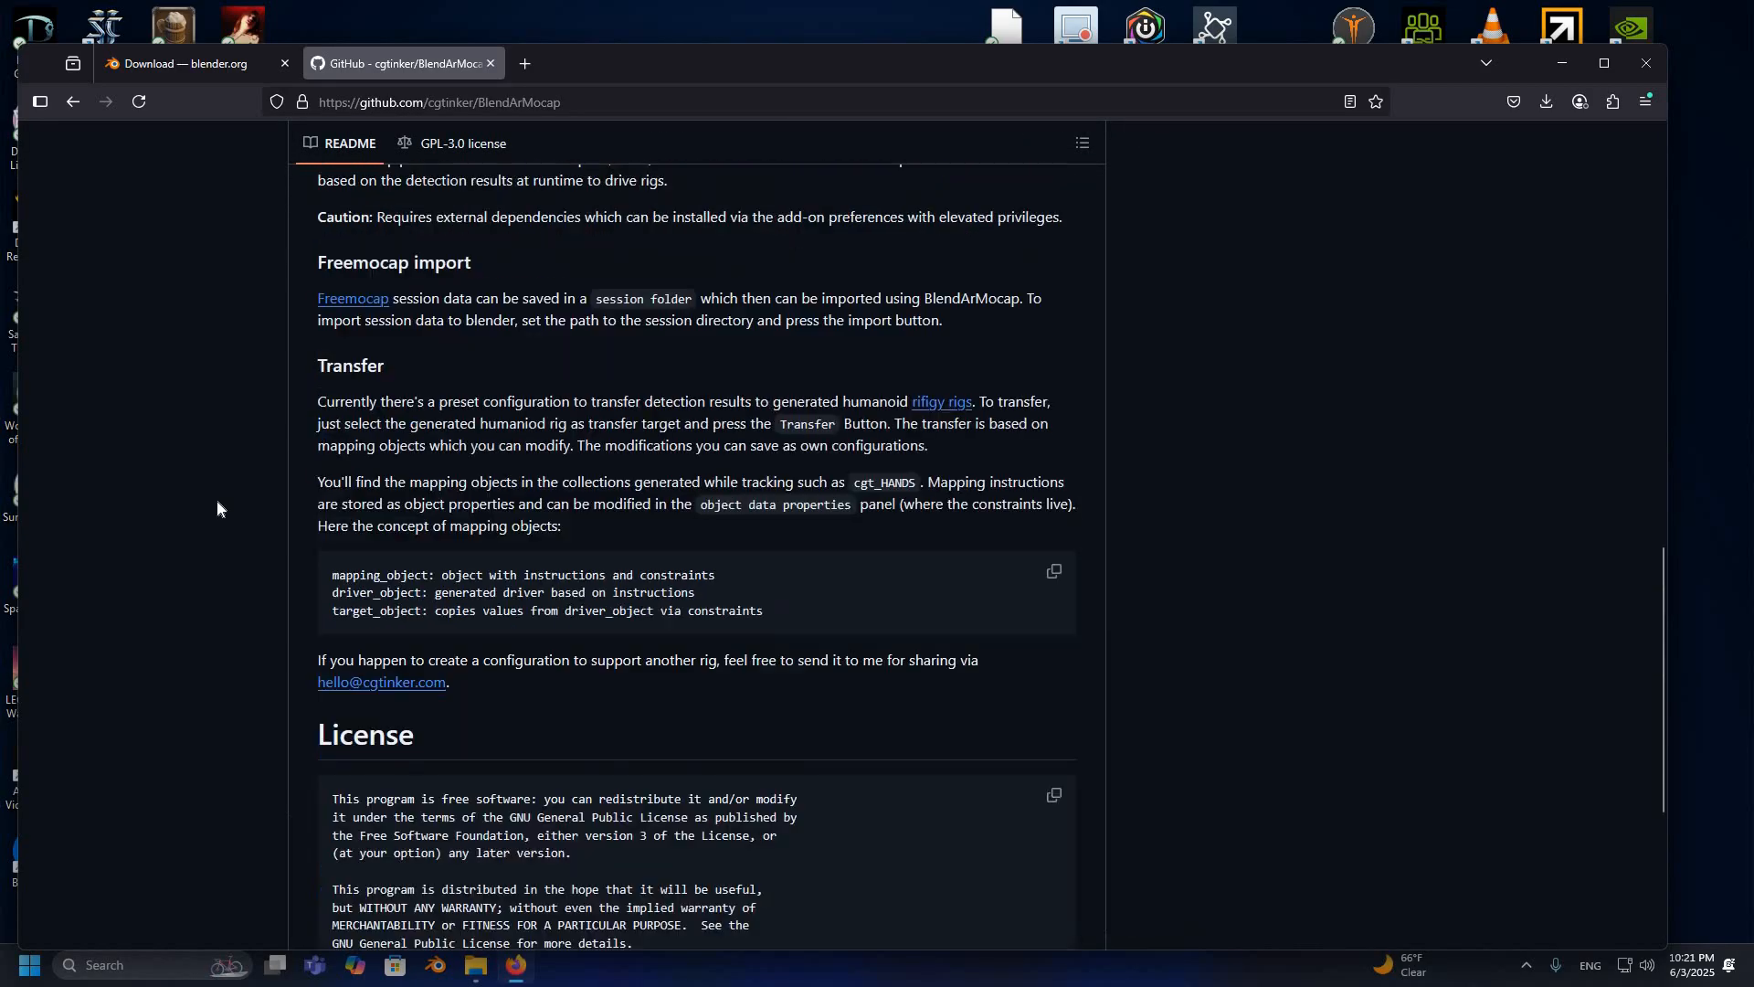
{"action": "scroll", "coordinate": [217, 506], "scroll_direction": "up", "scroll_amount": 3}
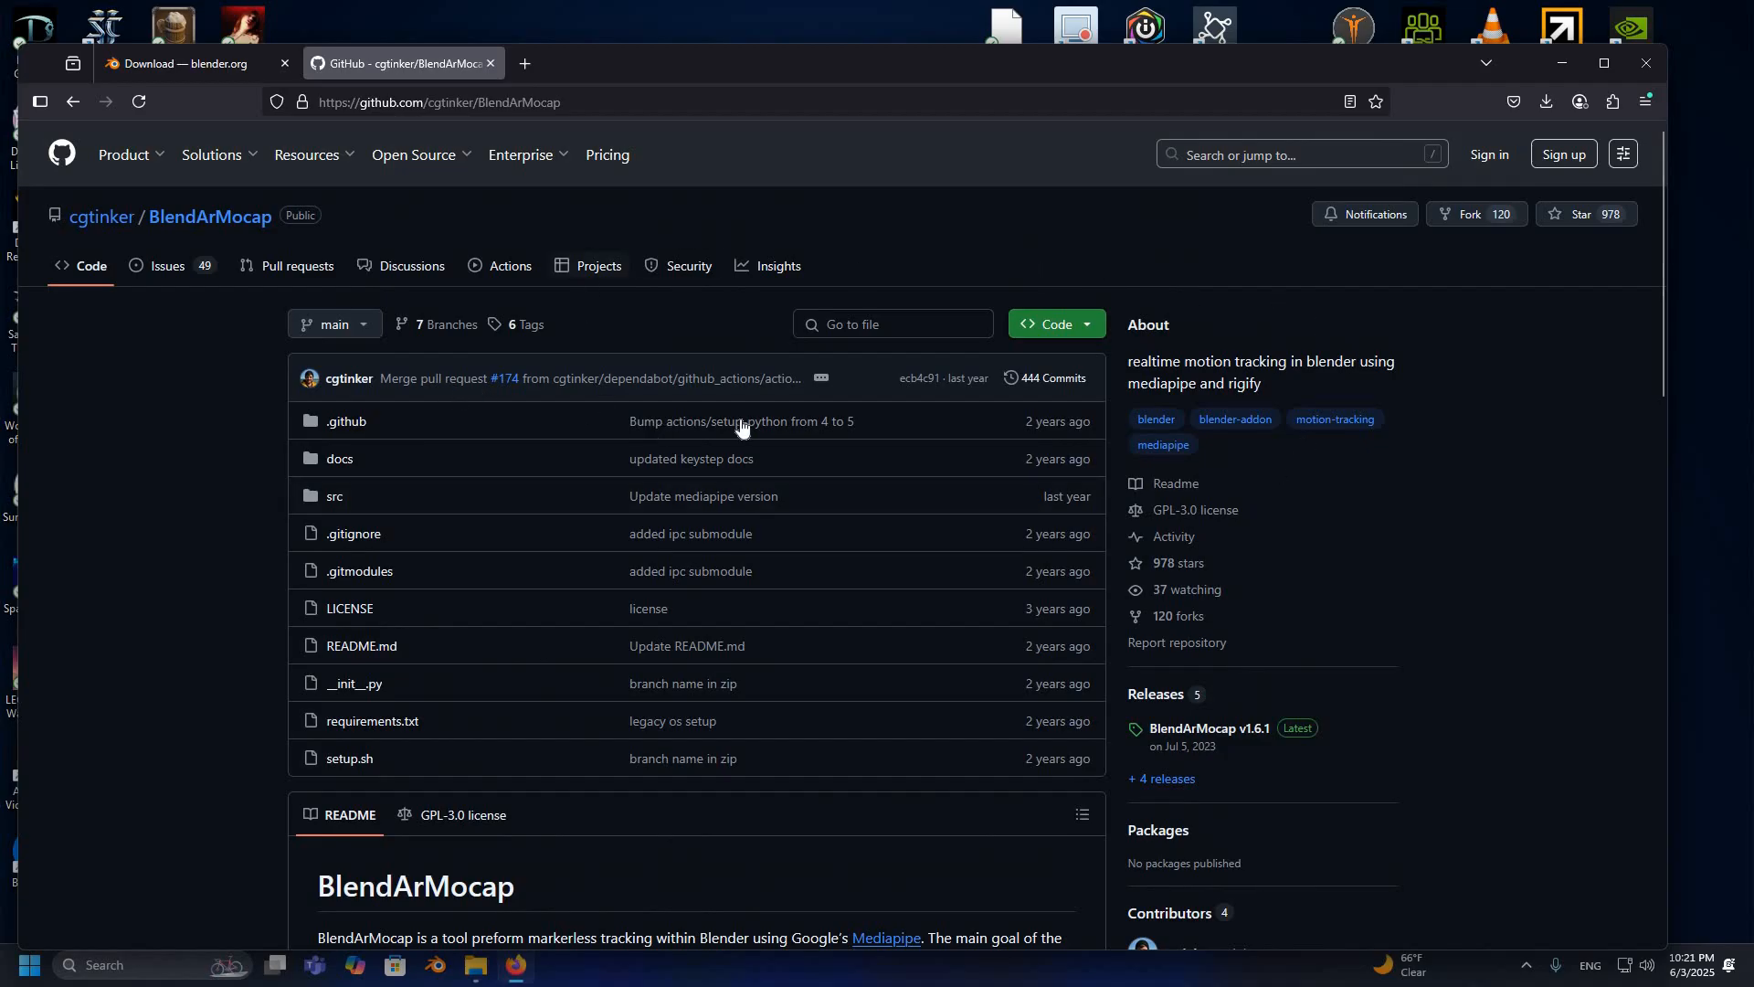
{"action": "scroll", "coordinate": [959, 497], "scroll_direction": "down", "scroll_amount": 10}
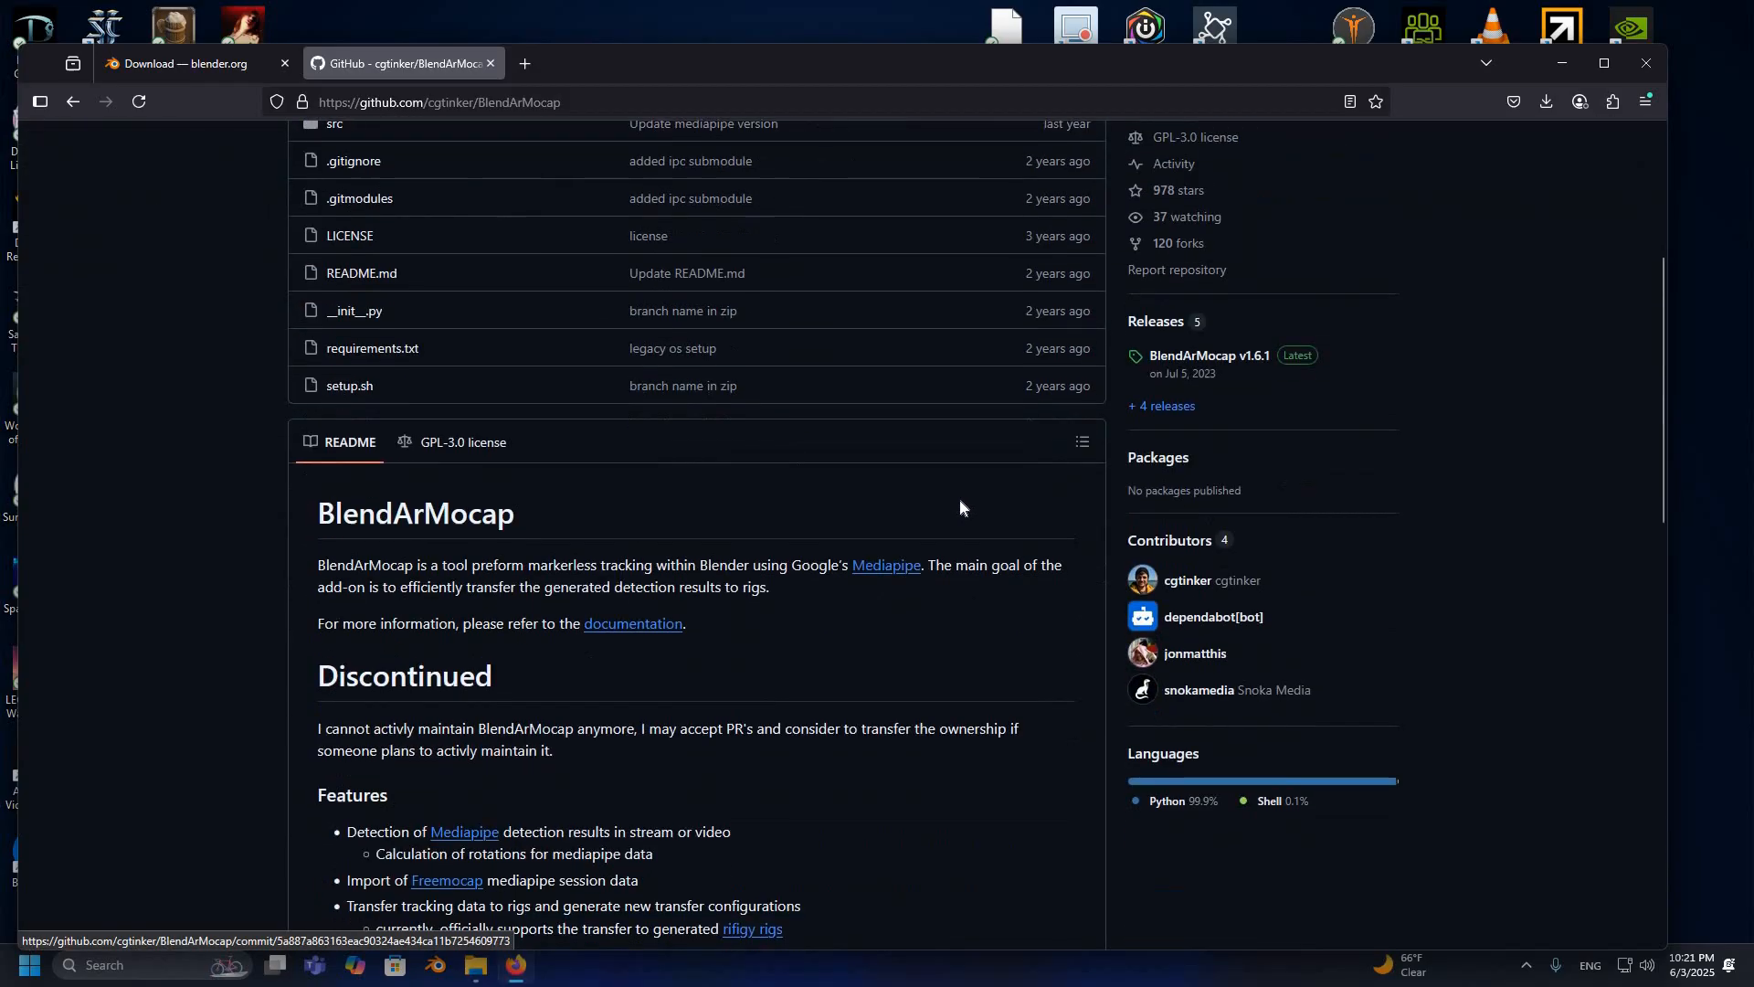
Step: Download the repository ZIP as BlendArMocap-main to the D: drive, replacing the existing file, and check the recent downloads
{"action": "scroll", "coordinate": [992, 283], "scroll_direction": "up", "scroll_amount": 12}
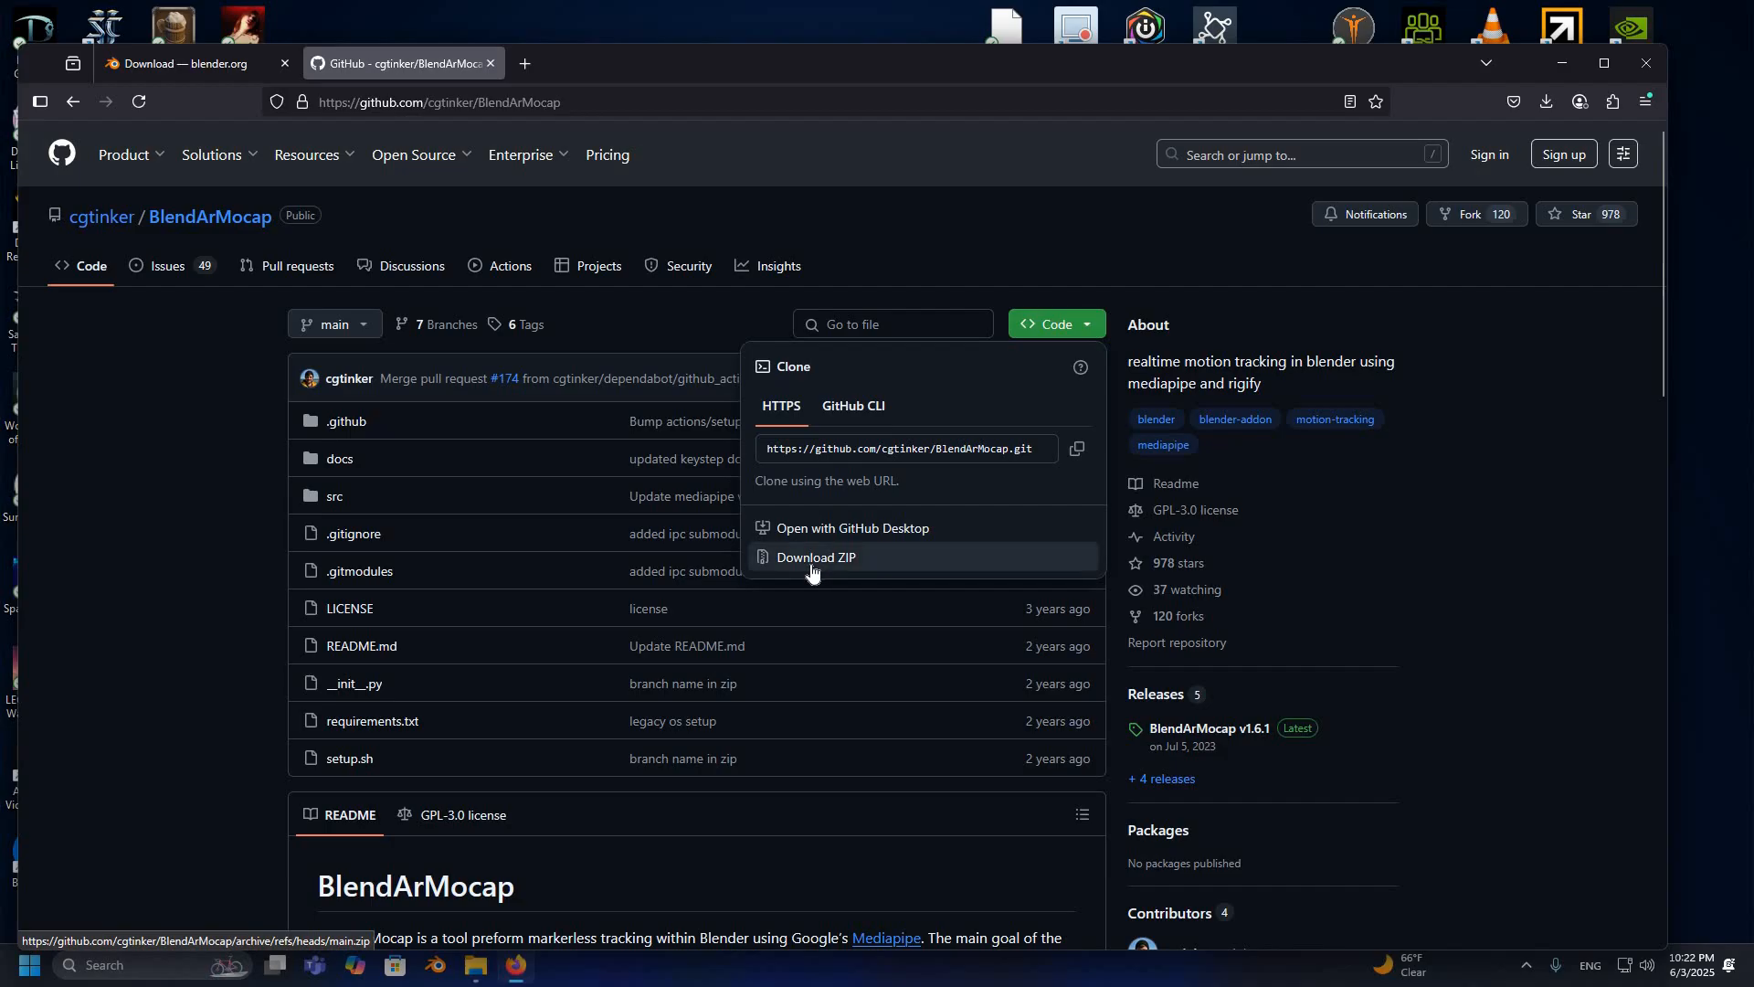
{"action": "left_click", "coordinate": [809, 559]}
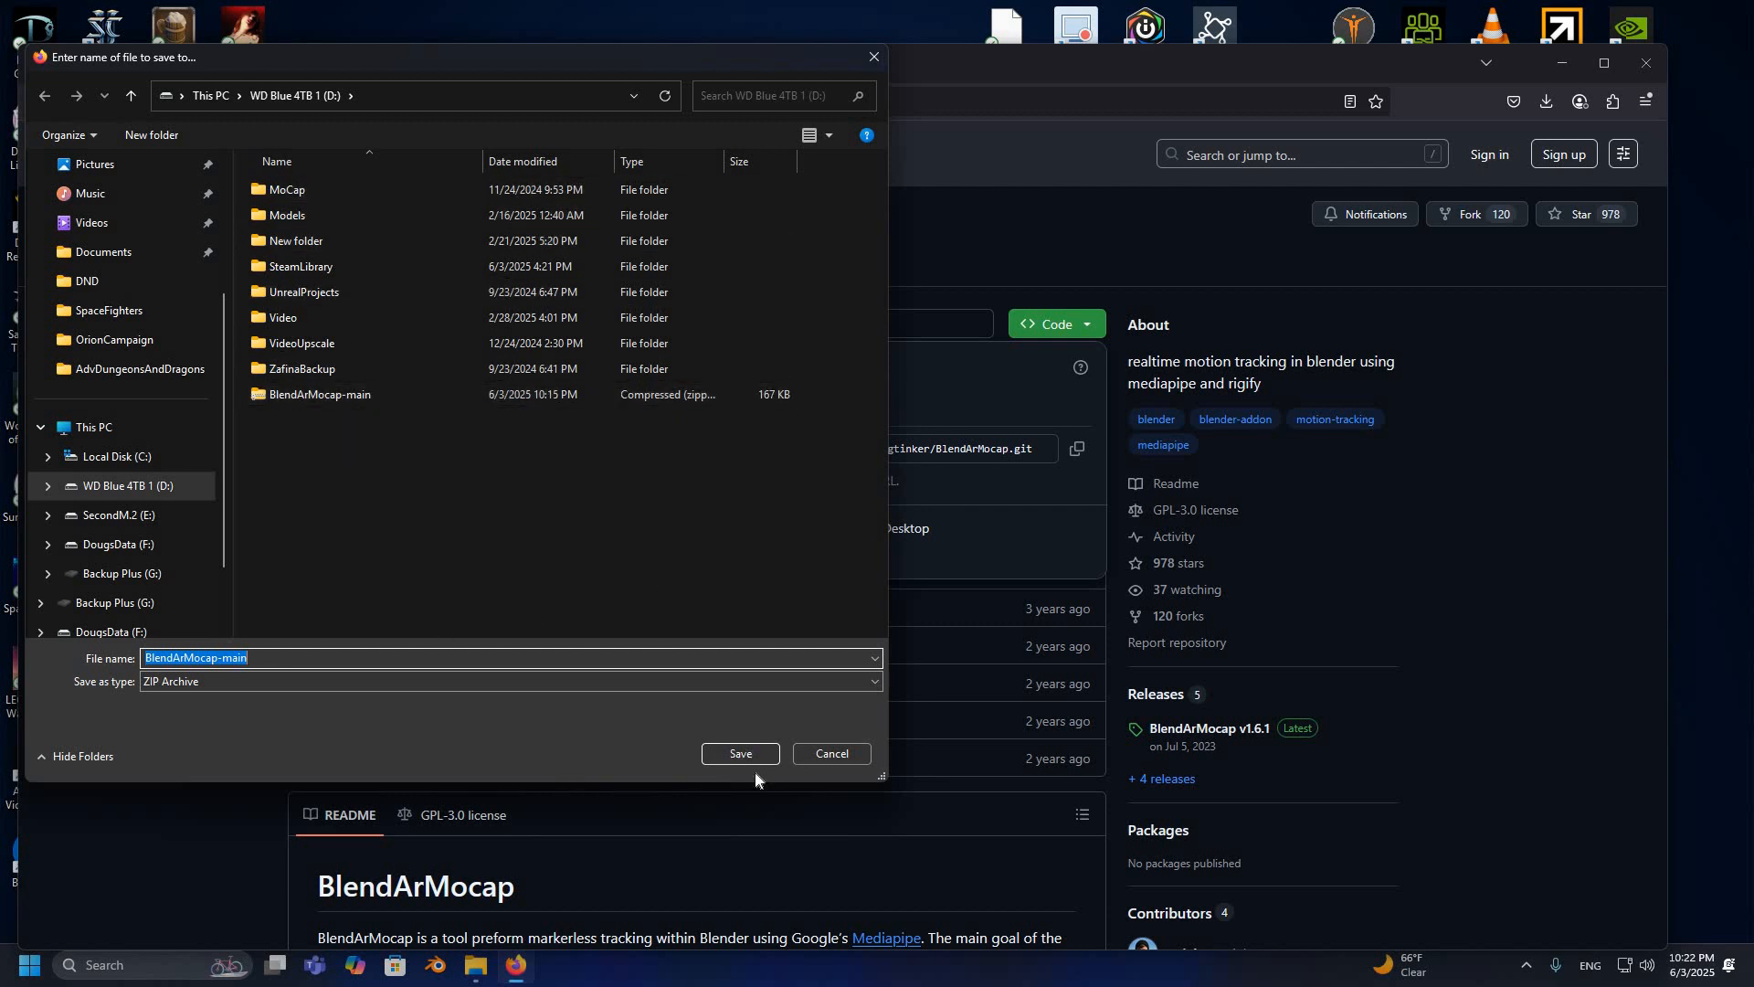
{"action": "key", "text": "Return"}
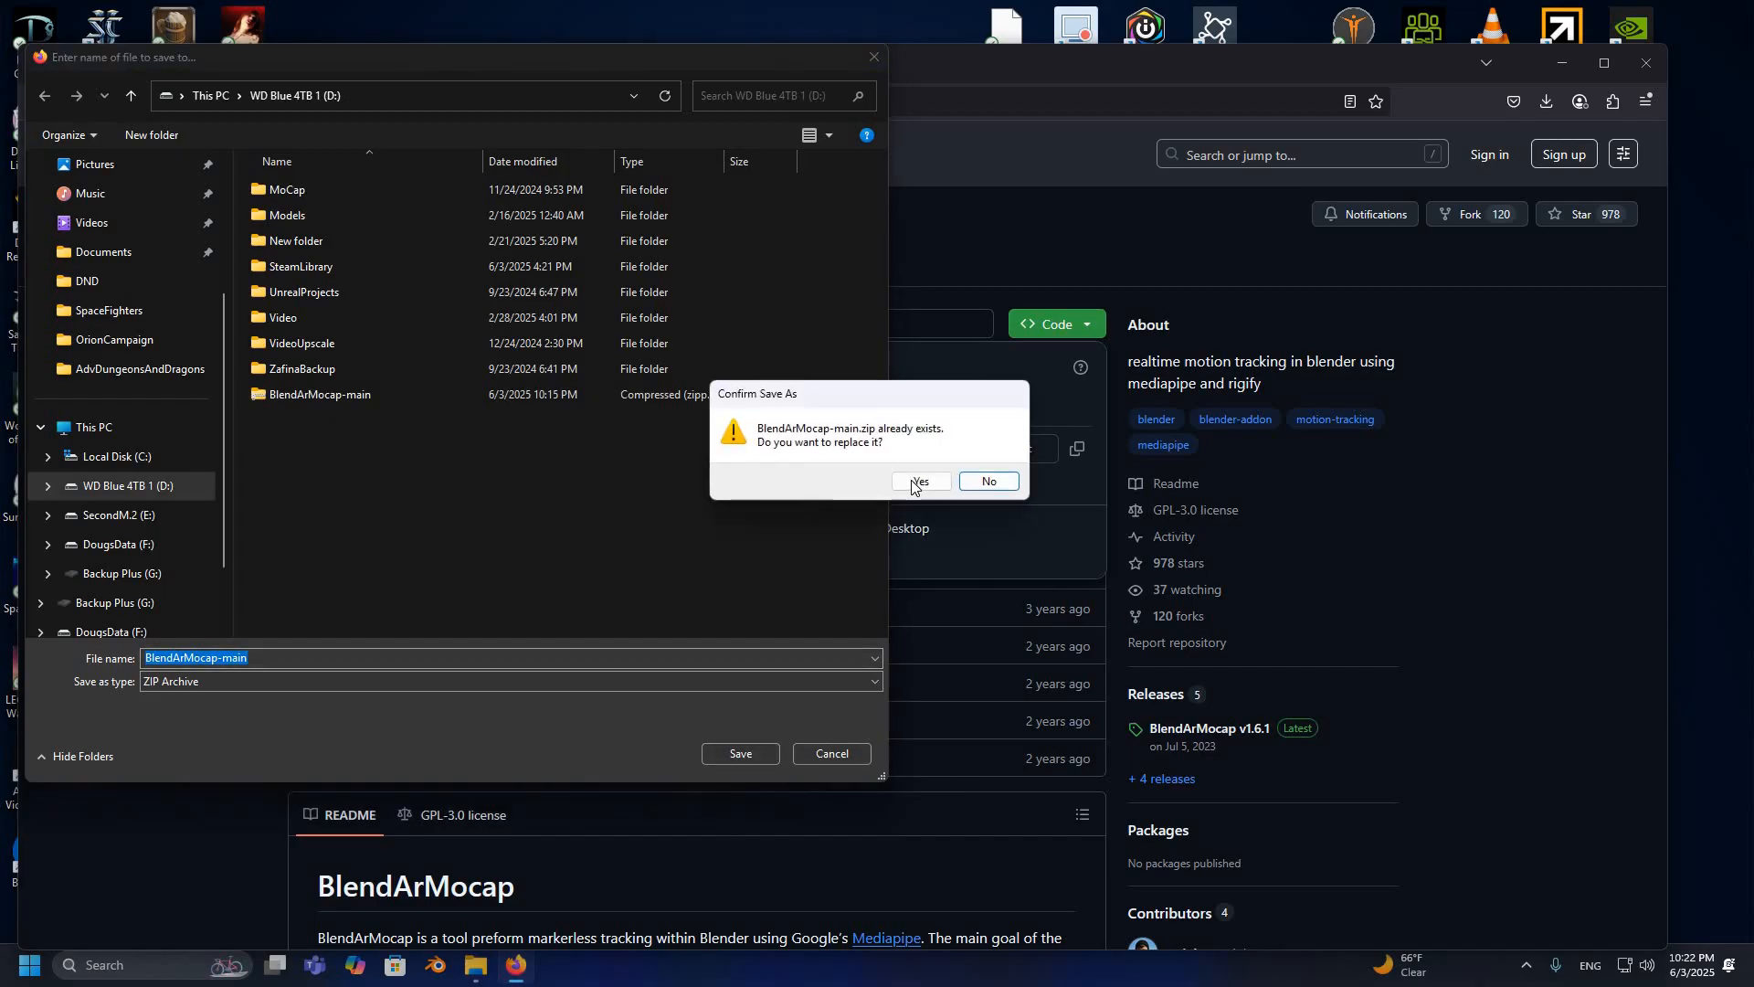
{"action": "left_click", "coordinate": [912, 486]}
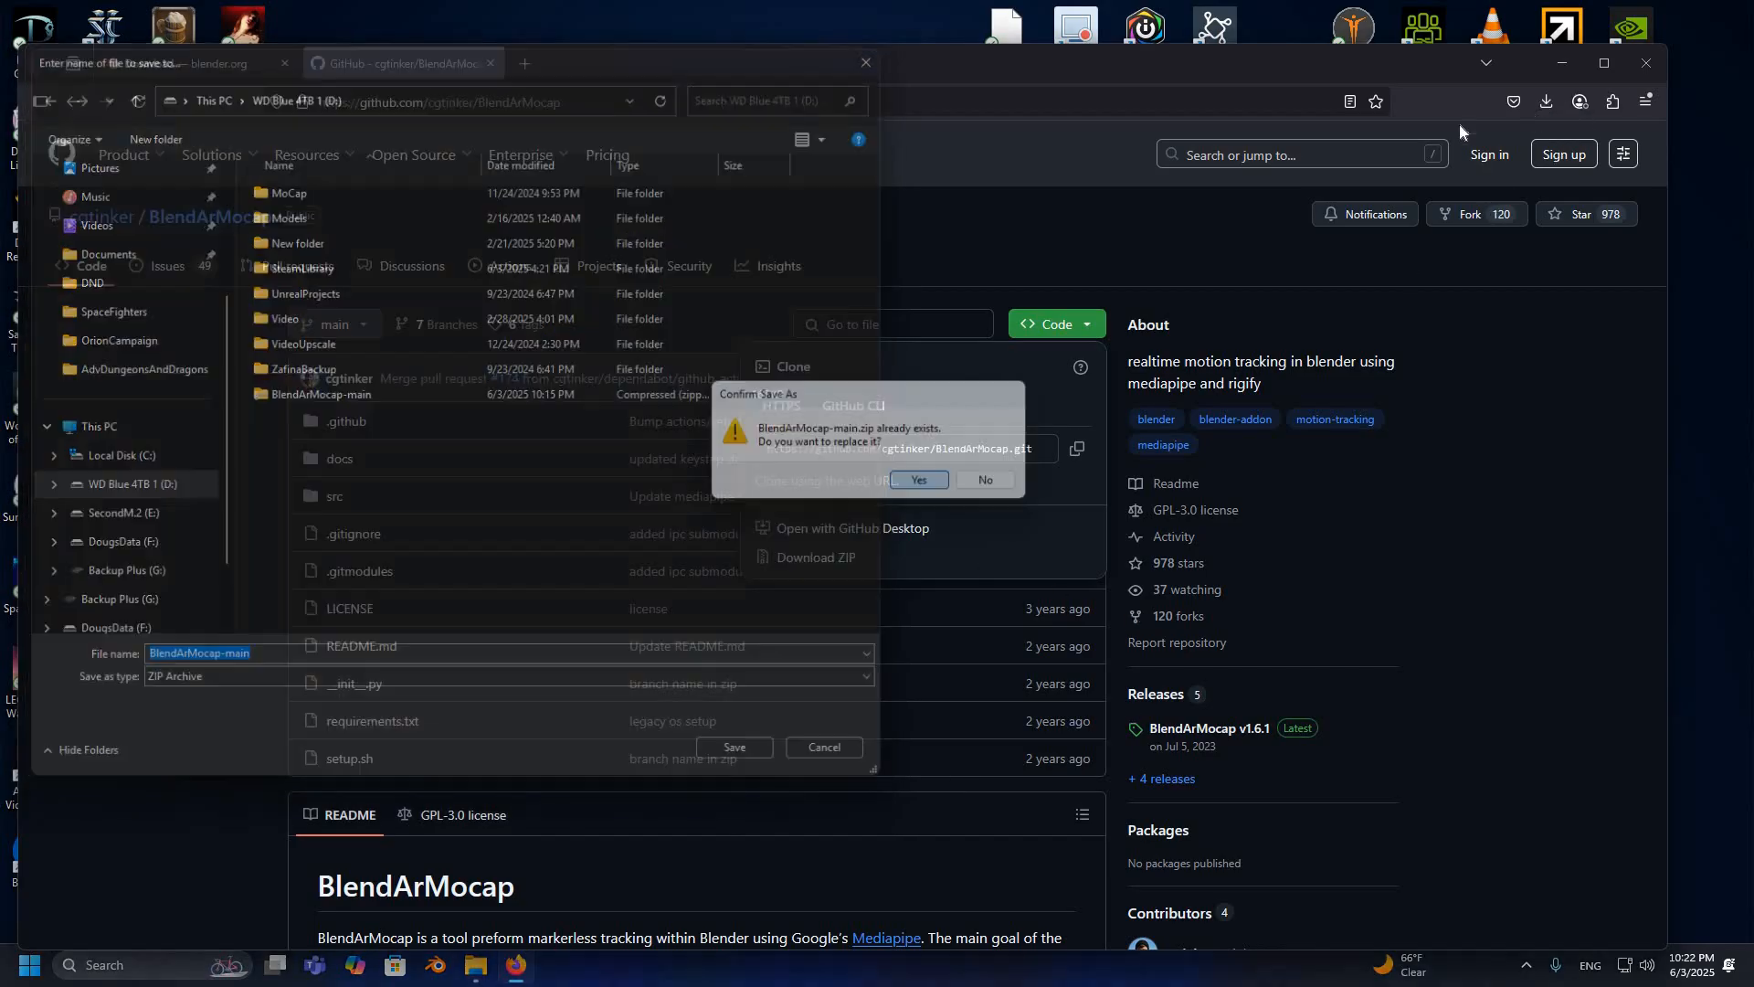
{"action": "left_click", "coordinate": [1546, 104]}
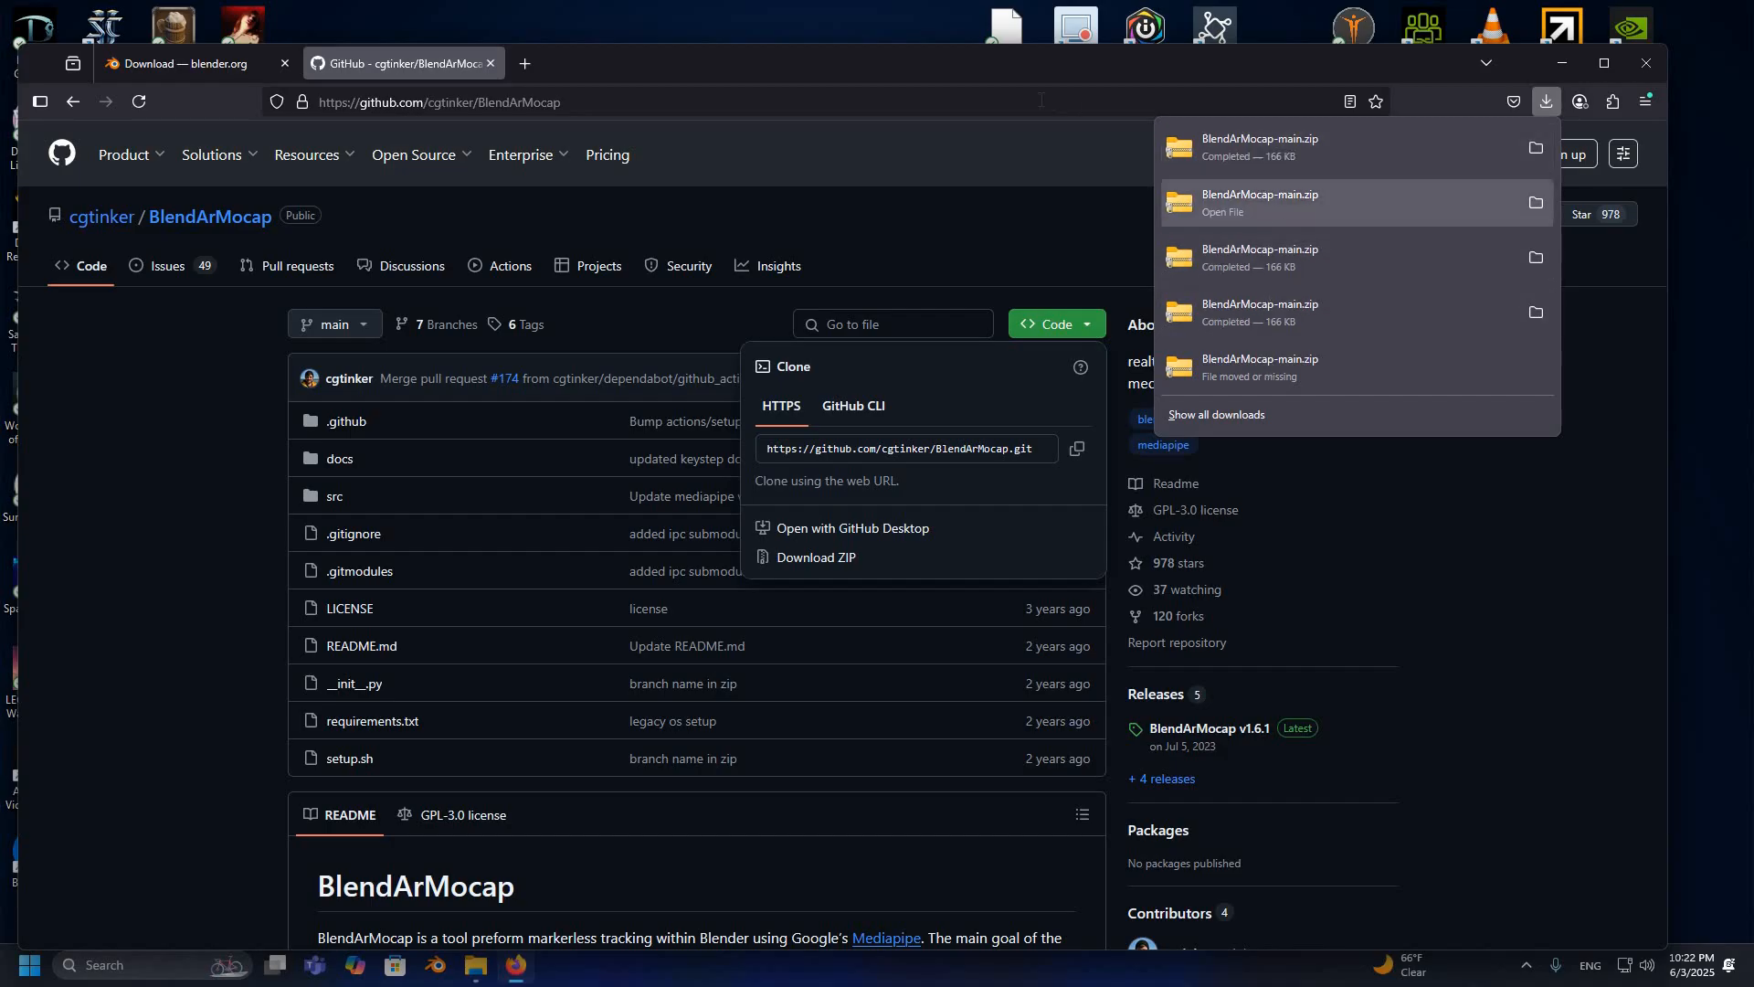
{"action": "left_click", "coordinate": [1565, 85]}
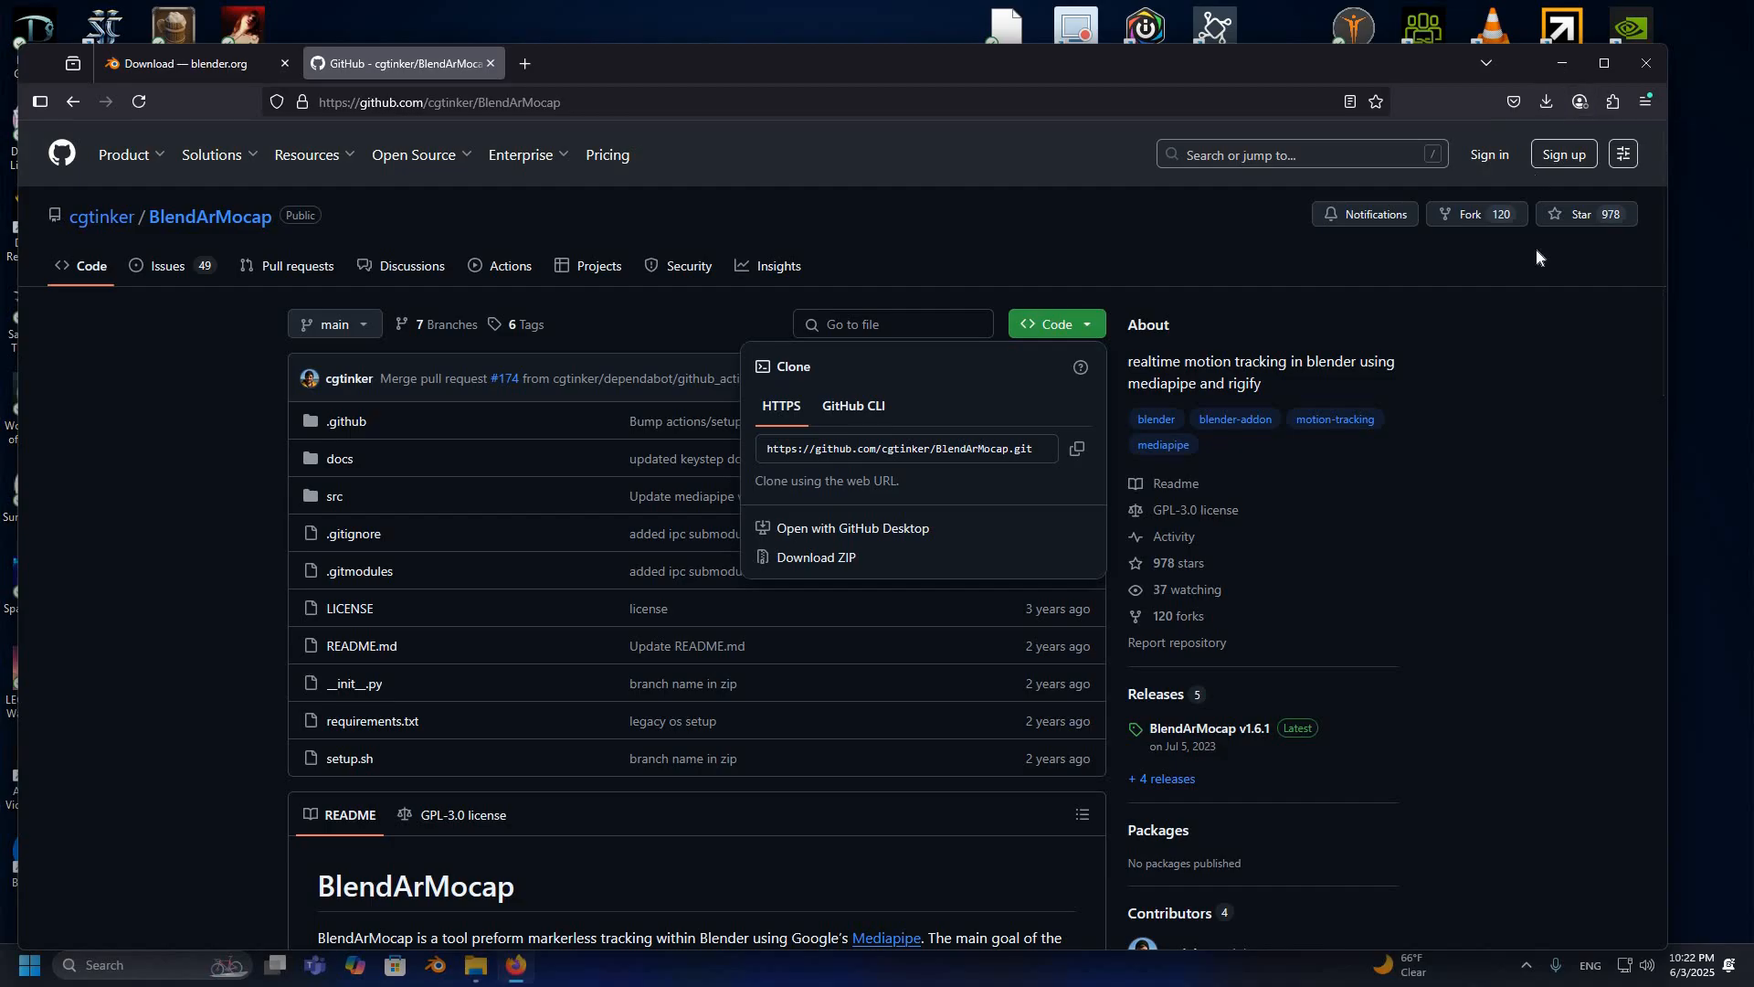
Step: Minimize the browser, launch Blender 4.4 from the desktop, and delete the default cube
{"action": "left_click", "coordinate": [1562, 63]}
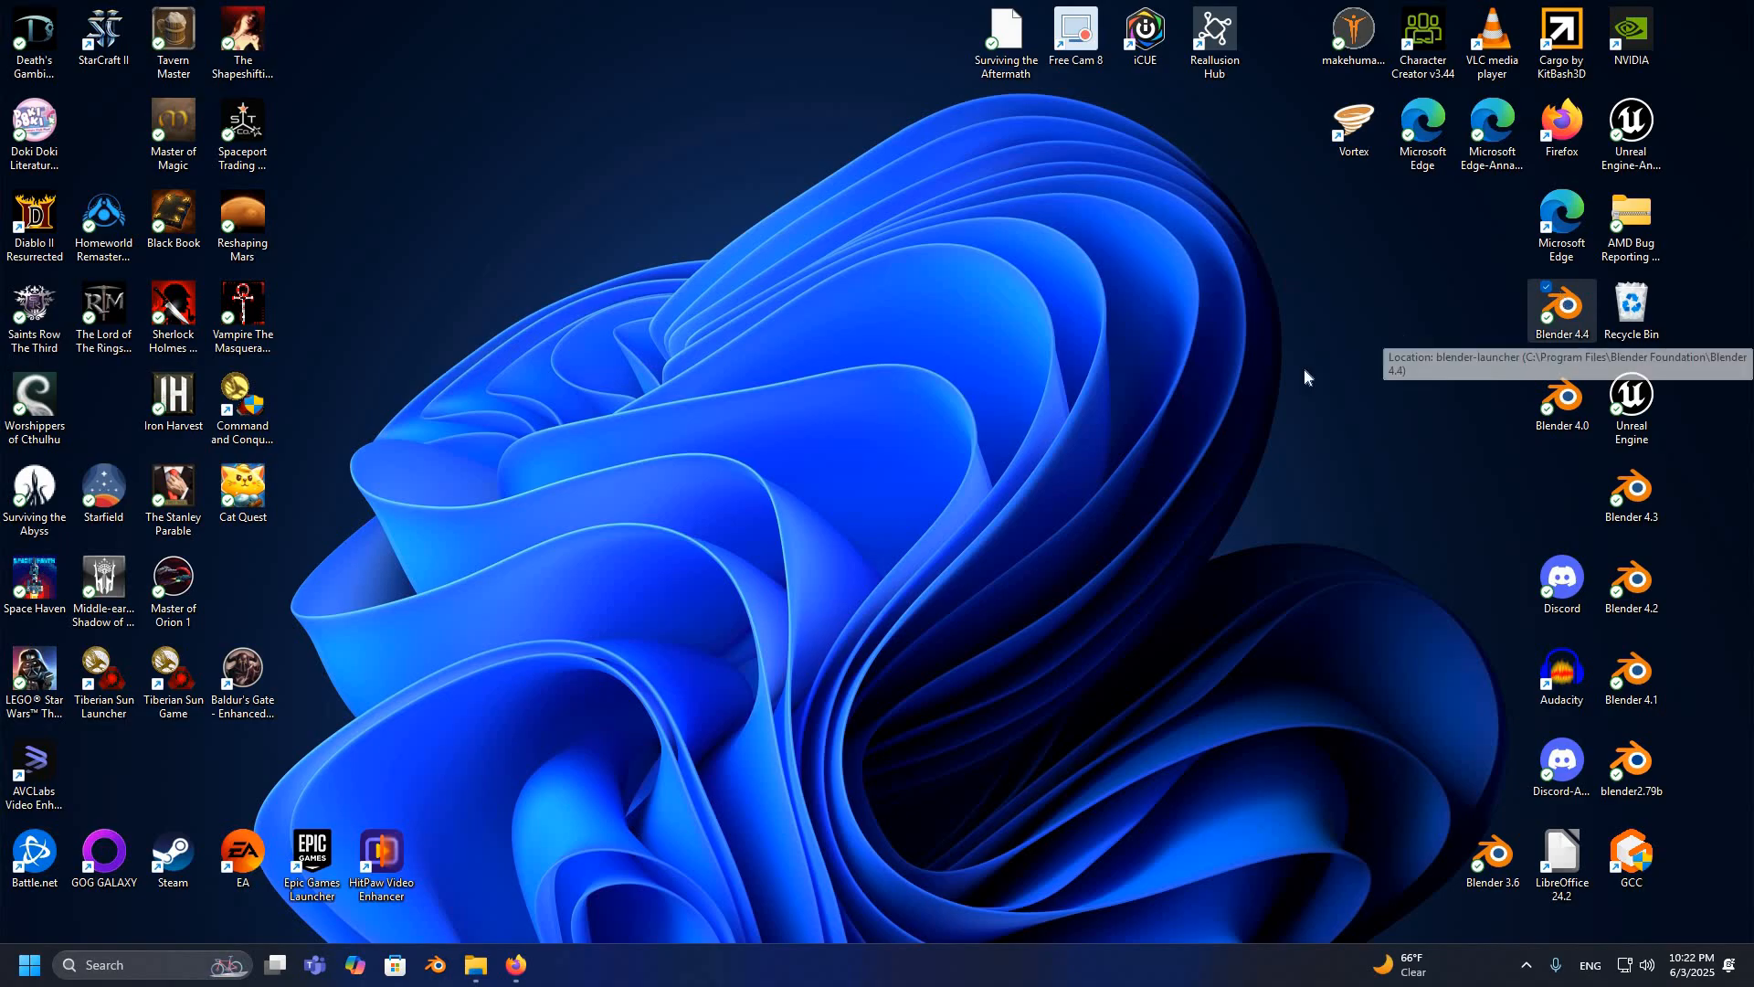
{"action": "double_click", "coordinate": [1565, 309]}
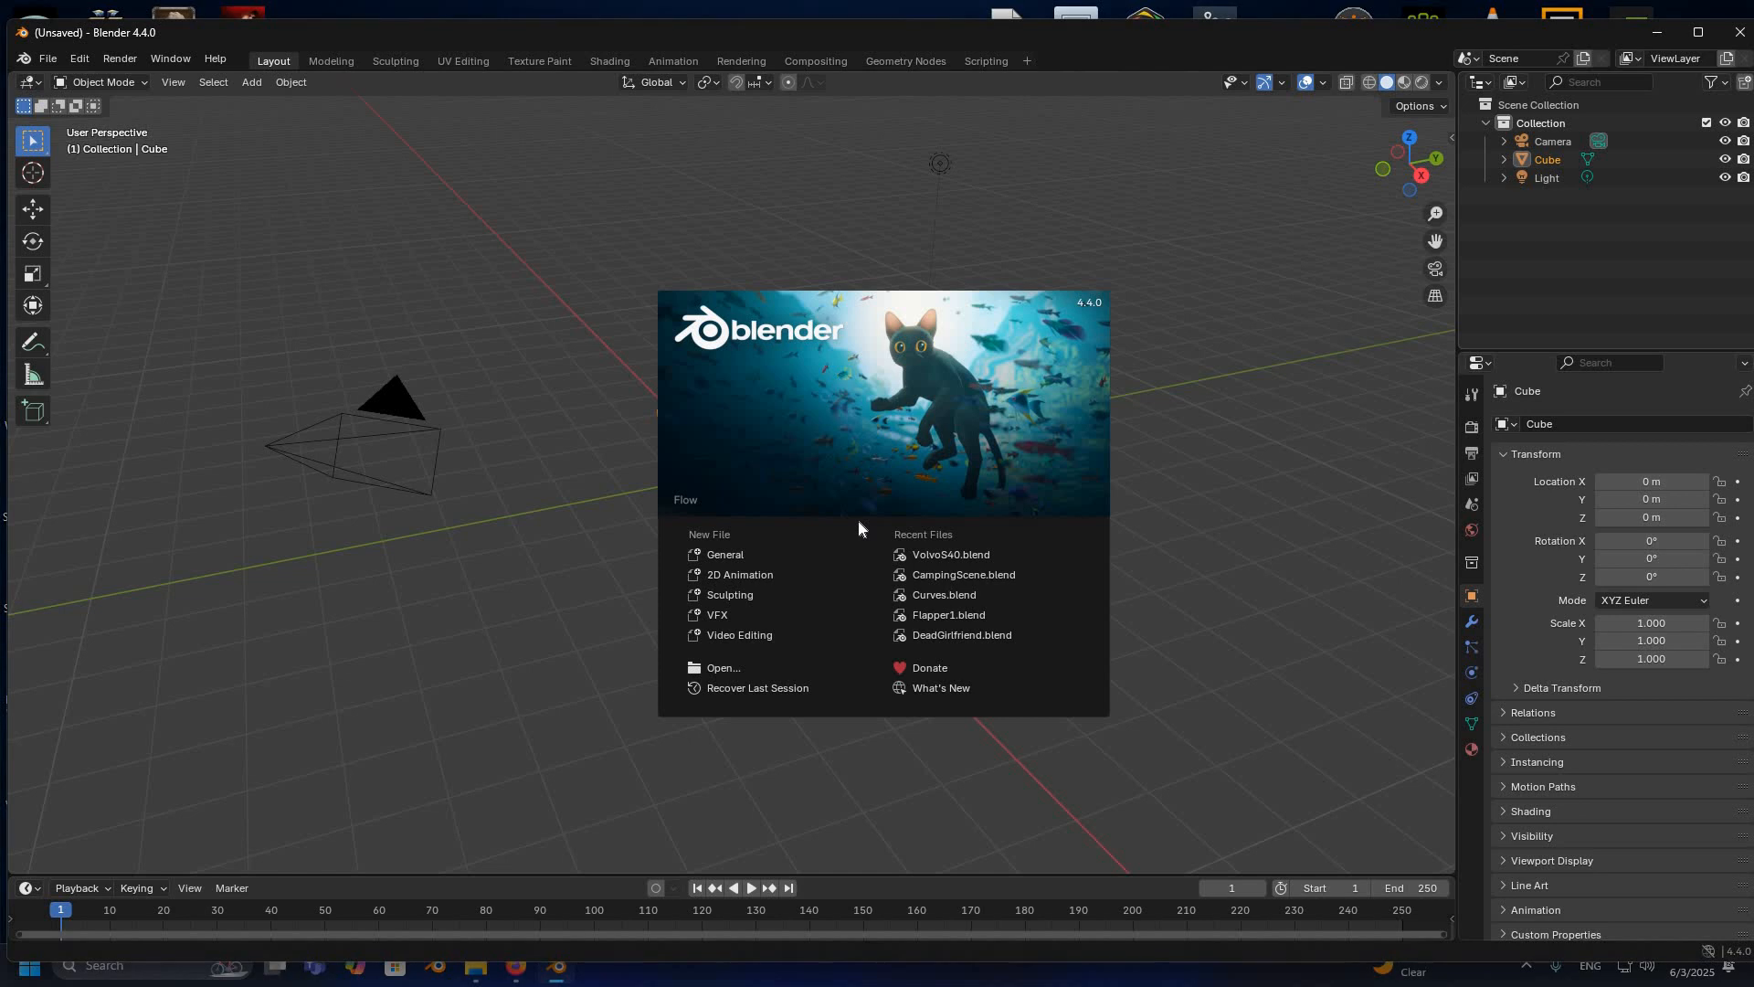
{"action": "left_click", "coordinate": [858, 522]}
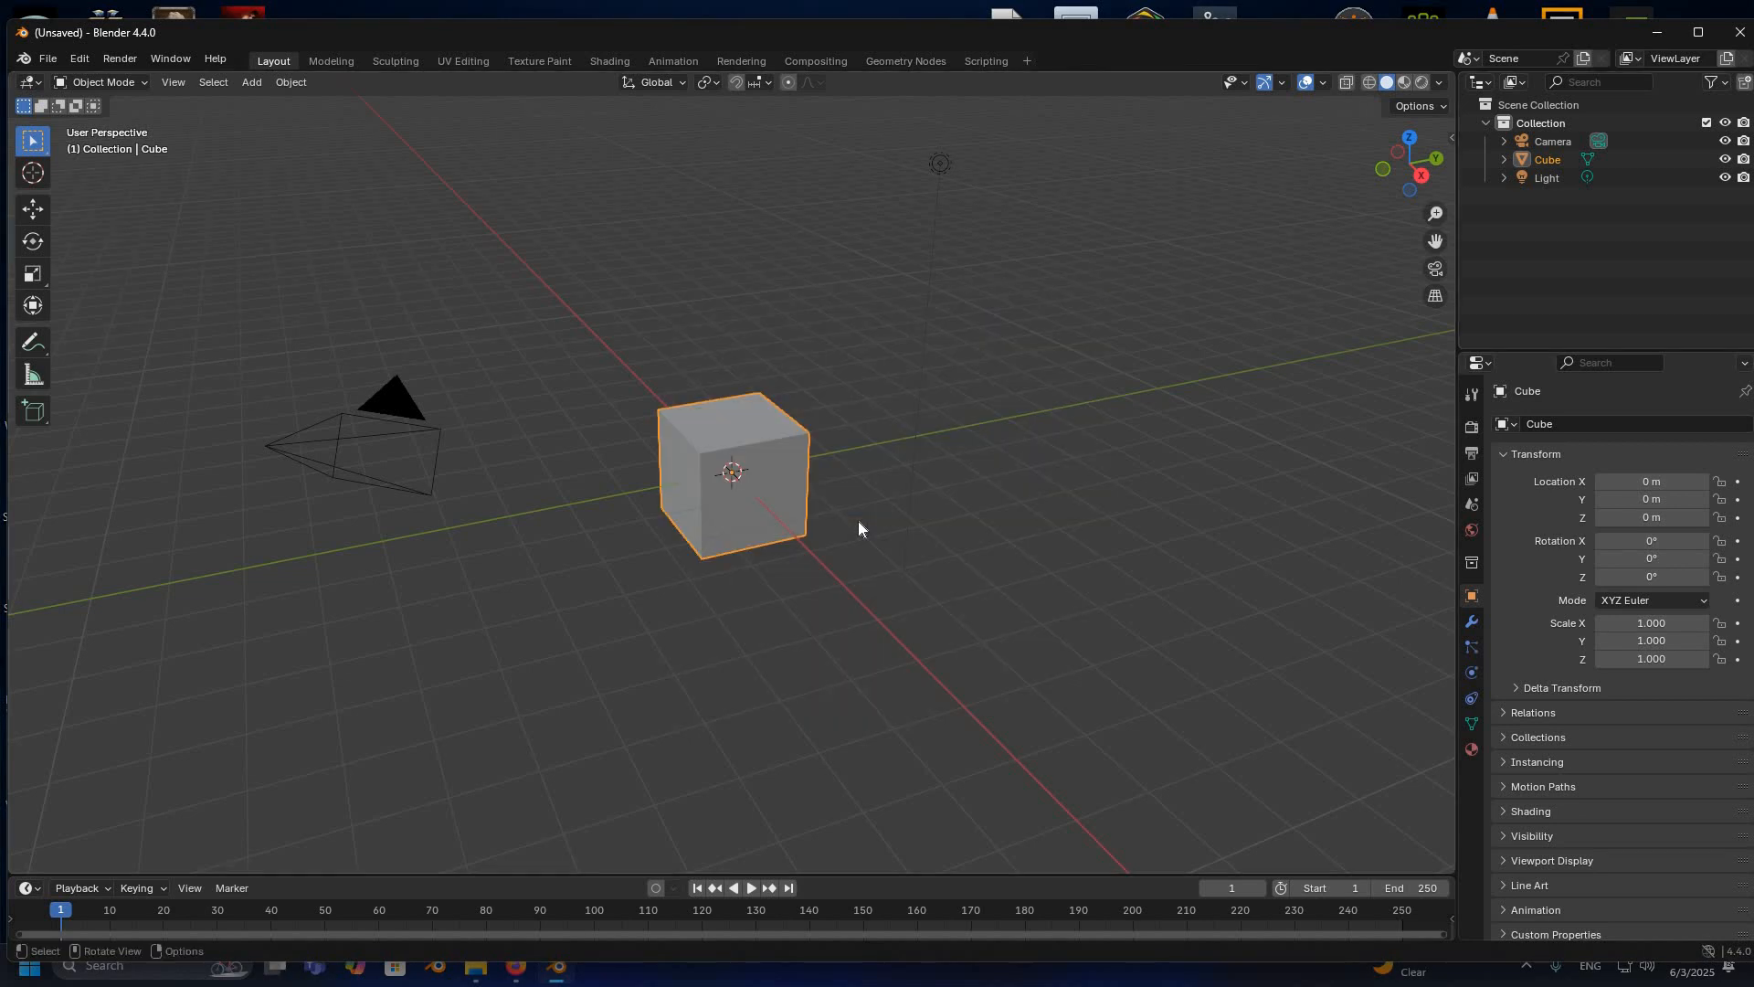
{"action": "key", "text": "Delete"}
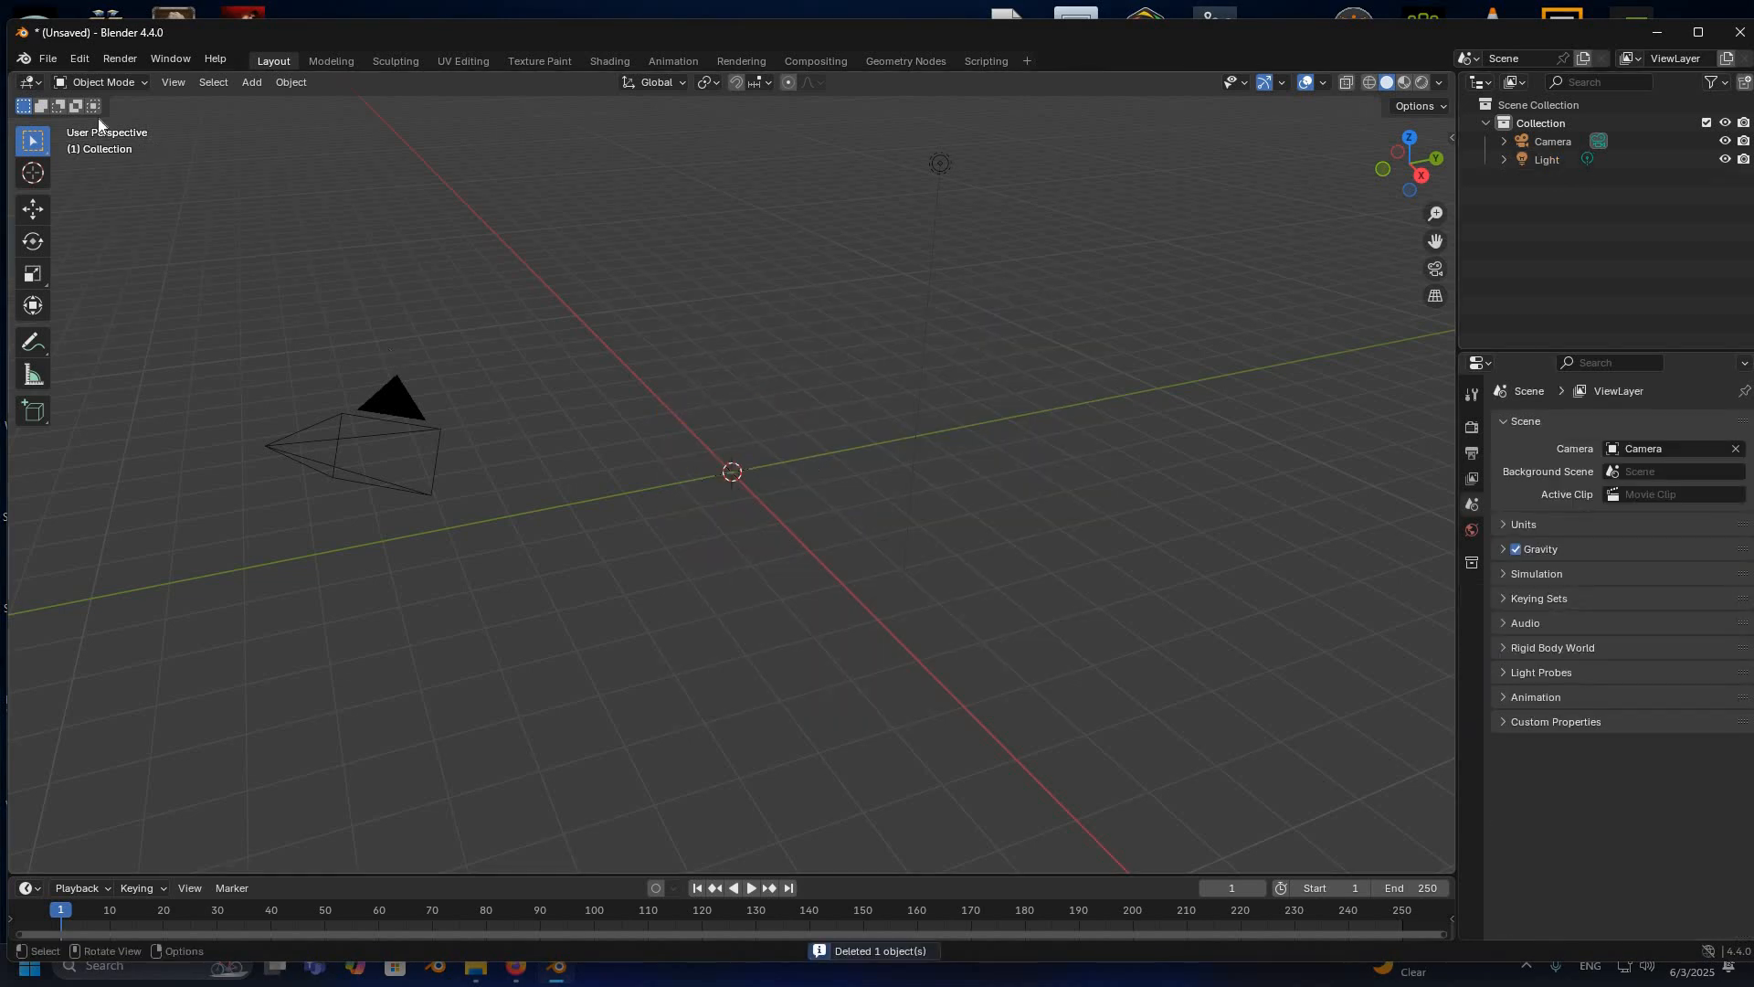
Step: Undo the cube's deletion, deselect everything, and select the cube and delete it again
{"action": "middle_click_drag", "start_coordinate": [102, 128], "coordinate": [682, 445]}
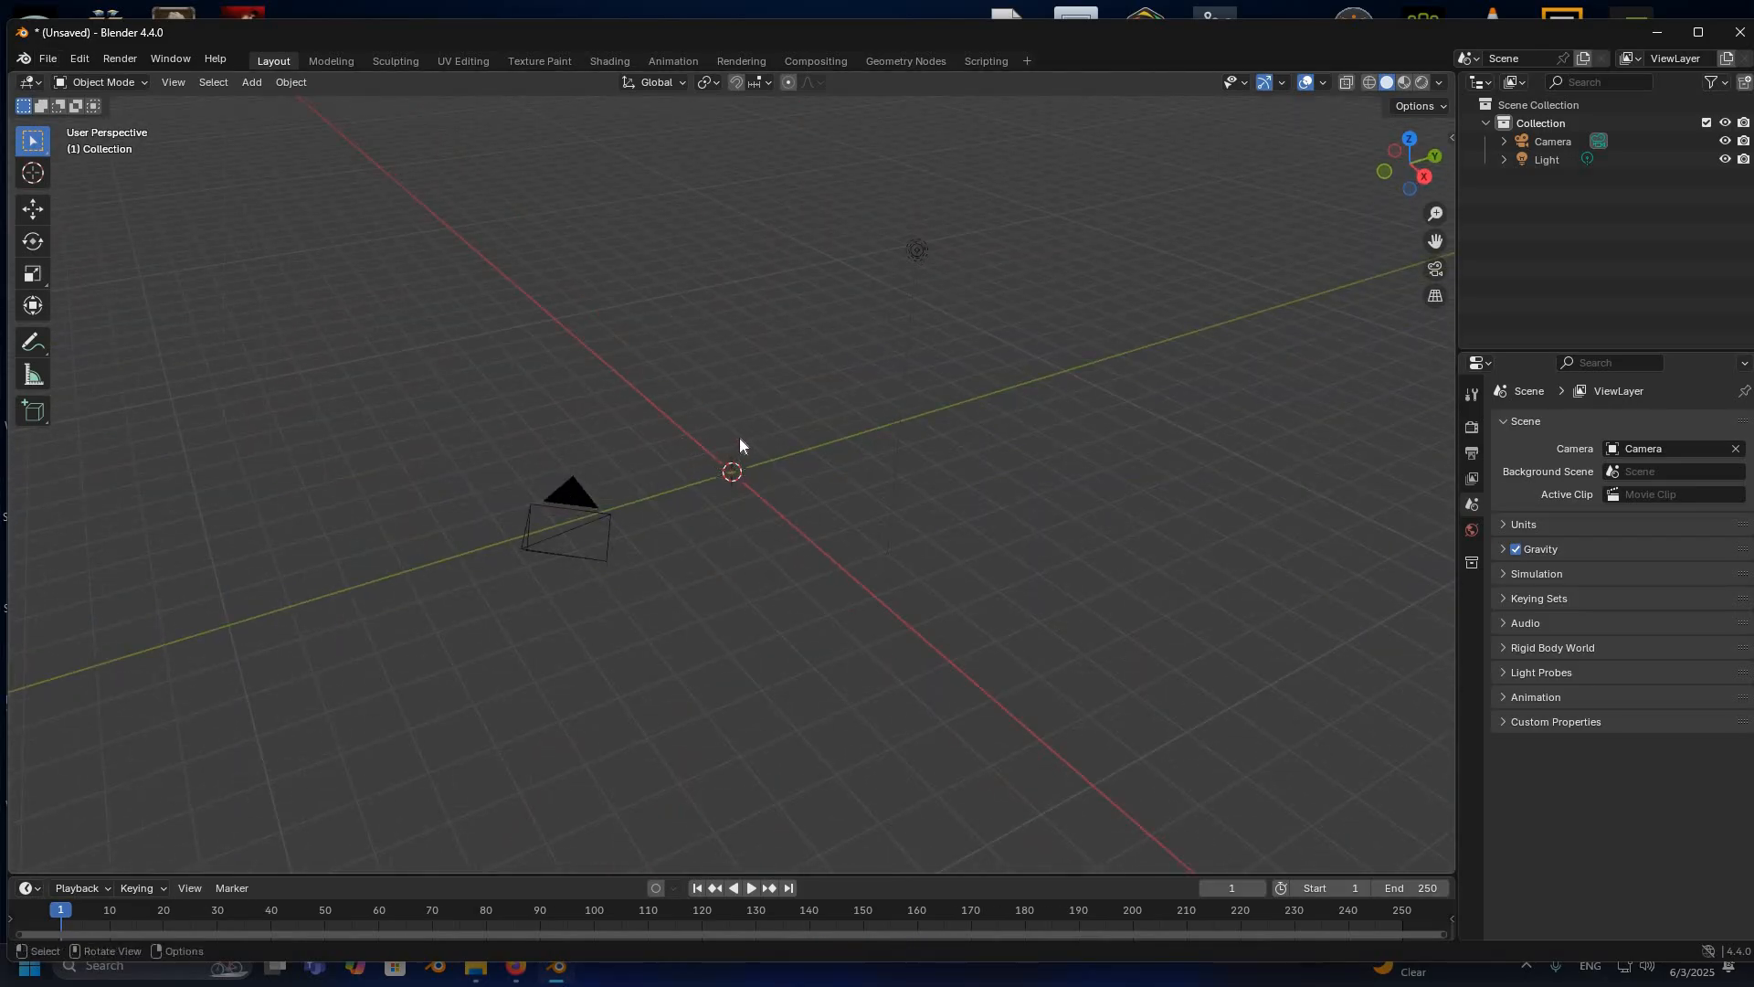
{"action": "key", "text": "ctrl+z"}
{"action": "key", "text": "x"}
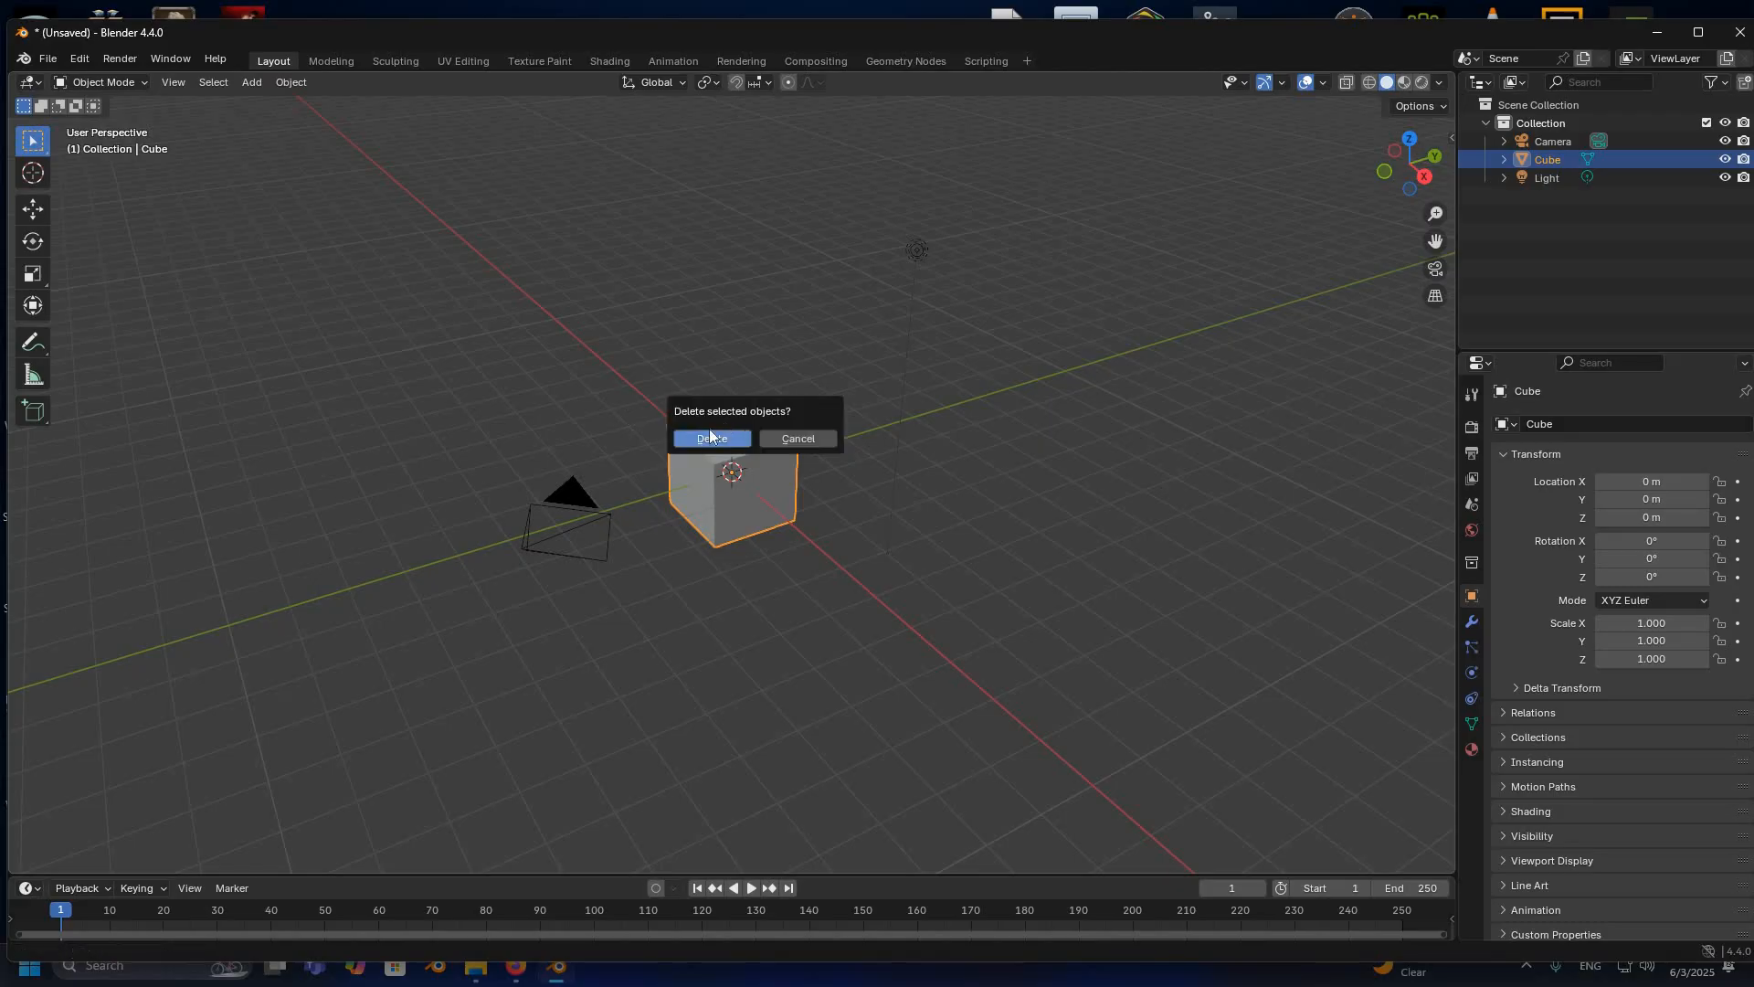
{"action": "key", "text": "Escape"}
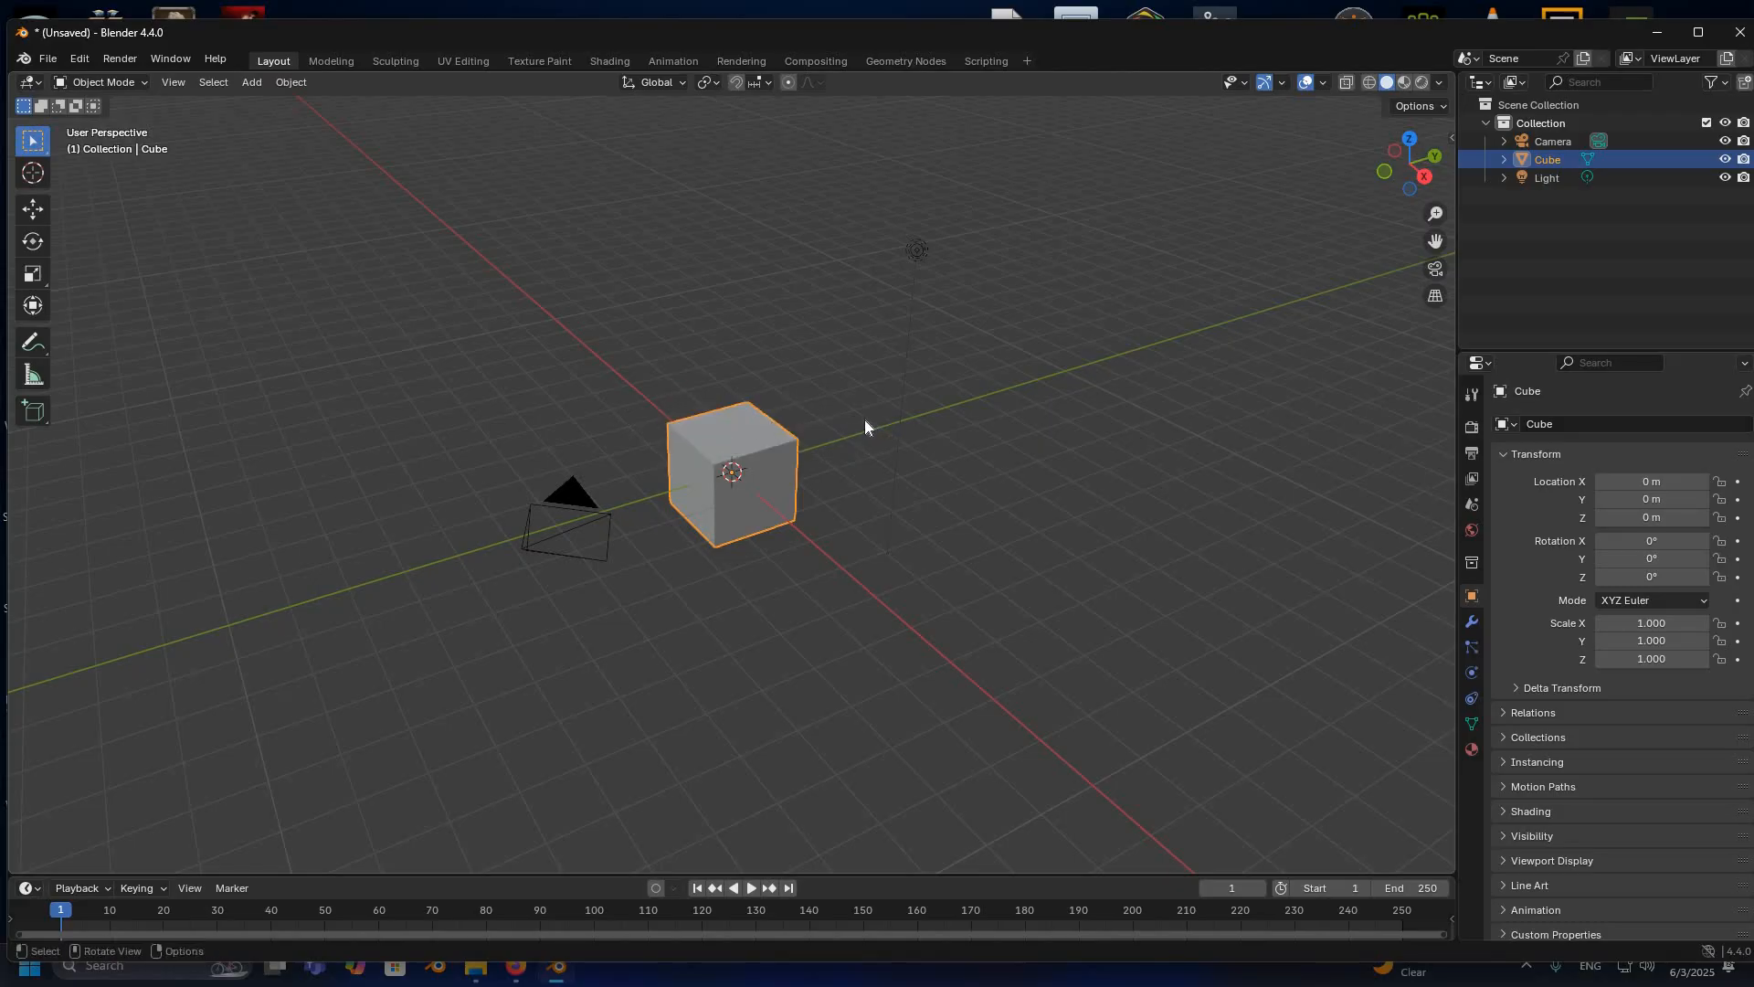
{"action": "key", "text": "alt+a"}
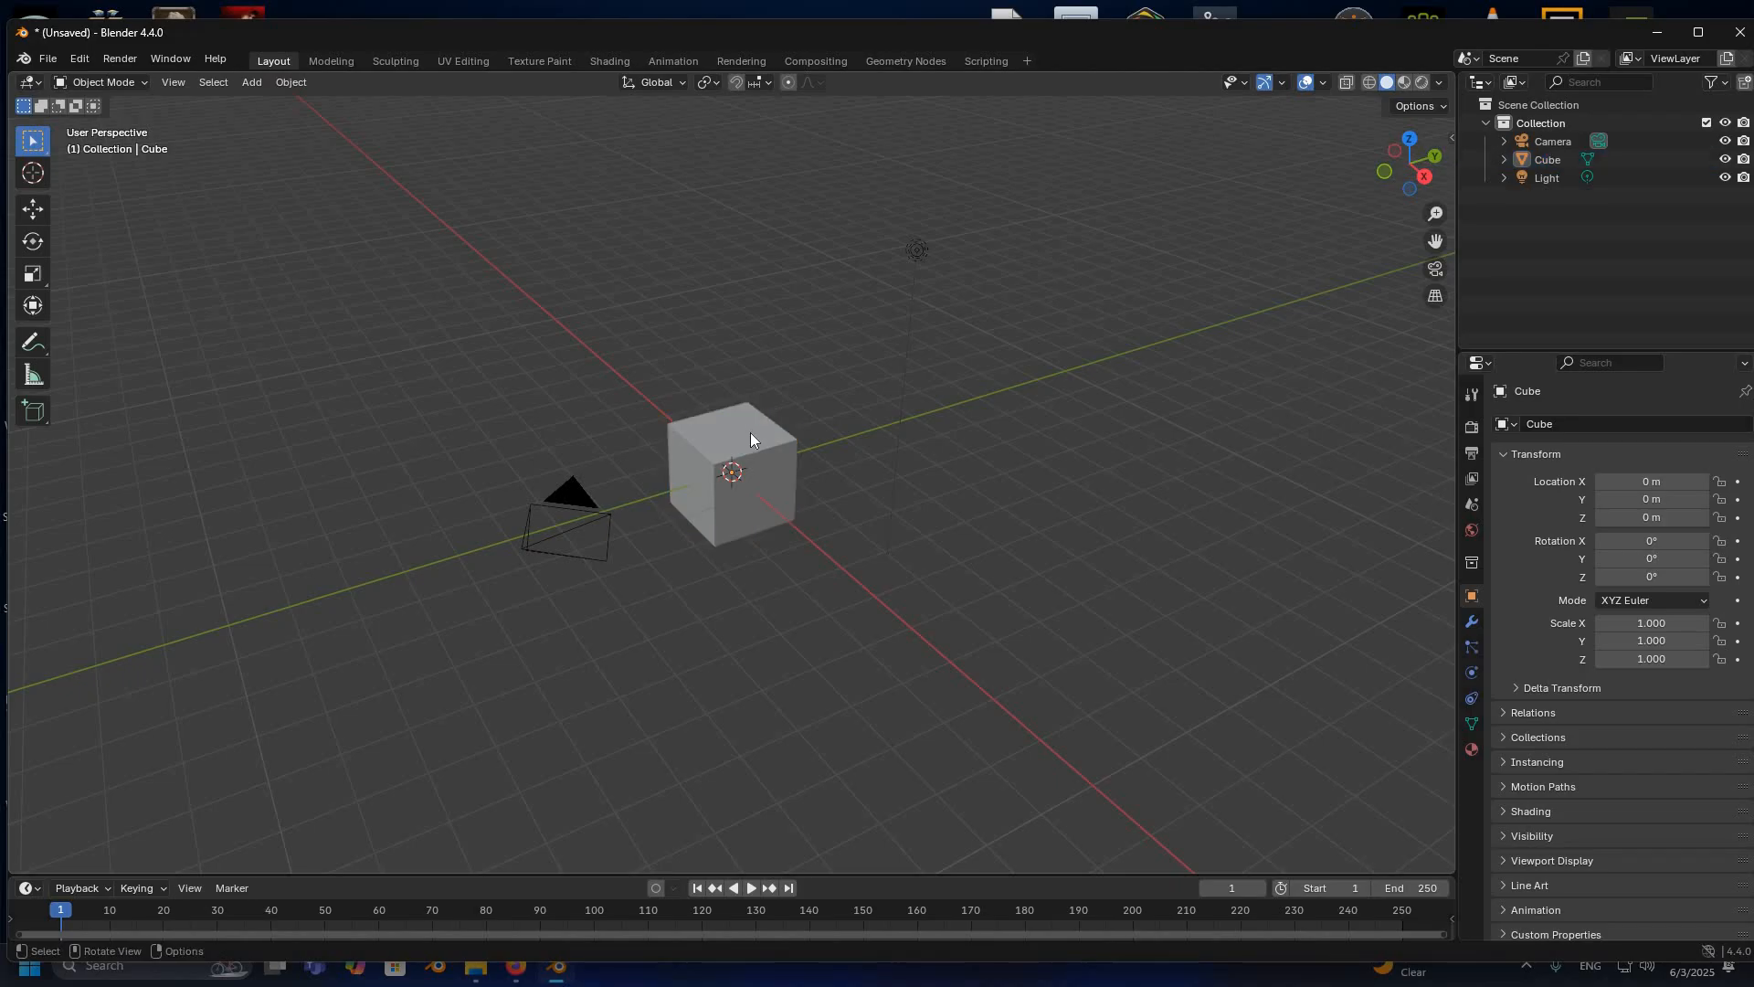
{"action": "left_click", "coordinate": [749, 431]}
{"action": "key", "text": "Return"}
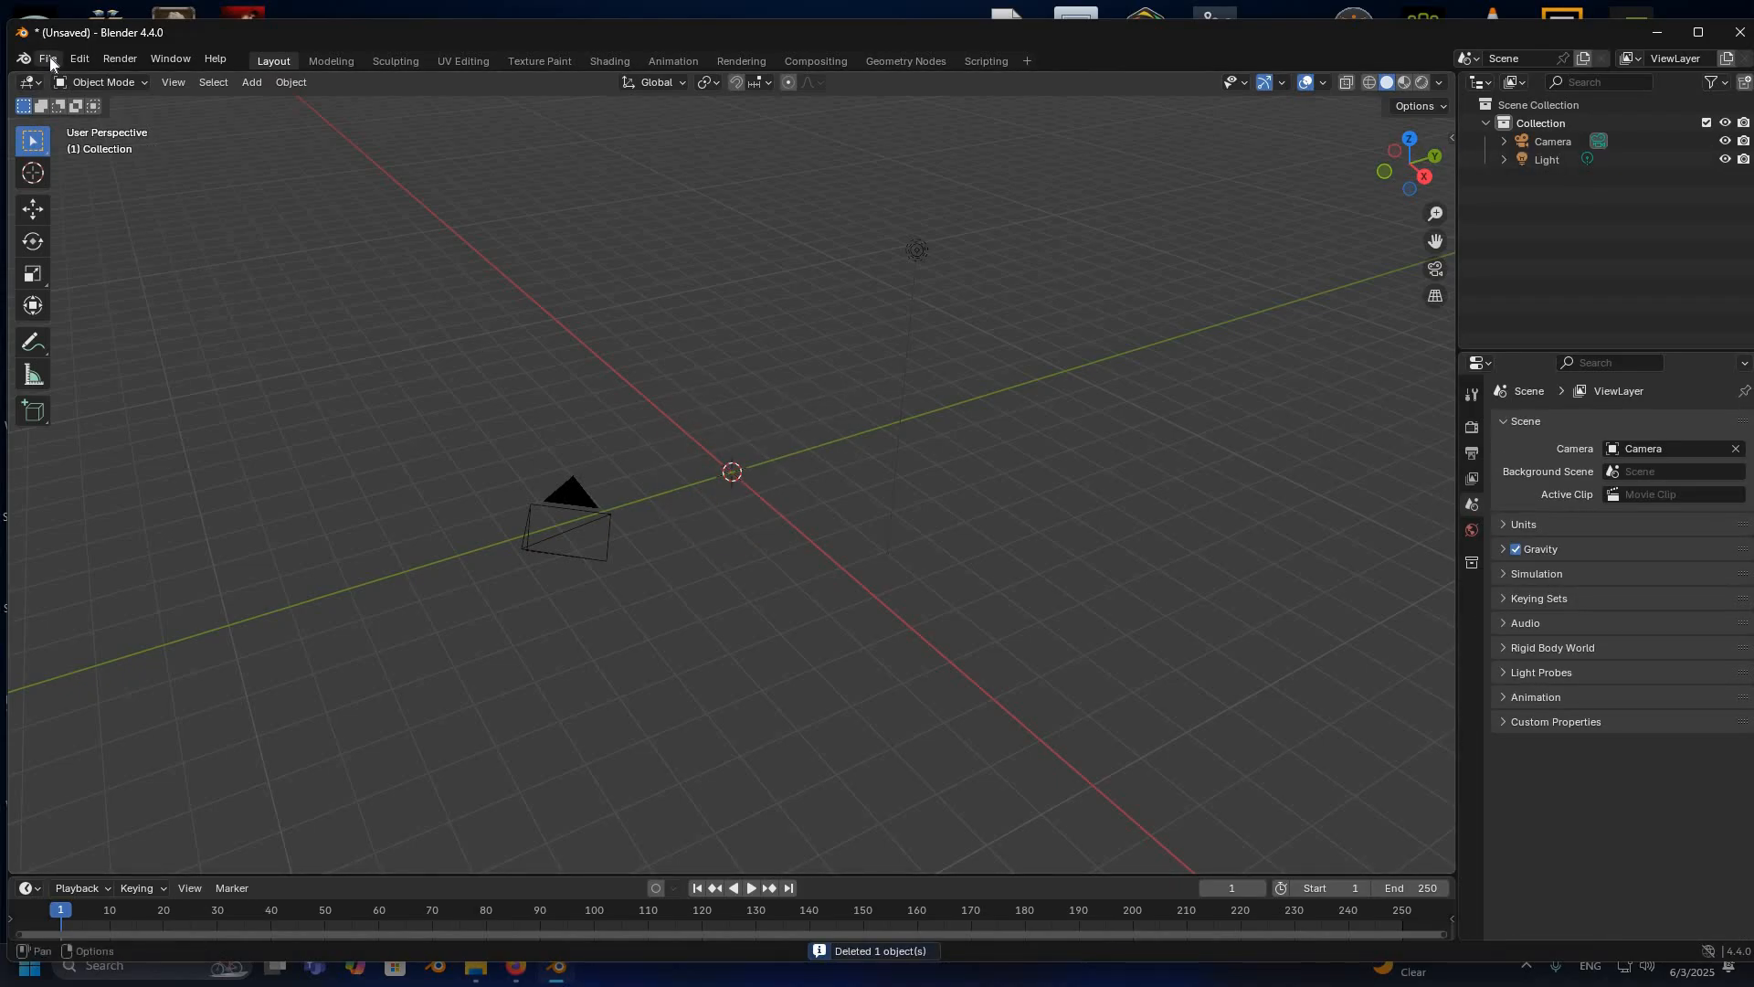
Step: Install the add-on BlendArMocap-main.zip from the D: drive through the add-on preferences, leaving Enable on Install active
{"action": "left_click", "coordinate": [50, 61]}
{"action": "mouse_move", "coordinate": [80, 58]}
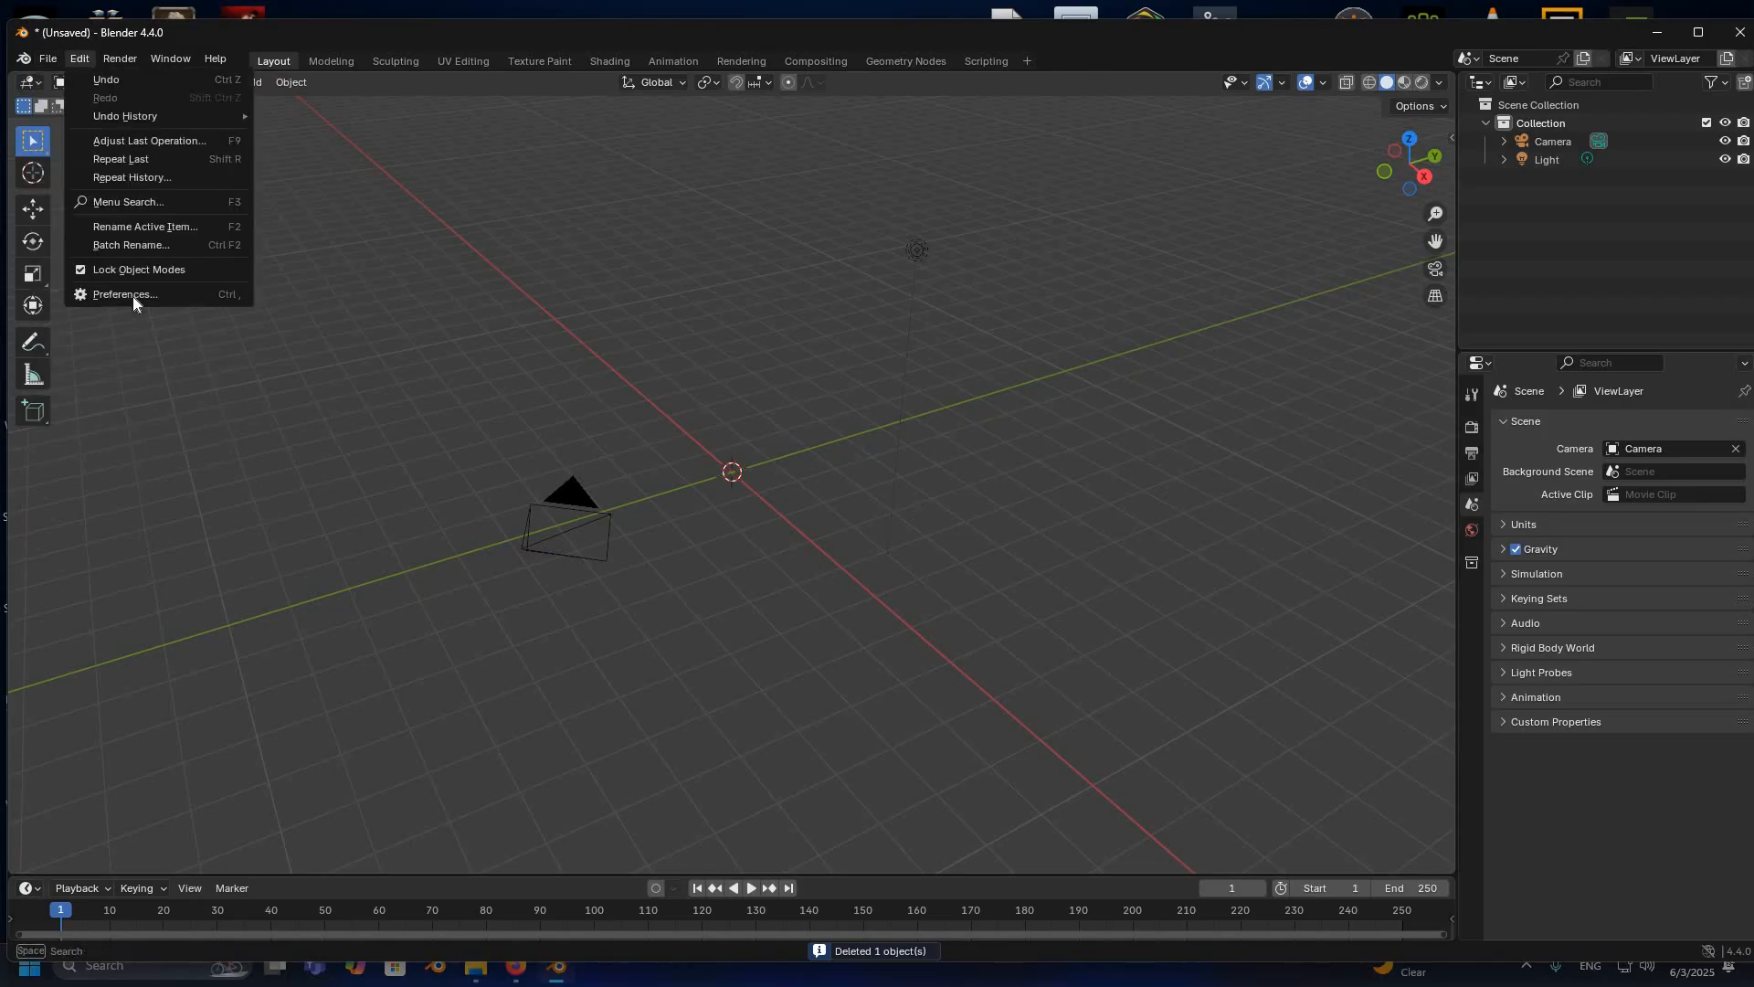
{"action": "left_click", "coordinate": [134, 296]}
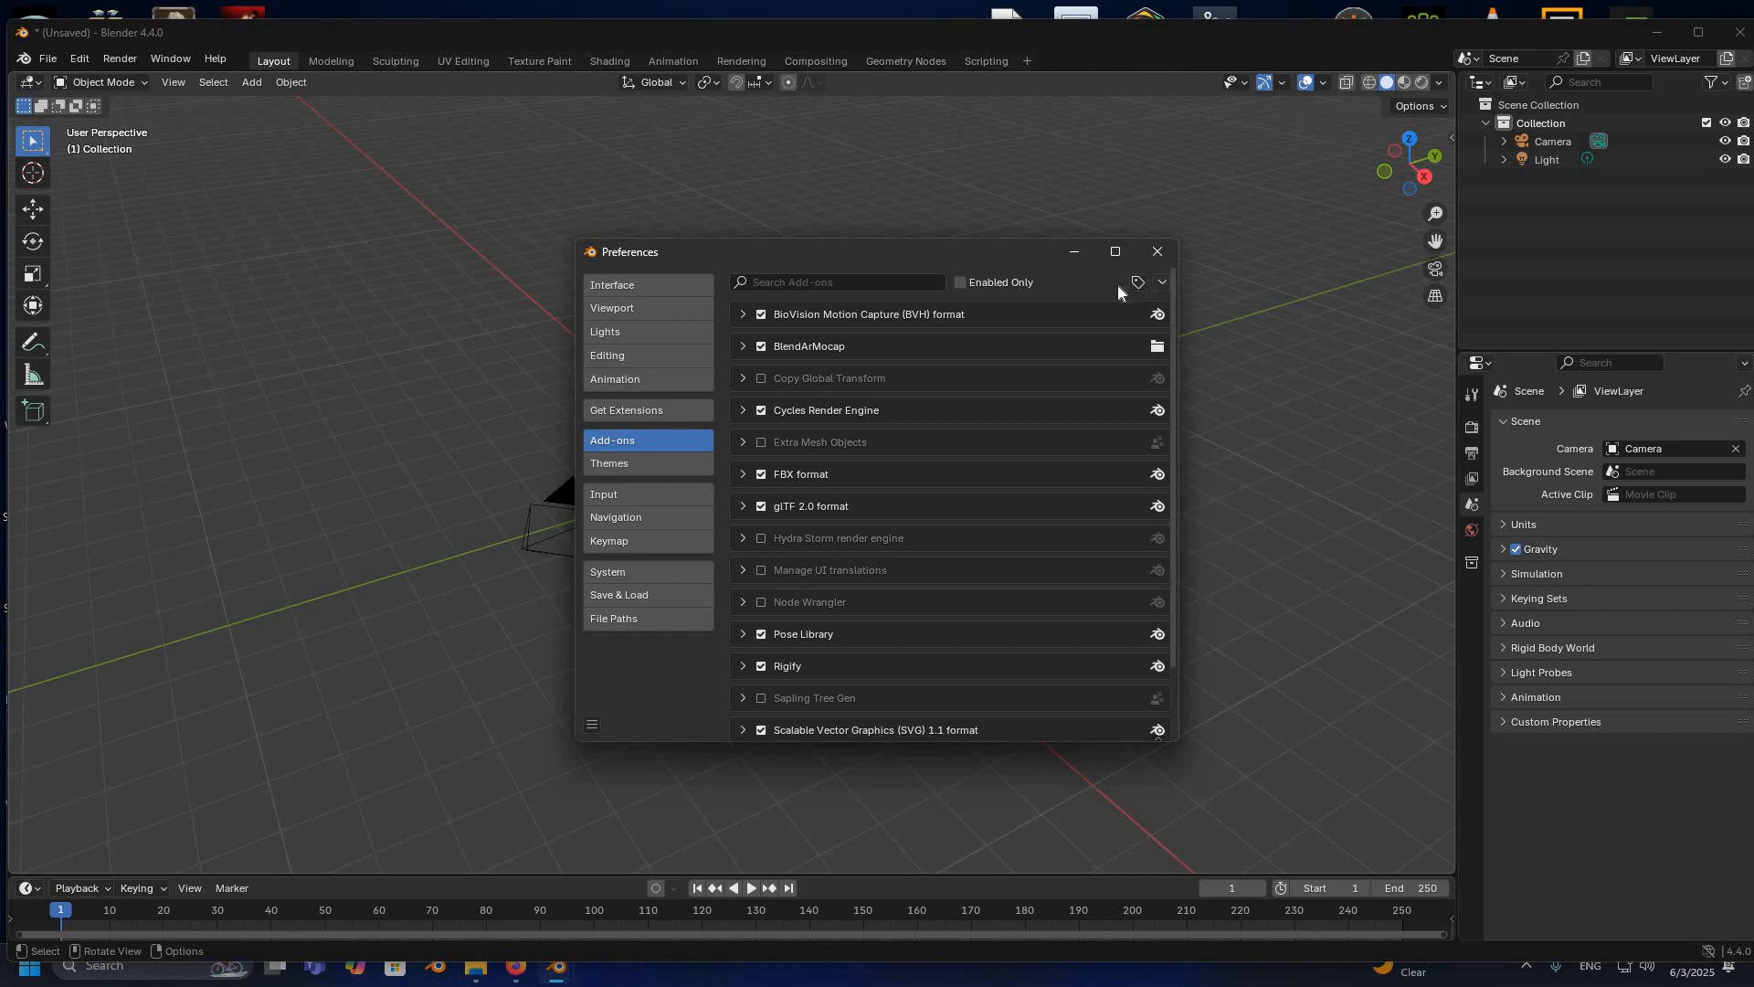
{"action": "left_click", "coordinate": [1156, 287]}
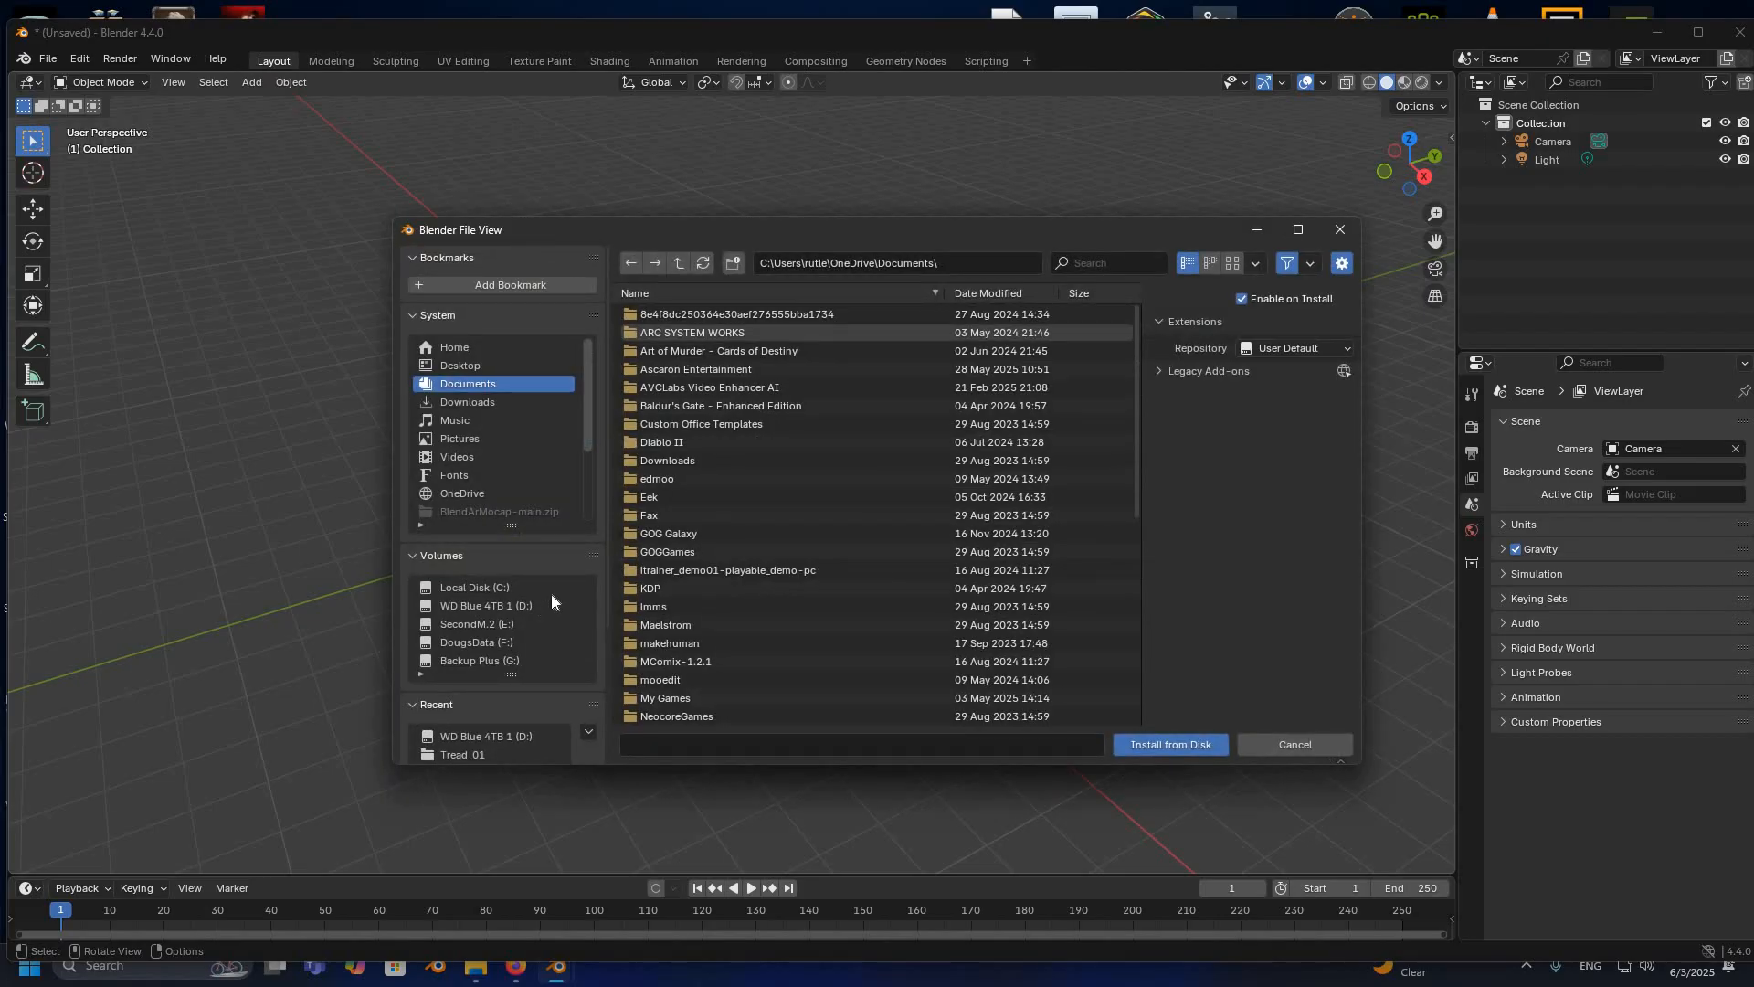
{"action": "left_click", "coordinate": [486, 605]}
{"action": "left_click", "coordinate": [720, 464]}
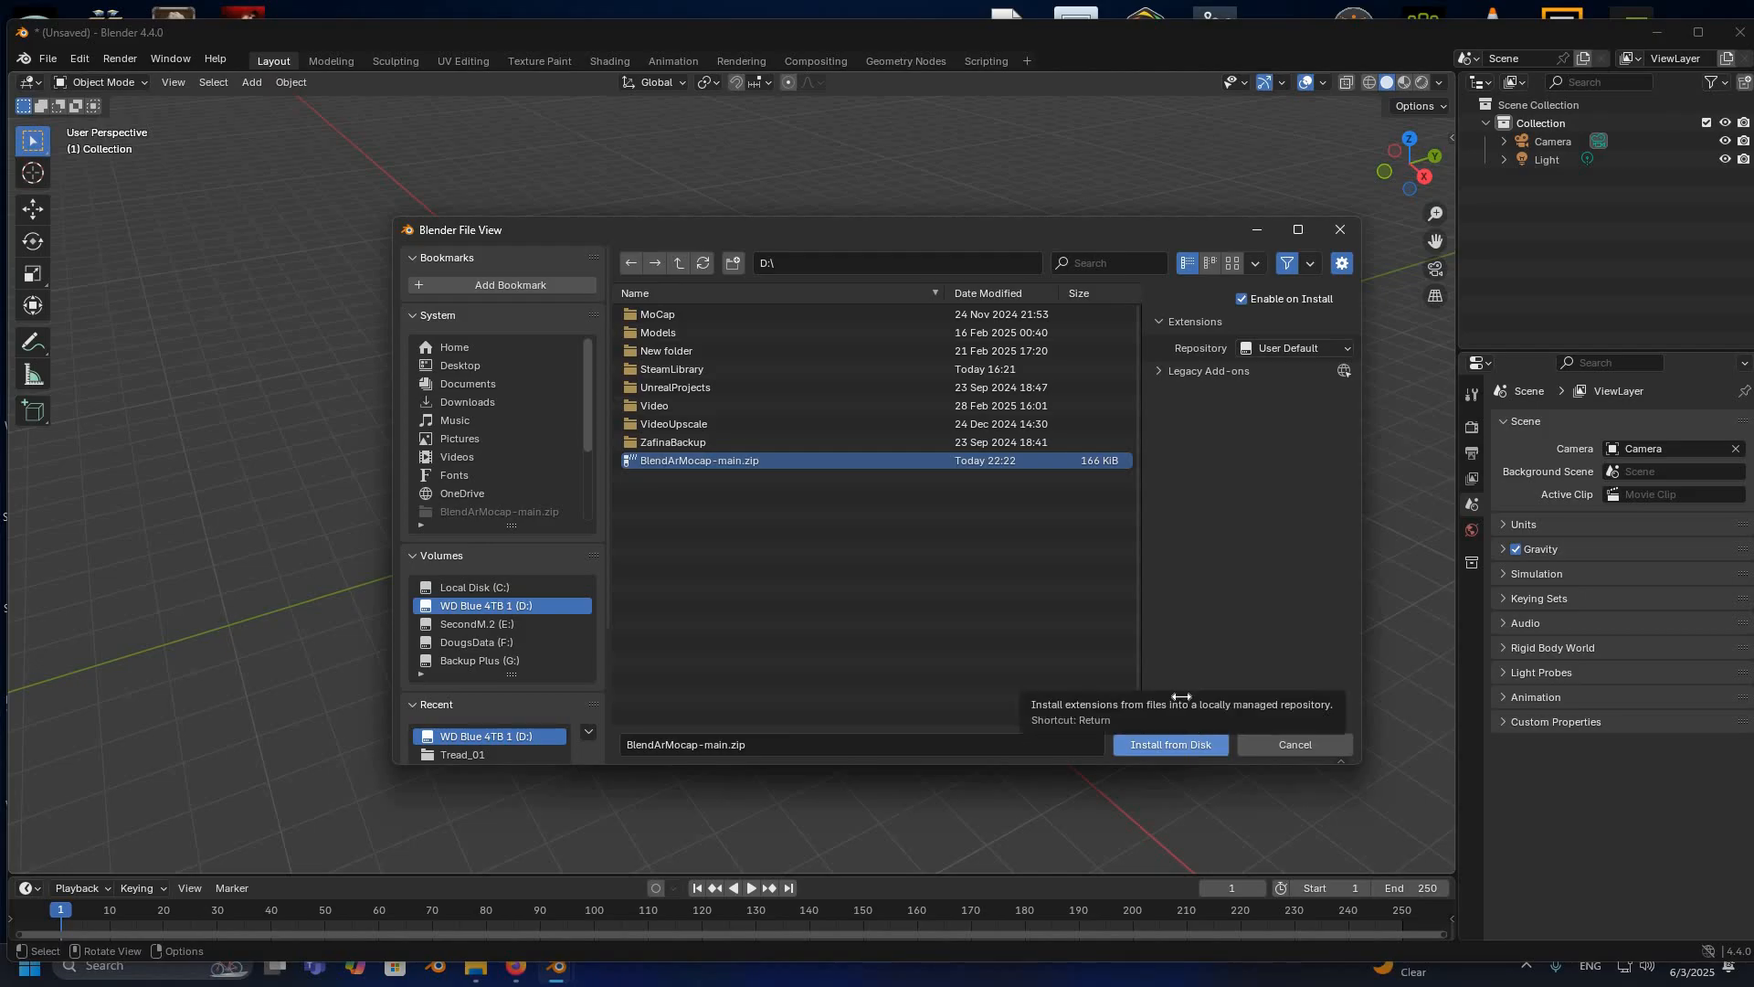
{"action": "left_click", "coordinate": [1179, 744]}
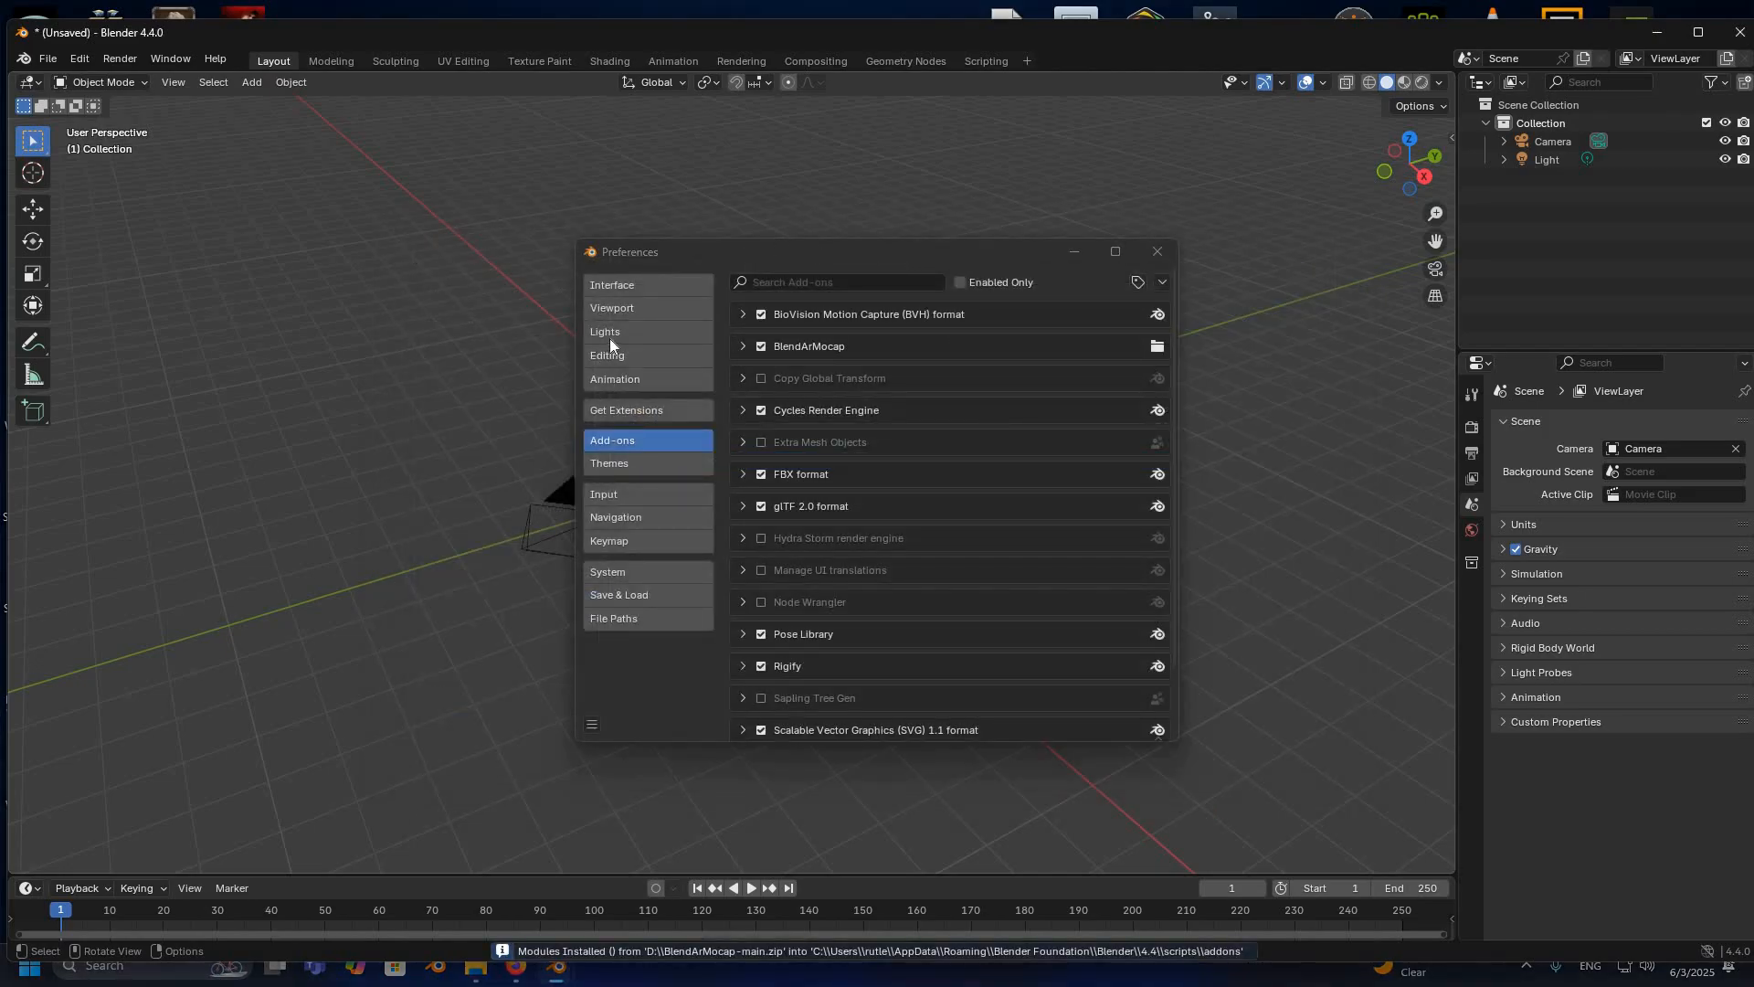
Step: Expand the BlendArMocap add-on's details to review its Mediapipe dependencies, and save the preferences
{"action": "left_click_drag", "start_coordinate": [877, 251], "coordinate": [744, 243]}
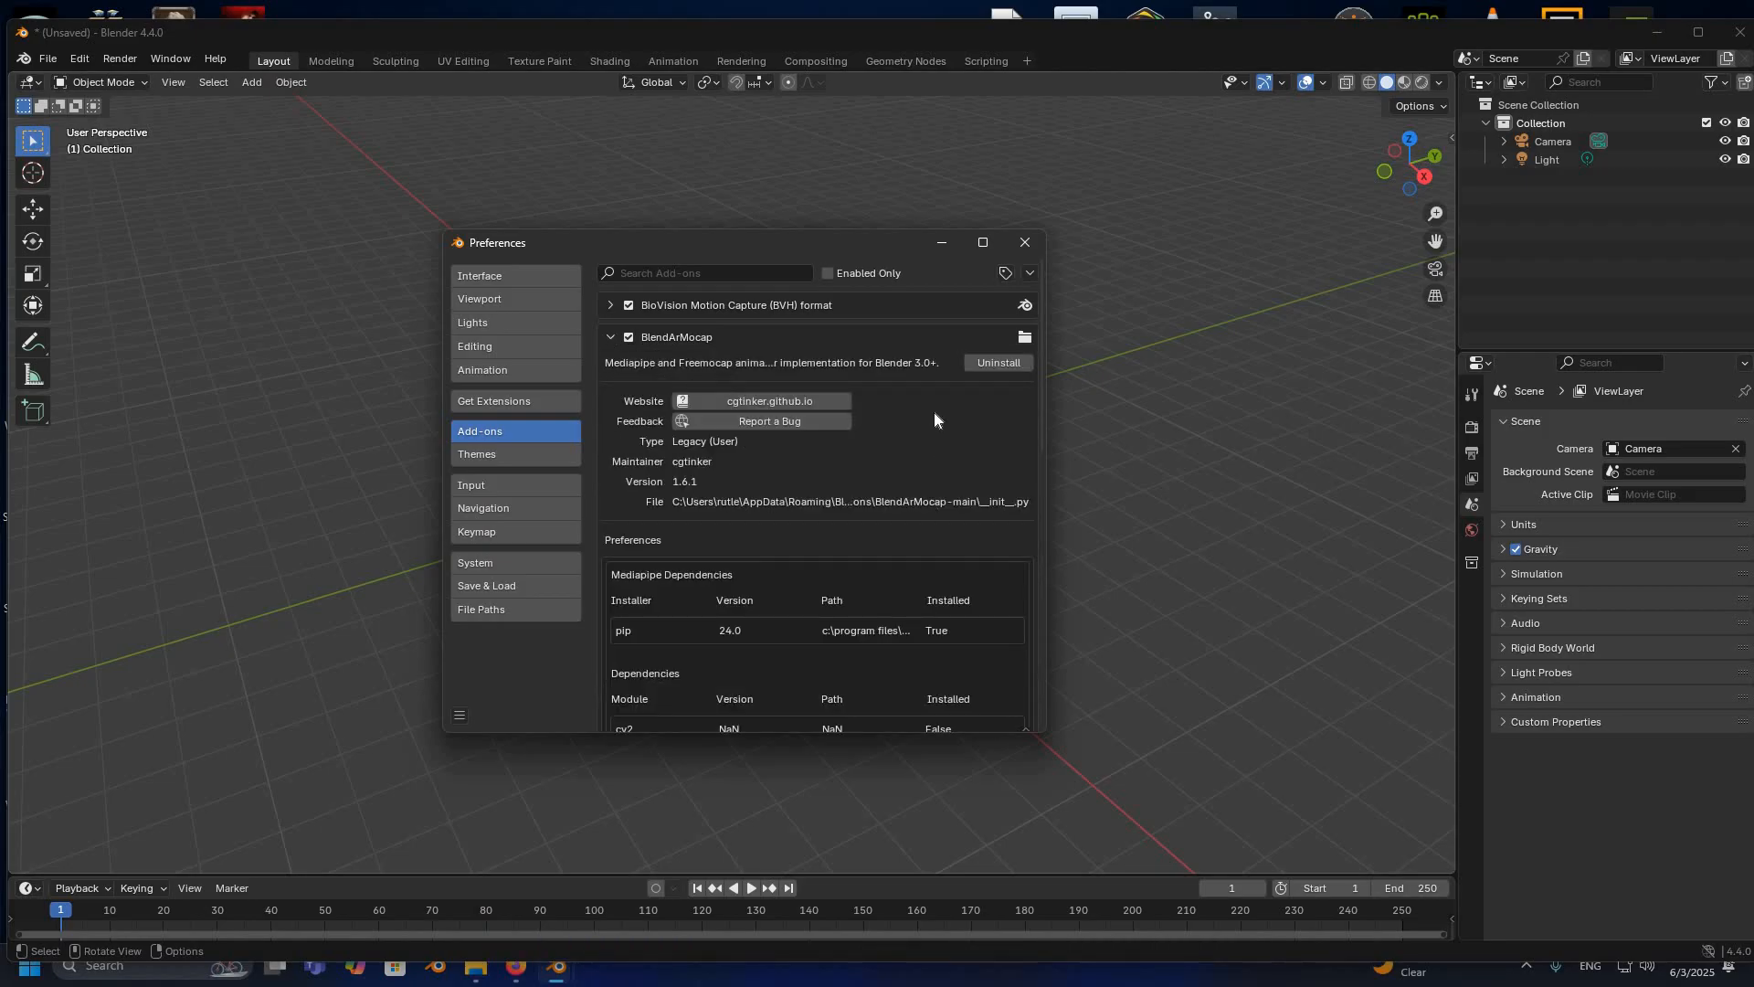
{"action": "scroll", "coordinate": [934, 418], "scroll_direction": "down", "scroll_amount": 7}
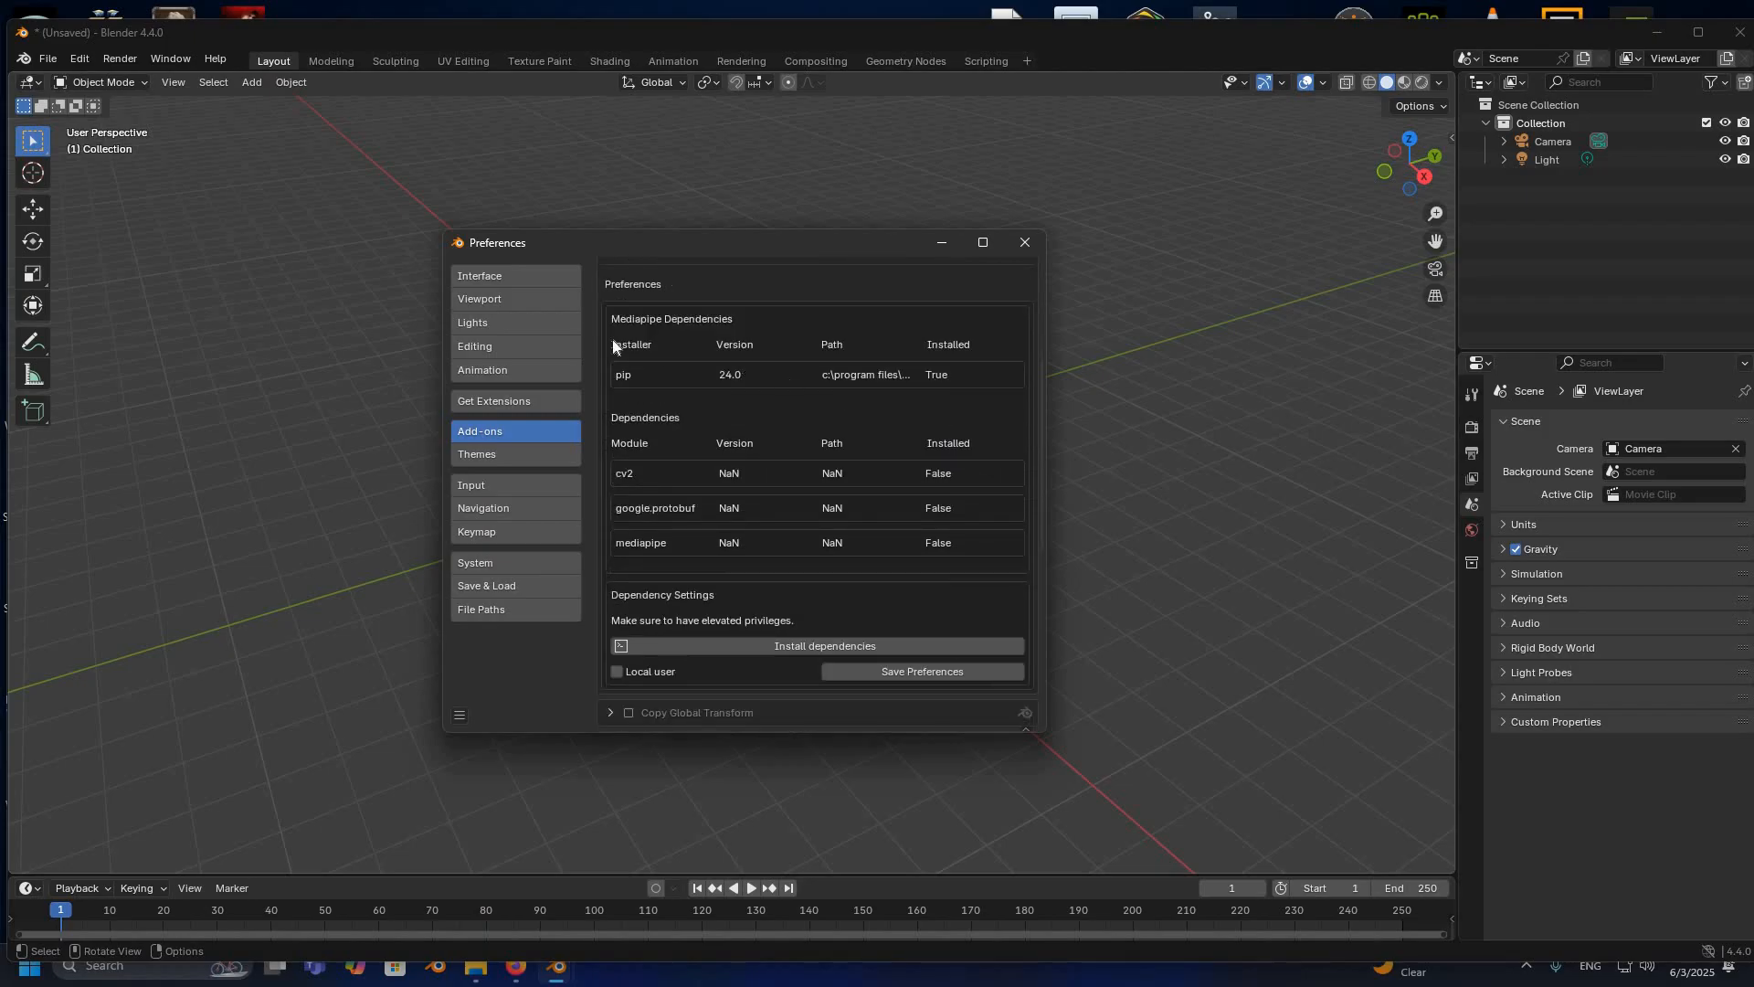
{"action": "scroll", "coordinate": [630, 337], "scroll_direction": "up", "scroll_amount": 7}
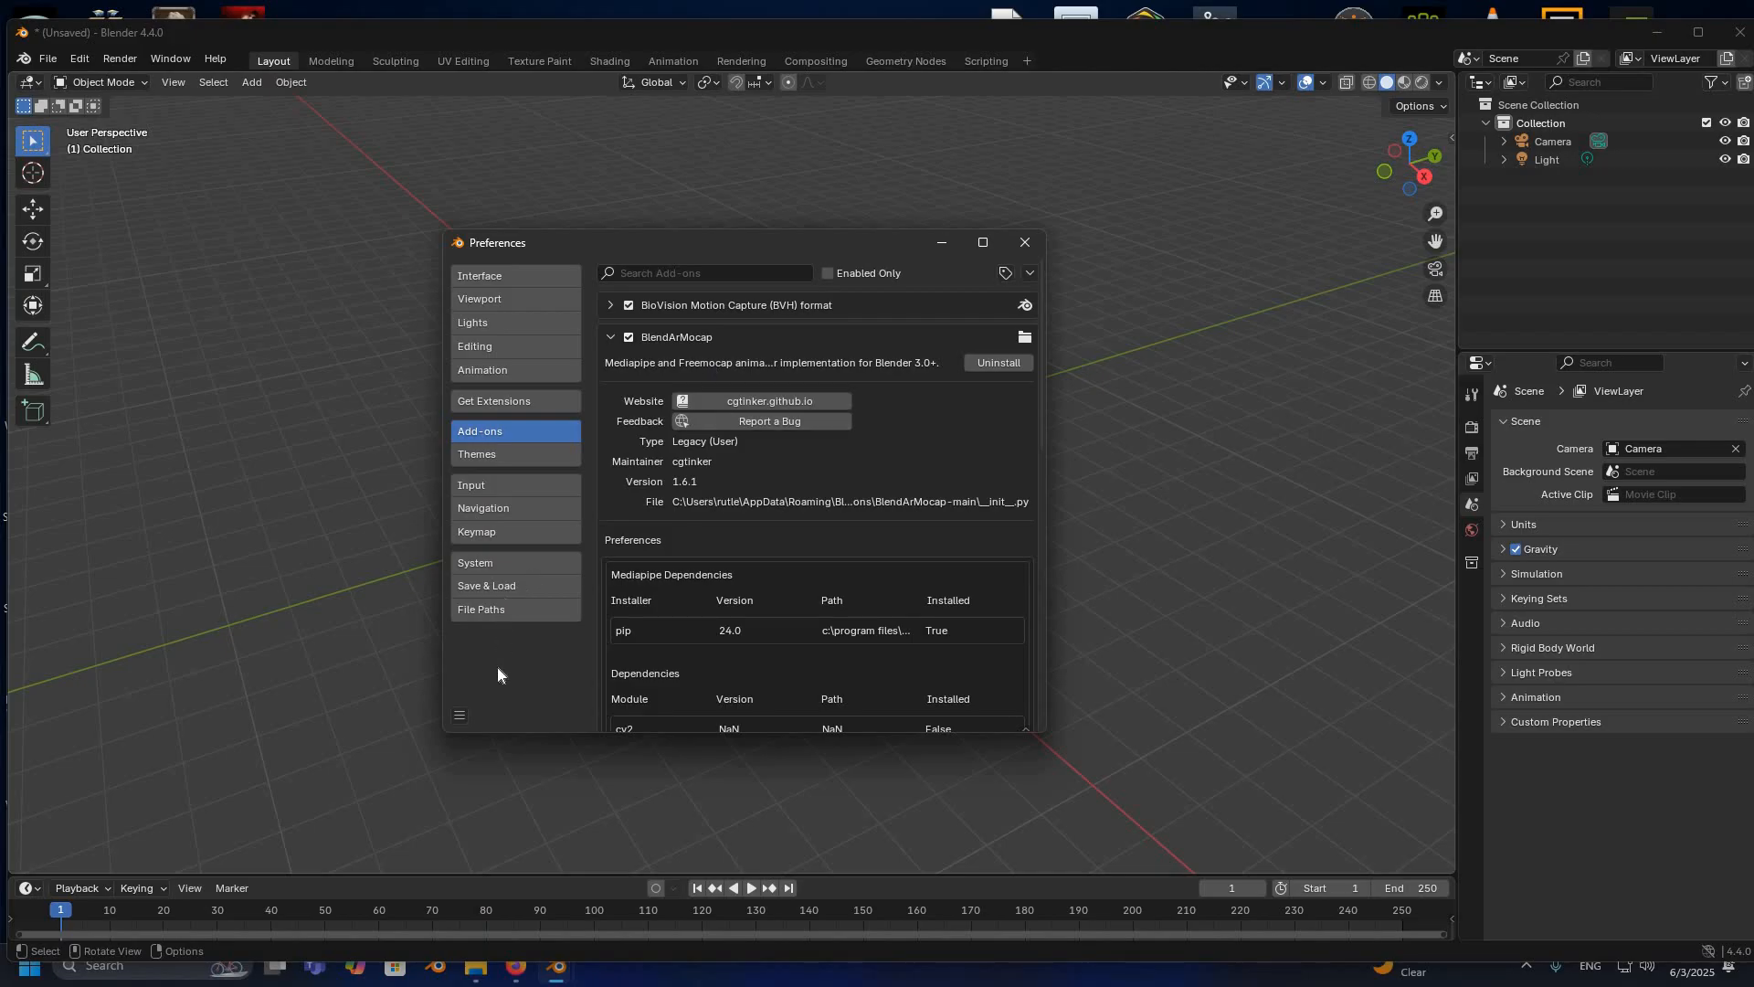
{"action": "left_click", "coordinate": [460, 716]}
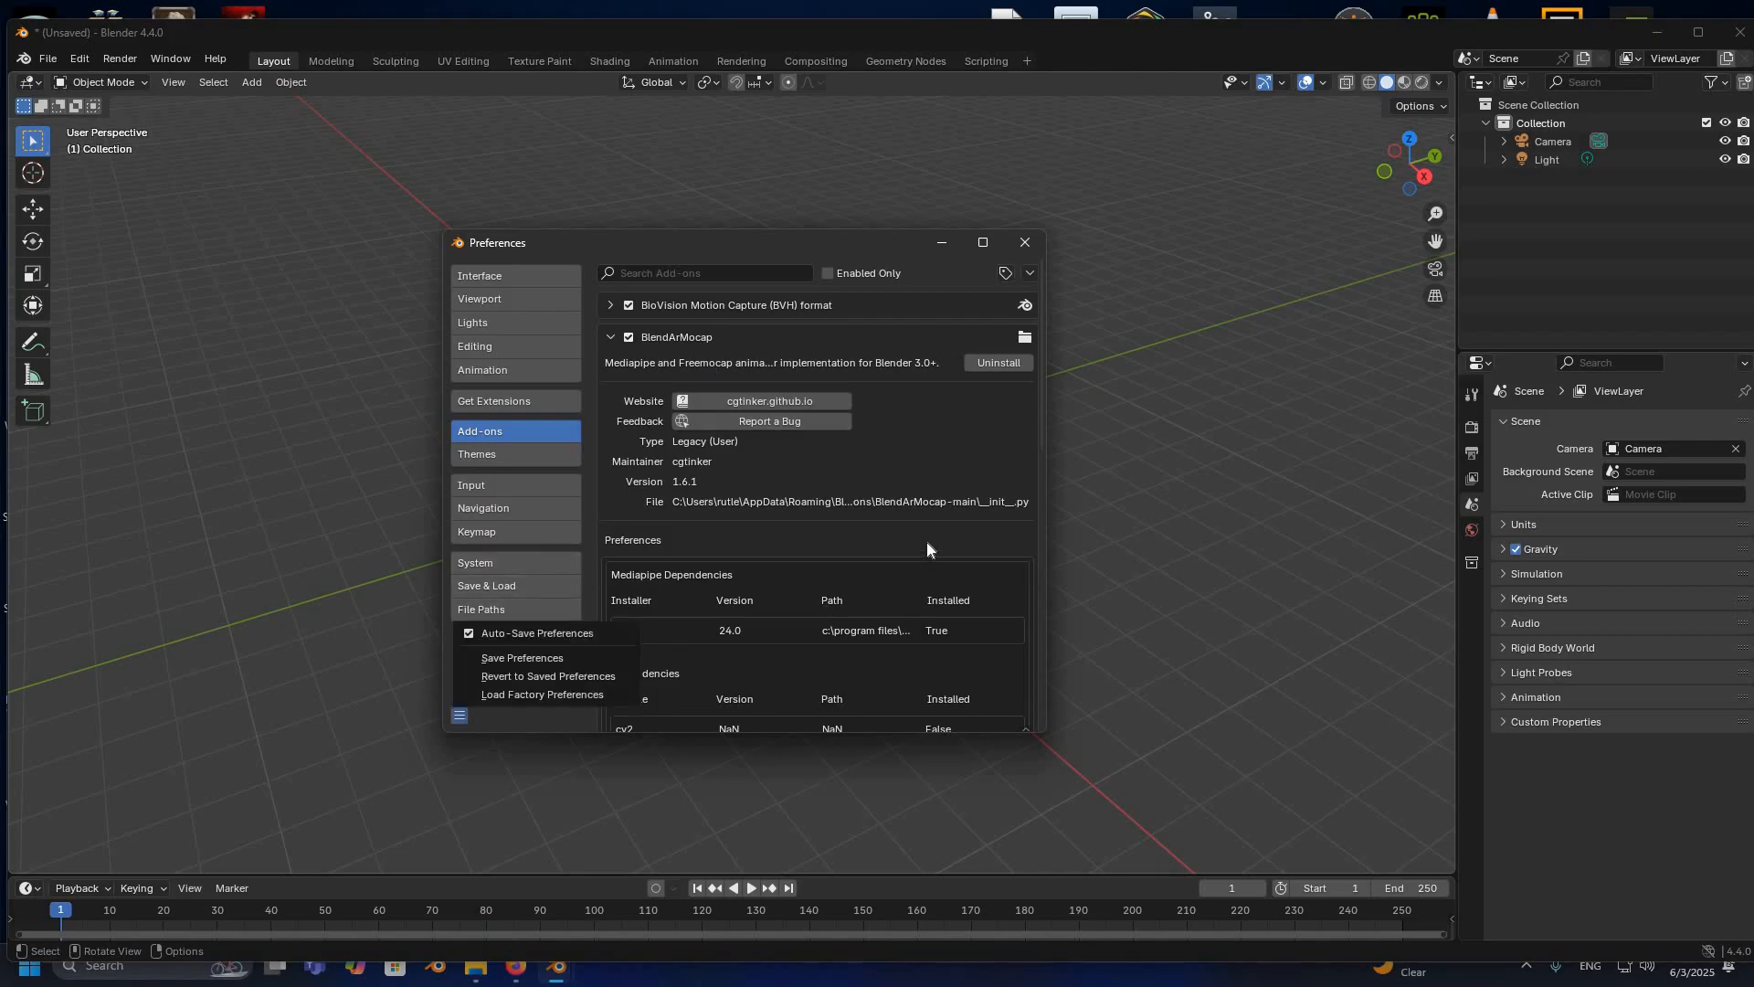
{"action": "key", "text": "Up"}
{"action": "key", "text": "Return"}
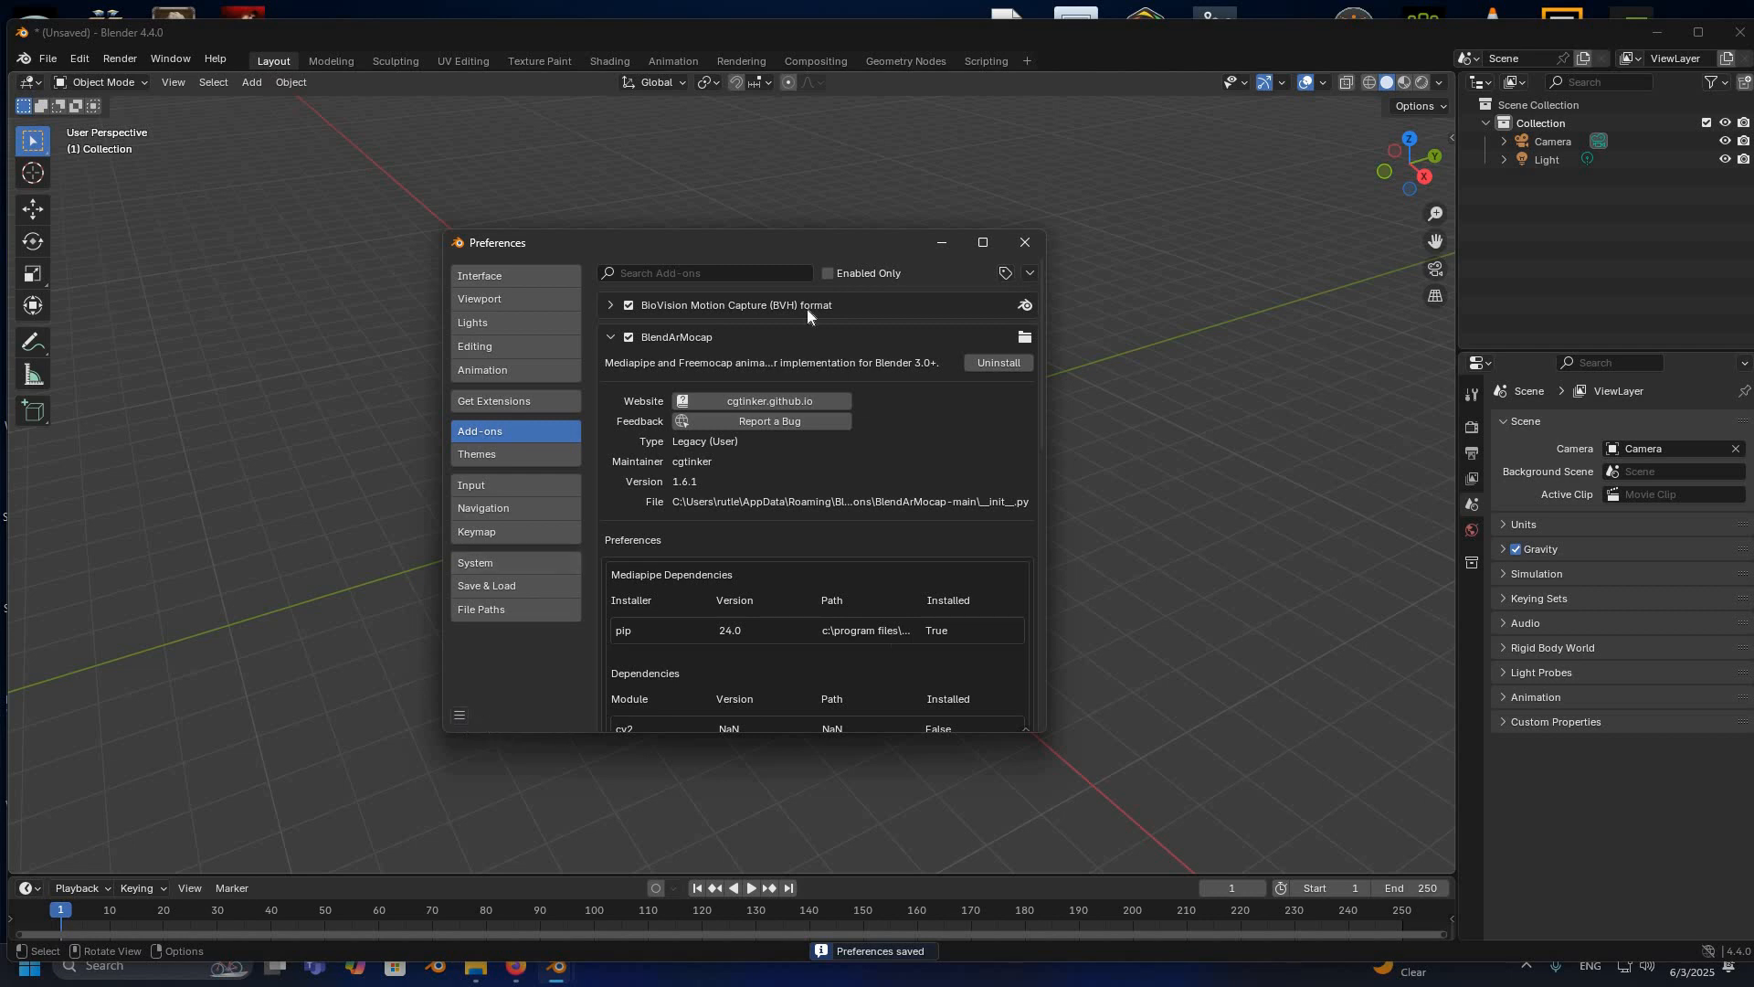
Step: Move the Preferences window aside and show the 3D viewport's sidebar
{"action": "left_click_drag", "start_coordinate": [742, 243], "coordinate": [544, 147]}
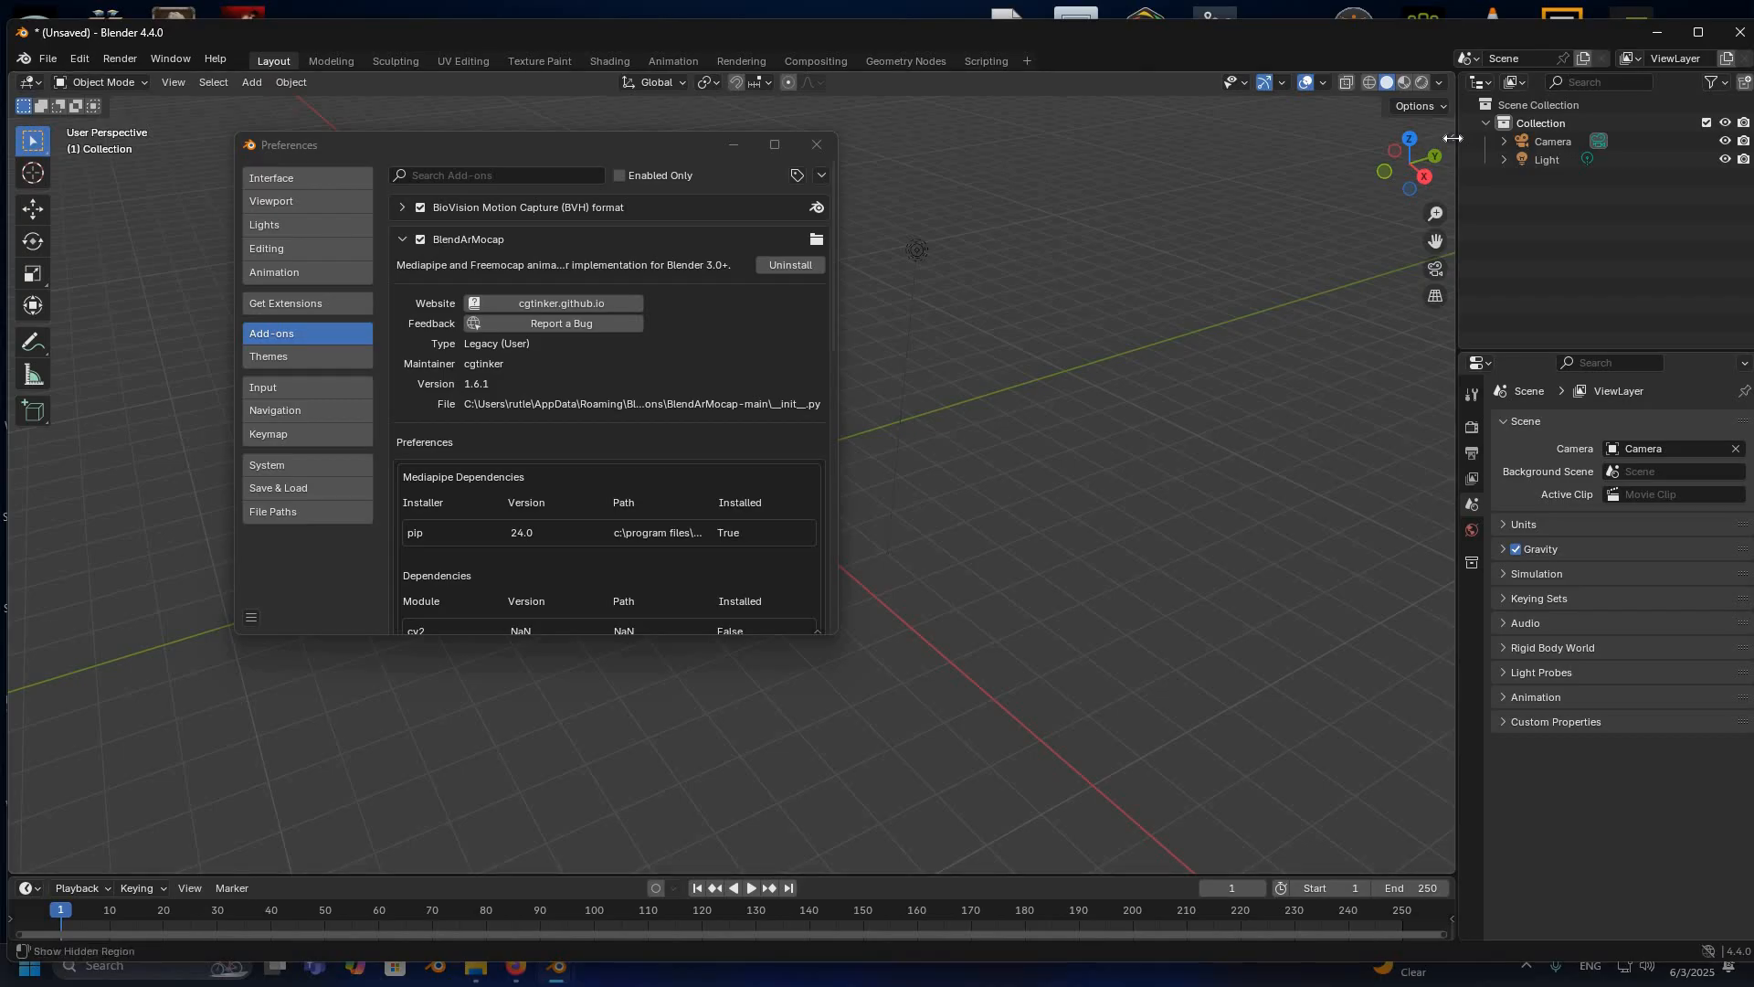
{"action": "left_click_drag", "start_coordinate": [1453, 138], "coordinate": [1170, 151]}
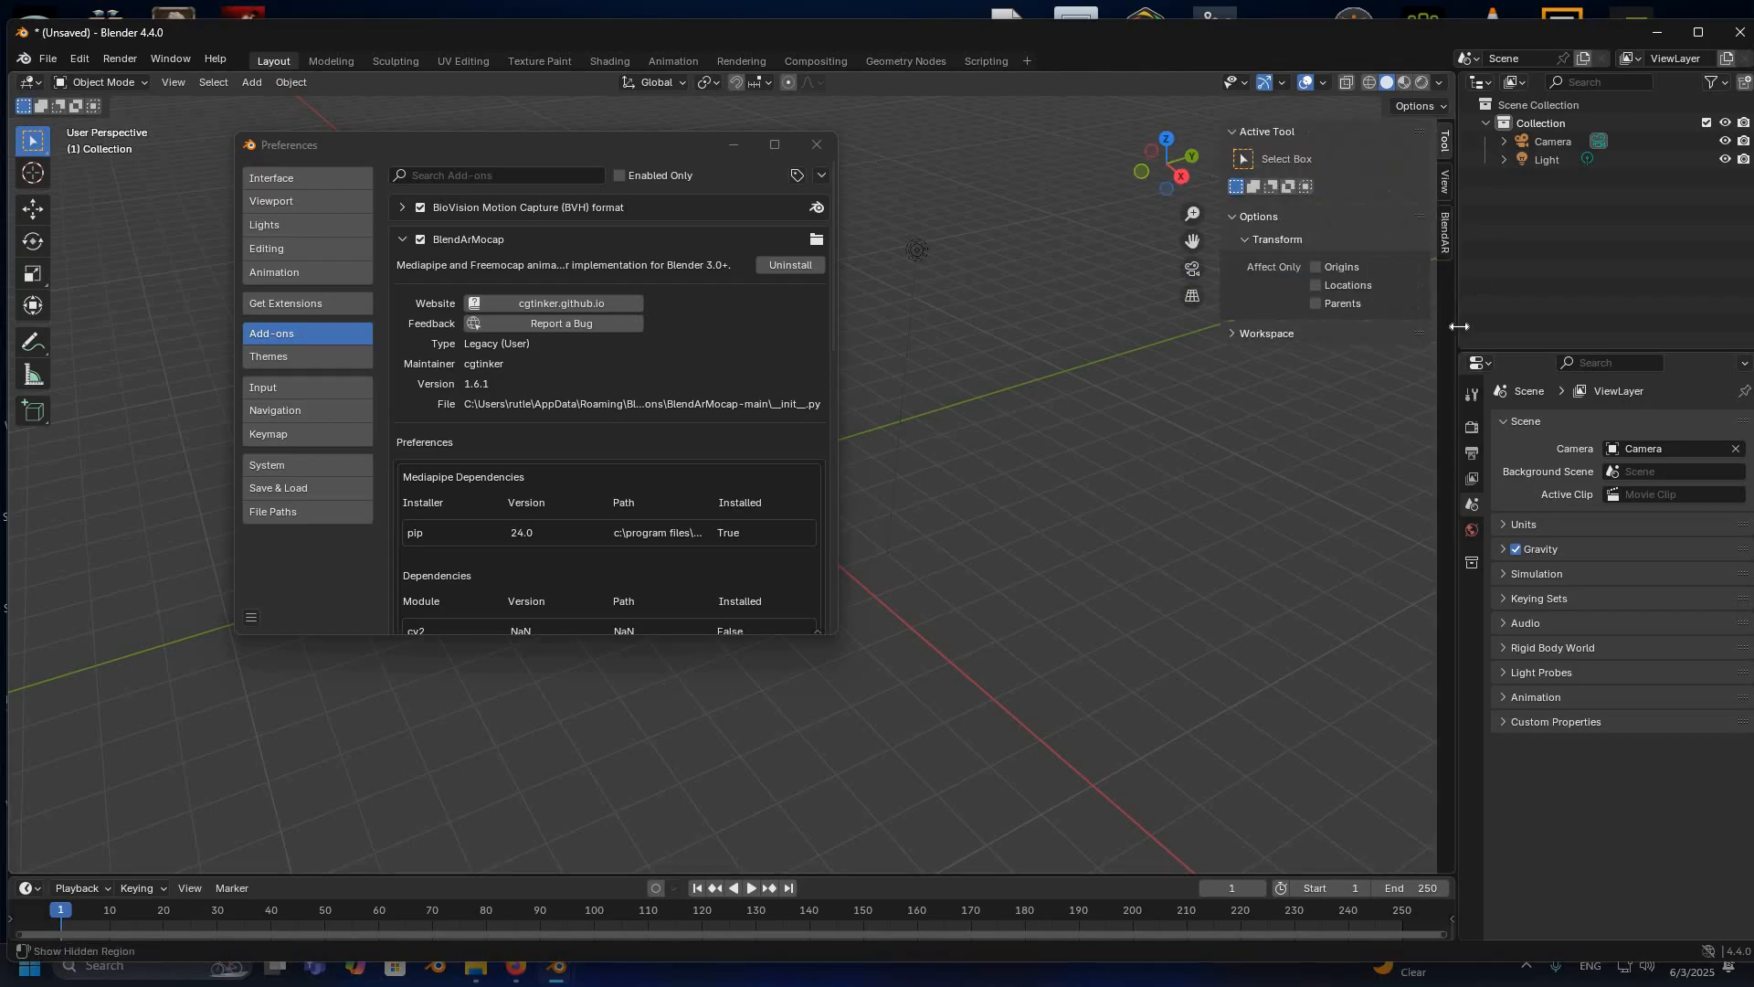
{"action": "mouse_move", "coordinate": [1459, 326]}
{"action": "left_mouse_down"}
{"action": "mouse_move", "coordinate": [1088, 356]}
{"action": "mouse_move", "coordinate": [1470, 339]}
{"action": "mouse_move", "coordinate": [1066, 339]}
{"action": "mouse_move", "coordinate": [1436, 339]}
{"action": "left_mouse_up"}
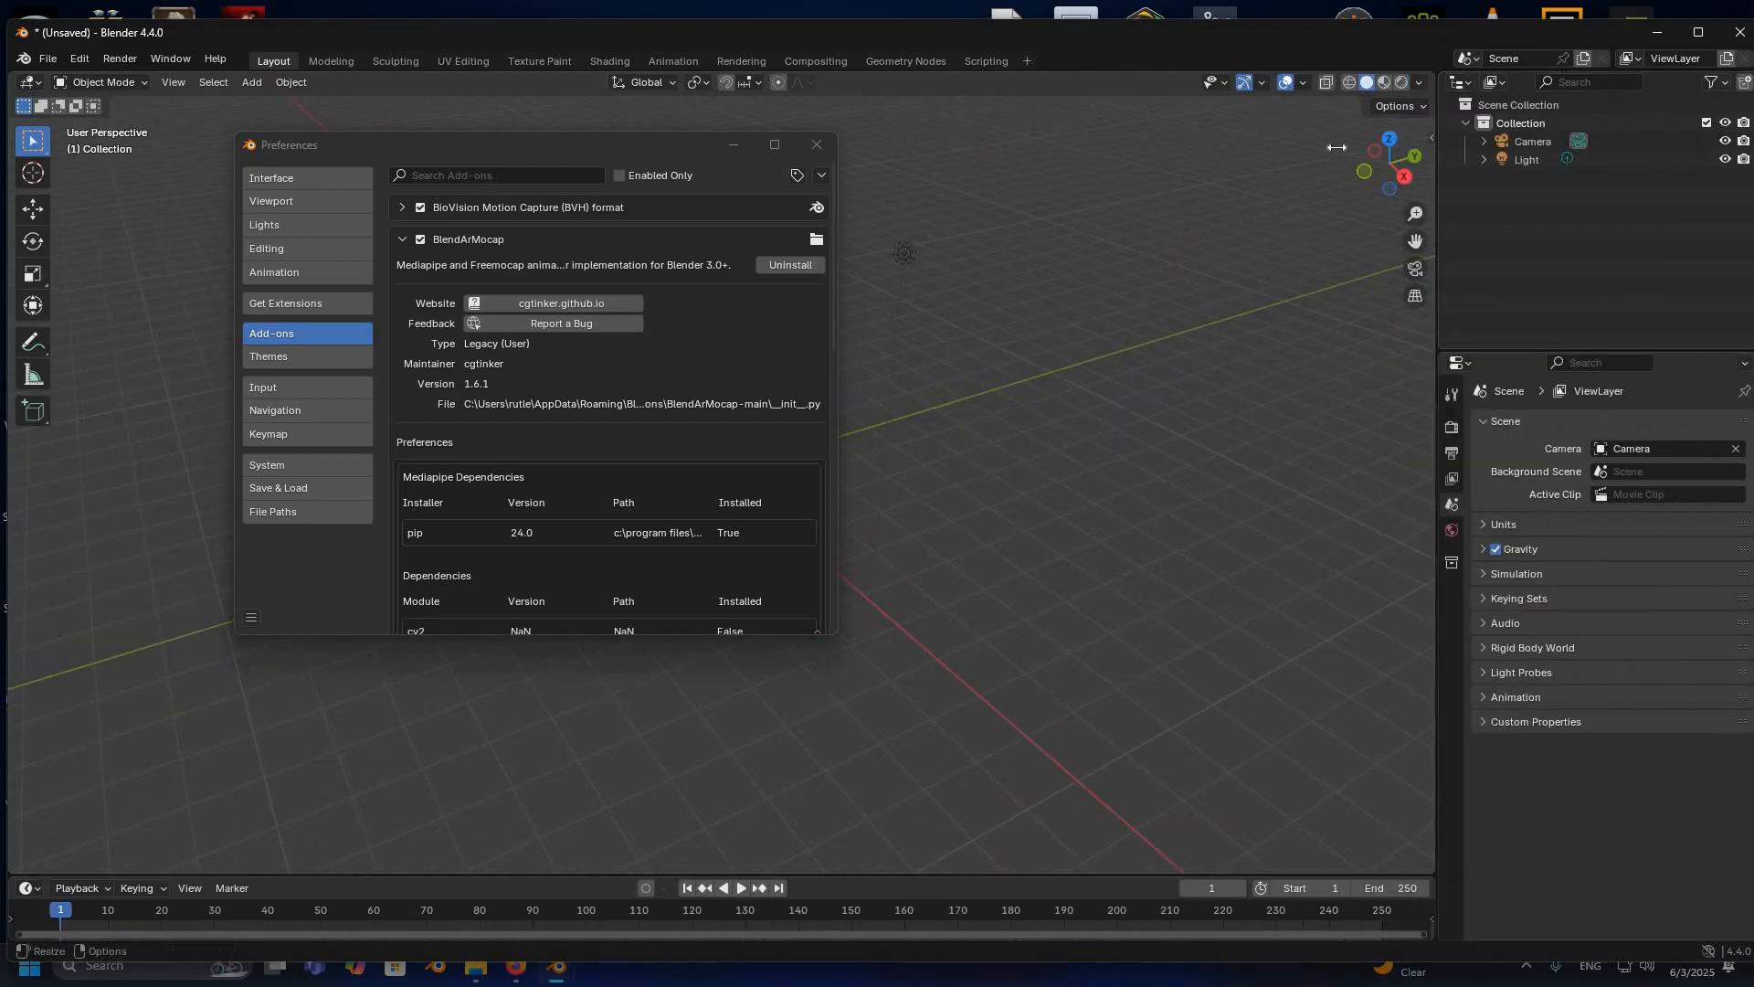
{"action": "key", "text": "n"}
{"action": "key", "text": "n"}
{"action": "key", "text": "n"}
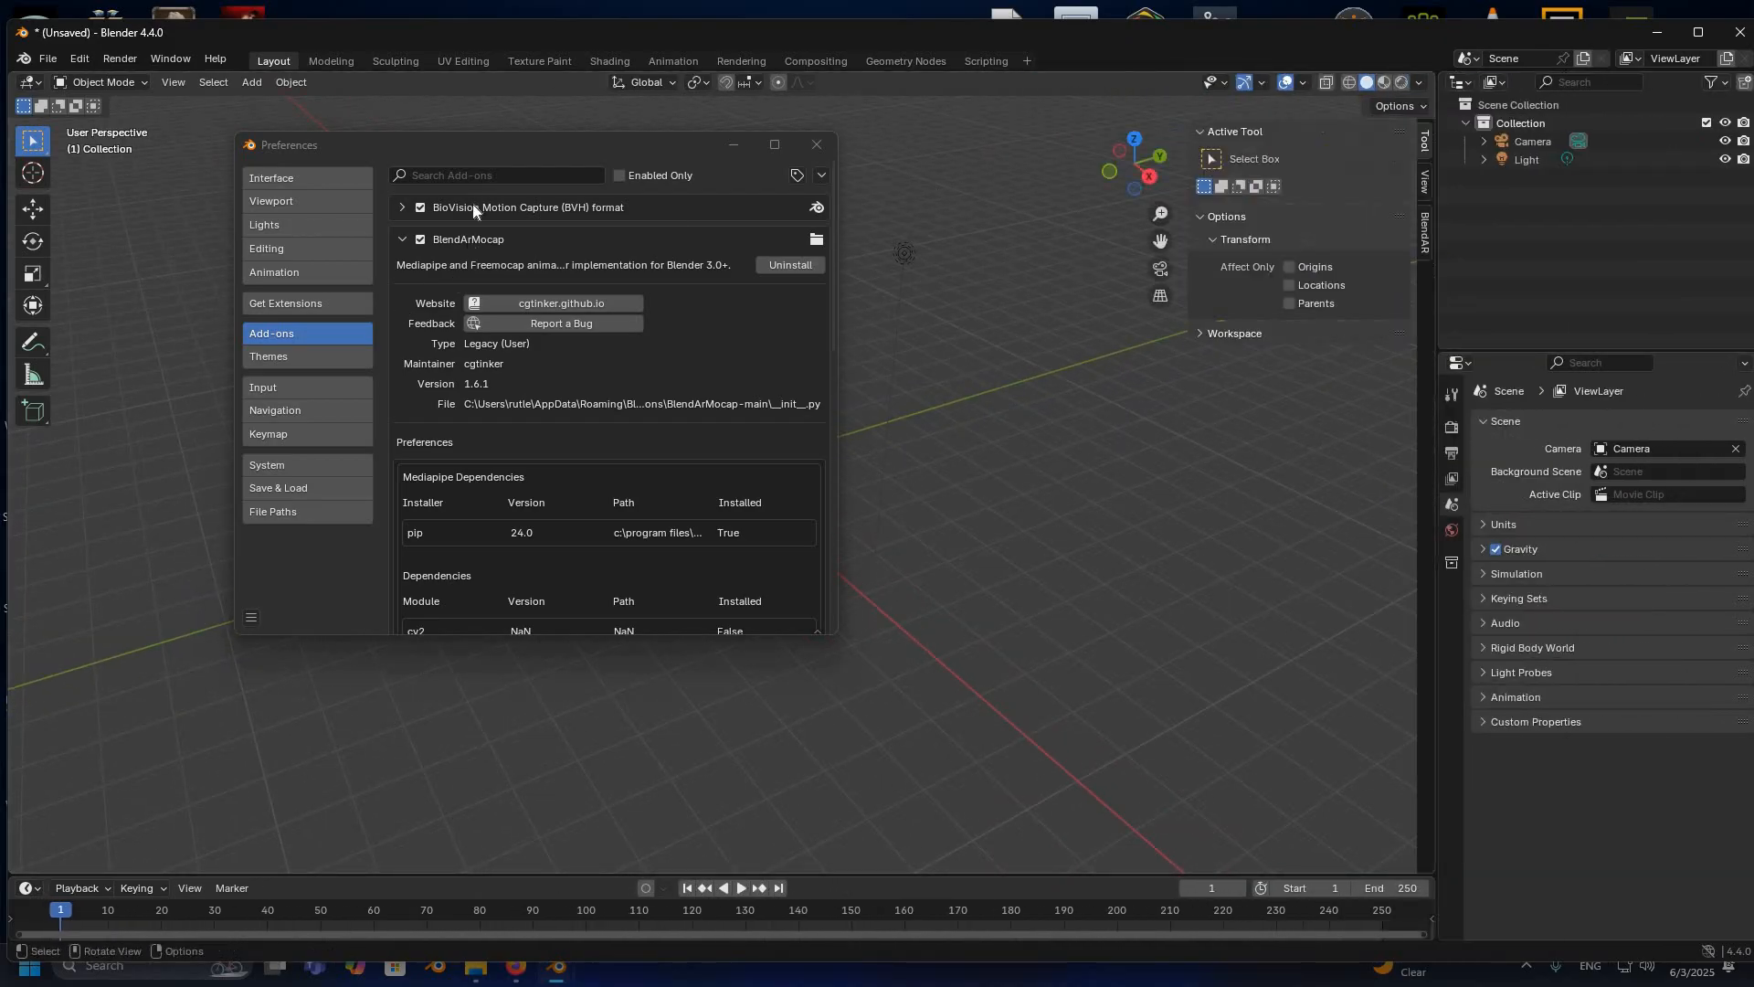
Step: Disable and re-enable the BlendArMocap add-on, and expand its Mediapipe section in the viewport sidebar
{"action": "left_click", "coordinate": [419, 239]}
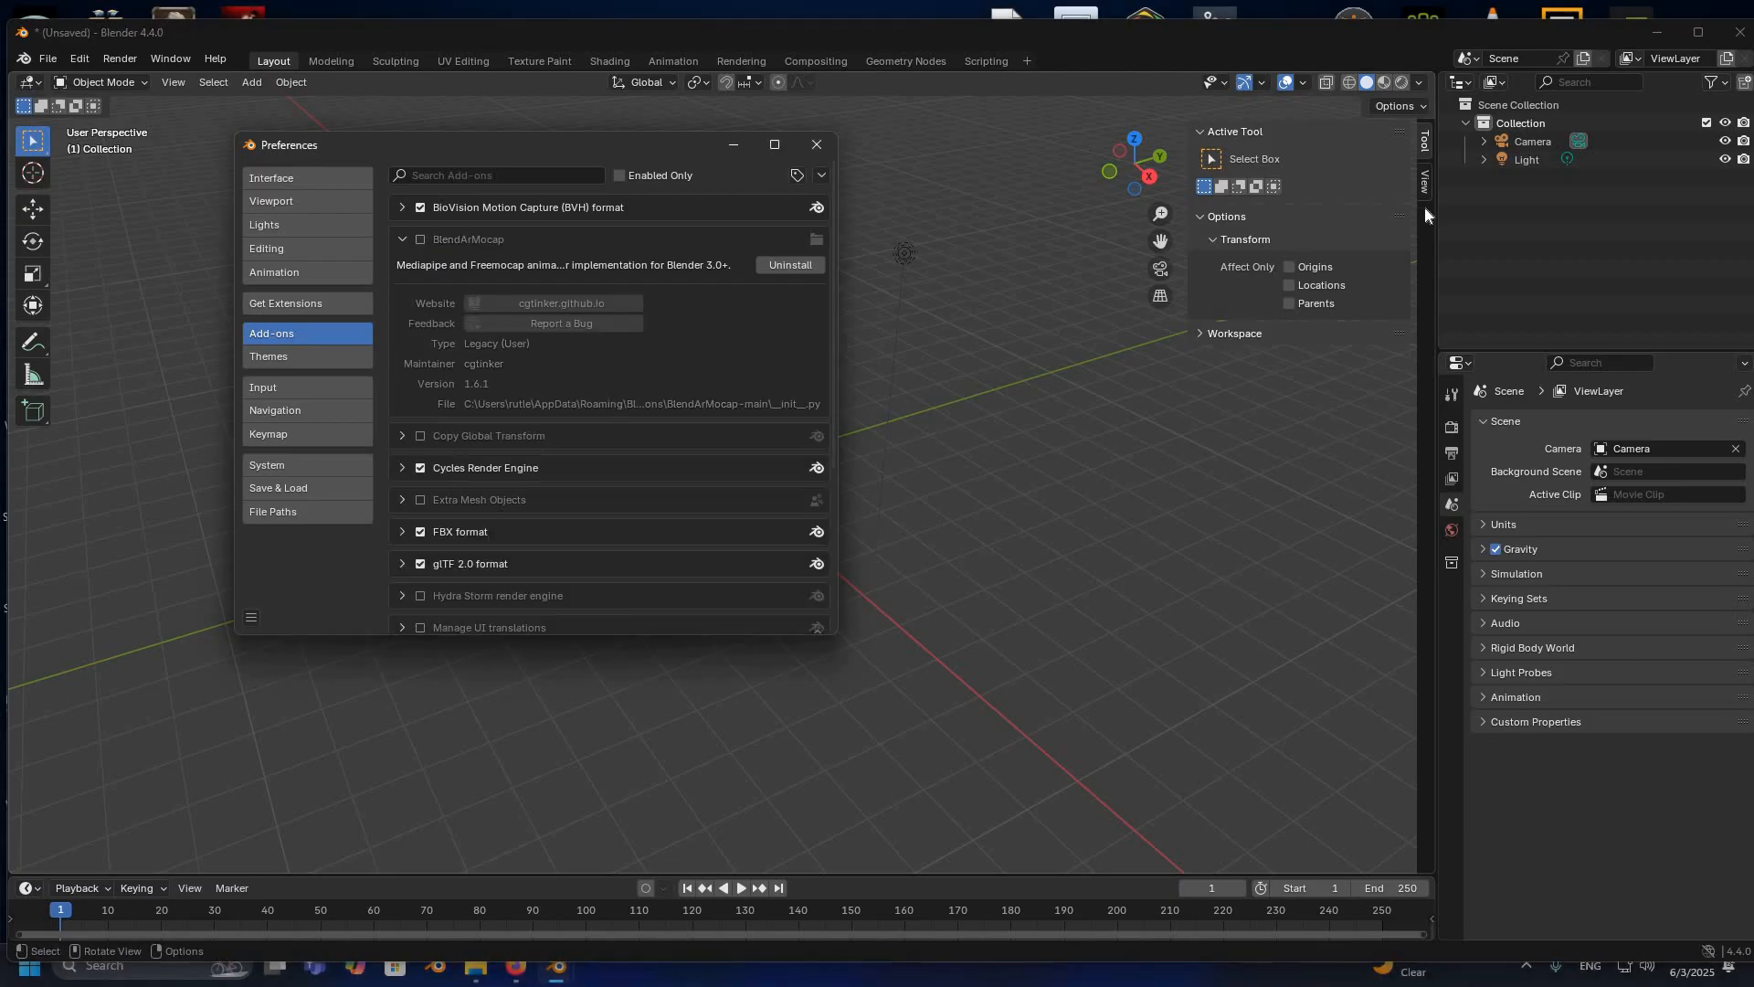
{"action": "left_click", "coordinate": [422, 238]}
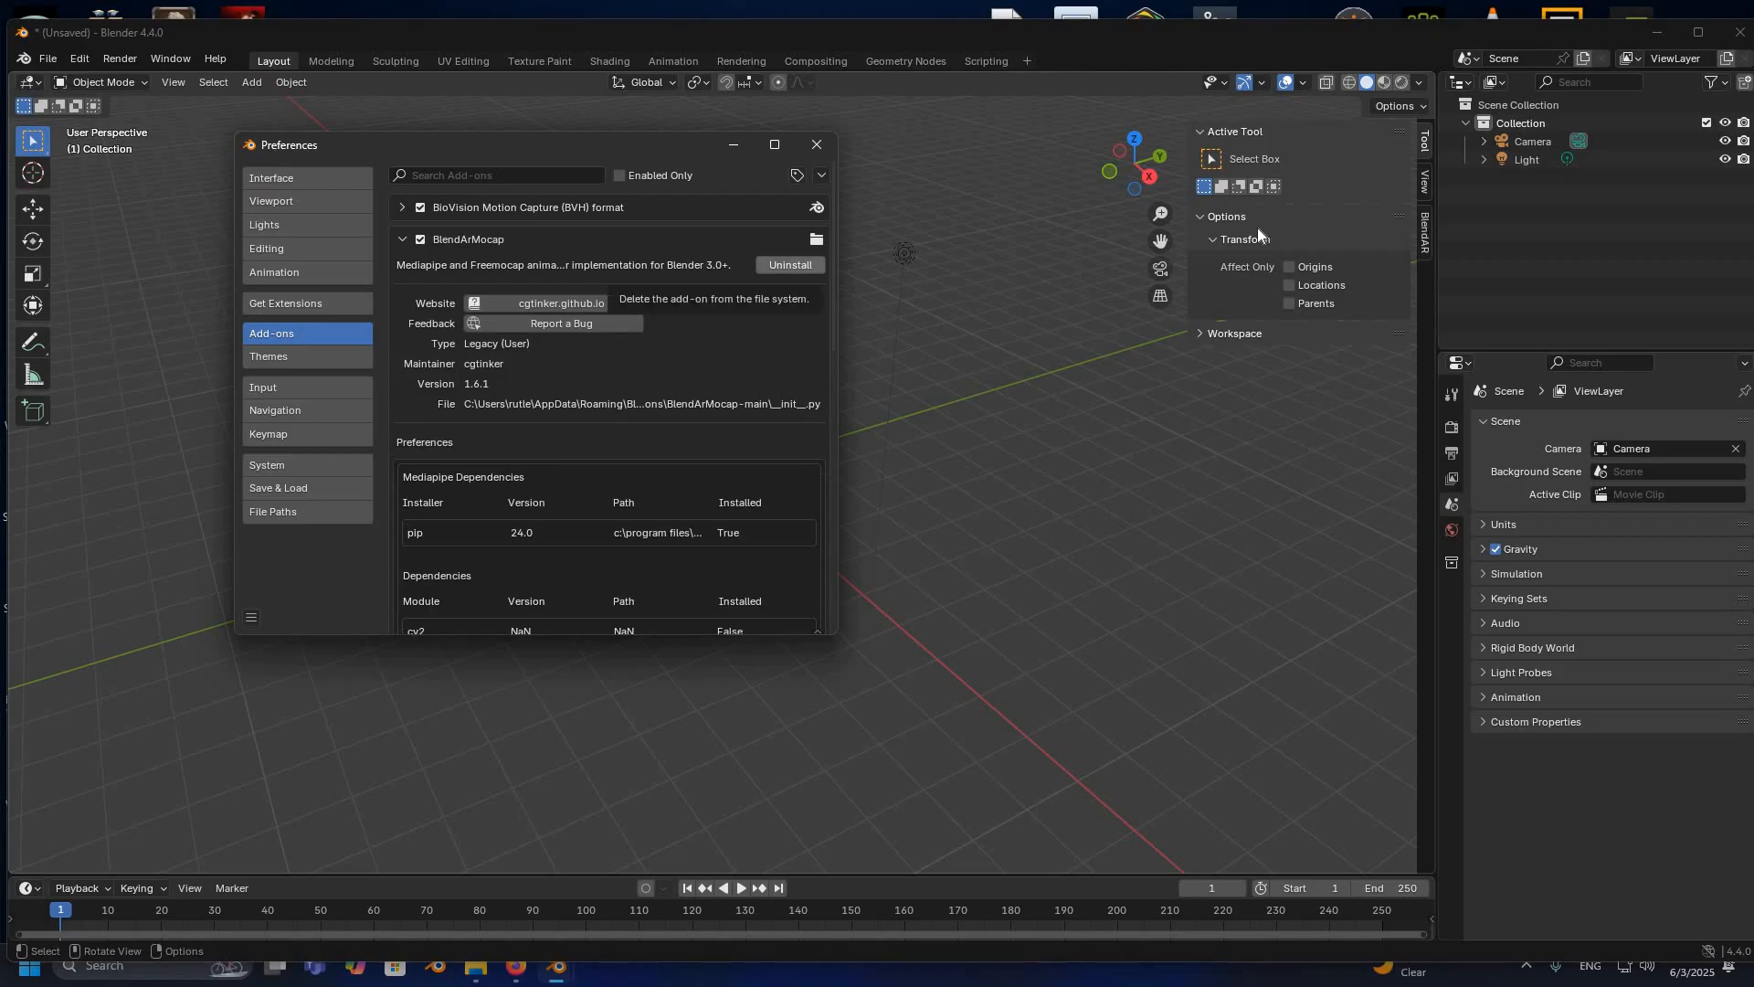
{"action": "left_click", "coordinate": [1424, 234]}
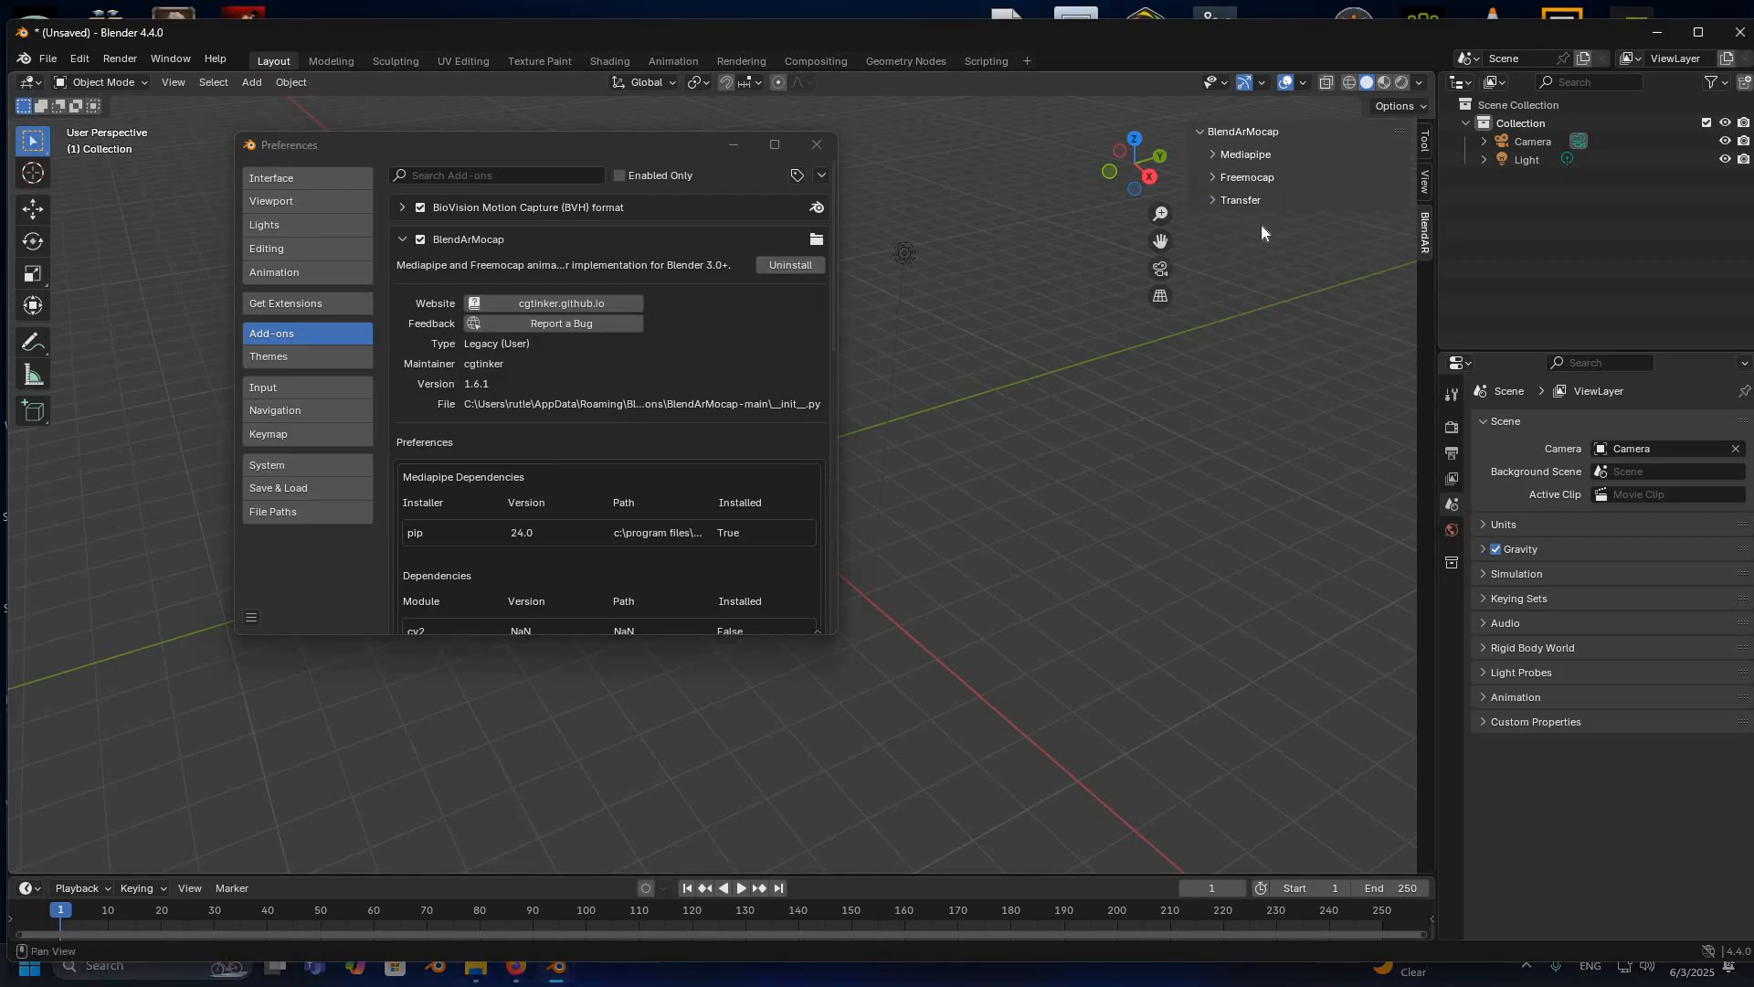
{"action": "left_click", "coordinate": [1233, 156]}
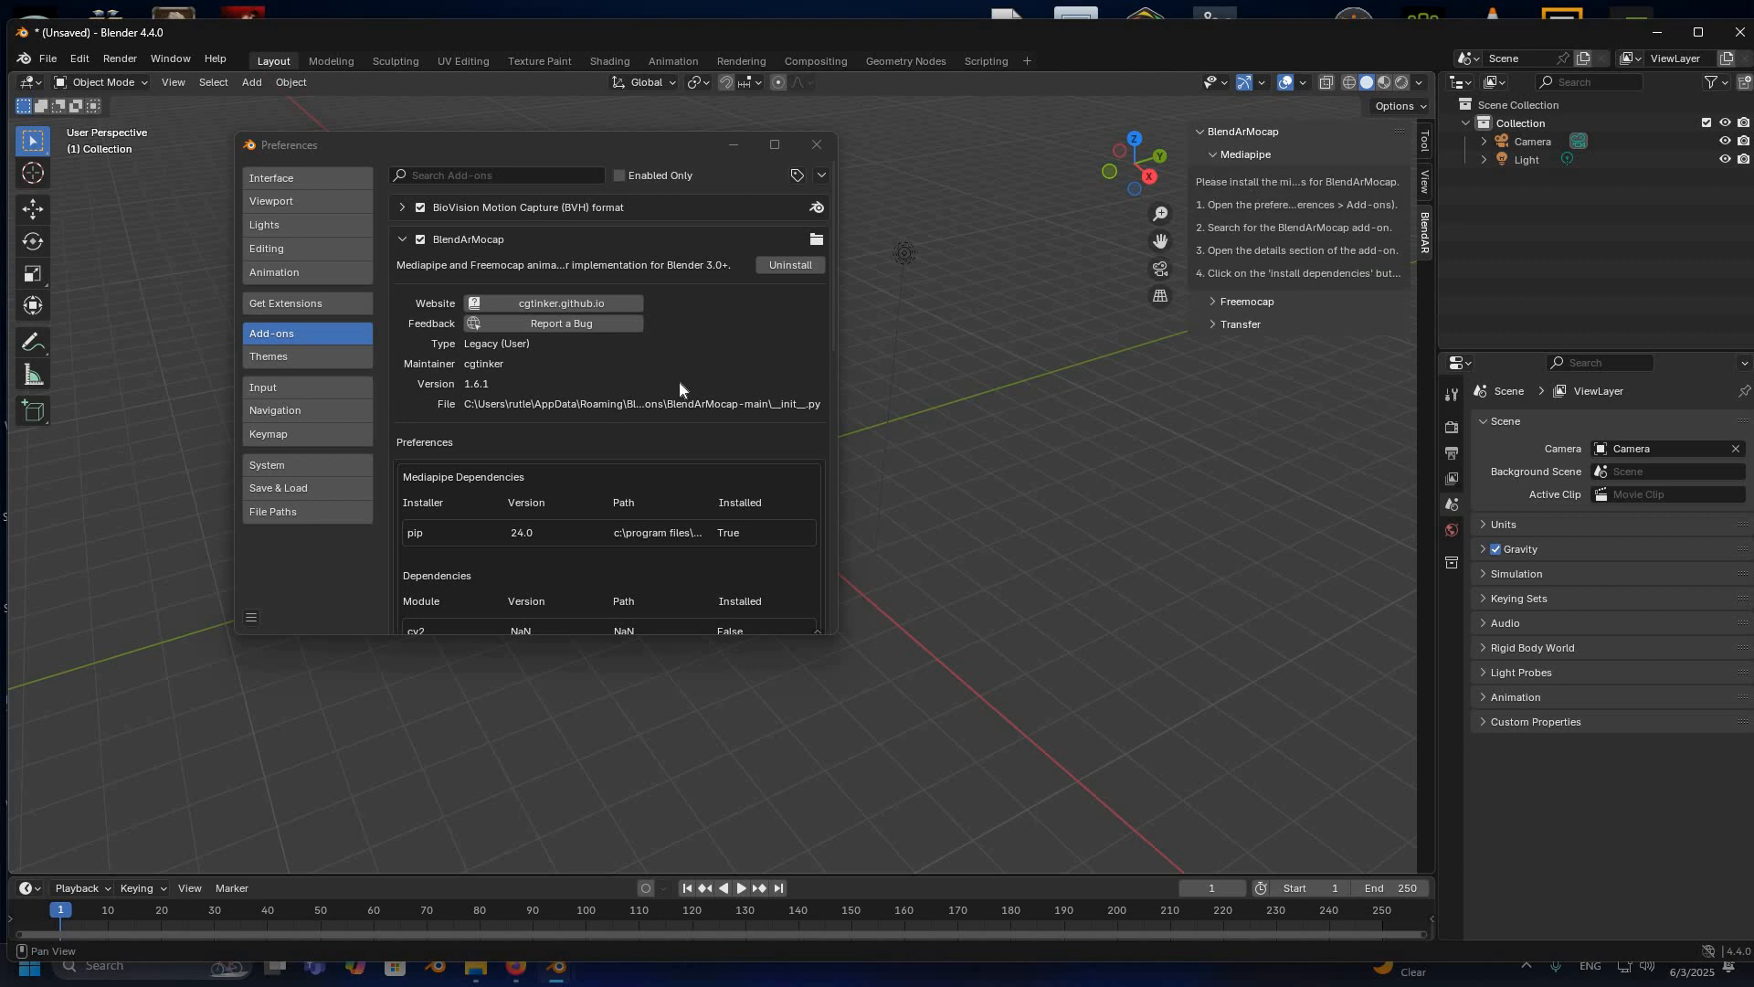
Step: Review BlendArMocap's dependency list and Dependency Settings, and close the Preferences window
{"action": "scroll", "coordinate": [625, 413], "scroll_direction": "down", "scroll_amount": 5}
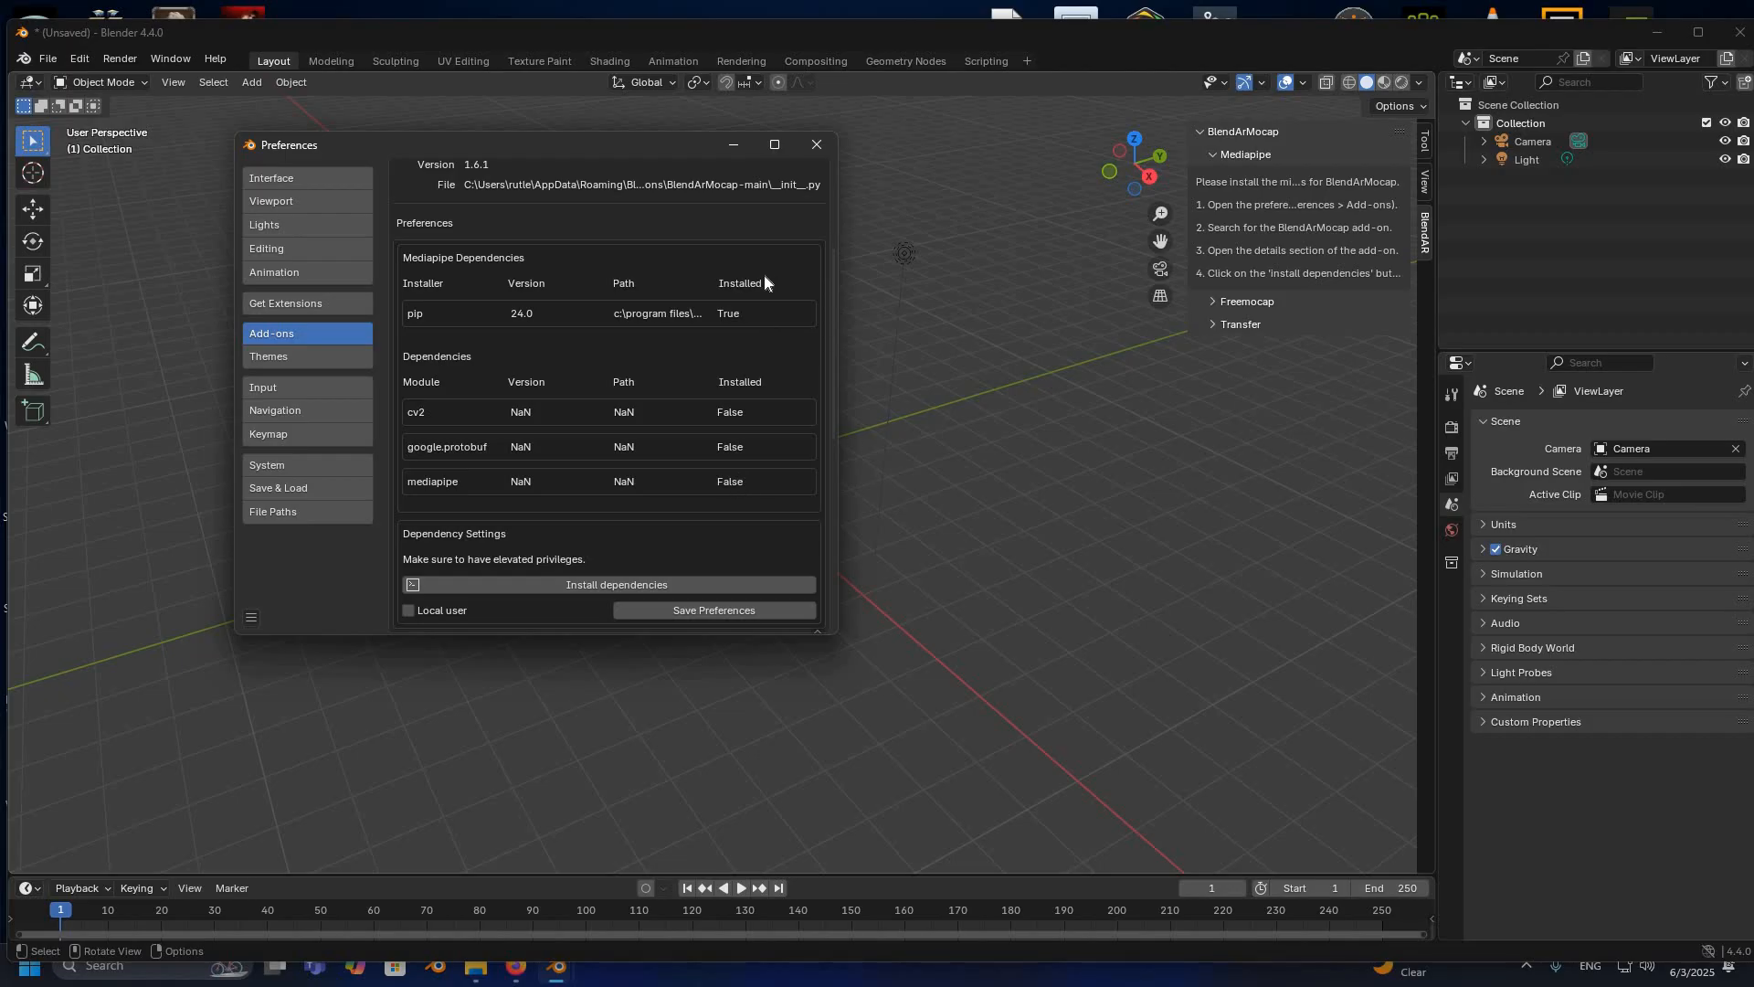
{"action": "scroll", "coordinate": [415, 157], "scroll_direction": "up", "scroll_amount": 6}
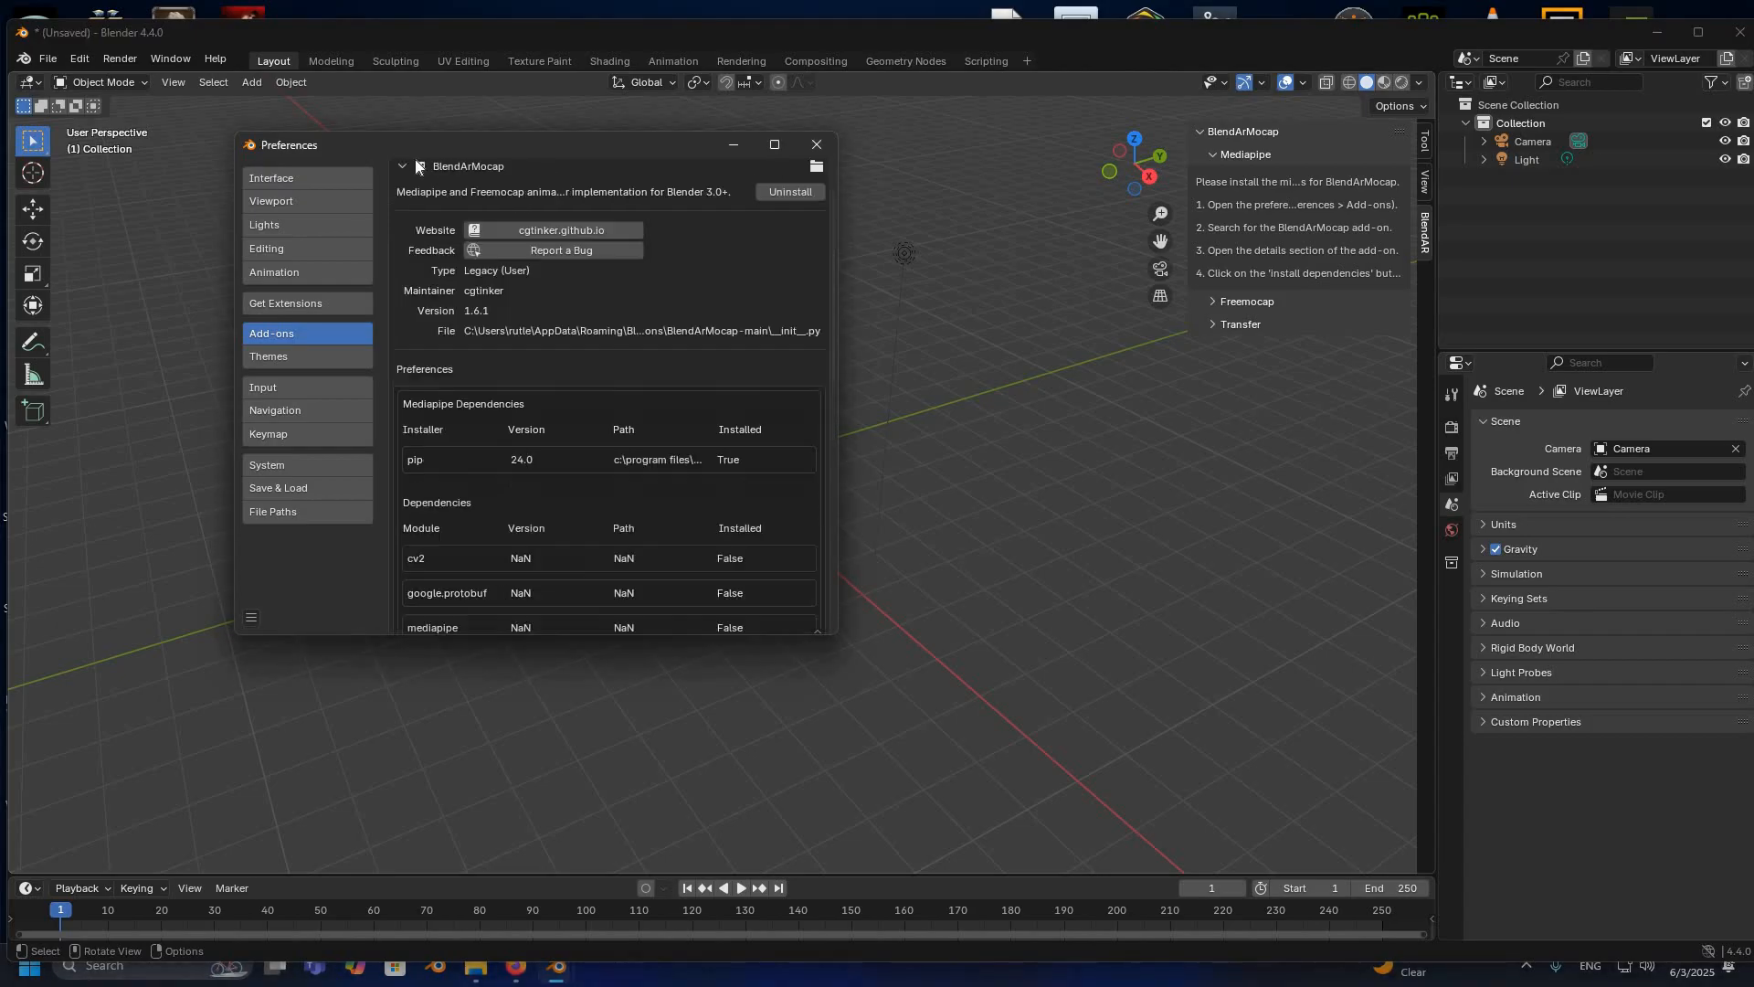
{"action": "left_click", "coordinate": [817, 145]}
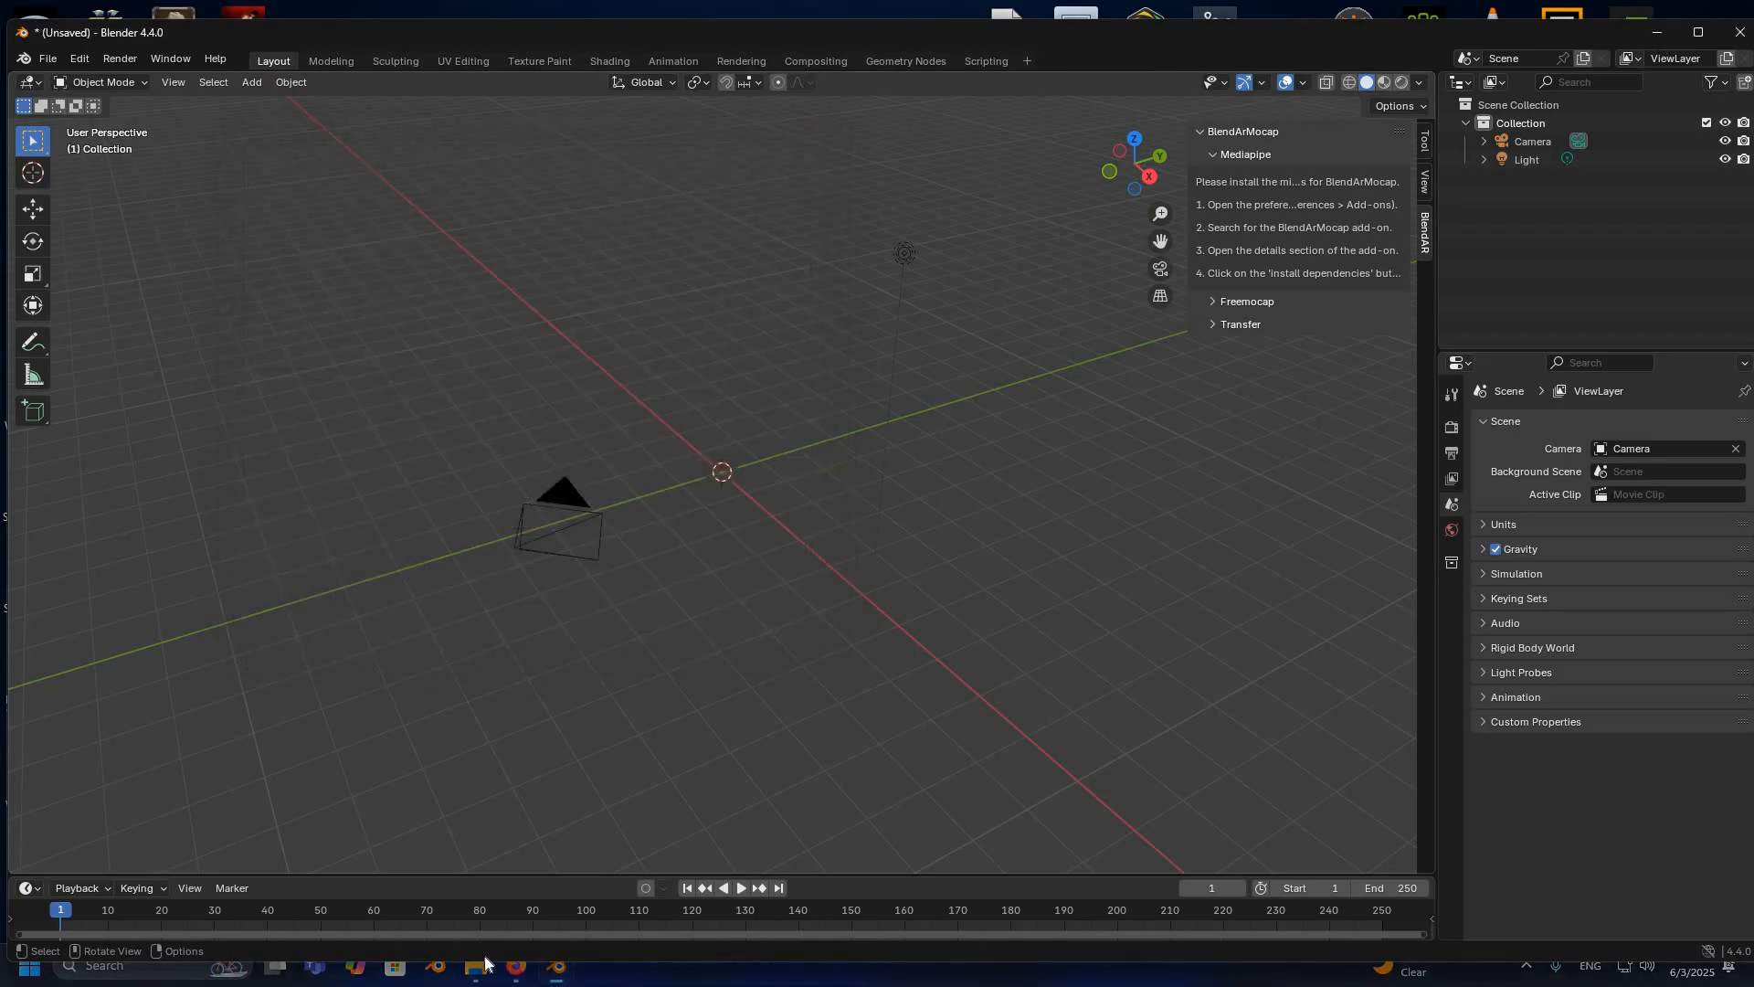
Step: Minimize Blender and browse in File Explorer to C:\Program Files\Blender Foundation\Blender 4.4
{"action": "left_click", "coordinate": [557, 965]}
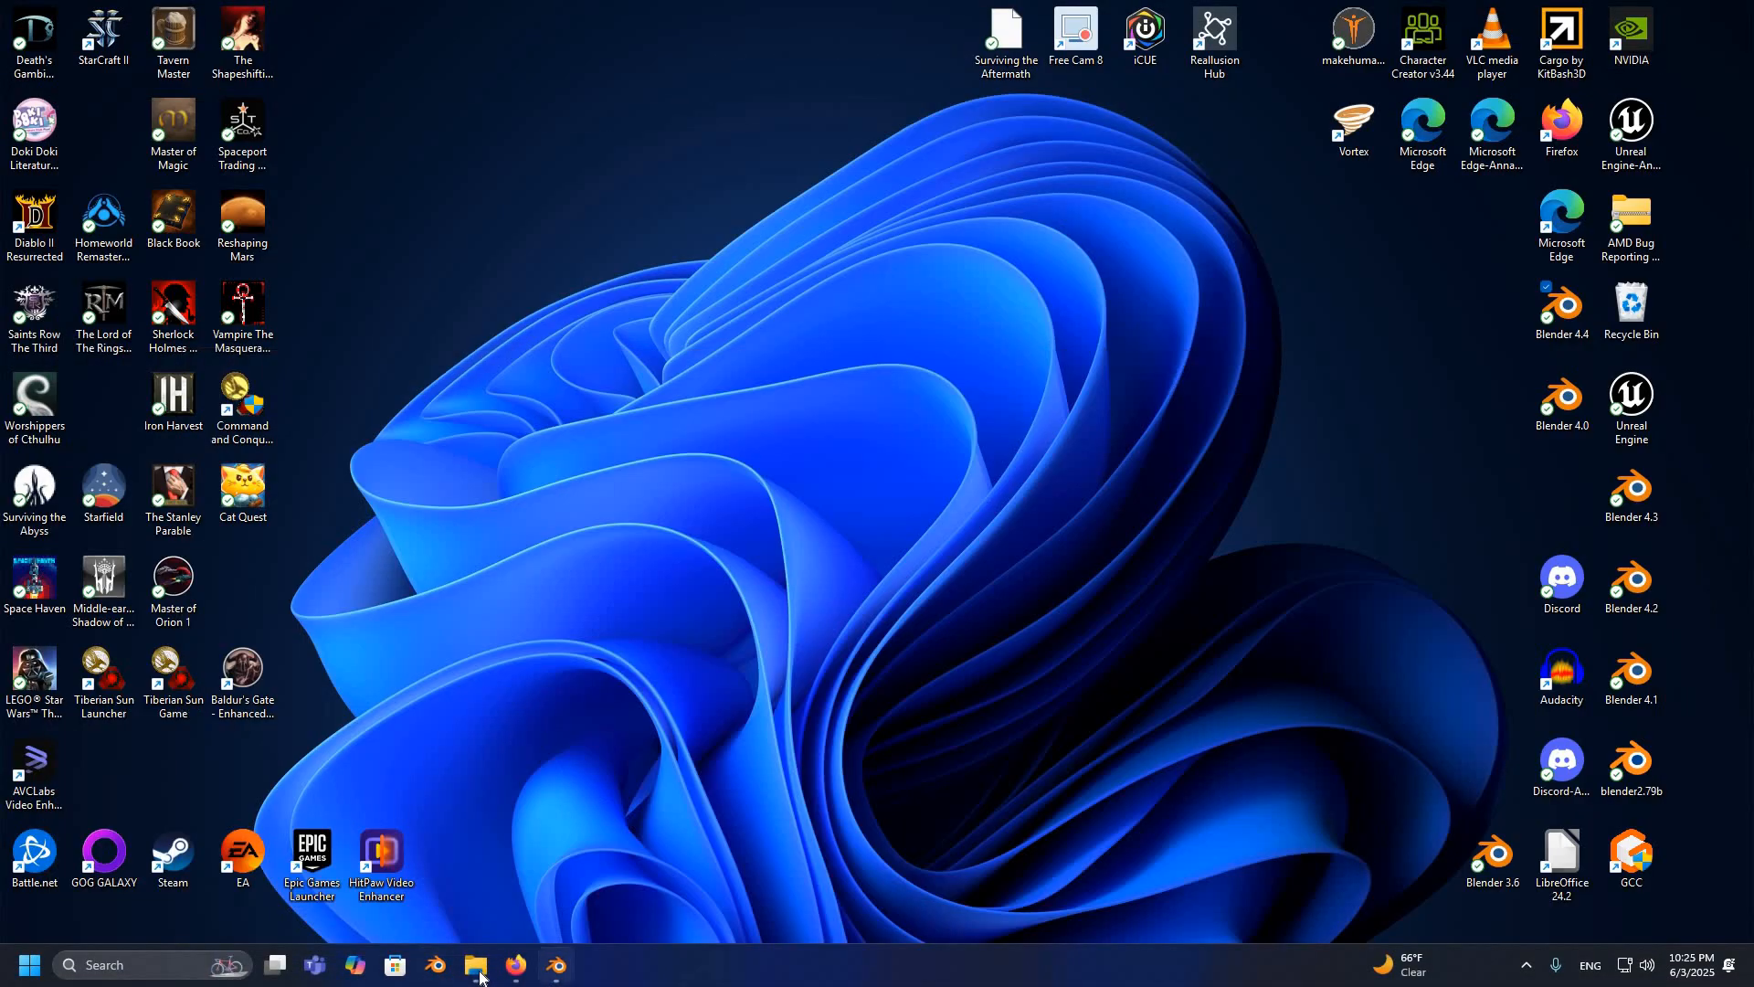
{"action": "mouse_move", "coordinate": [475, 966]}
{"action": "left_click", "coordinate": [464, 877]}
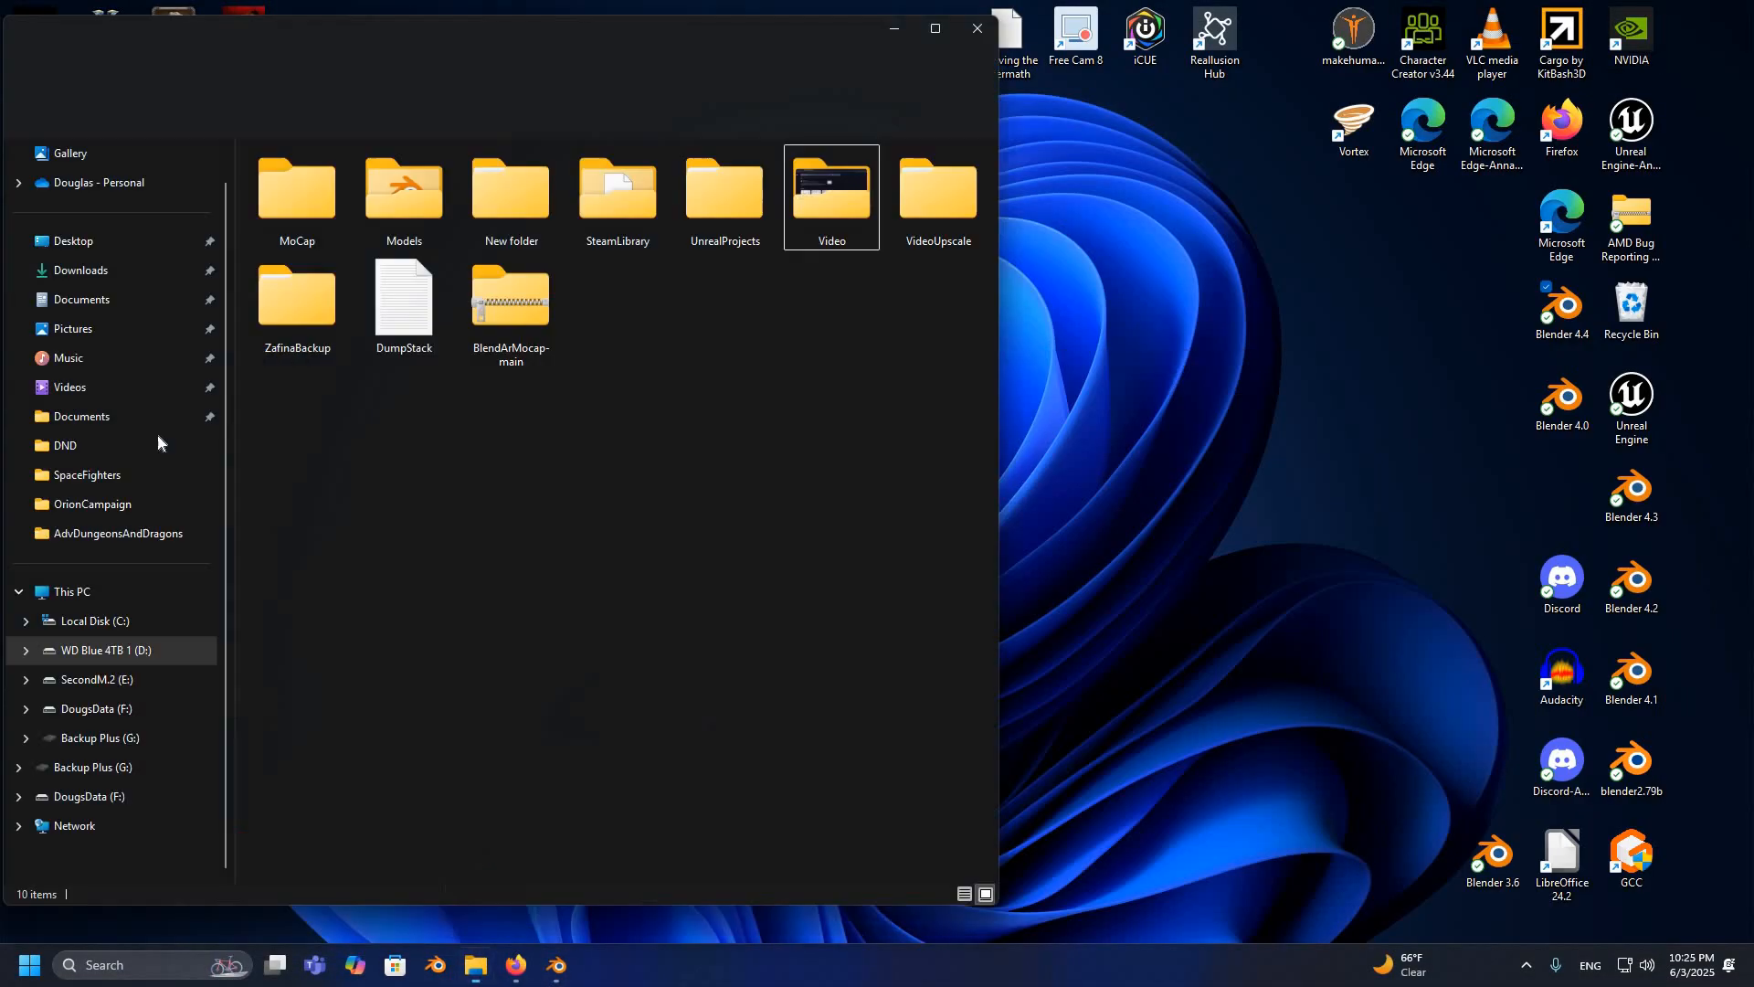
{"action": "scroll", "coordinate": [119, 630], "scroll_direction": "up", "scroll_amount": 1}
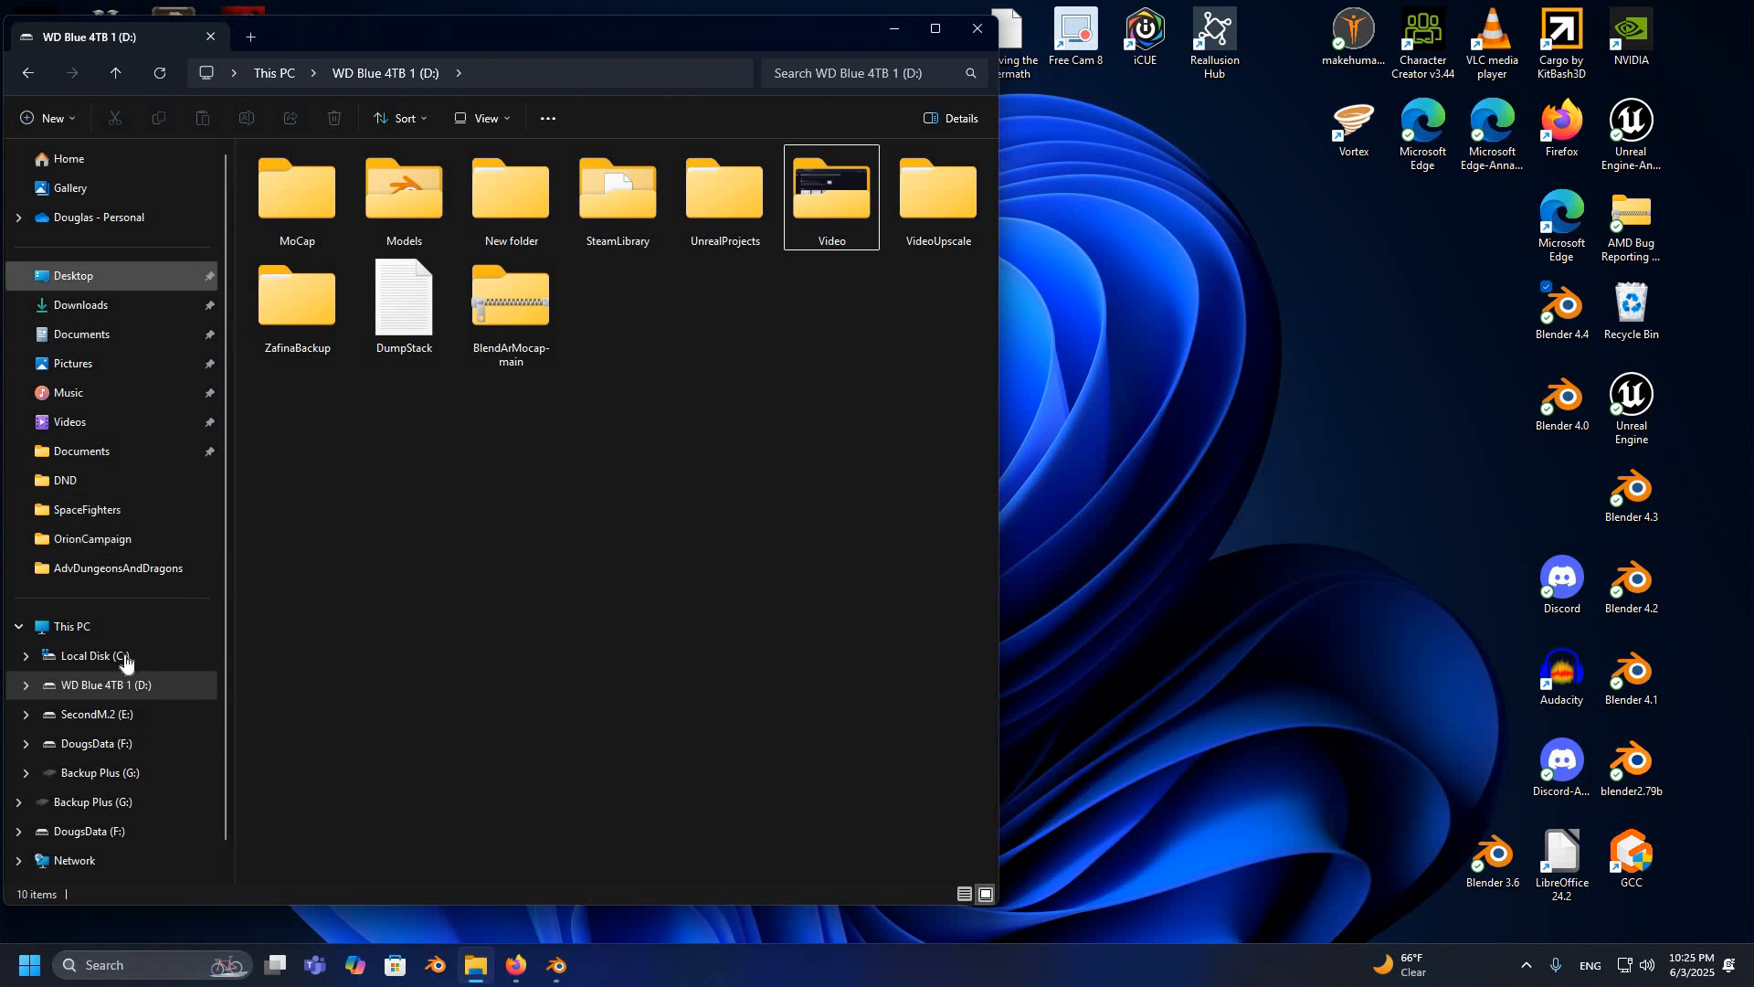
{"action": "left_click", "coordinate": [95, 655]}
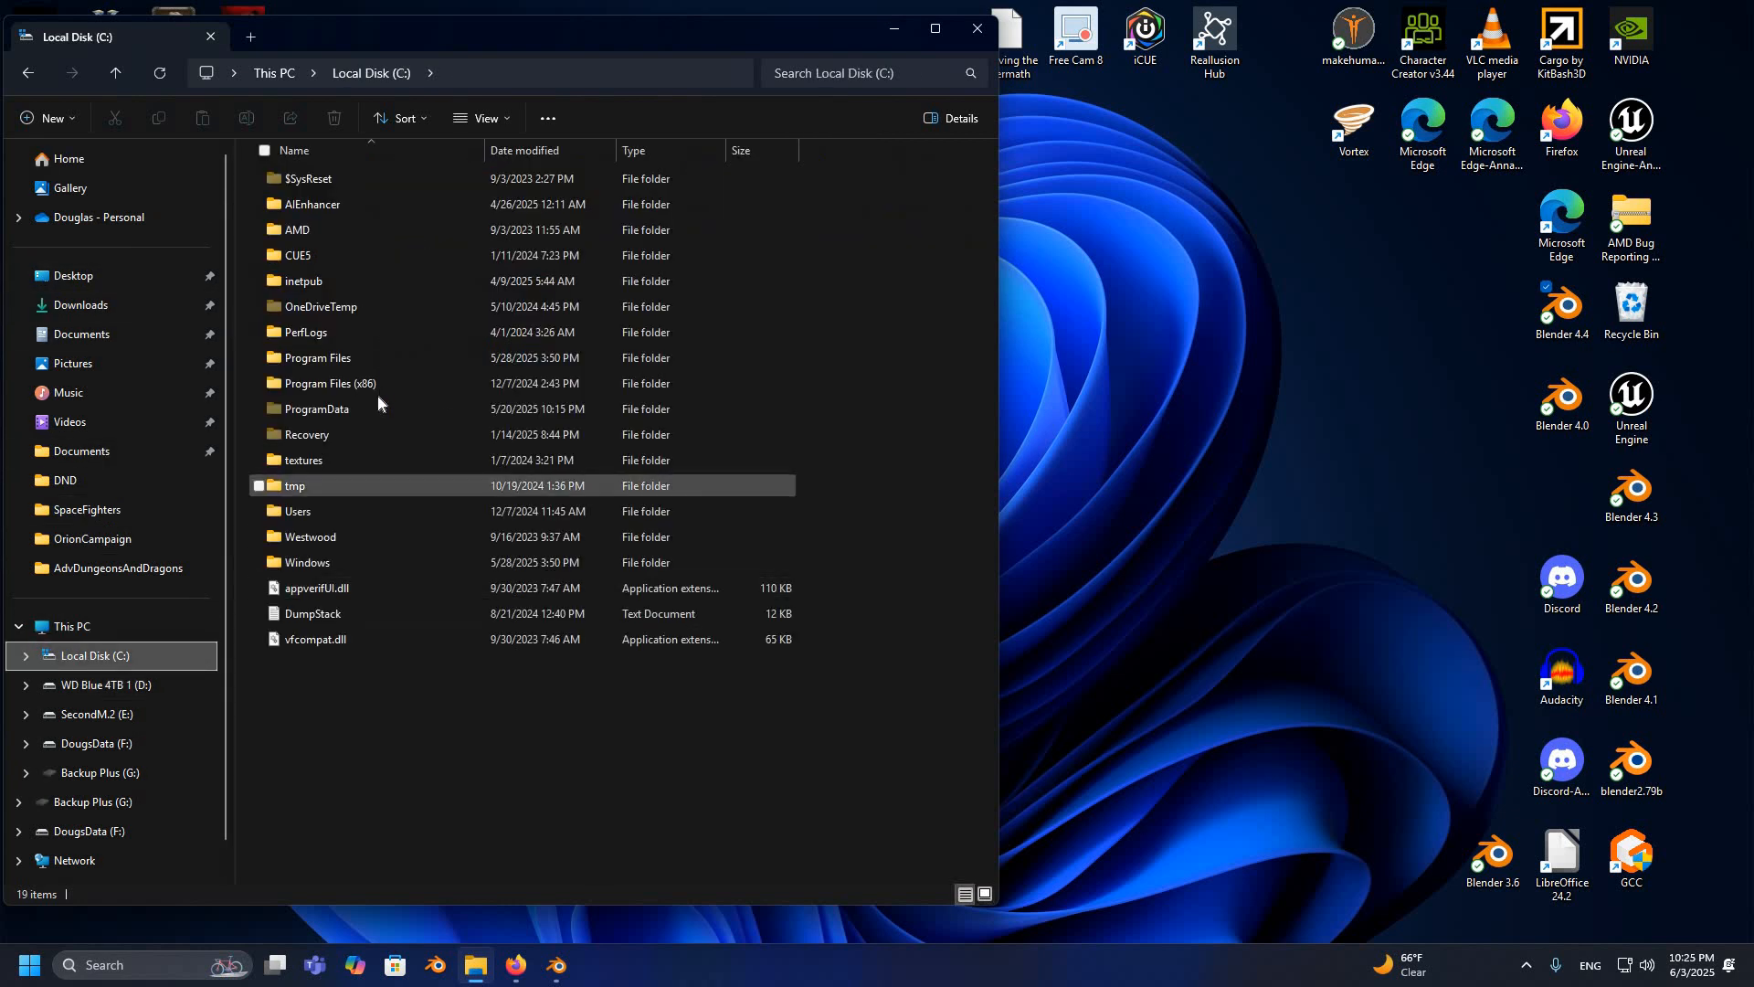
{"action": "left_click", "coordinate": [371, 361]}
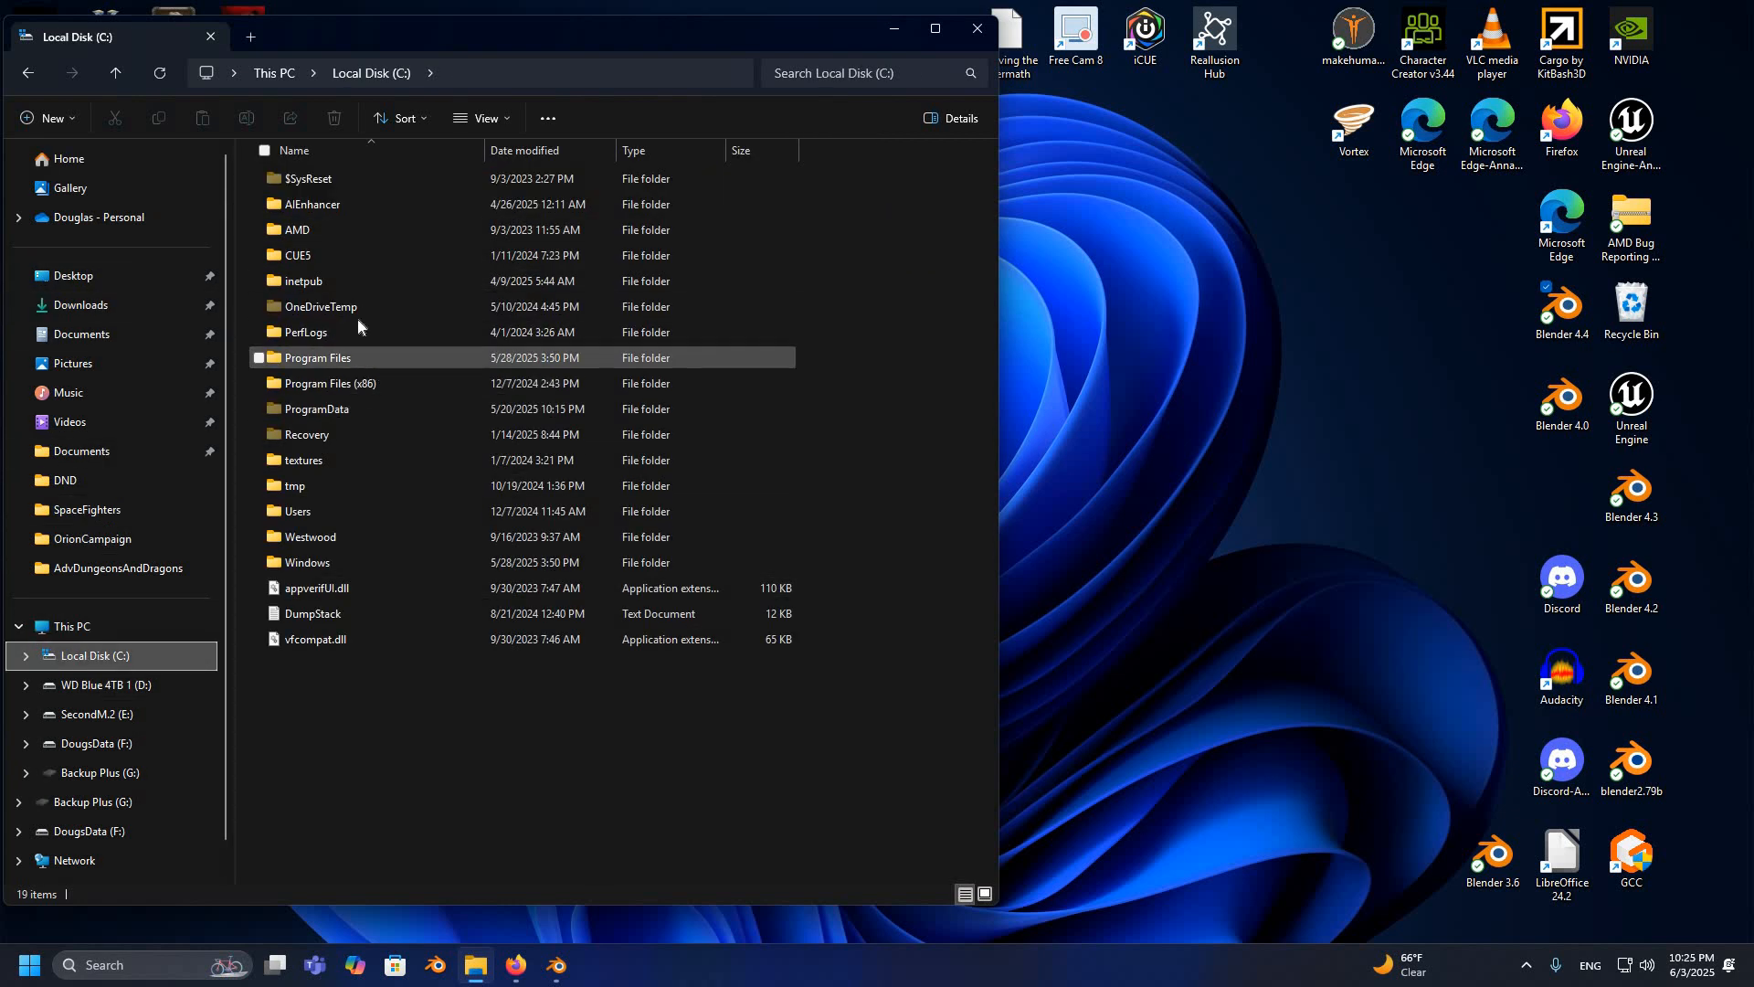
{"action": "key", "text": "Return"}
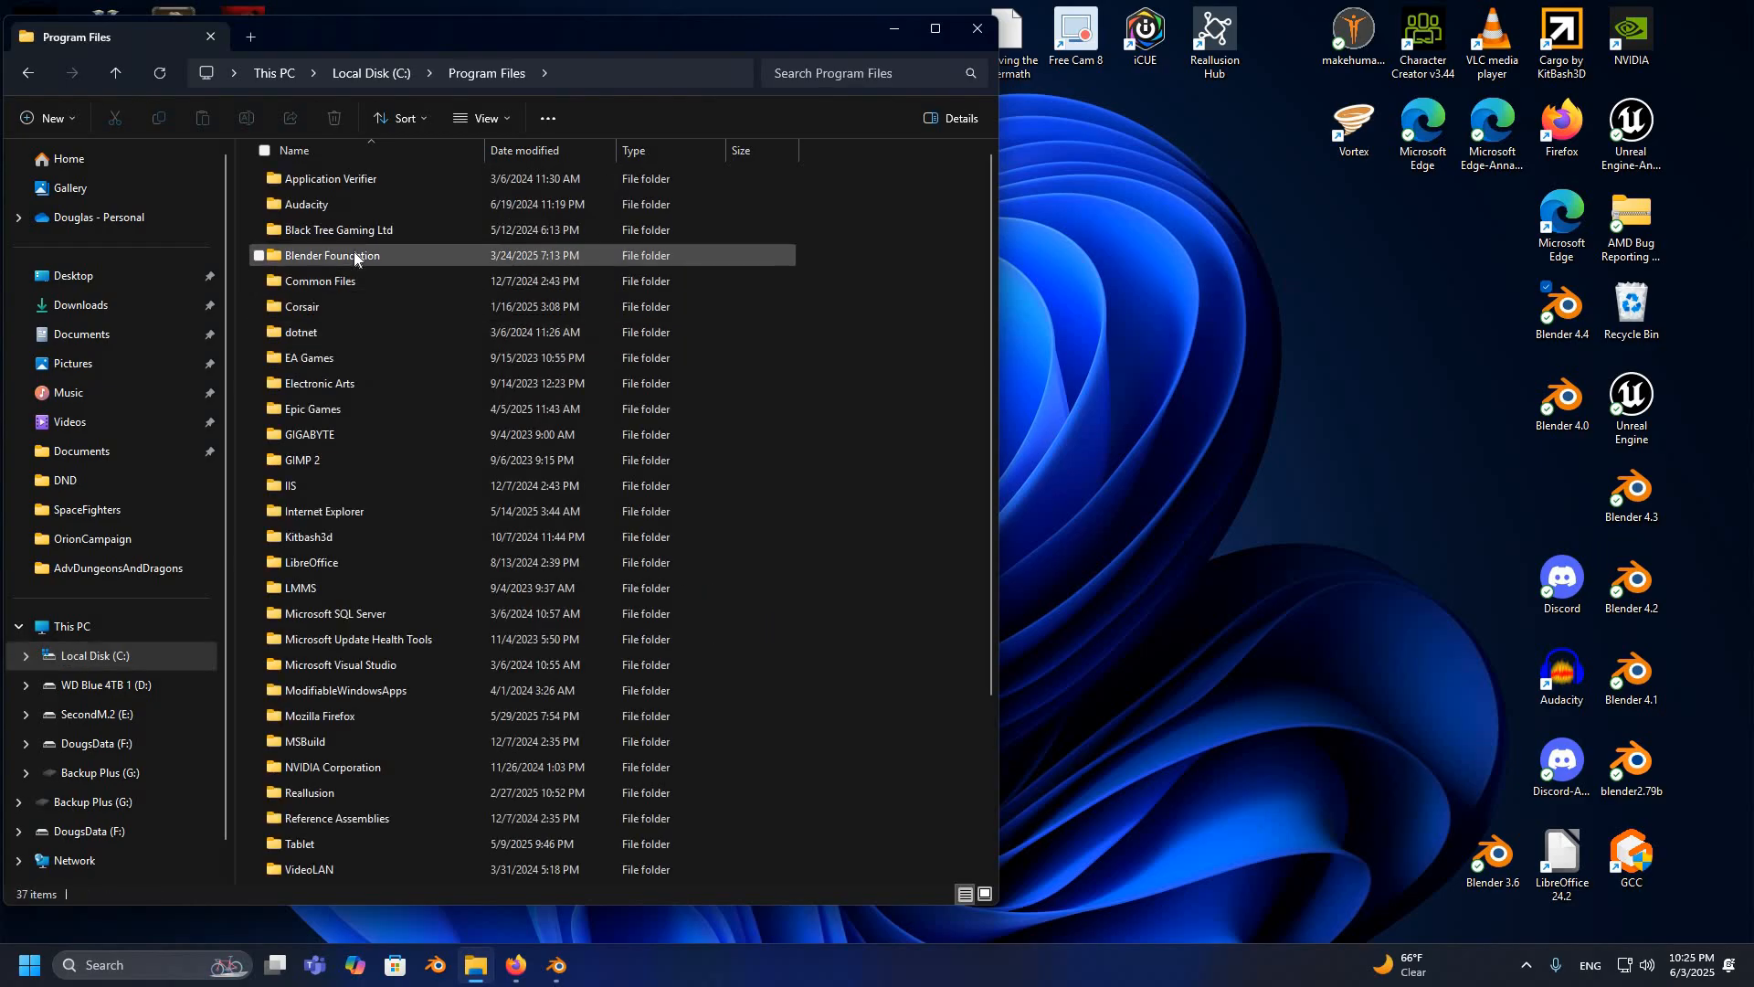
{"action": "double_click", "coordinate": [344, 256]}
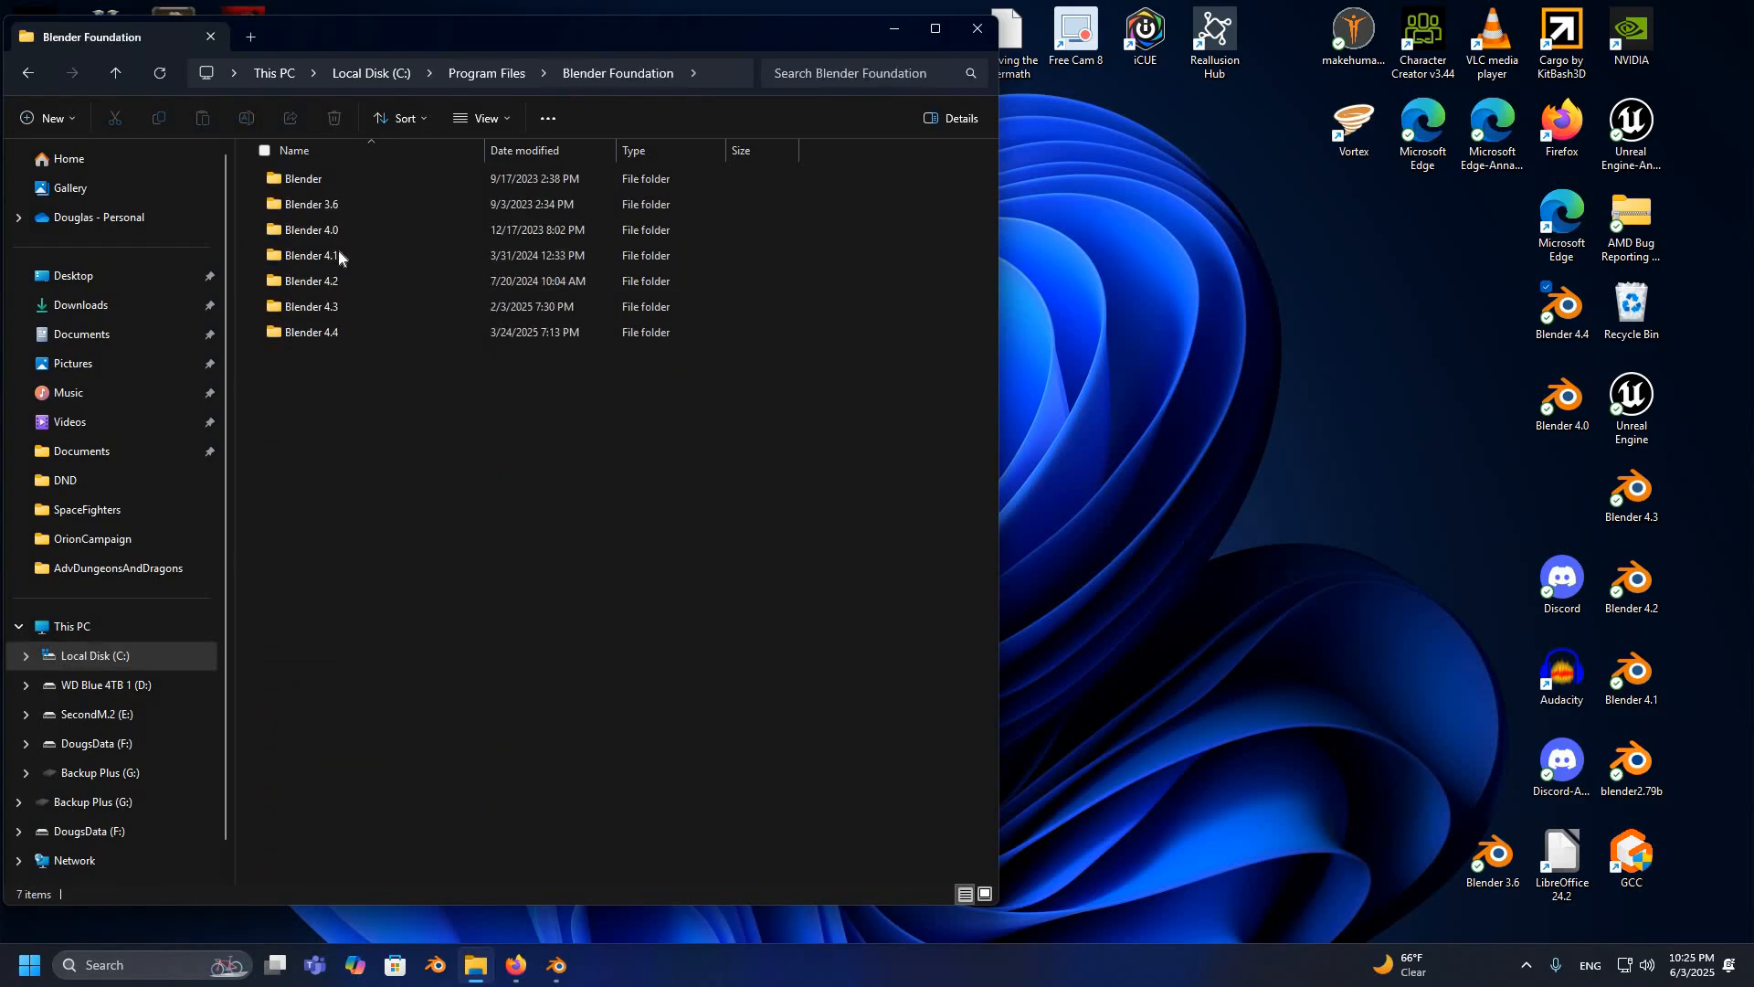
{"action": "key", "text": "Return"}
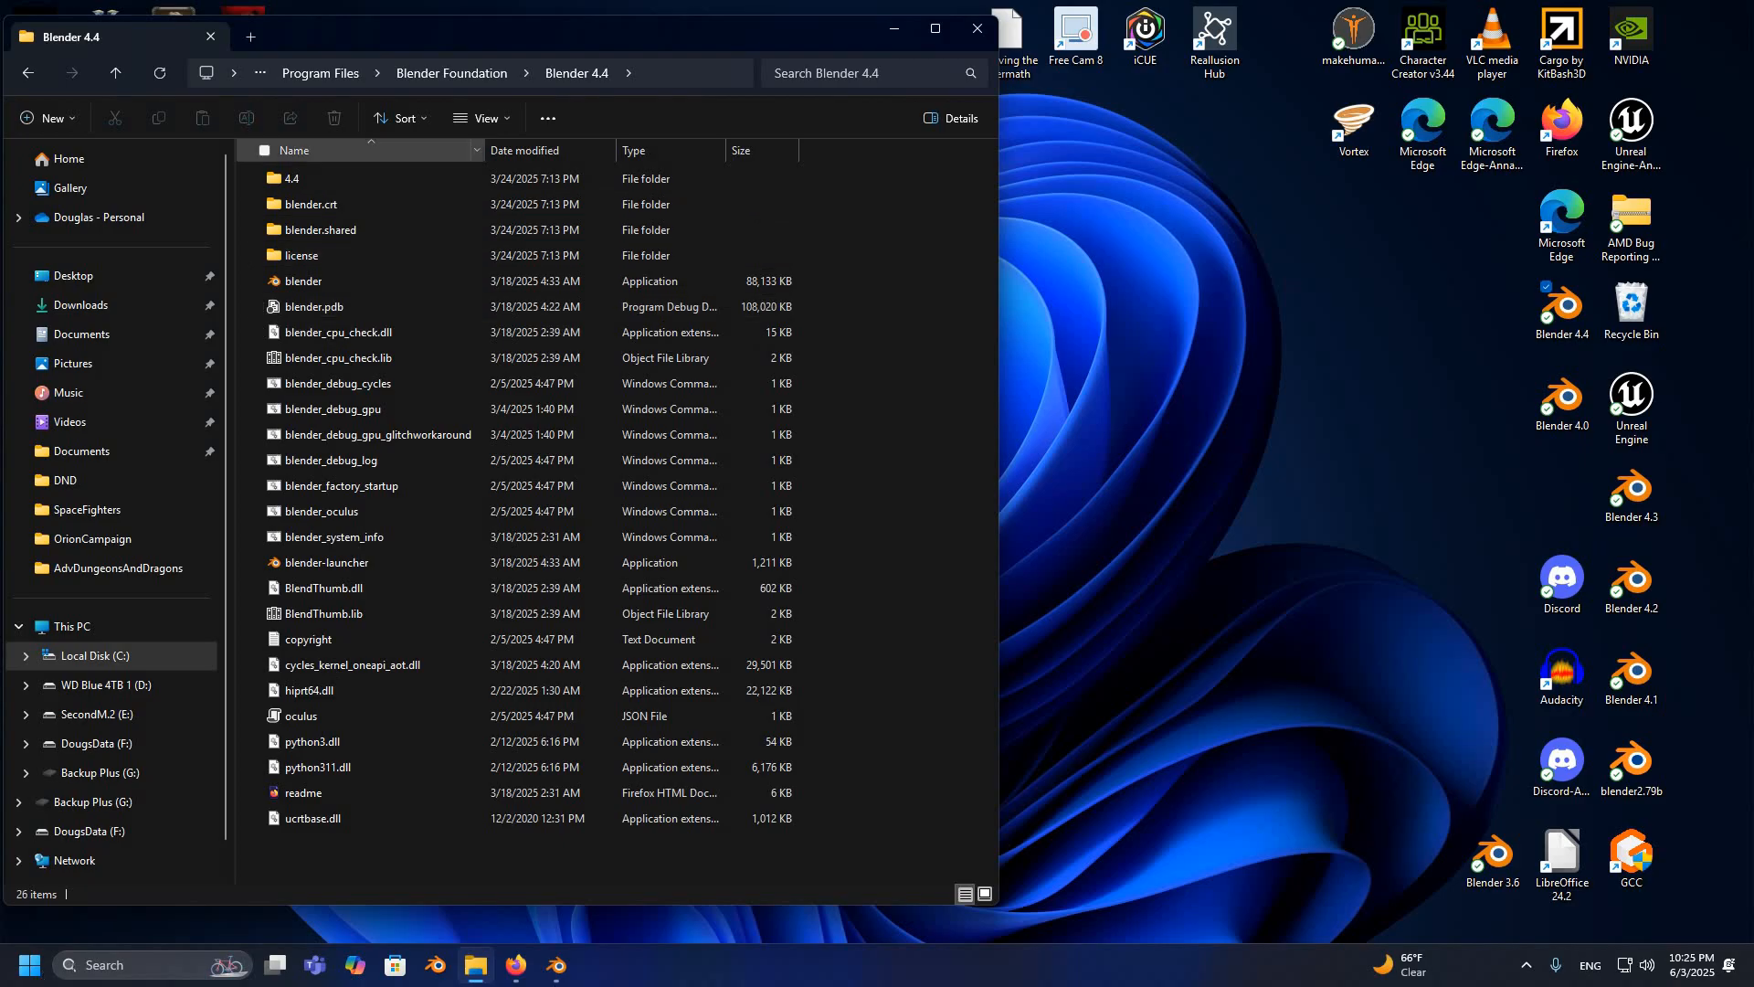
Step: Find Command Prompt by searching Windows for "admin" and run it as administrator
{"action": "left_click", "coordinate": [105, 965]}
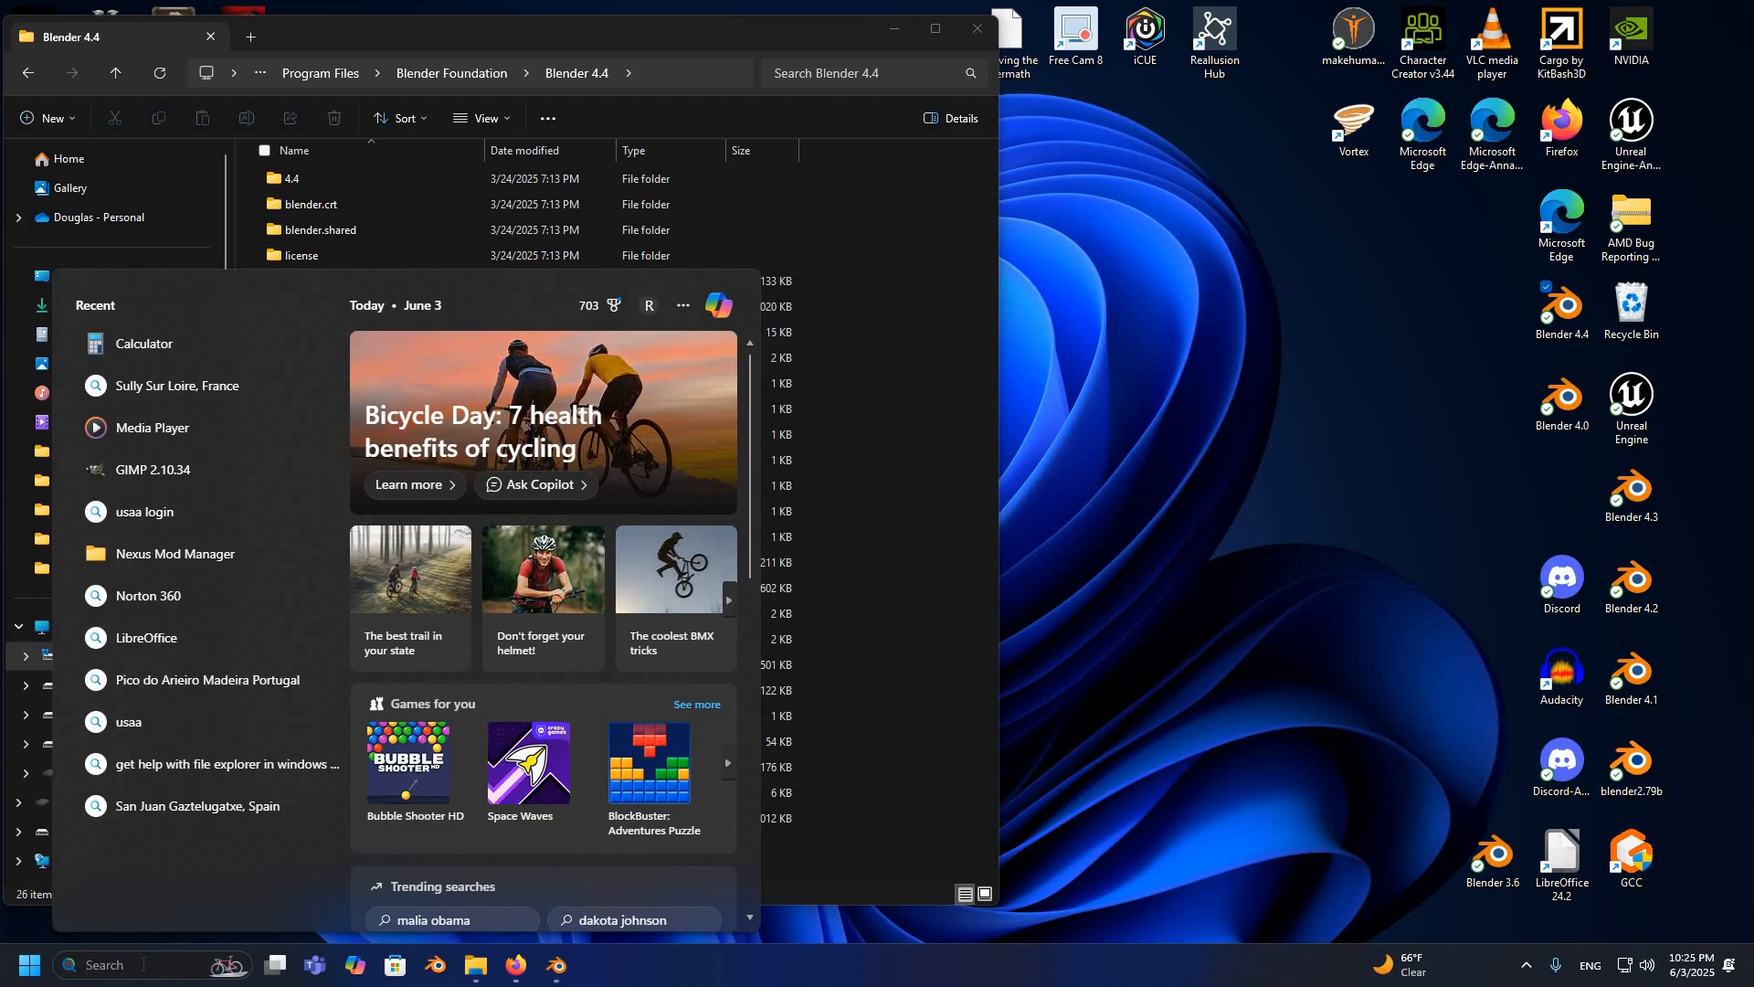
{"action": "type", "text": "admin"}
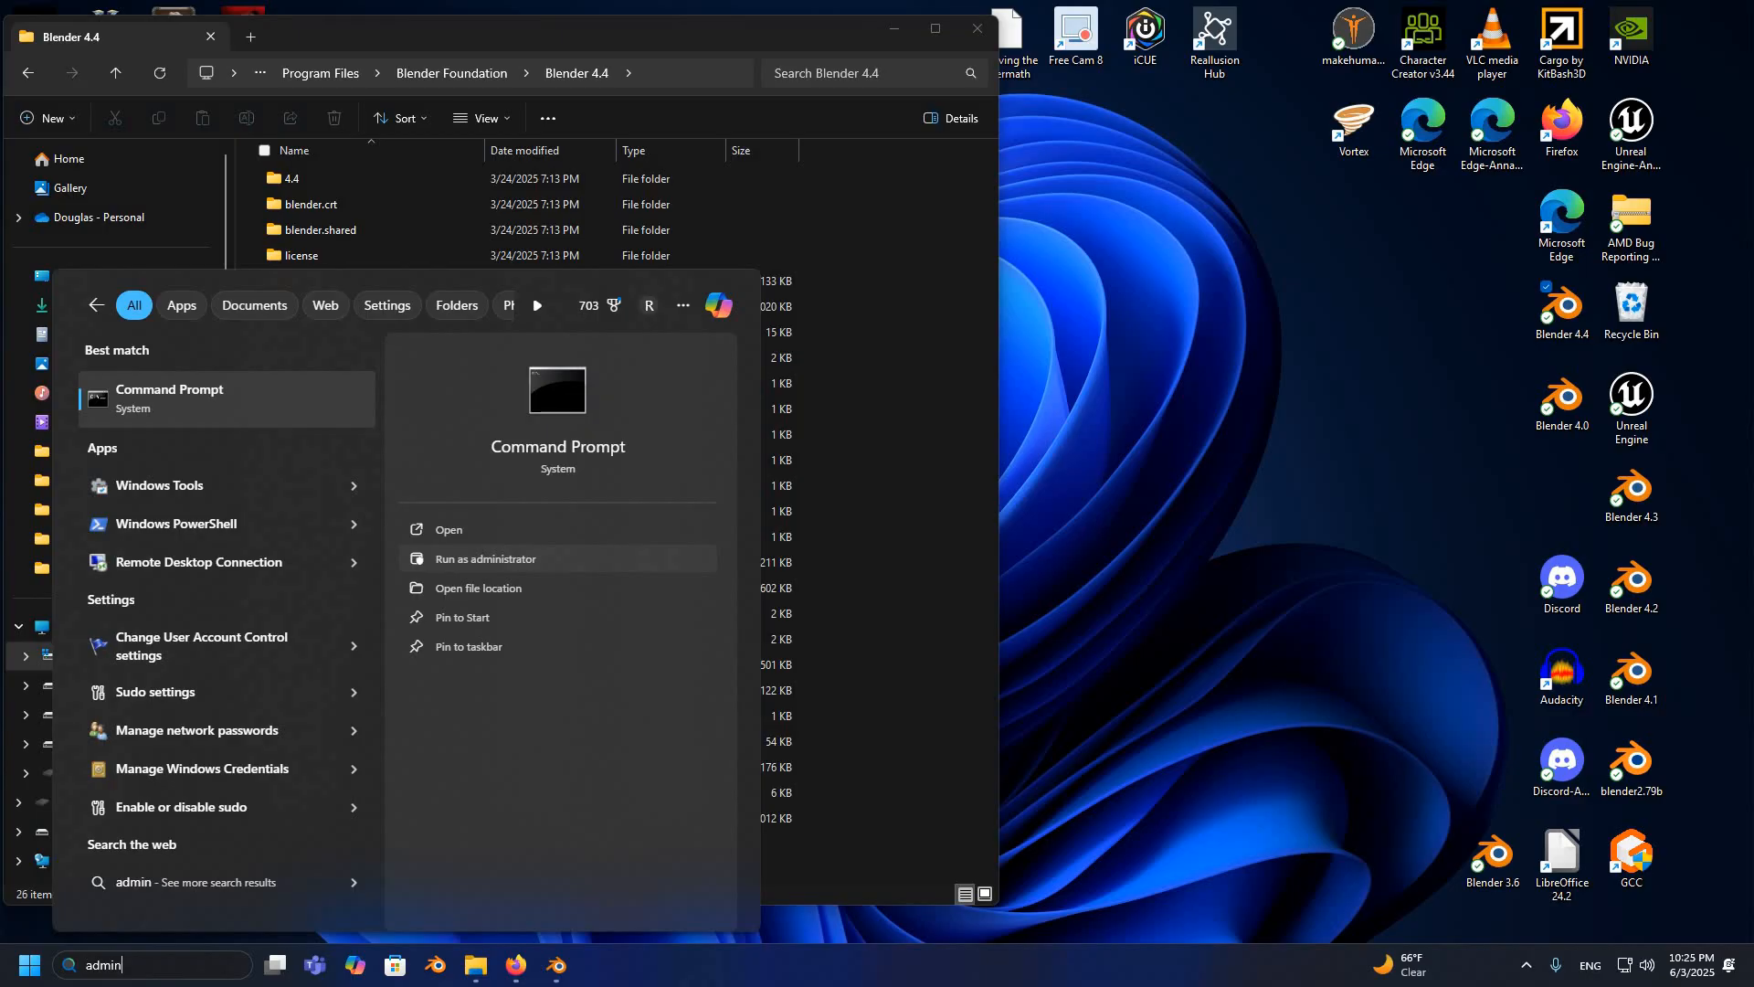
{"action": "left_click", "coordinate": [486, 559]}
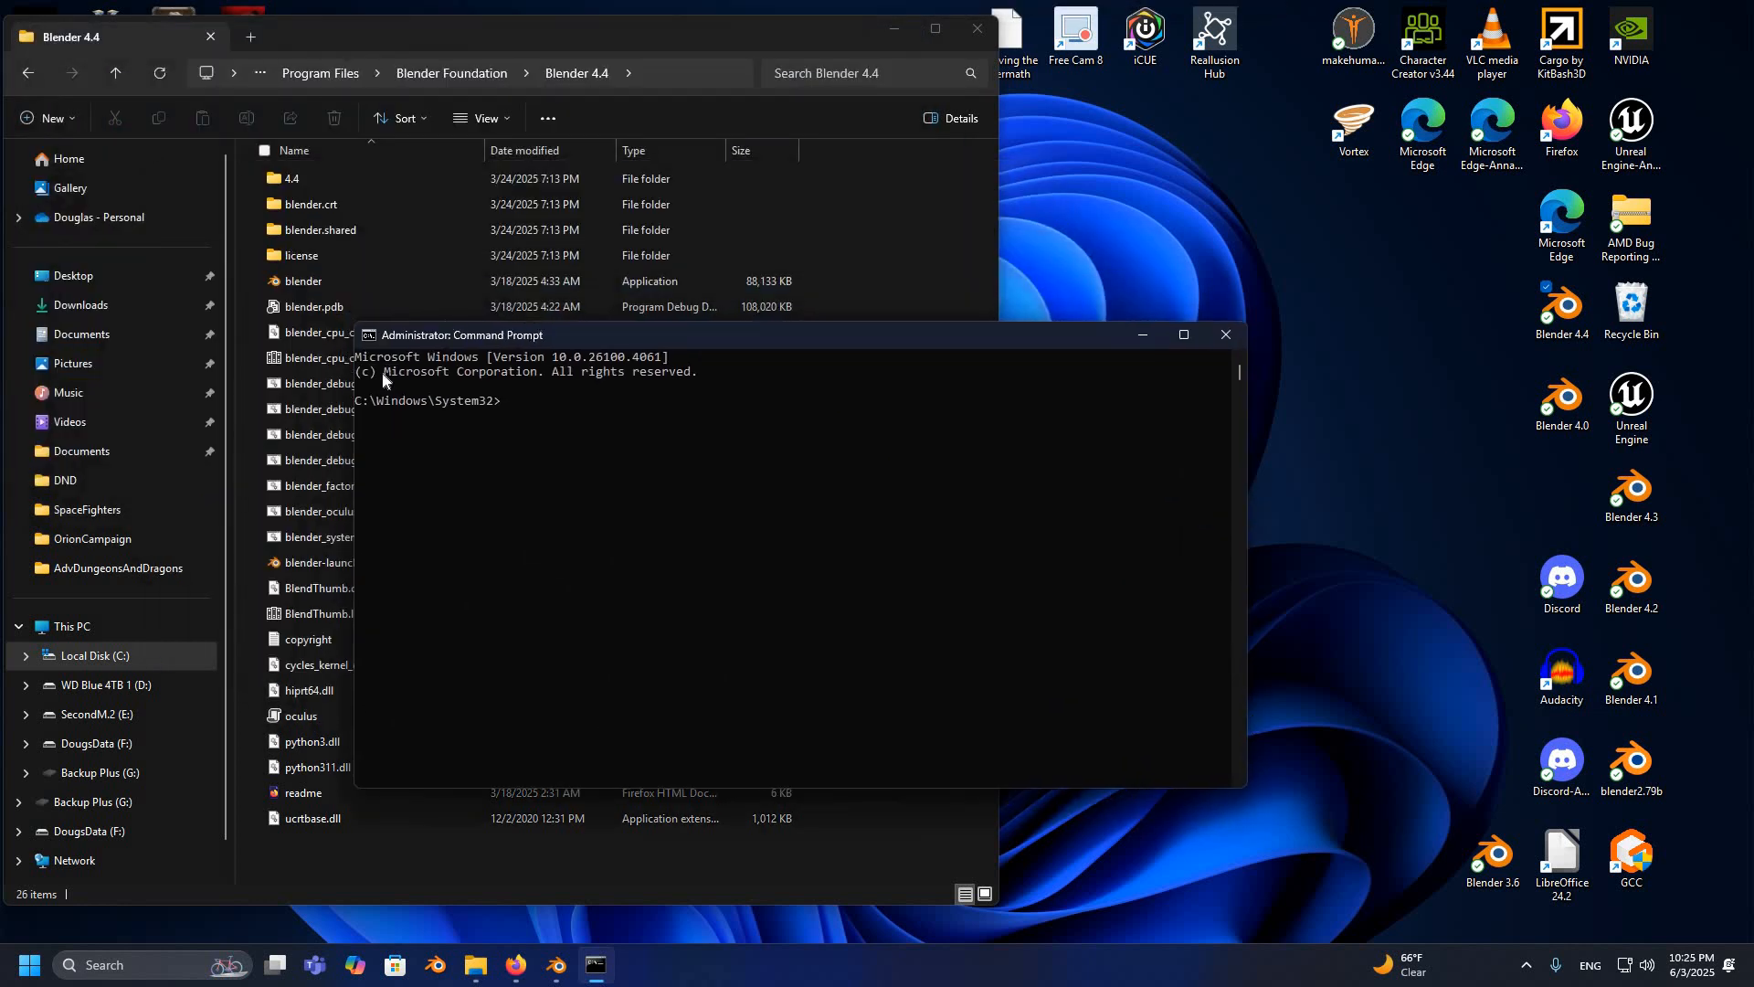
{"action": "right_click", "coordinate": [682, 73]}
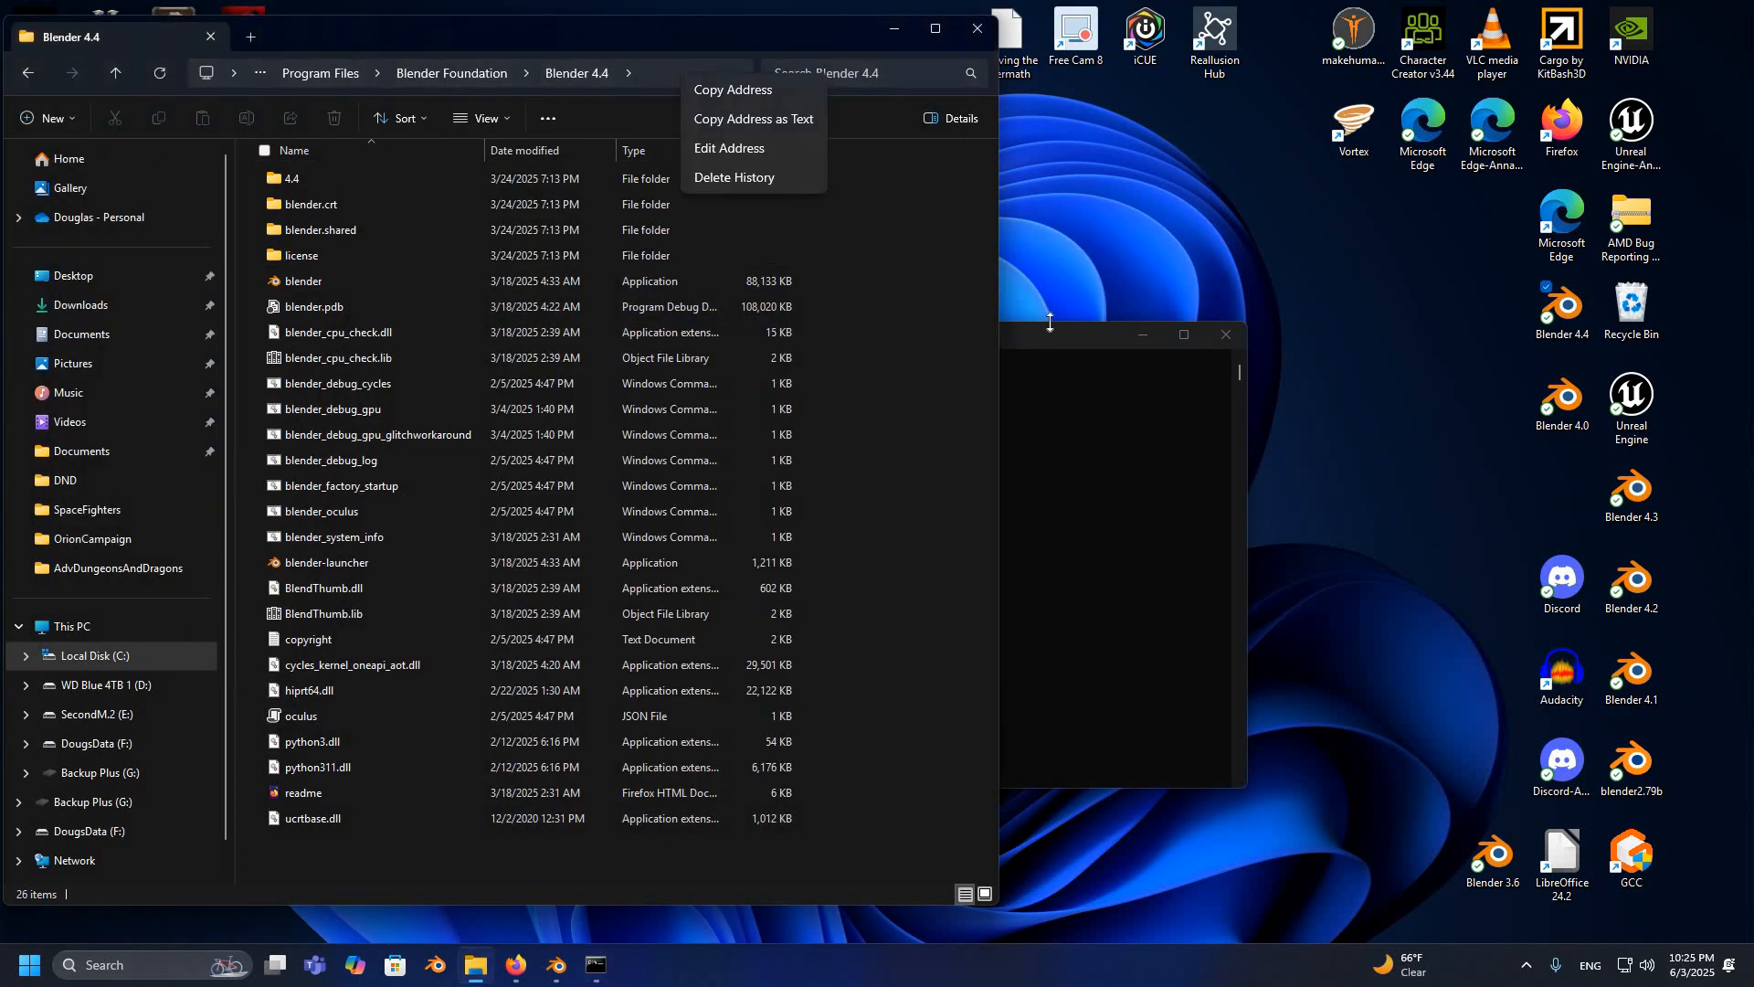
{"action": "left_click", "coordinate": [957, 492]}
{"action": "key", "text": "alt+Tab"}
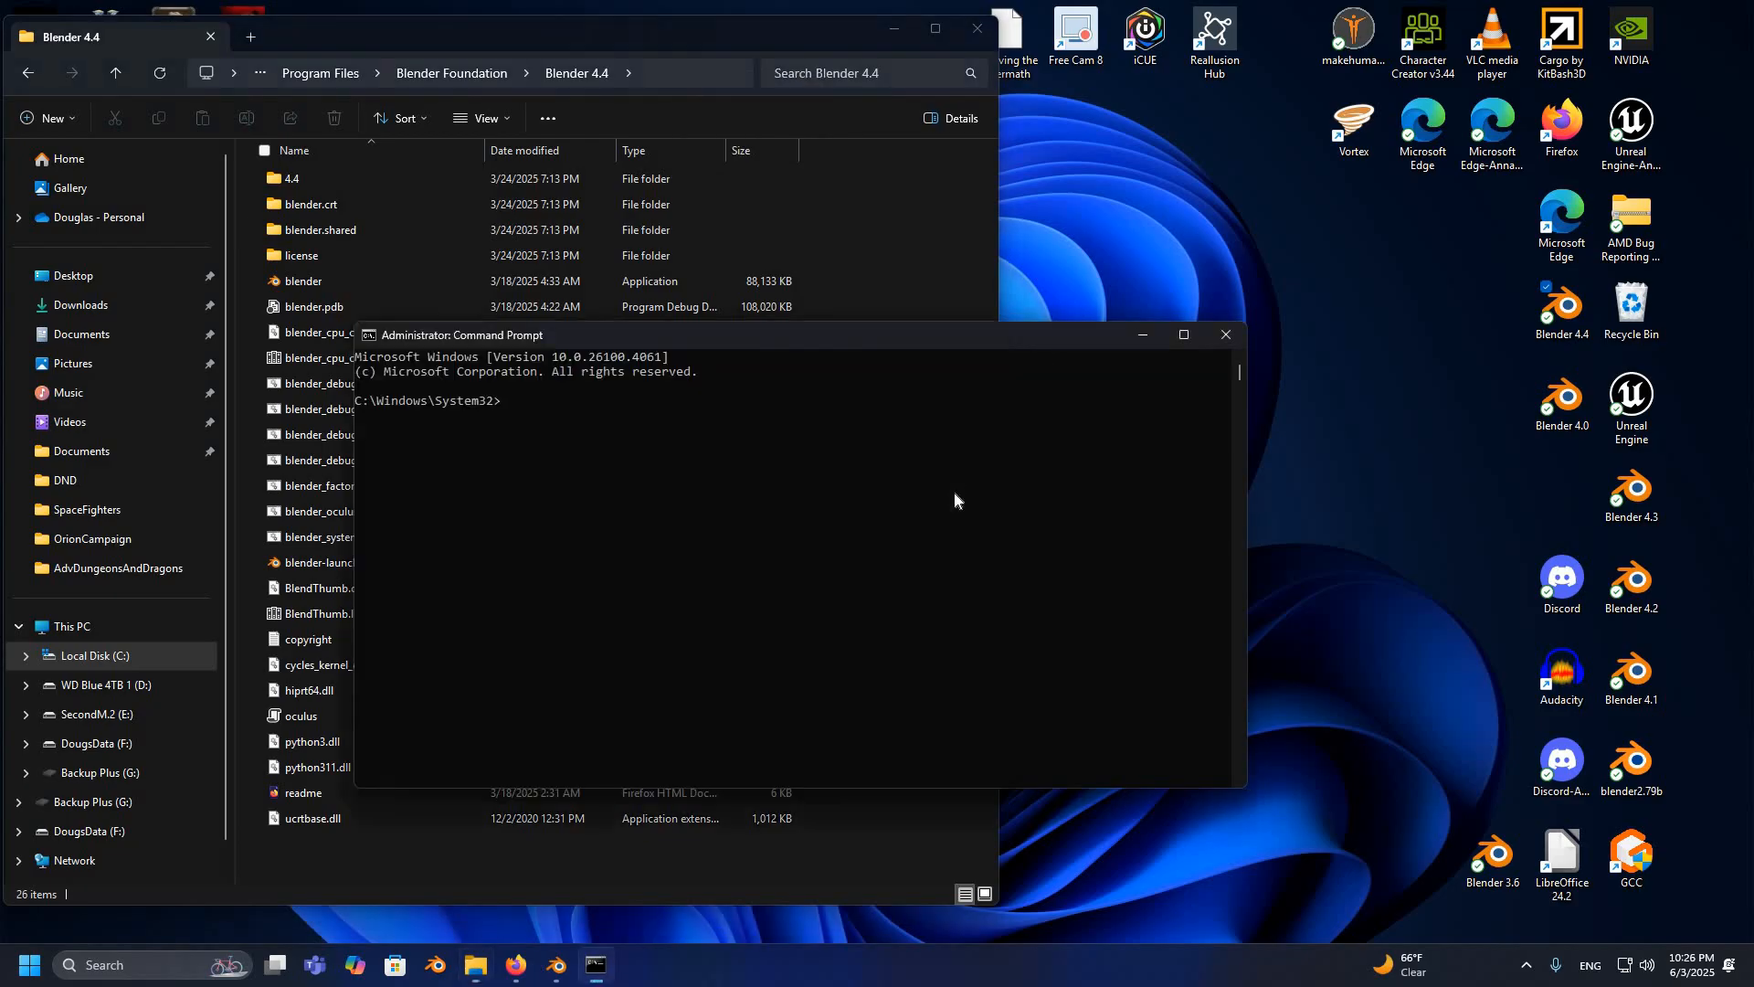
{"action": "type", "text": "C:\\Program Files\\Blender Foundation\\Blender 4.4"}
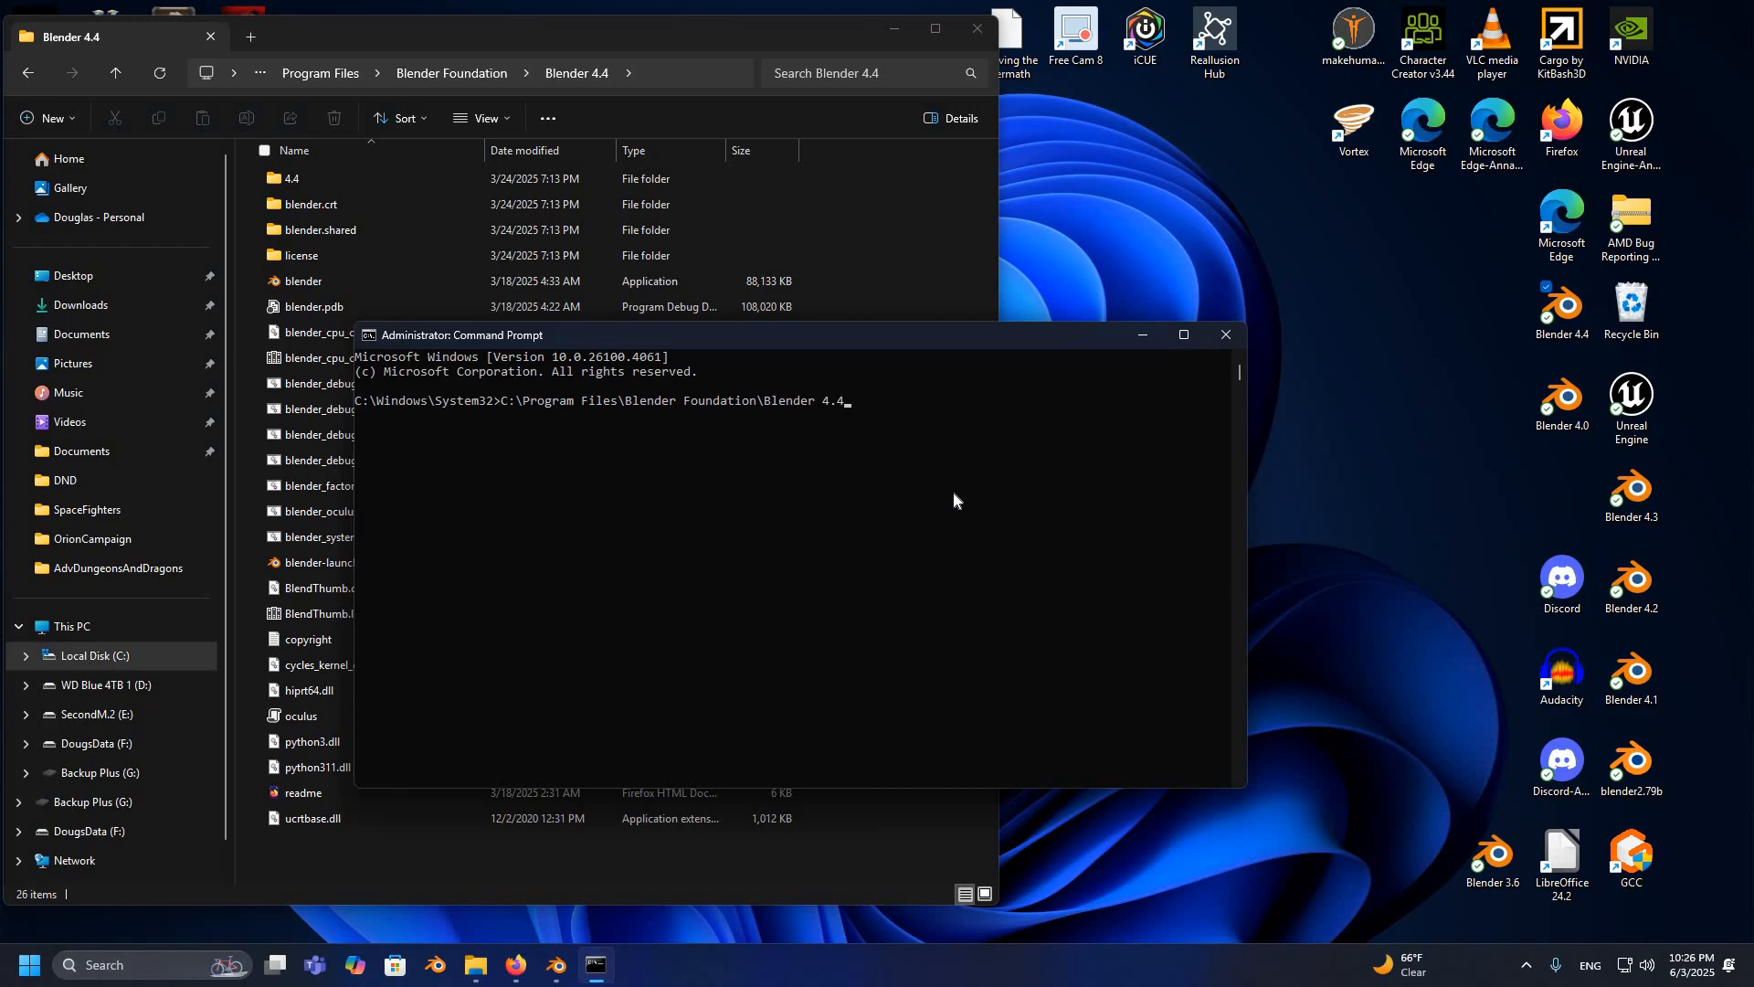
{"action": "key", "text": "BackSpace"}
{"action": "key", "text": "BackSpace"}
{"action": "key", "text": "BackSpace"}
{"action": "key", "text": "BackSpace"}
{"action": "key", "text": "BackSpace"}
{"action": "key", "text": "BackSpace"}
{"action": "key", "text": "BackSpace"}
{"action": "key", "text": "BackSpace"}
{"action": "key", "text": "BackSpace"}
{"action": "key", "text": "BackSpace"}
{"action": "key", "text": "BackSpace"}
{"action": "key", "text": "BackSpace"}
{"action": "key", "text": "BackSpace"}
{"action": "key", "text": "BackSpace"}
{"action": "key", "text": "BackSpace"}
{"action": "key", "text": "BackSpace"}
{"action": "key", "text": "BackSpace"}
{"action": "key", "text": "BackSpace"}
{"action": "key", "text": "BackSpace"}
{"action": "key", "text": "BackSpace"}
{"action": "key", "text": "BackSpace"}
{"action": "key", "text": "BackSpace"}
{"action": "key", "text": "BackSpace"}
{"action": "key", "text": "BackSpace"}
{"action": "key", "text": "BackSpace"}
{"action": "key", "text": "BackSpace"}
{"action": "key", "text": "BackSpace"}
{"action": "key", "text": "BackSpace"}
{"action": "key", "text": "BackSpace"}
{"action": "key", "text": "BackSpace"}
{"action": "key", "text": "BackSpace"}
{"action": "key", "text": "BackSpace"}
{"action": "key", "text": "BackSpace"}
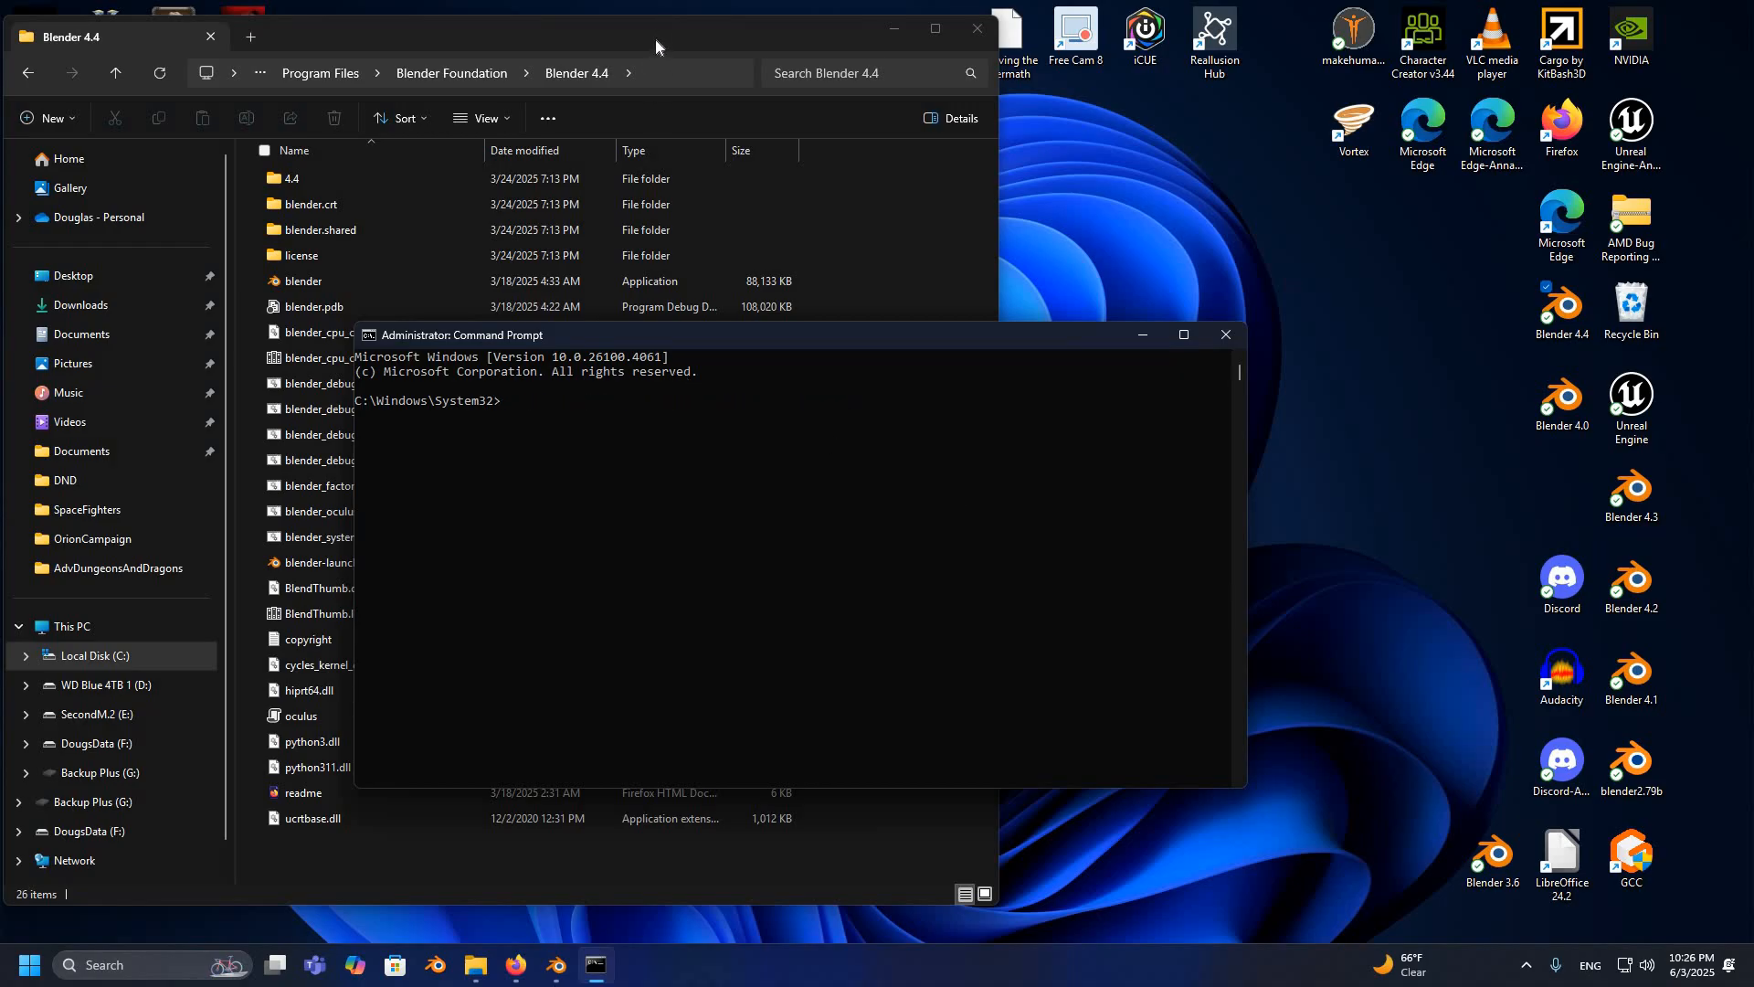
Step: Copy the Blender 4.4 folder path from File Explorer into Command Prompt, append blender.exe, and try to run it
{"action": "left_click", "coordinate": [654, 73]}
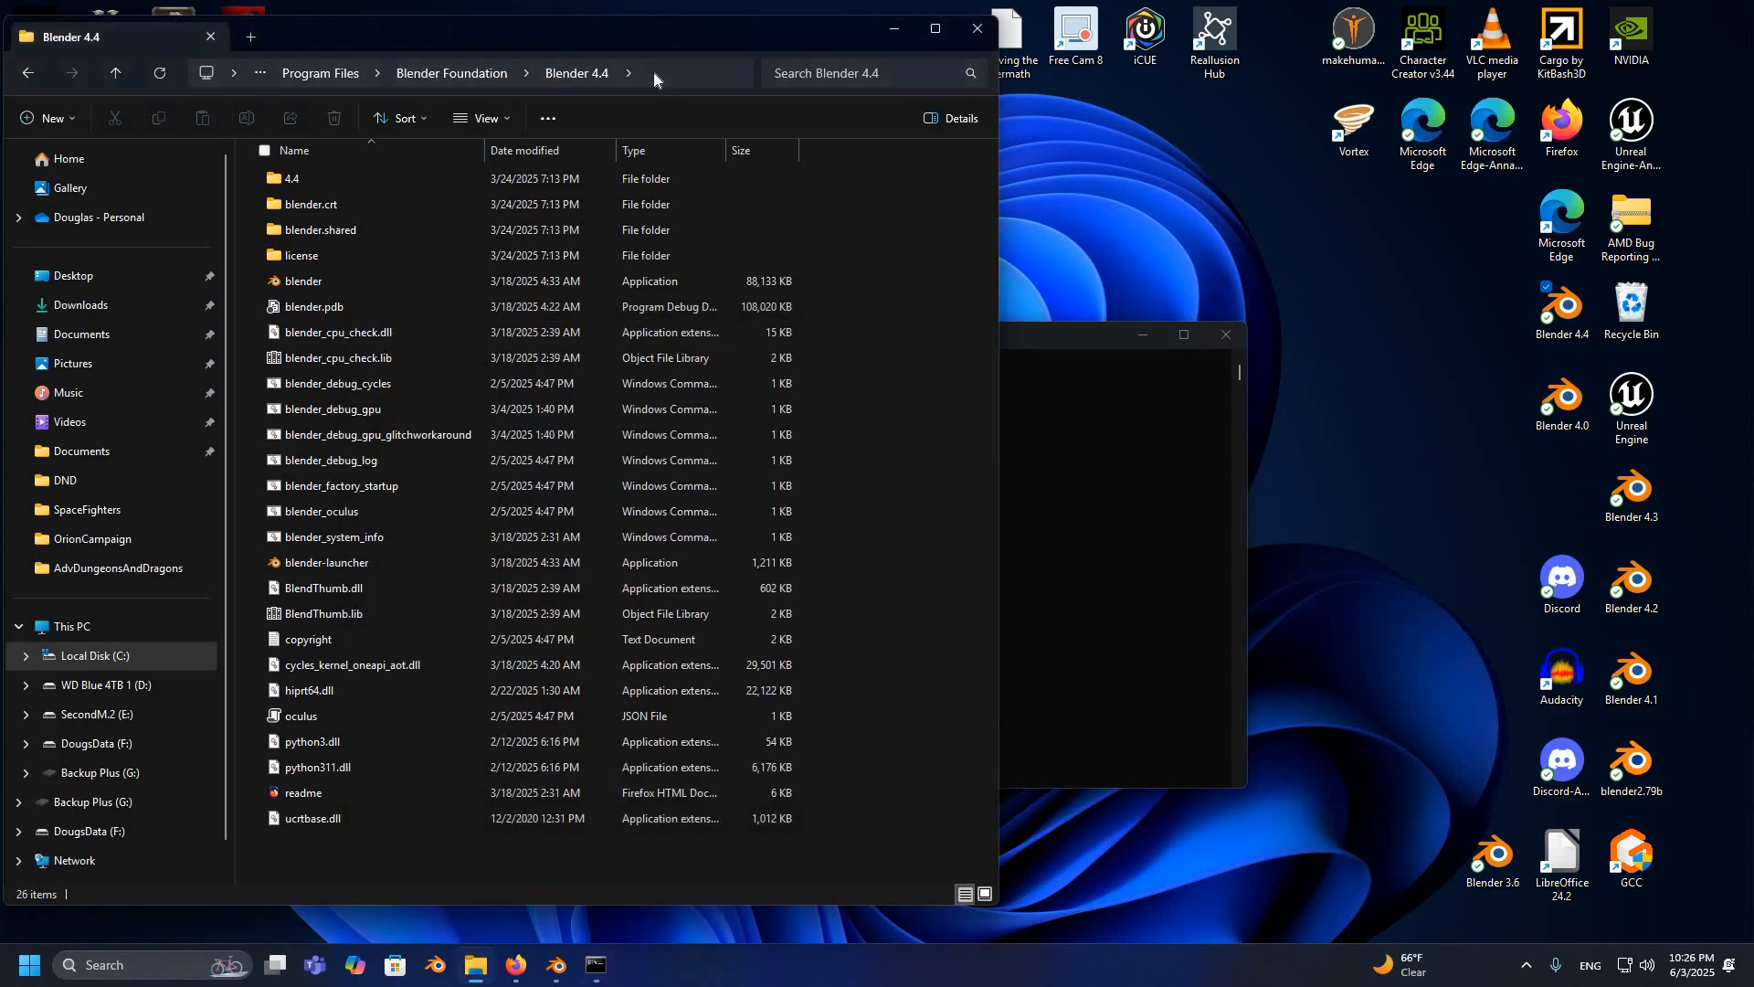
{"action": "left_click", "coordinate": [704, 86]}
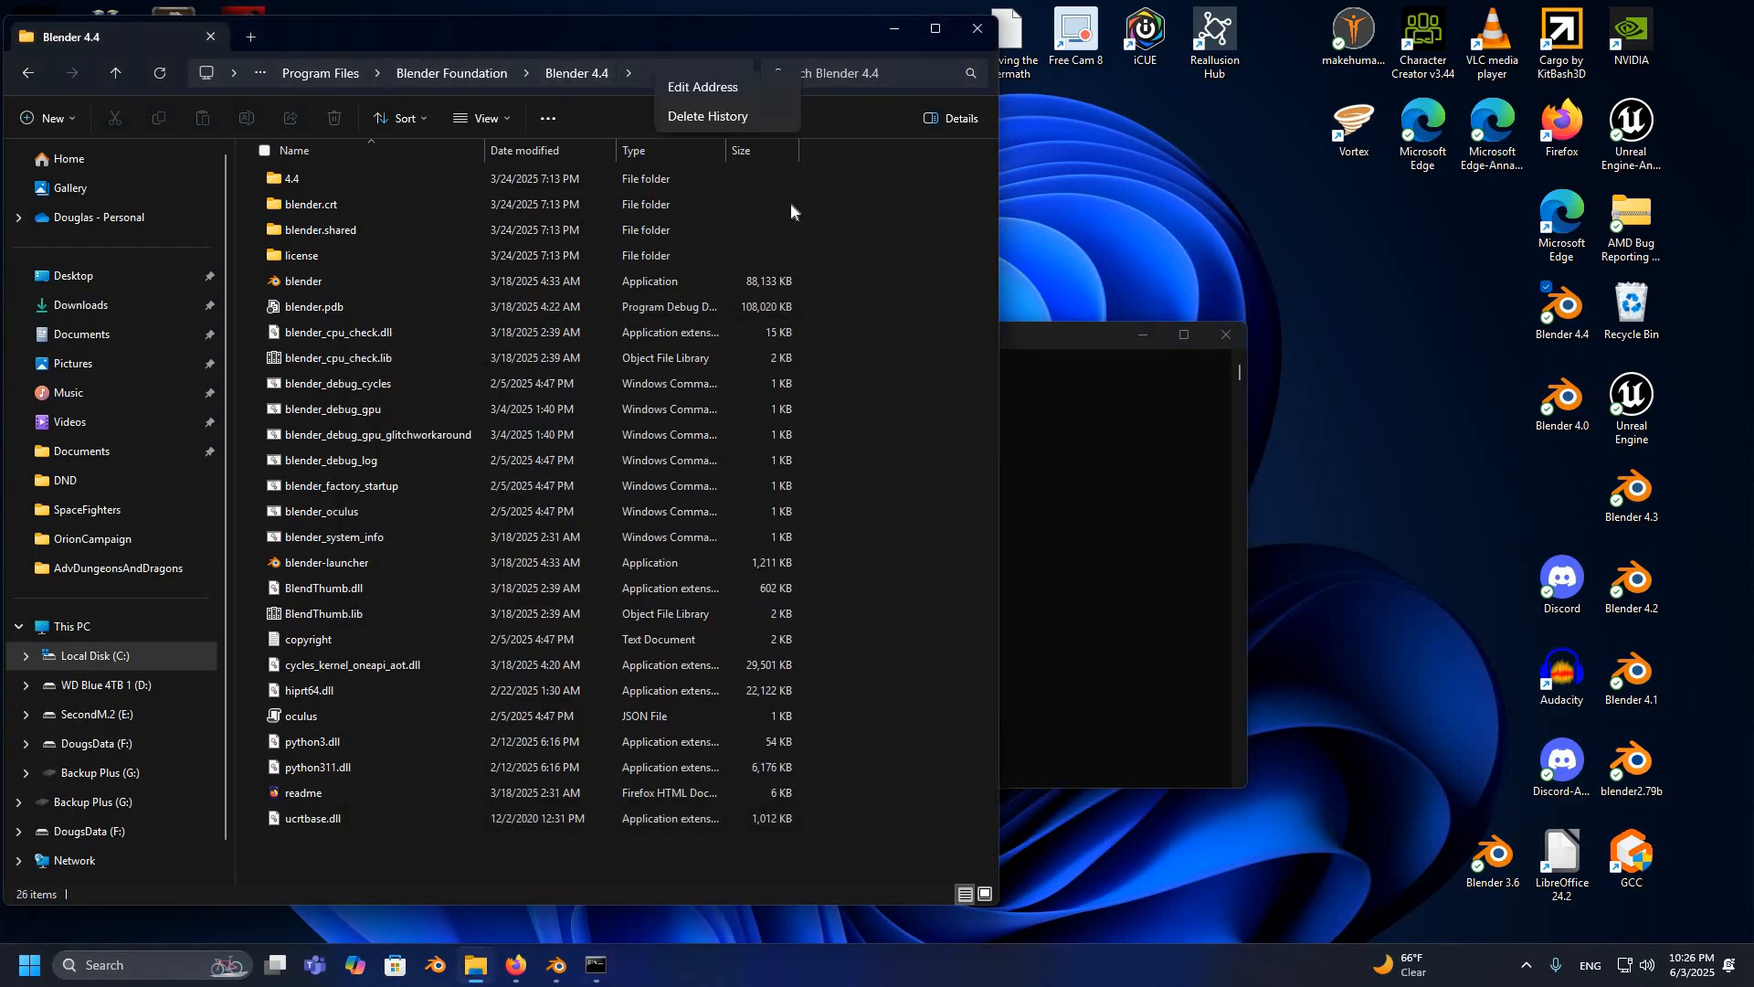
{"action": "left_click", "coordinate": [1067, 412]}
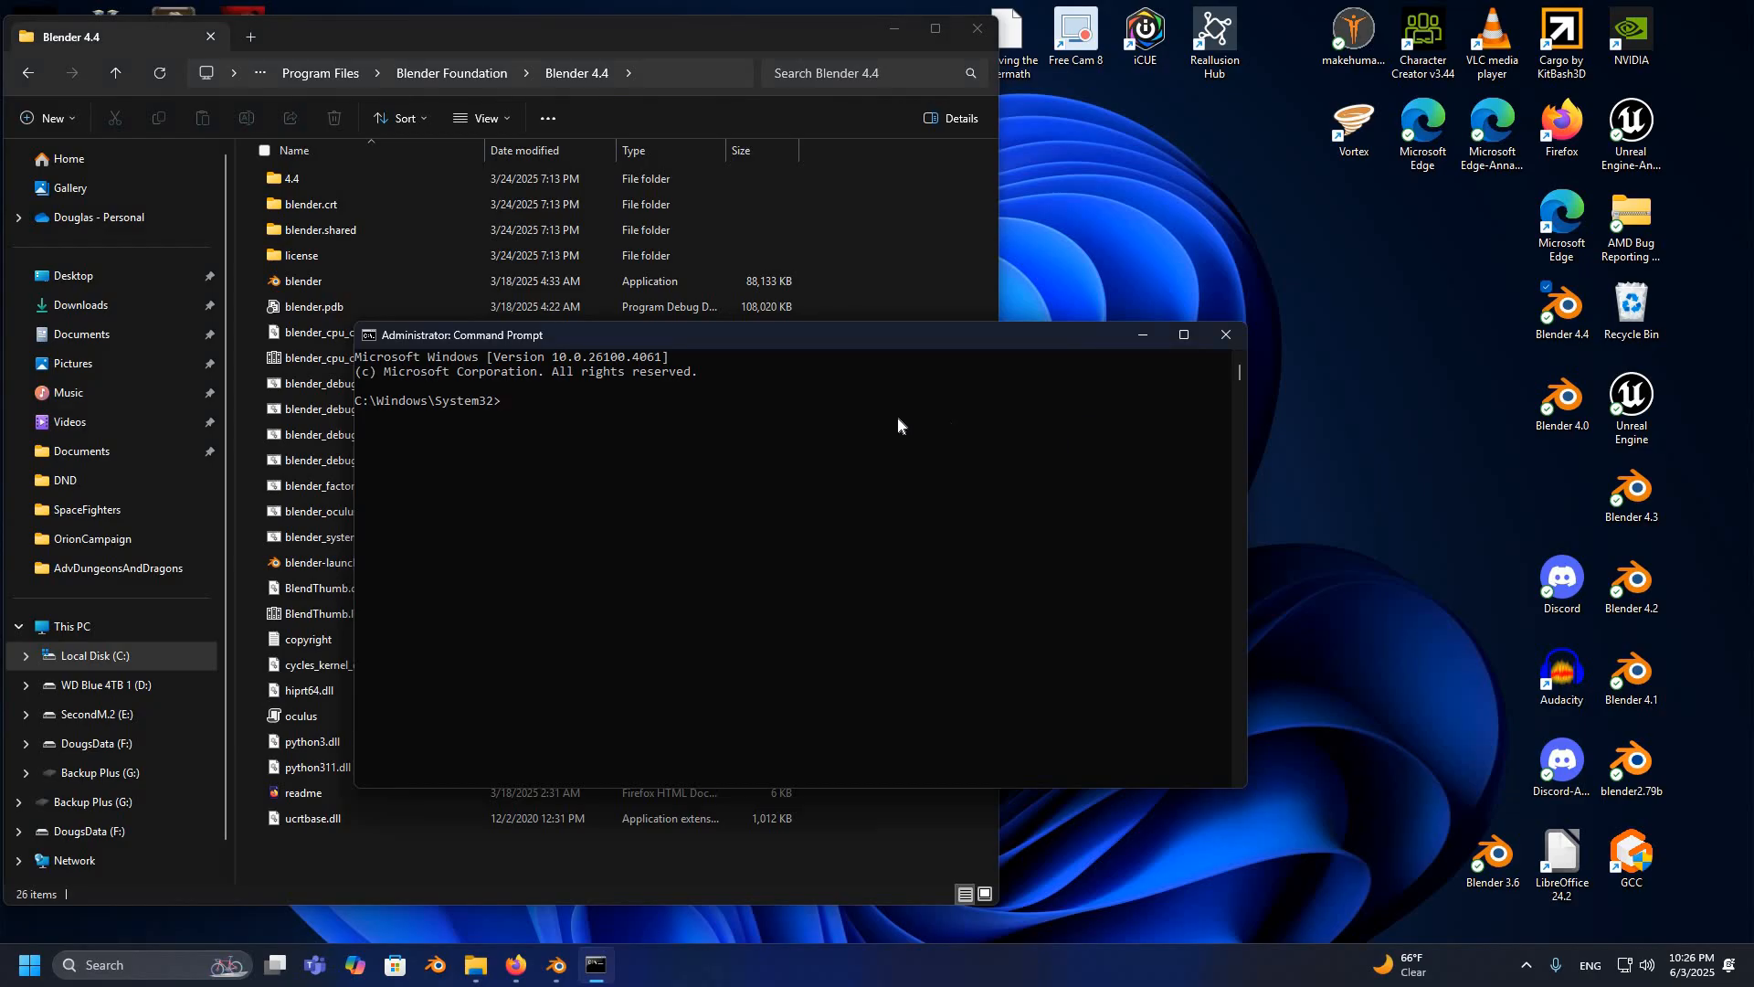
{"action": "right_click", "coordinate": [879, 384]}
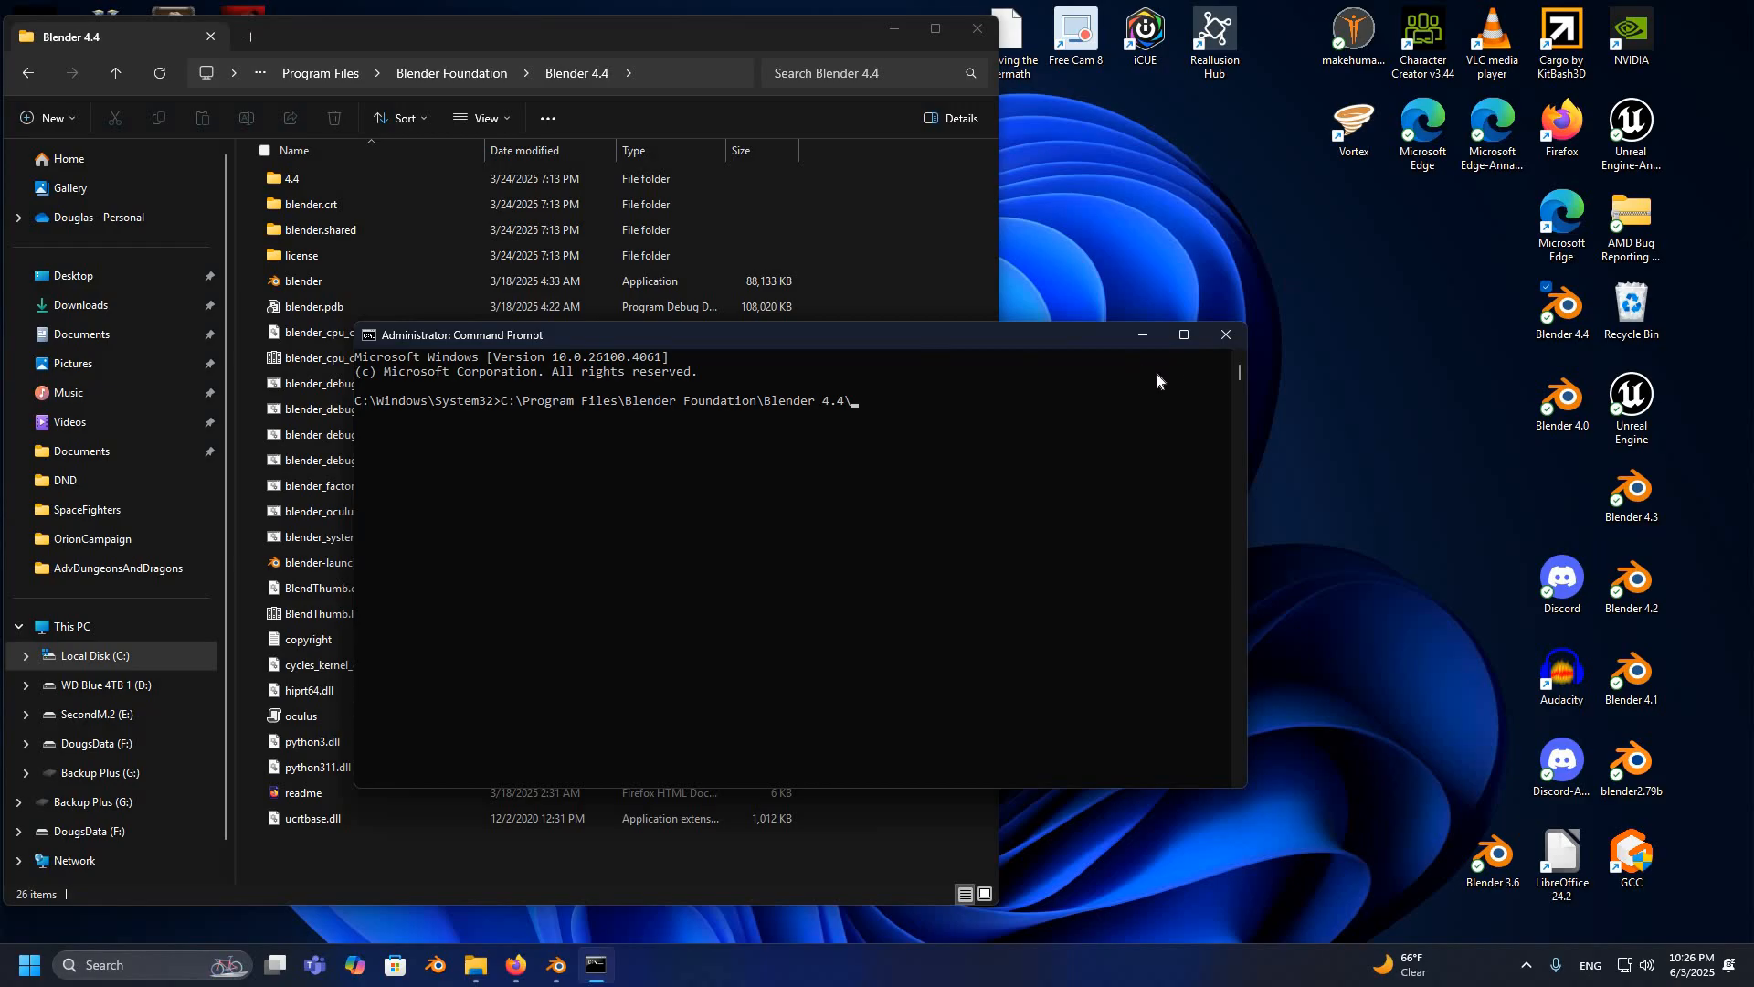
{"action": "left_click_drag", "start_coordinate": [865, 342], "coordinate": [1156, 374]}
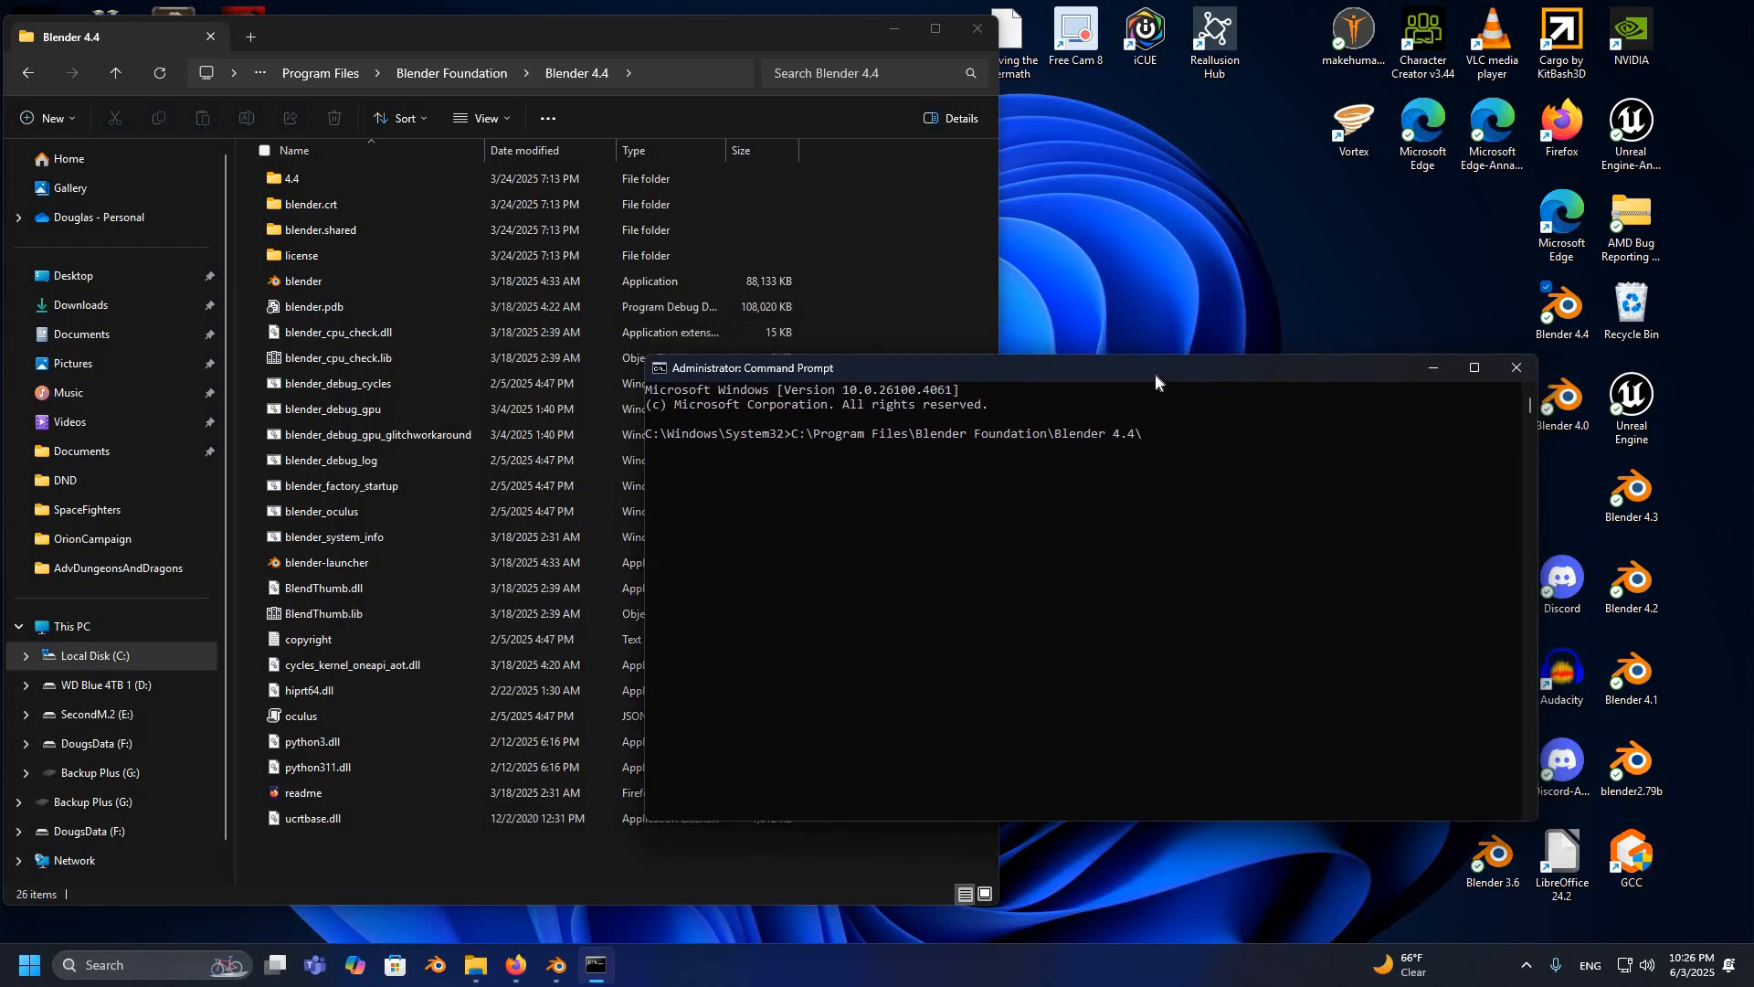
{"action": "type", "text": "blender.exe"}
{"action": "key", "text": "Return"}
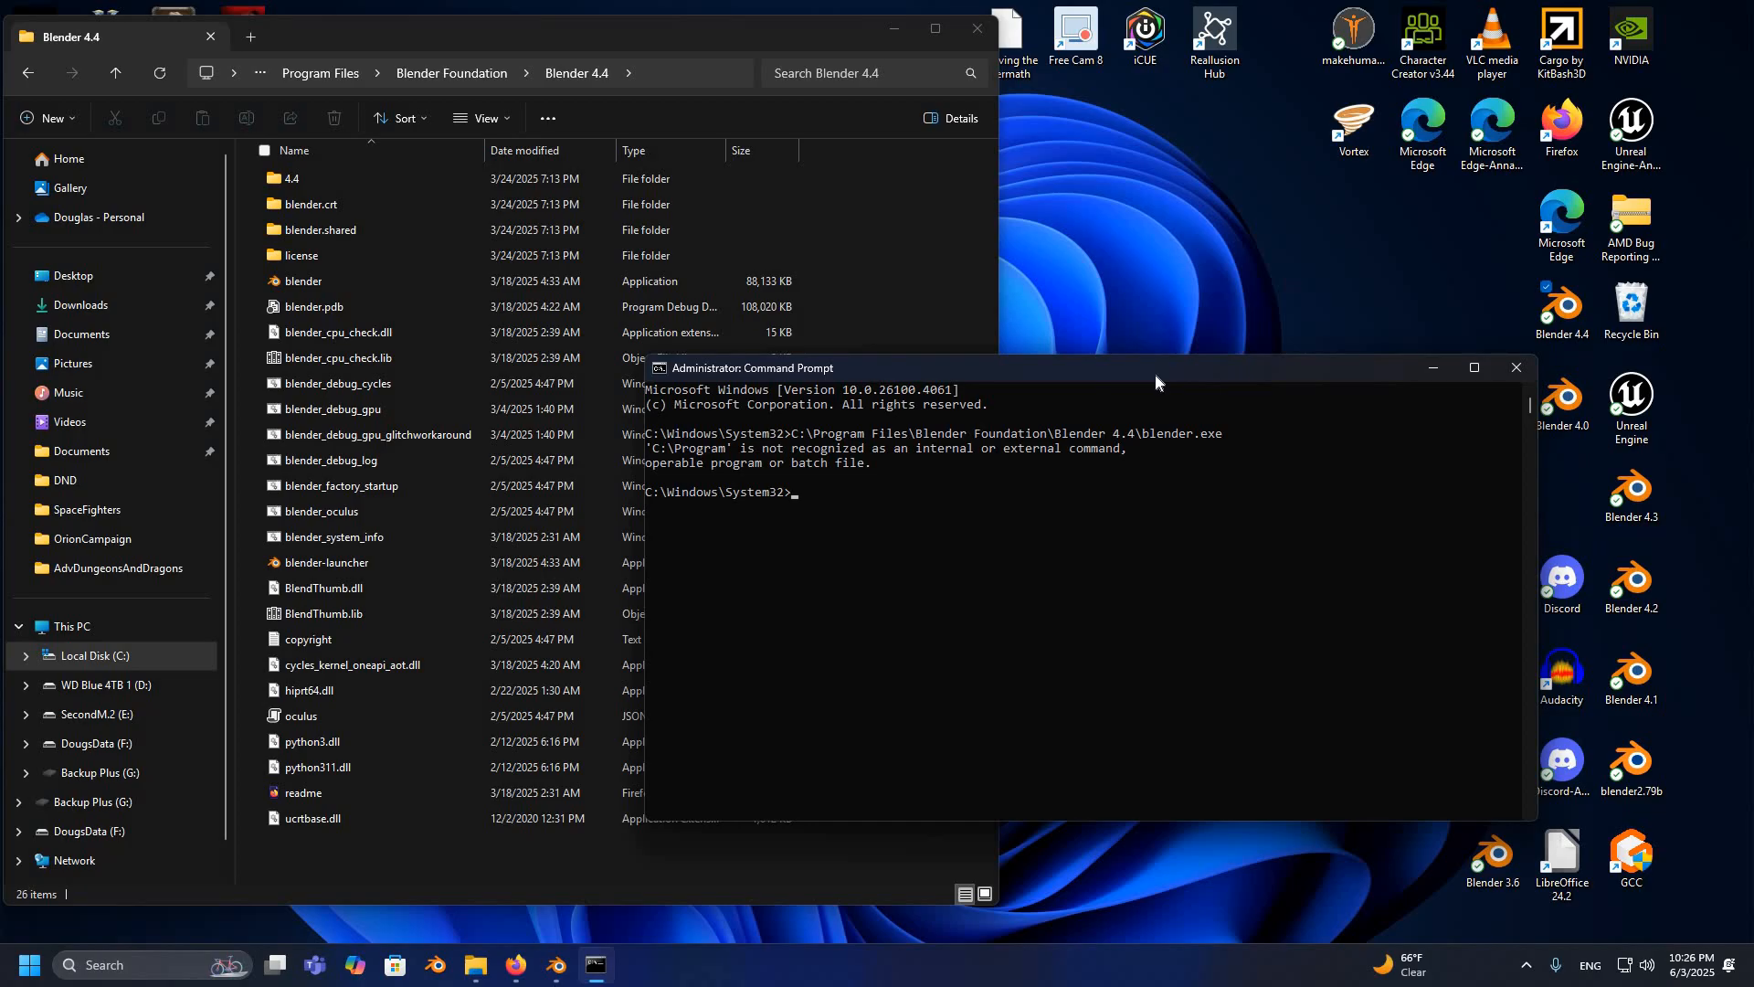
Step: Rerun the command with the path in double quotes: "C:\Program Files\Blender Foundation\Blender 4.4\blender.exe"
{"action": "key", "text": "Up"}
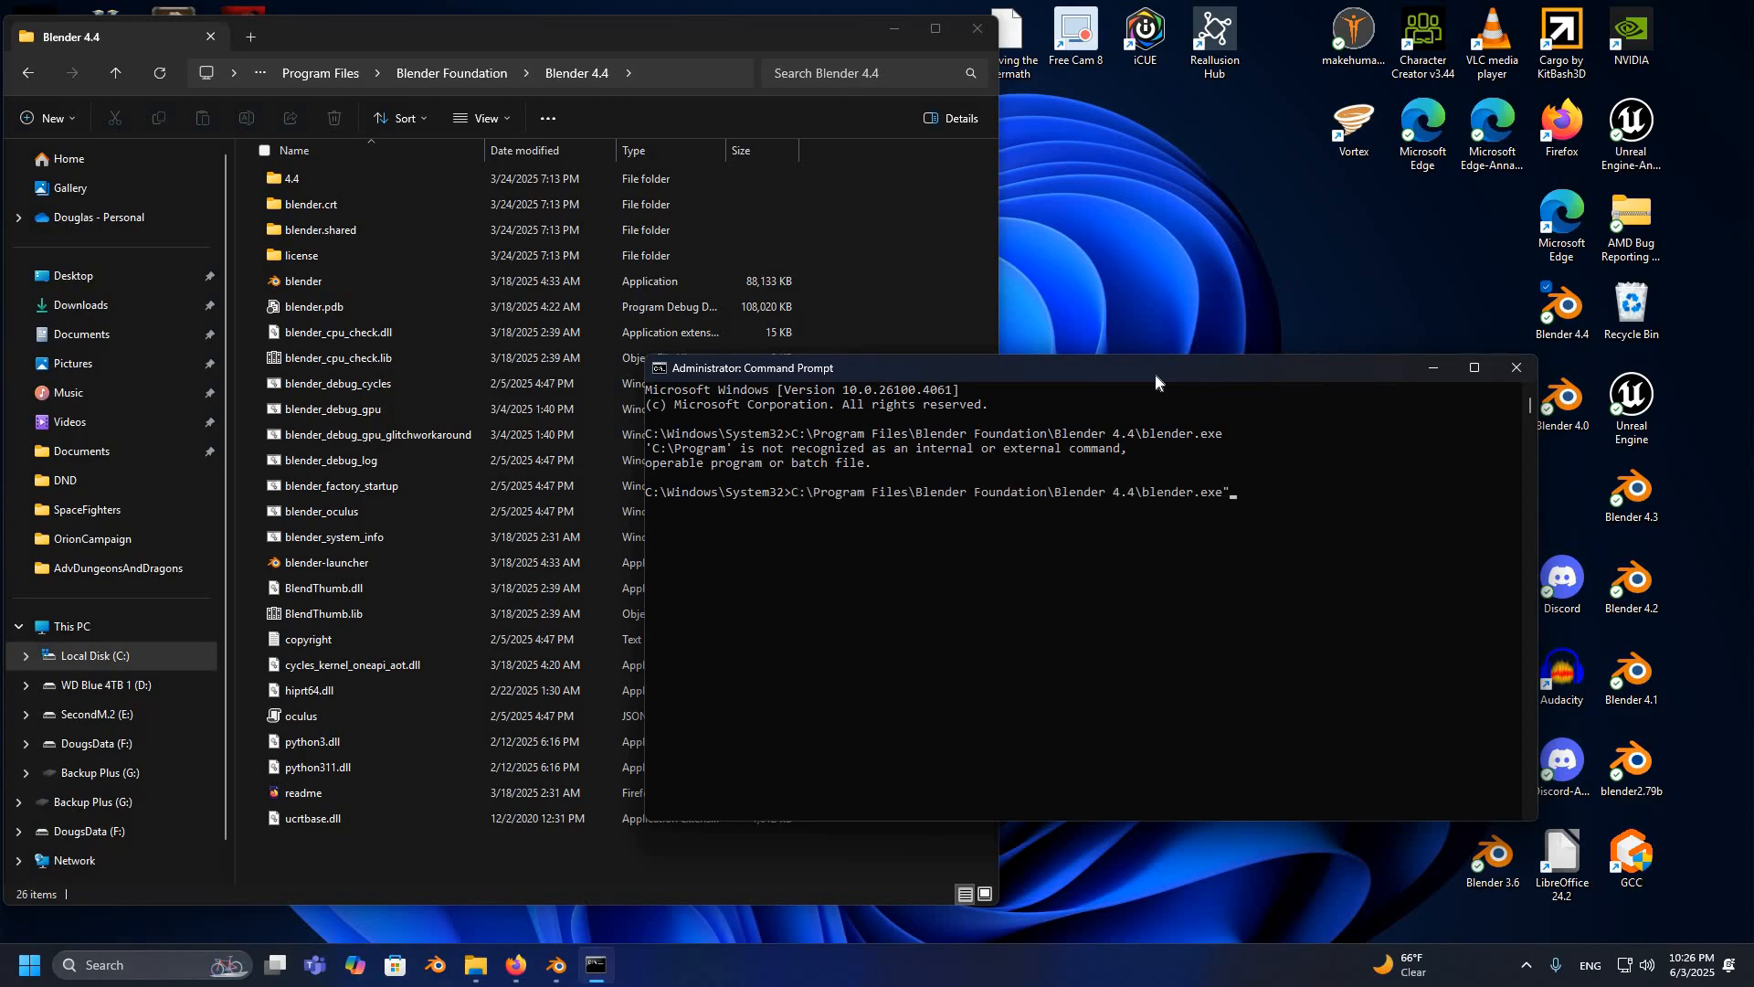
{"action": "type", "text": "\""}
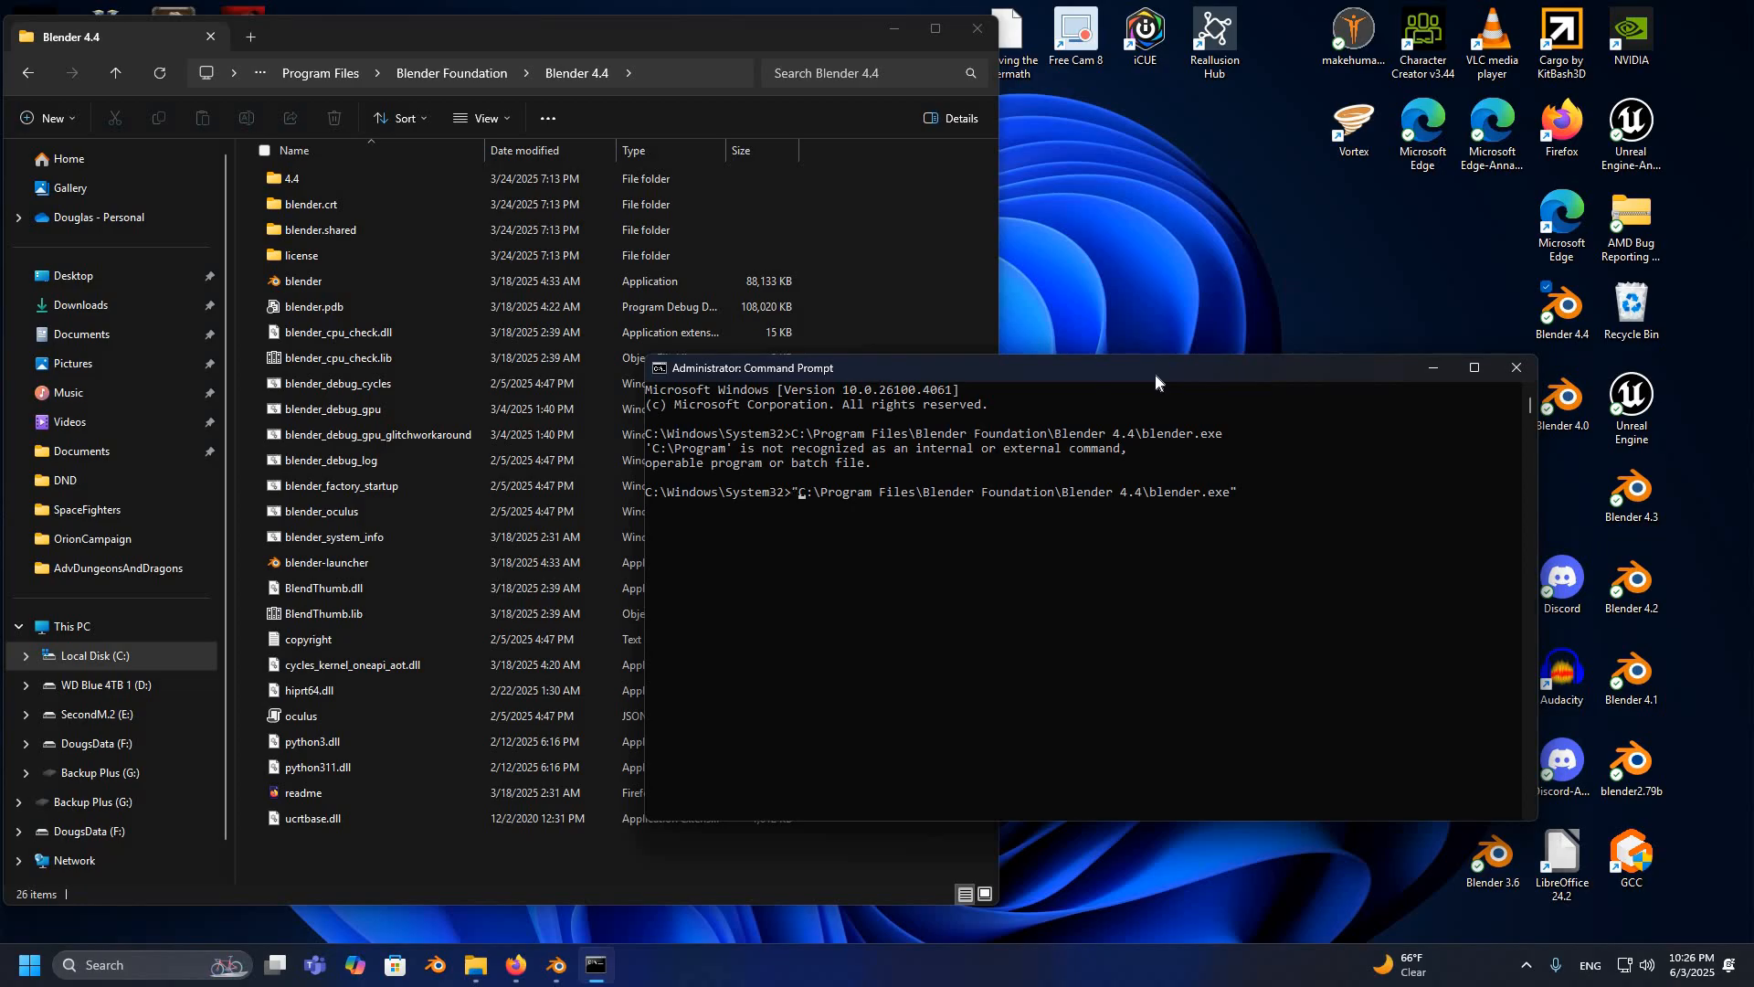
{"action": "key", "text": "Return"}
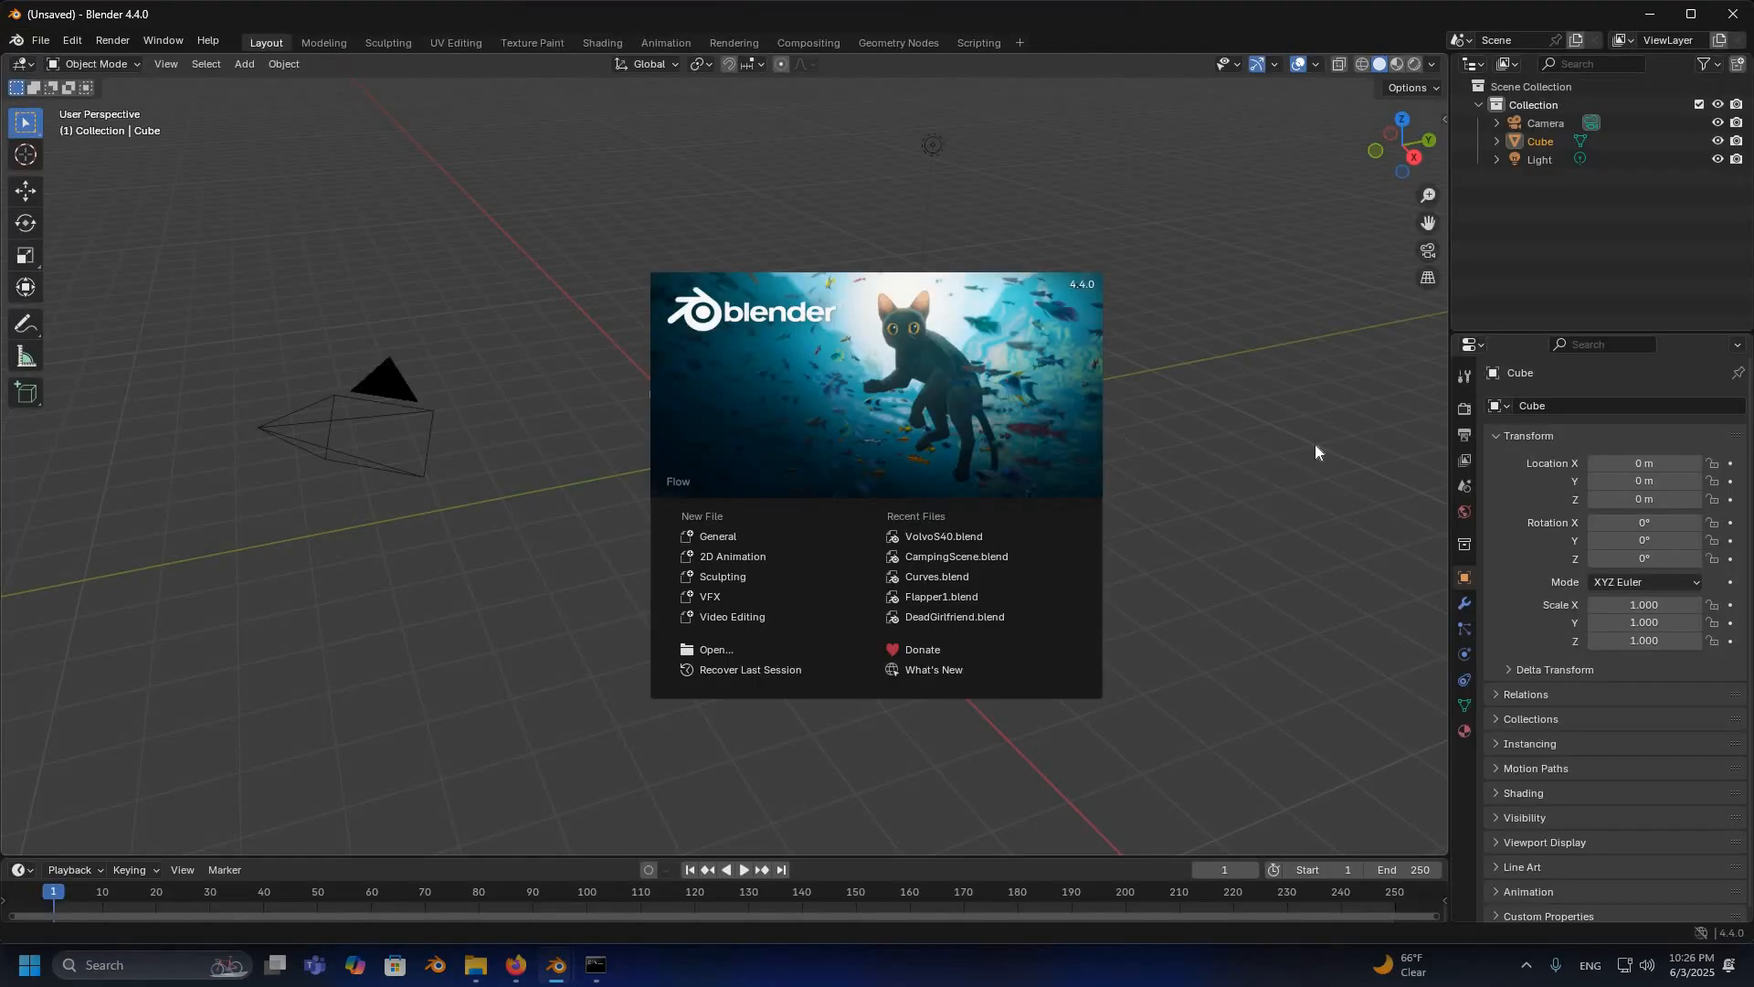
Step: Open the Preferences in the newly launched Blender and install BlendArMocap's Mediapipe dependencies
{"action": "left_click", "coordinate": [46, 45]}
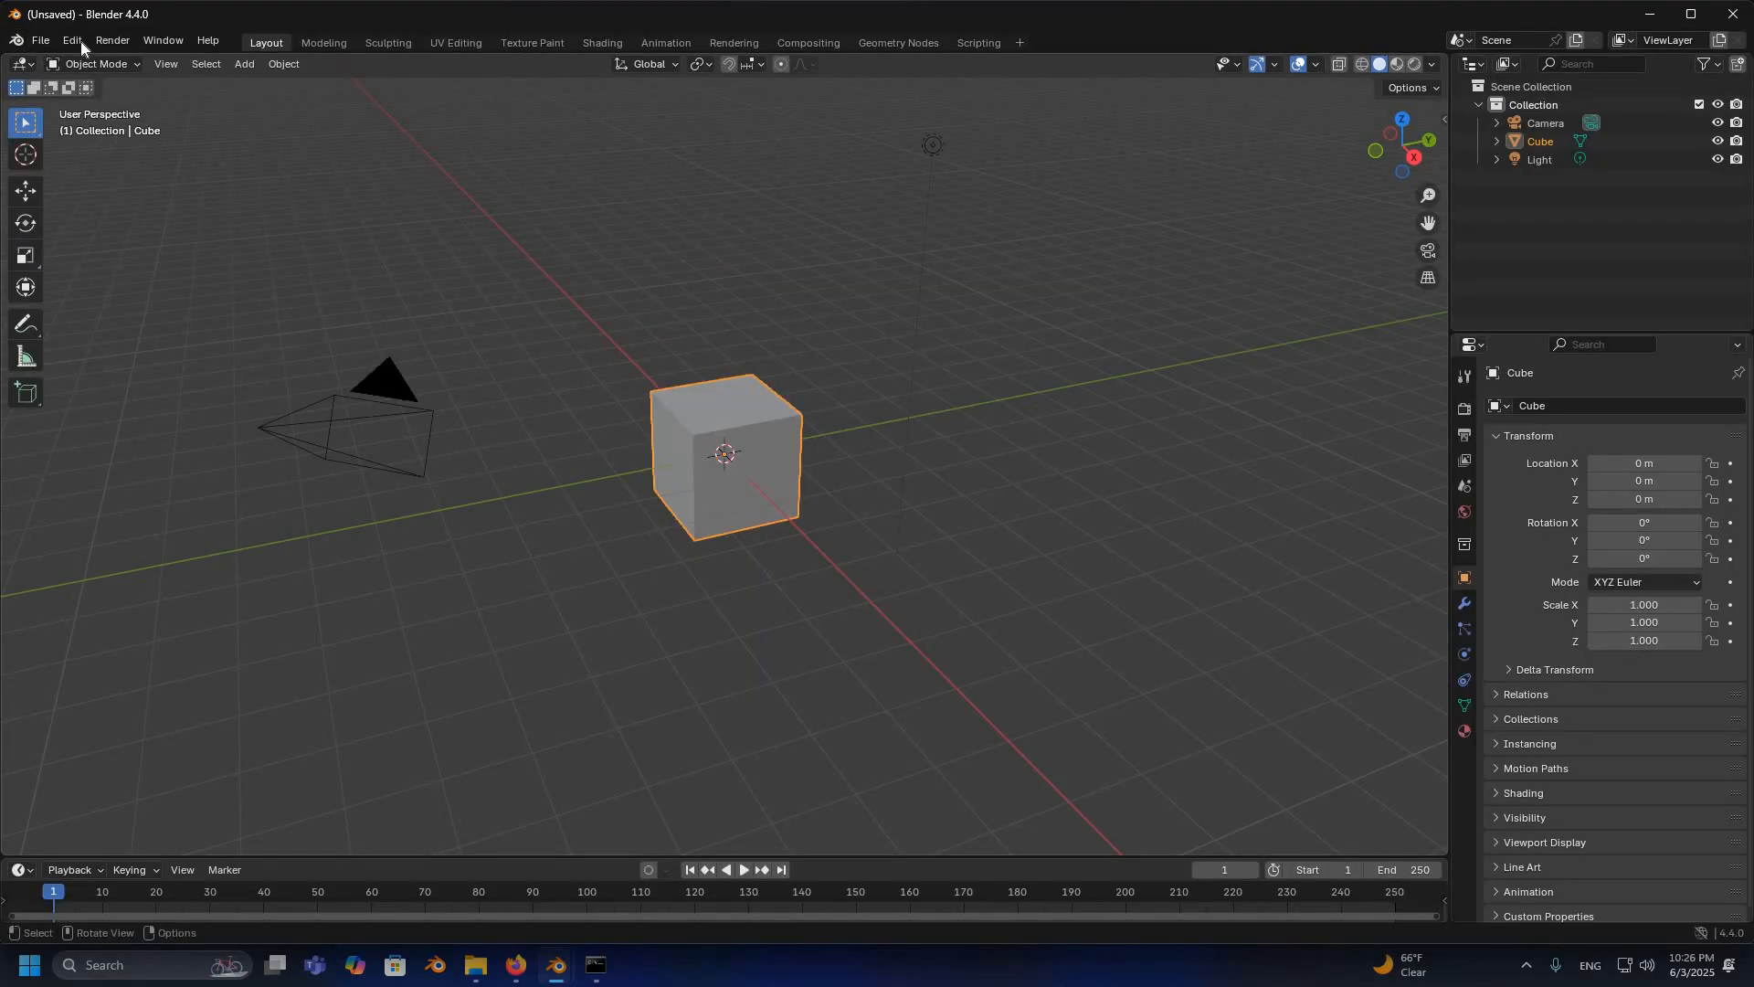
{"action": "left_click", "coordinate": [72, 40]}
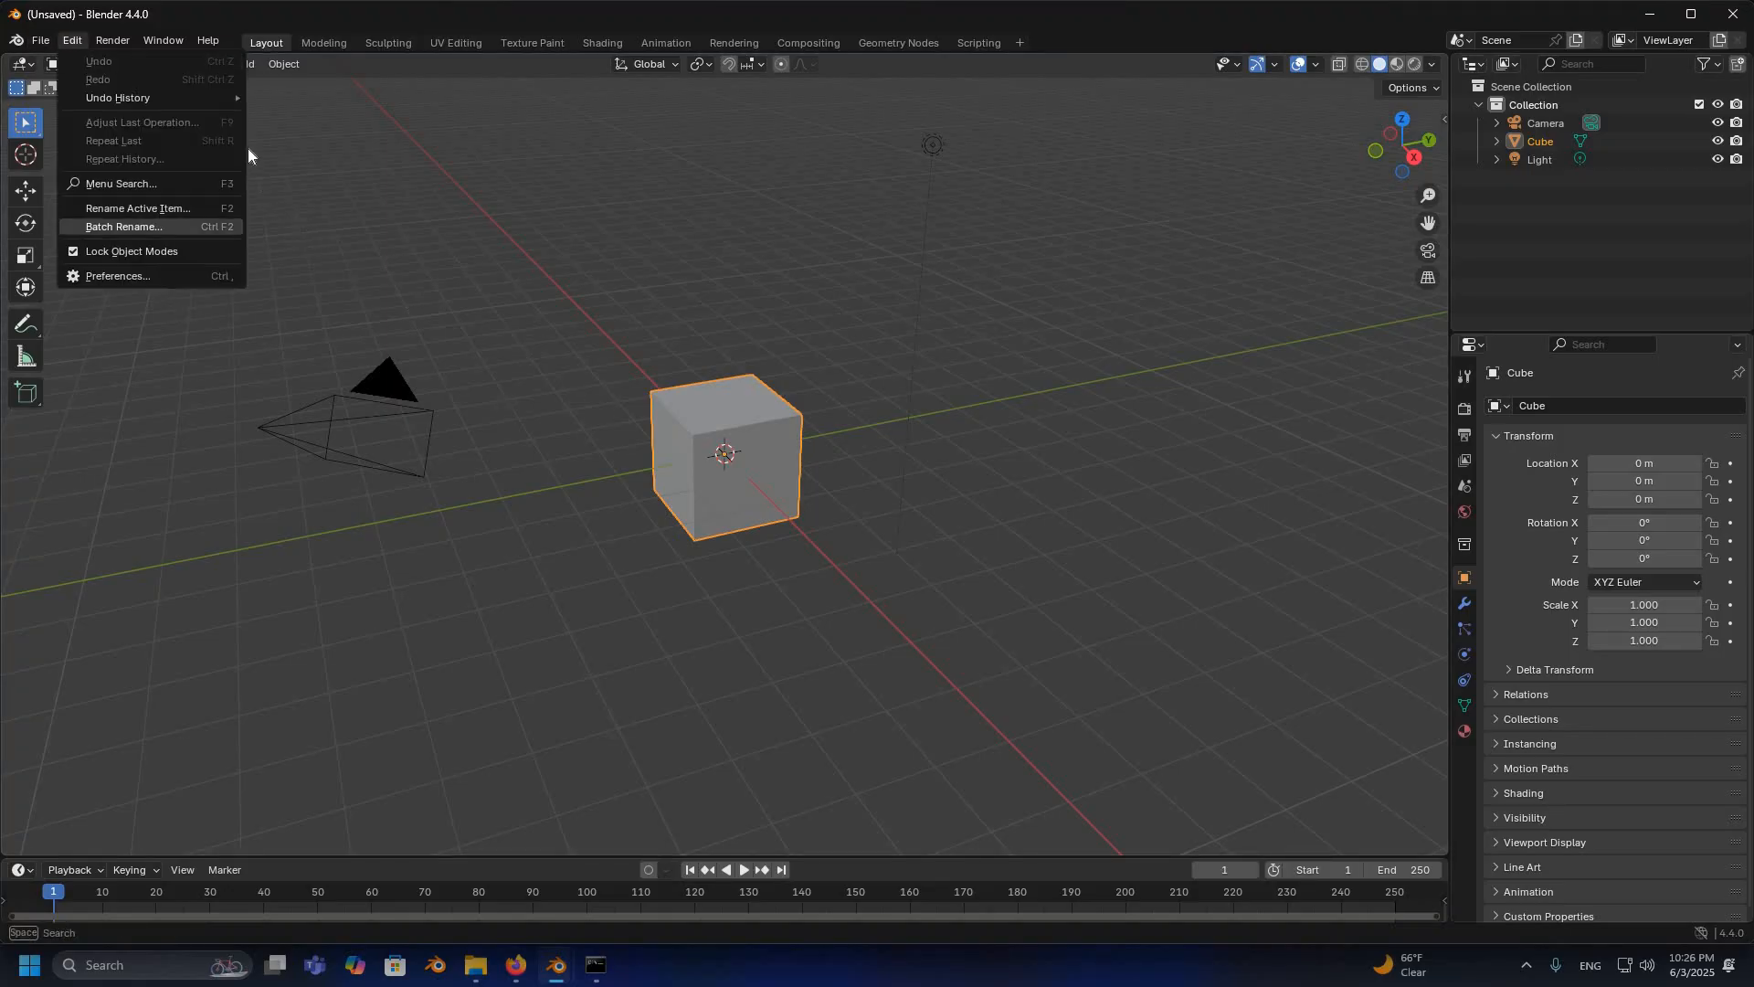
{"action": "left_click", "coordinate": [137, 275]}
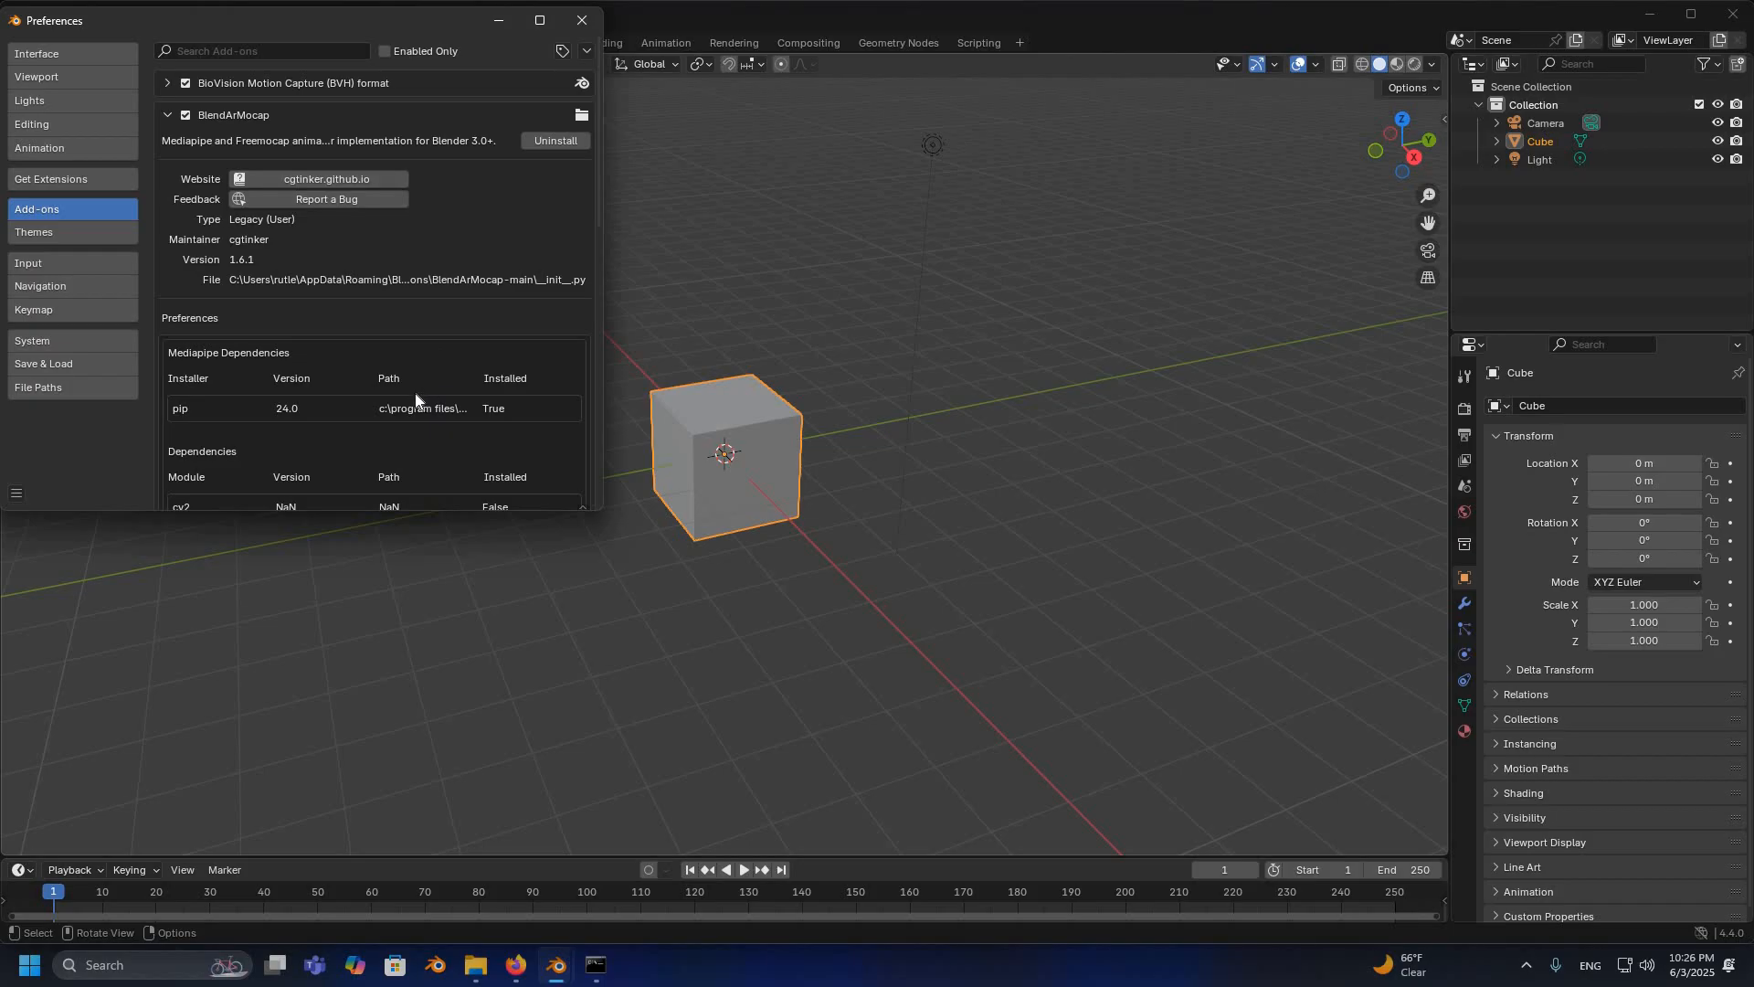
{"action": "scroll", "coordinate": [415, 393], "scroll_direction": "down", "scroll_amount": 5}
{"action": "left_click", "coordinate": [407, 388]}
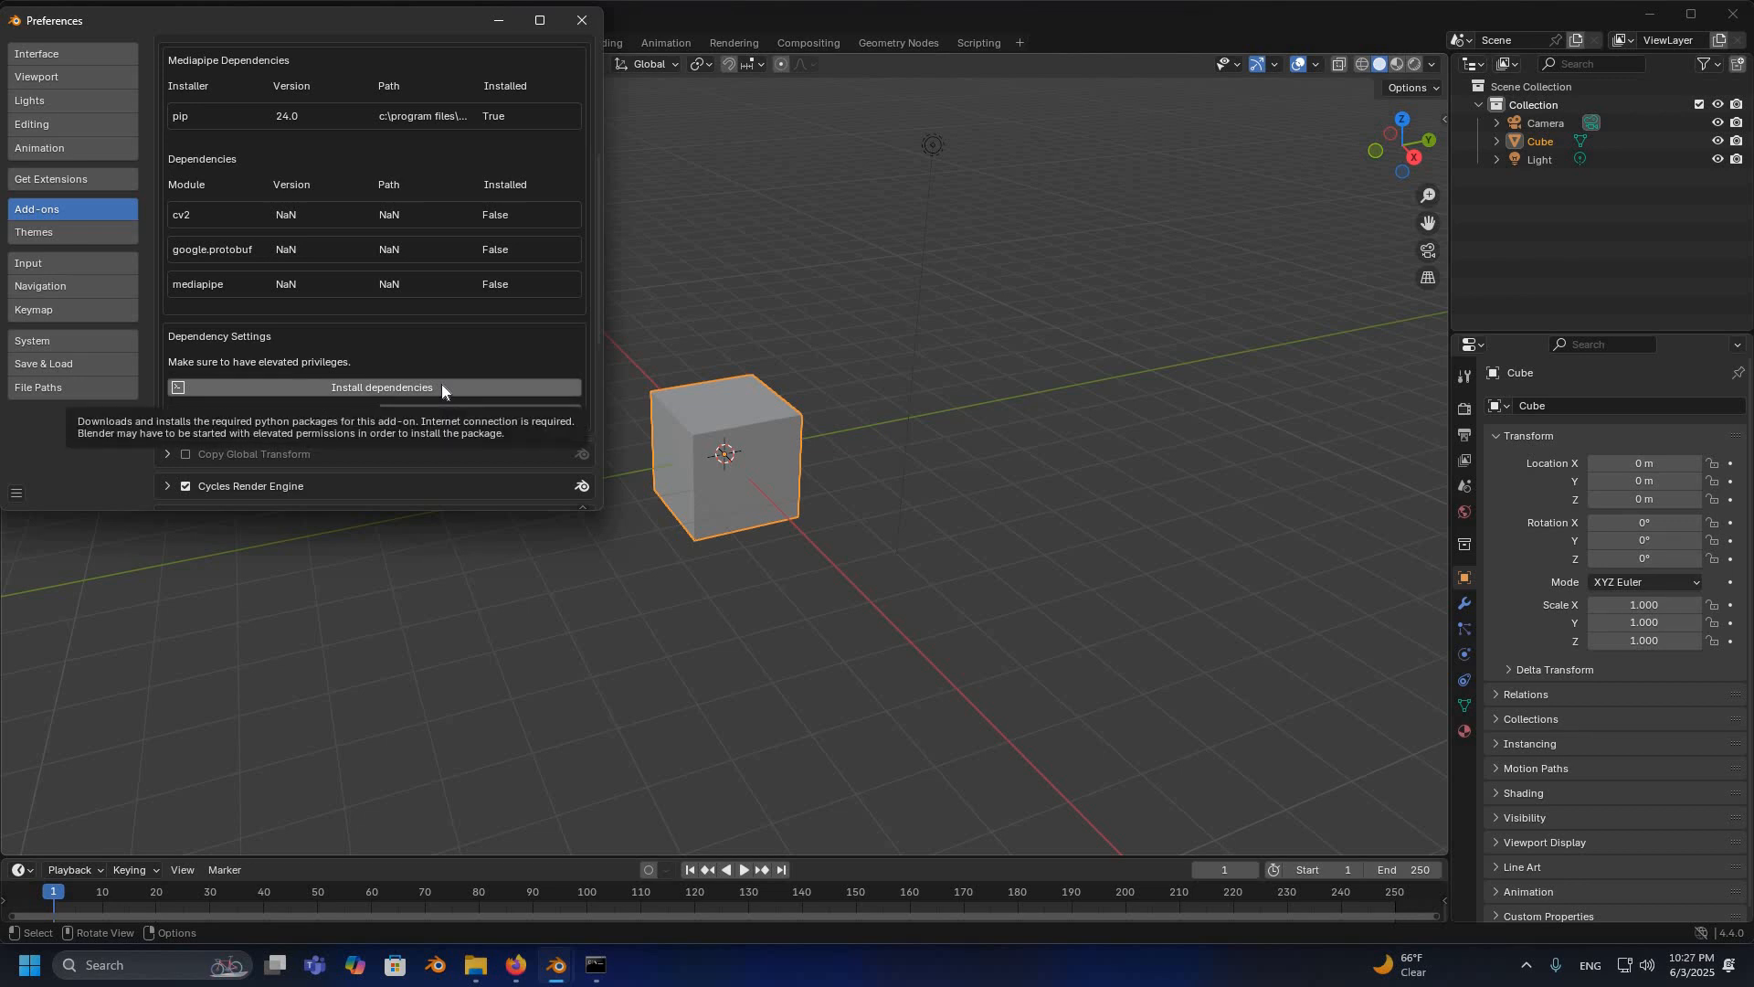
{"action": "left_click", "coordinate": [442, 388]}
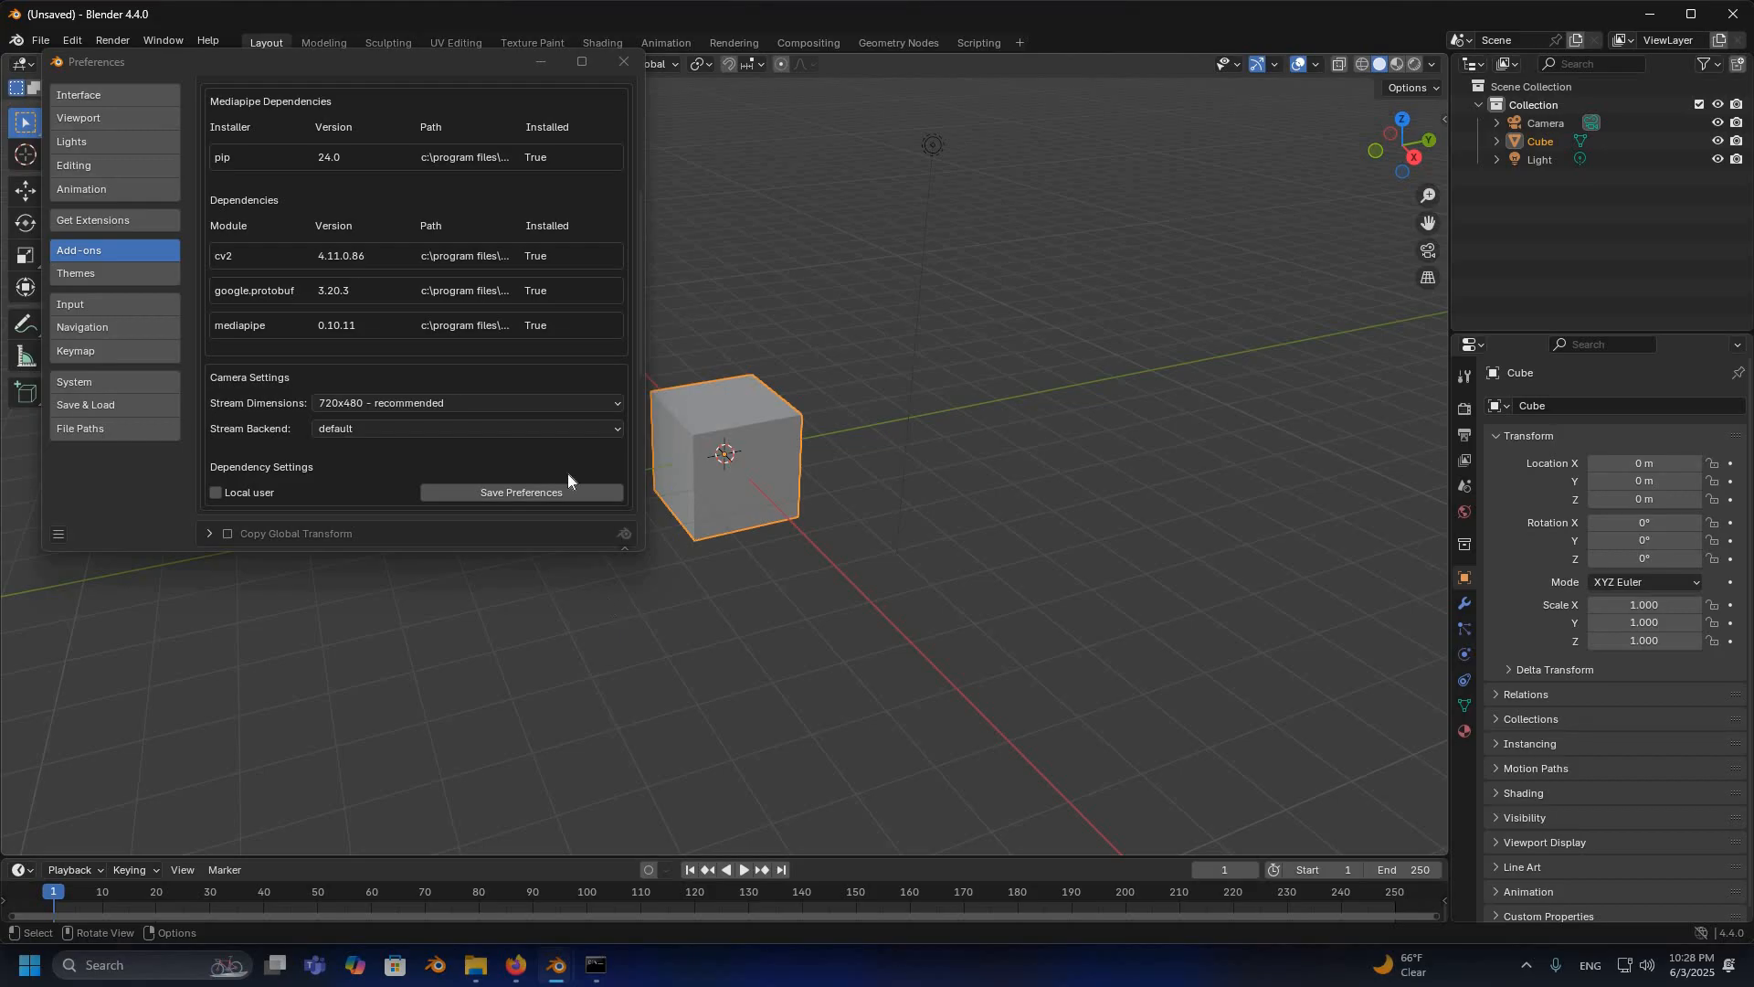
Step: Close the Preferences and expand BlendArMocap's Mediapipe section in the 3D viewport's sidebar
{"action": "left_click", "coordinate": [541, 262]}
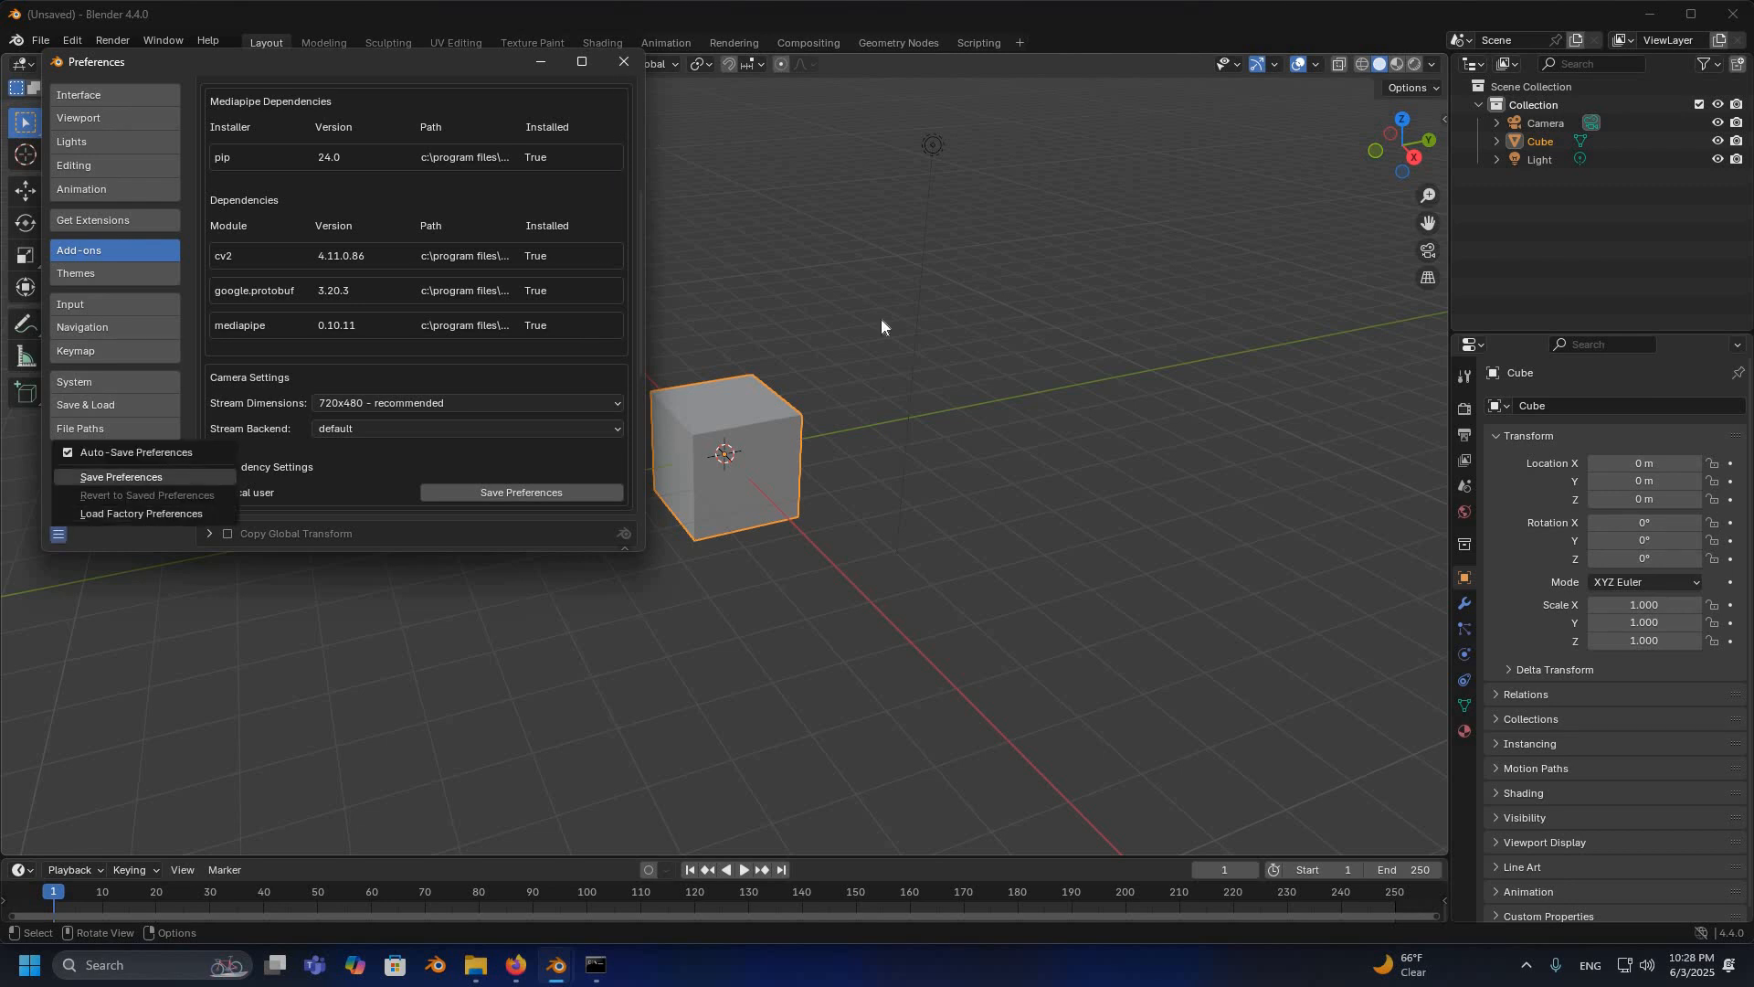
{"action": "left_click", "coordinate": [624, 62]}
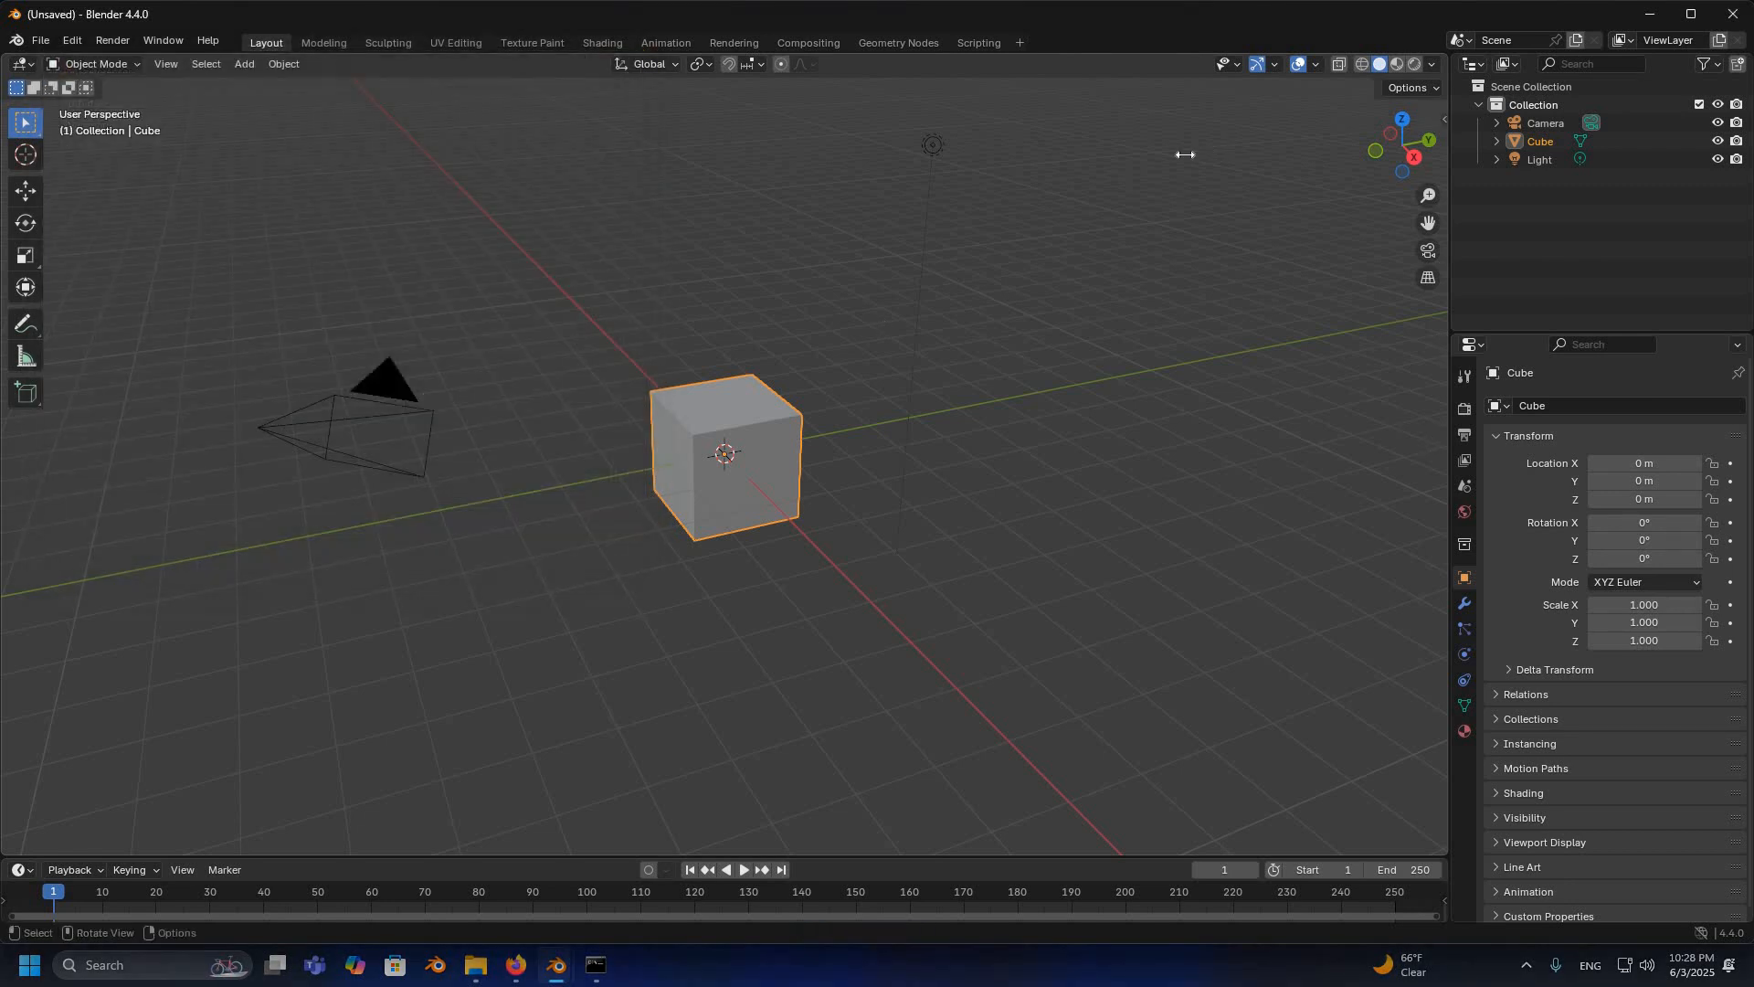
{"action": "left_click", "coordinate": [1445, 119]}
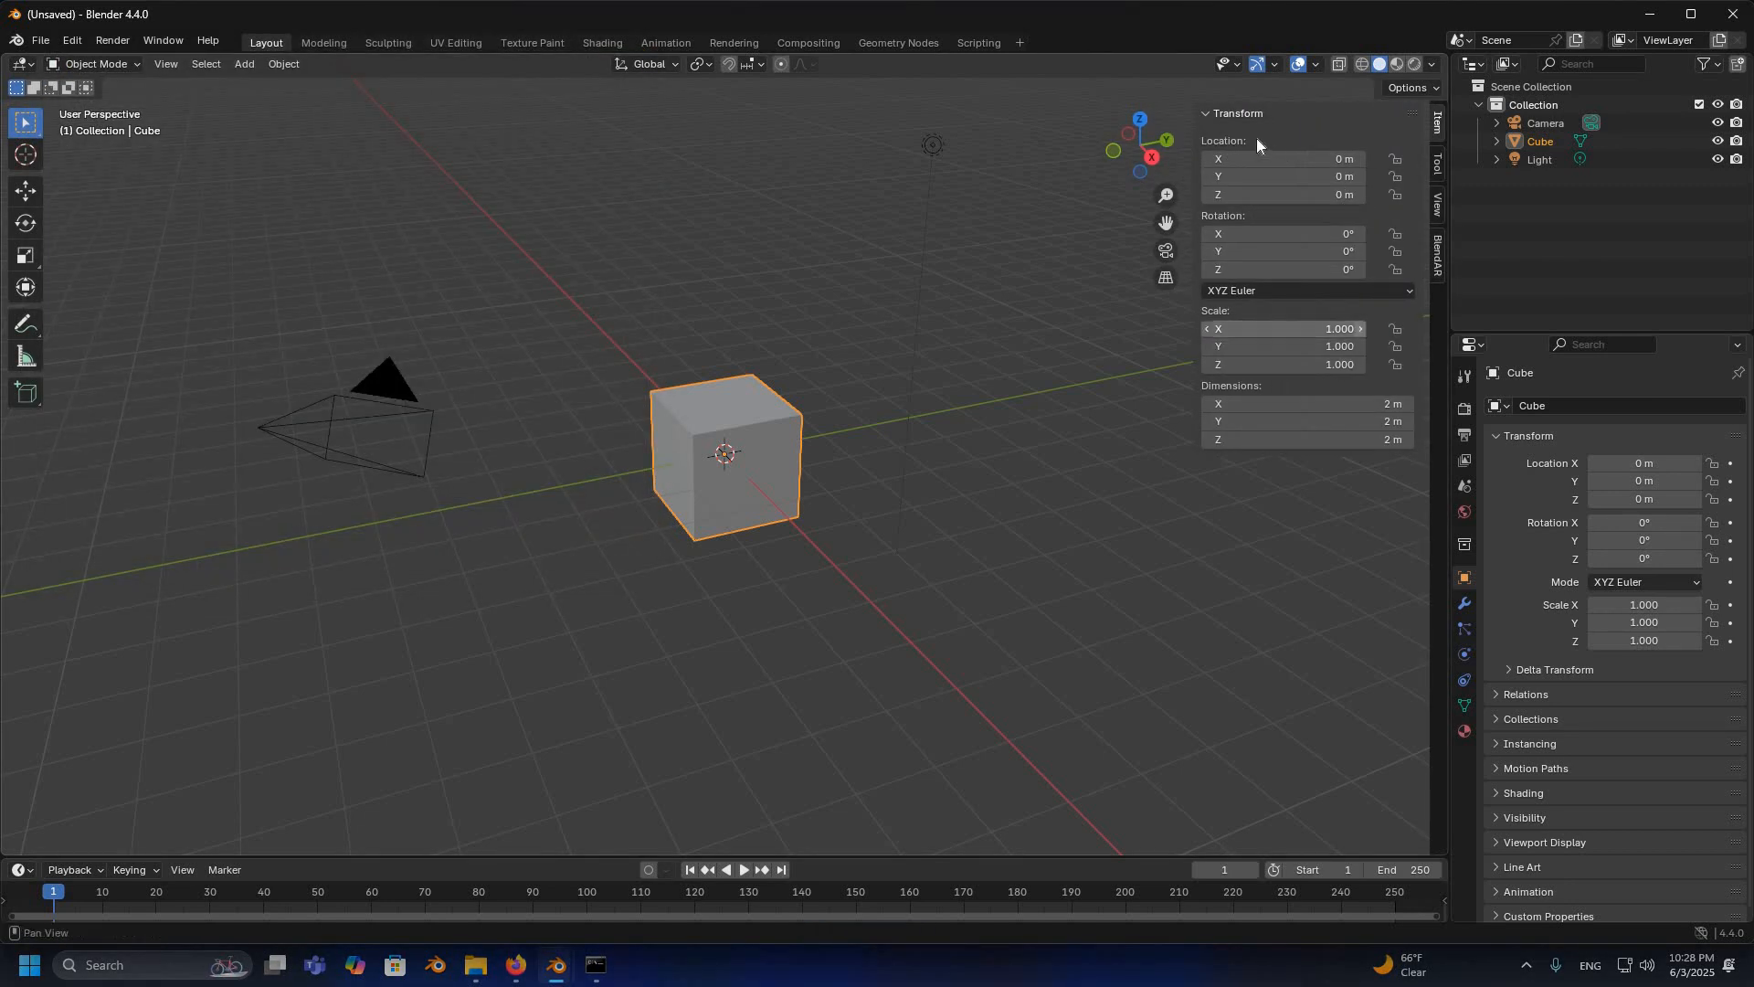
{"action": "left_click", "coordinate": [1438, 256]}
{"action": "left_click", "coordinate": [1321, 136]}
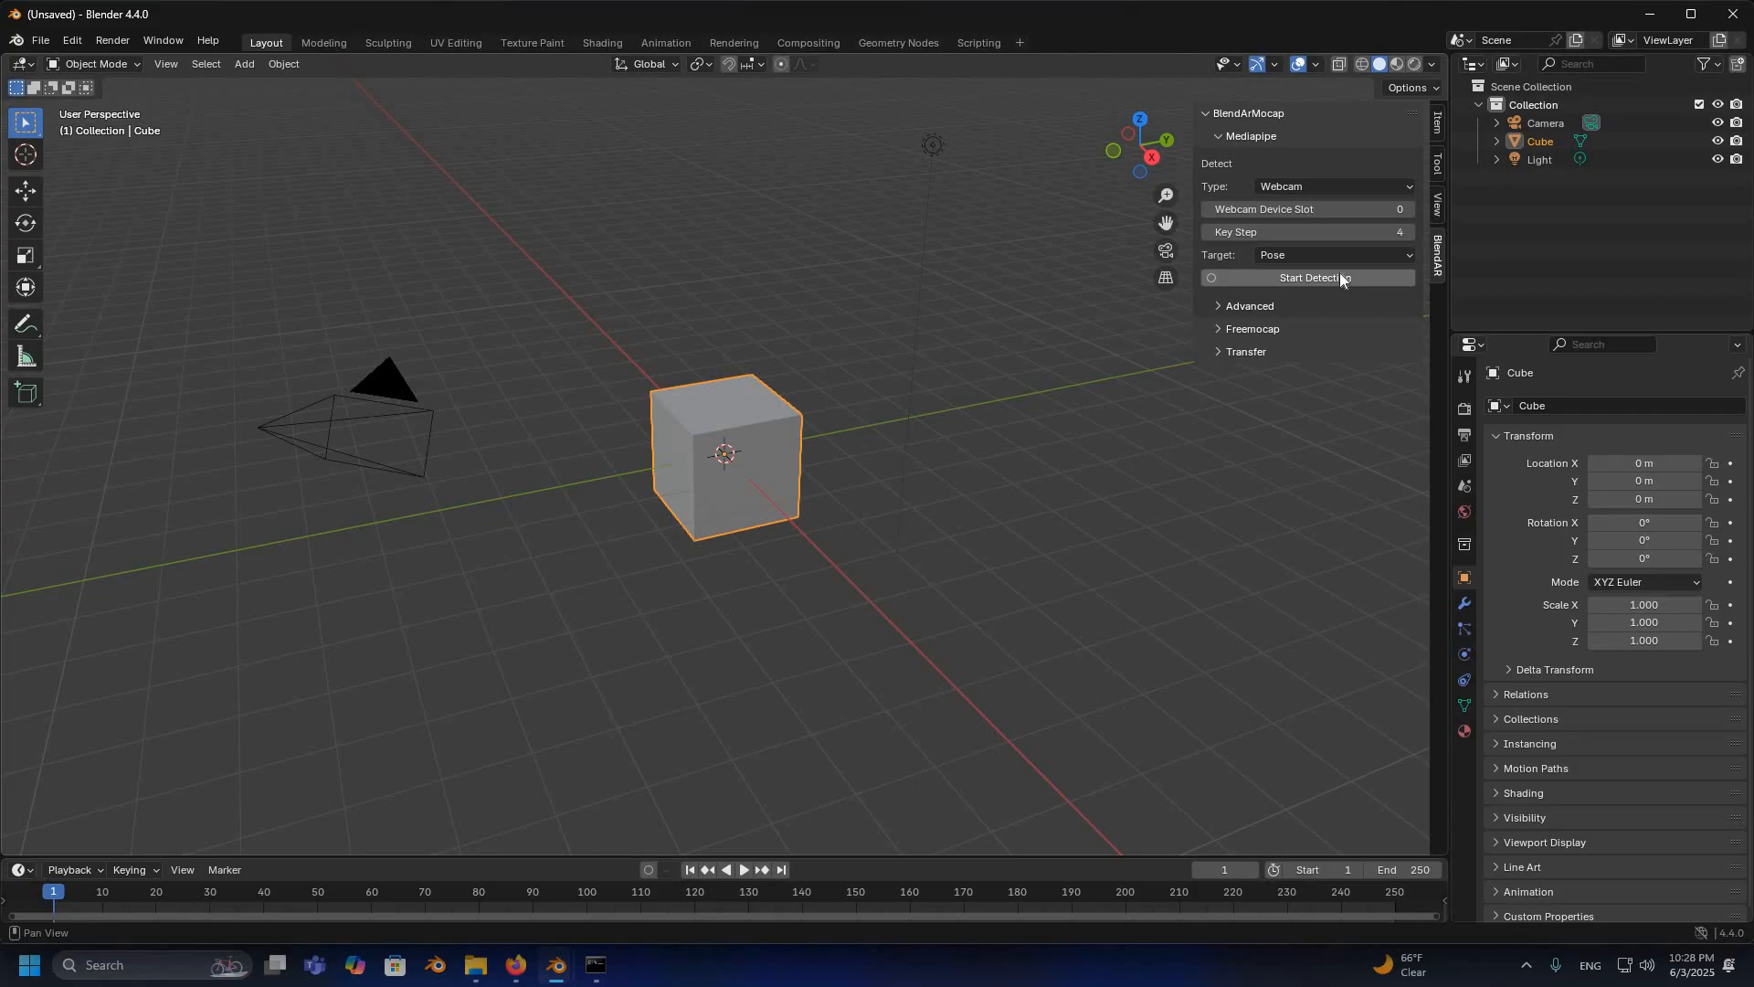
Step: Set the Mediapipe detection type to Movie and load Can't Leave (Face).mov from E:\ESMLines\S1E1
{"action": "left_click", "coordinate": [1407, 188]}
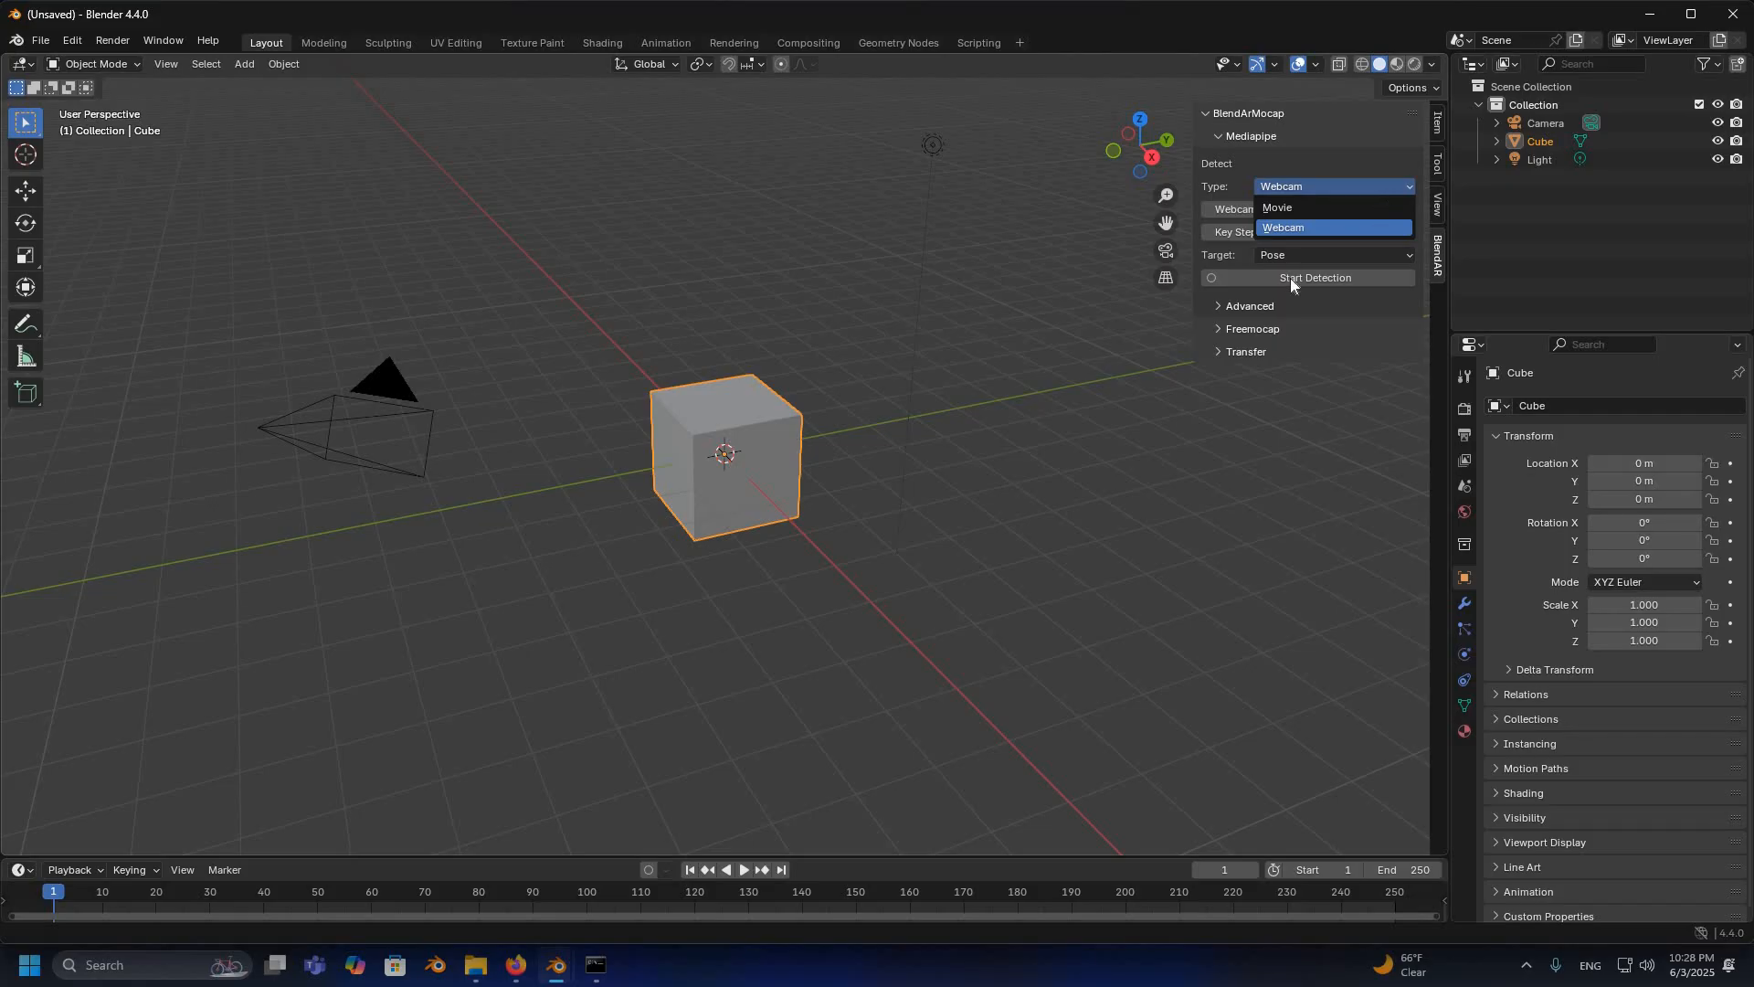
{"action": "left_click", "coordinate": [1292, 208]}
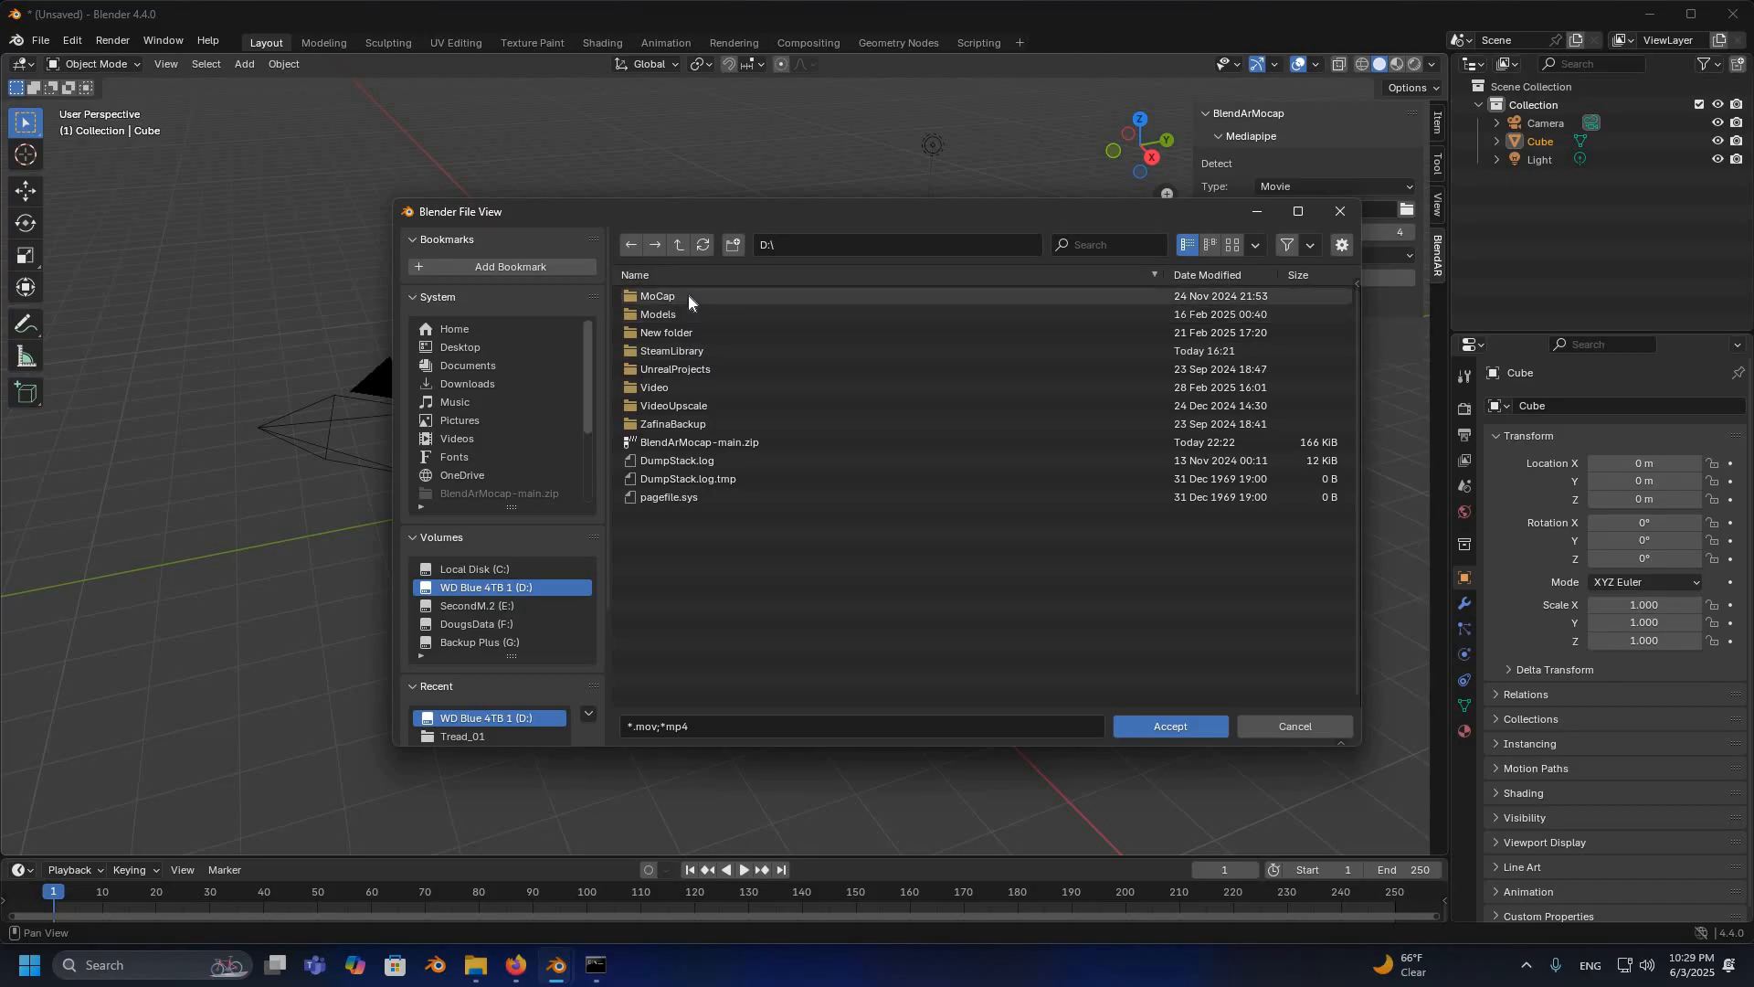
{"action": "left_click", "coordinate": [528, 607]}
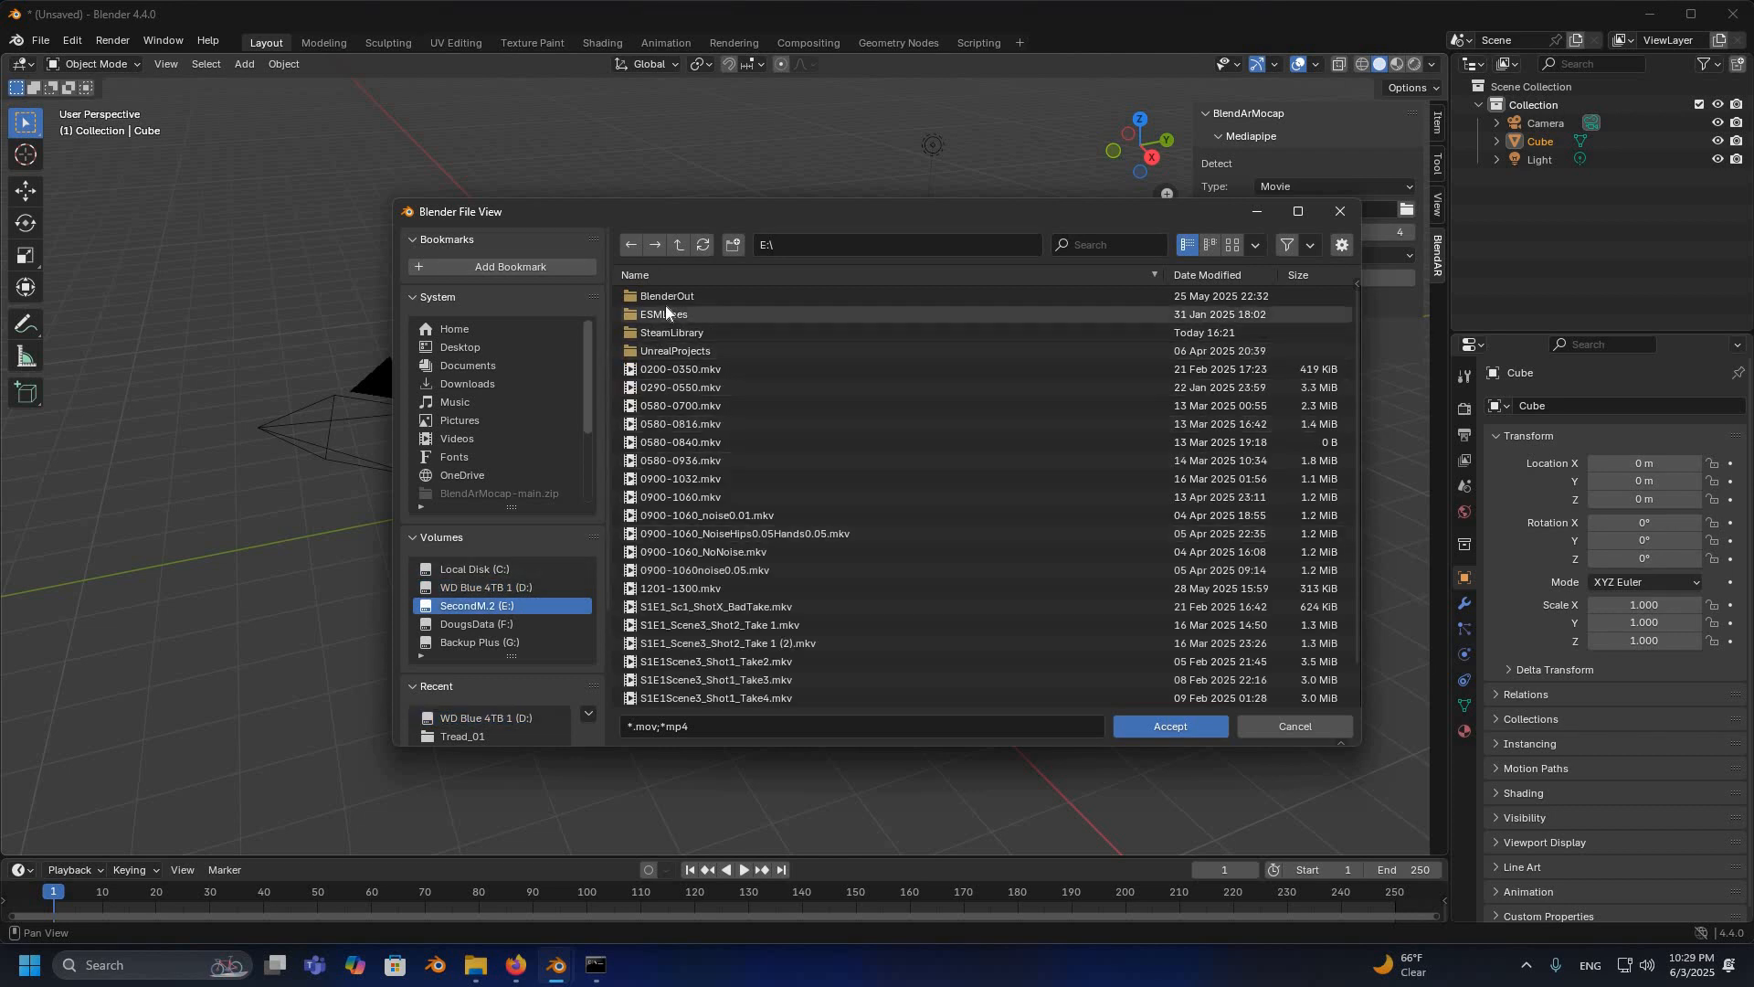
{"action": "left_click", "coordinate": [673, 315]}
{"action": "left_click", "coordinate": [687, 300]}
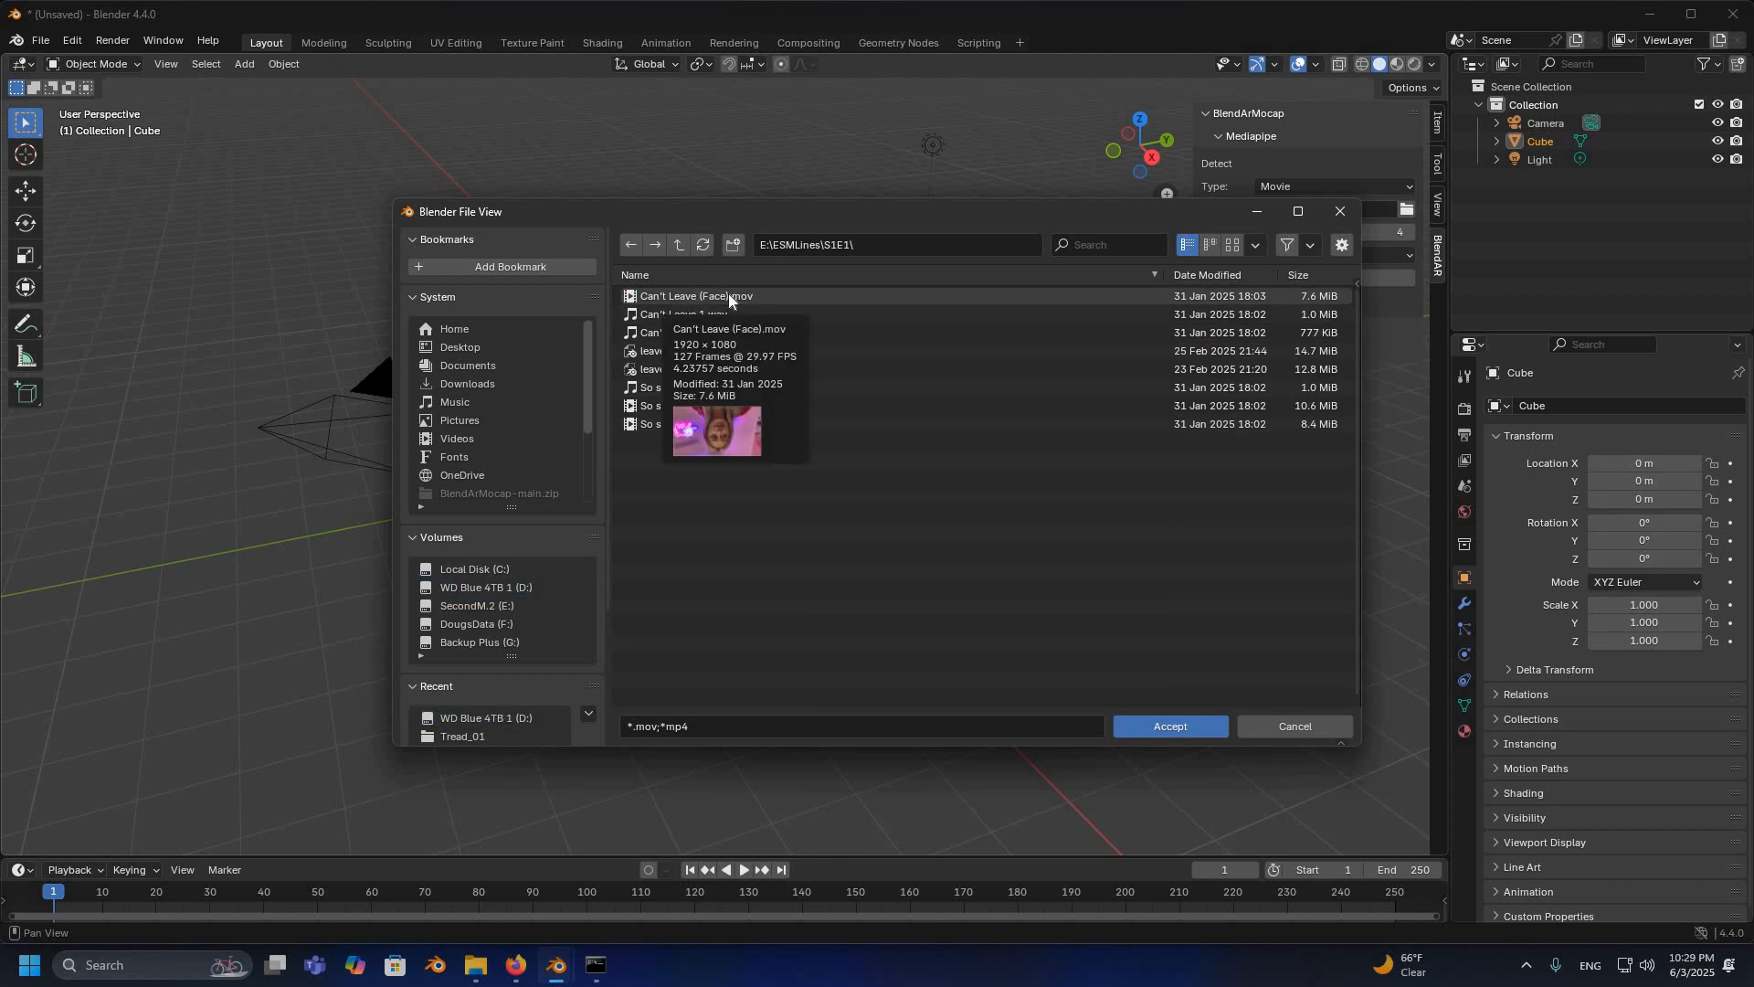
{"action": "left_click", "coordinate": [738, 299]}
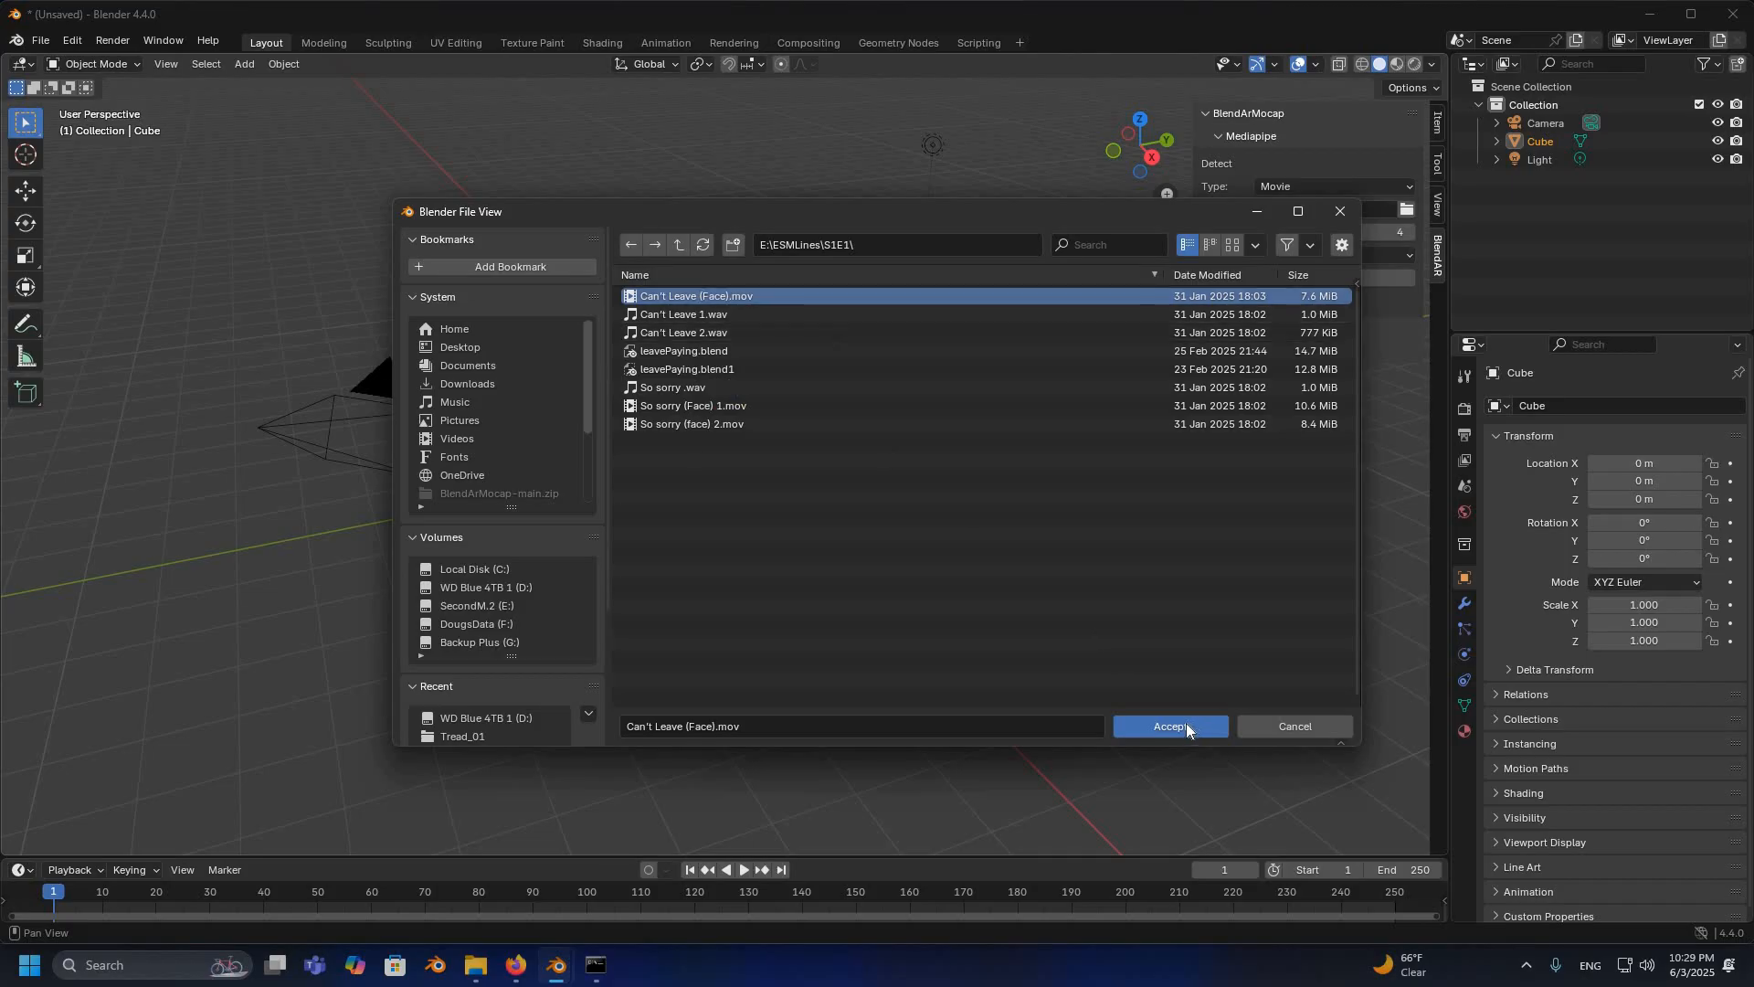
{"action": "key", "text": "Return"}
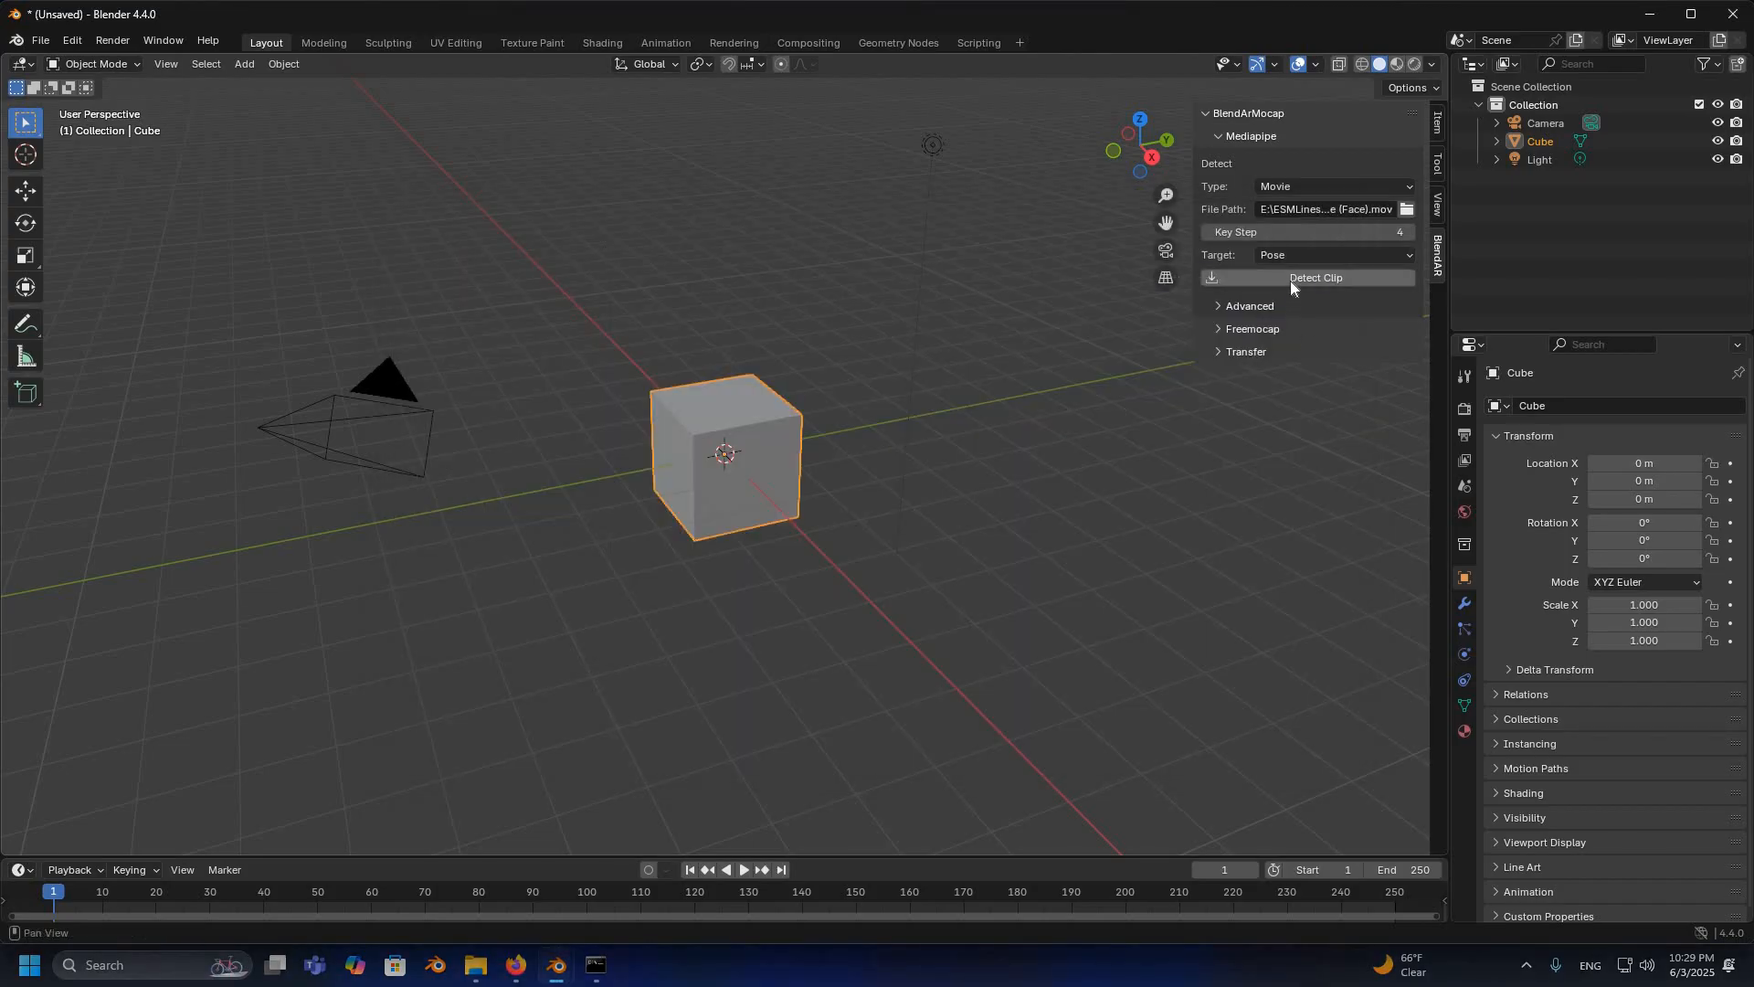
Step: Run and stop a Pose detection on the loaded clip, and set the detection target to Face
{"action": "left_click", "coordinate": [1316, 277]}
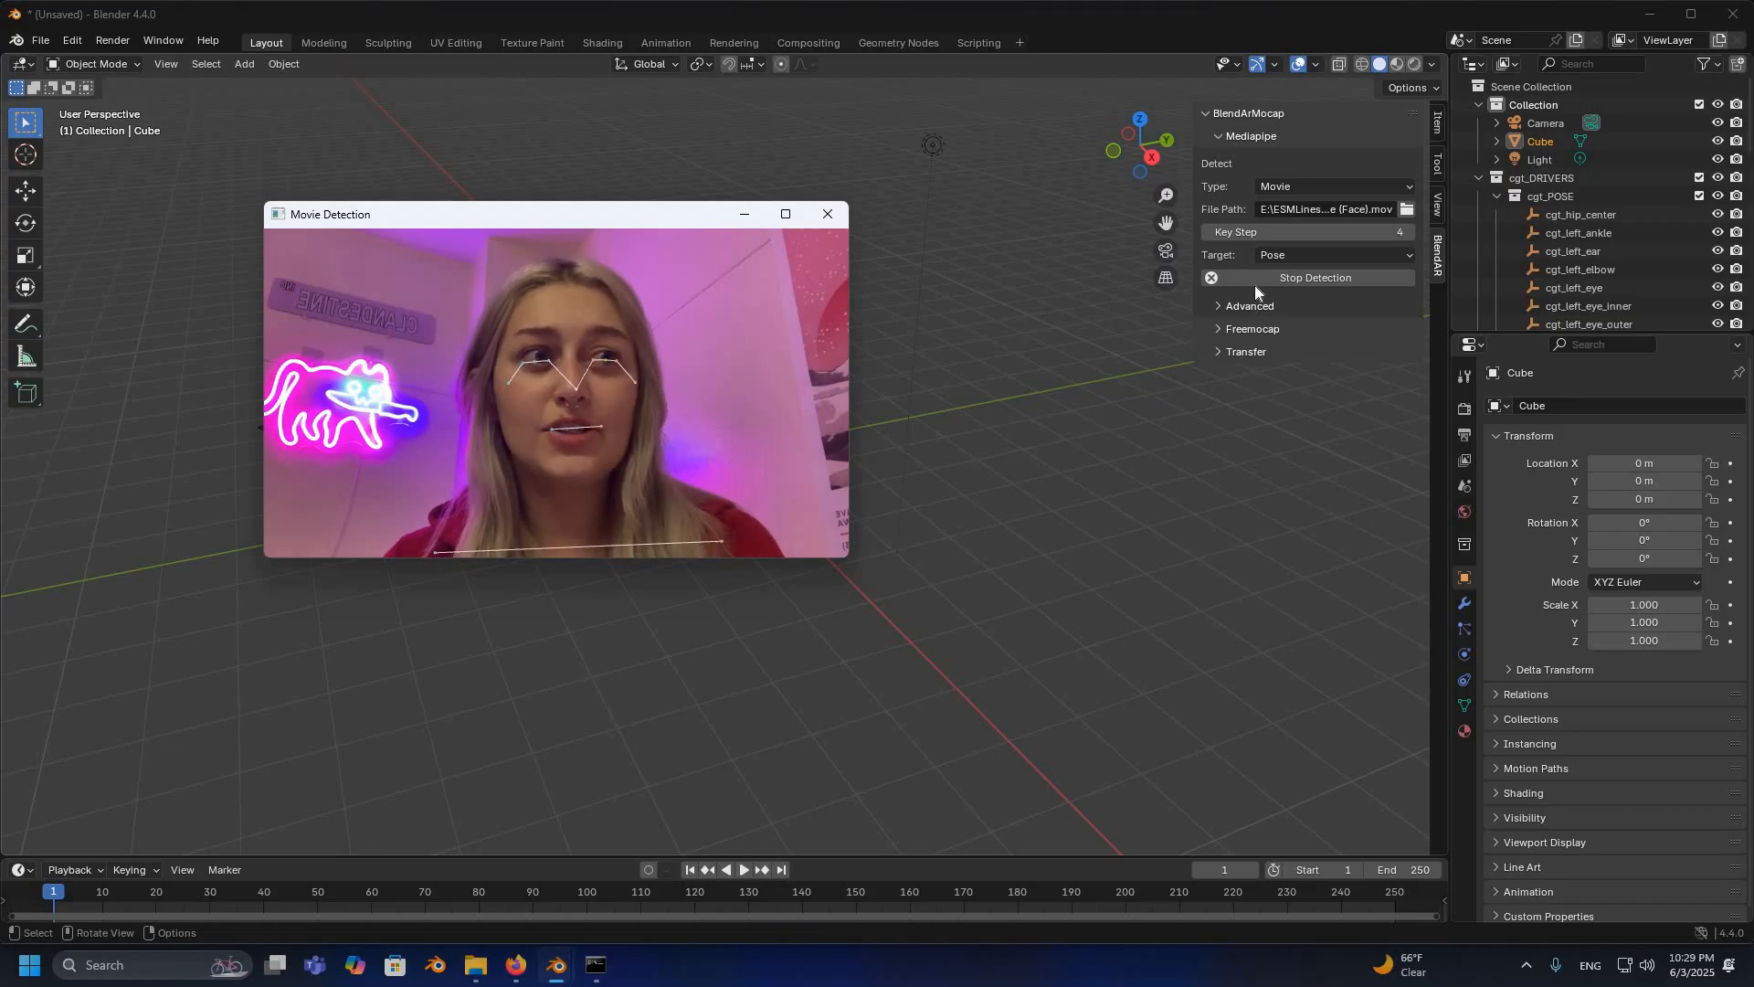
{"action": "left_click", "coordinate": [1310, 274]}
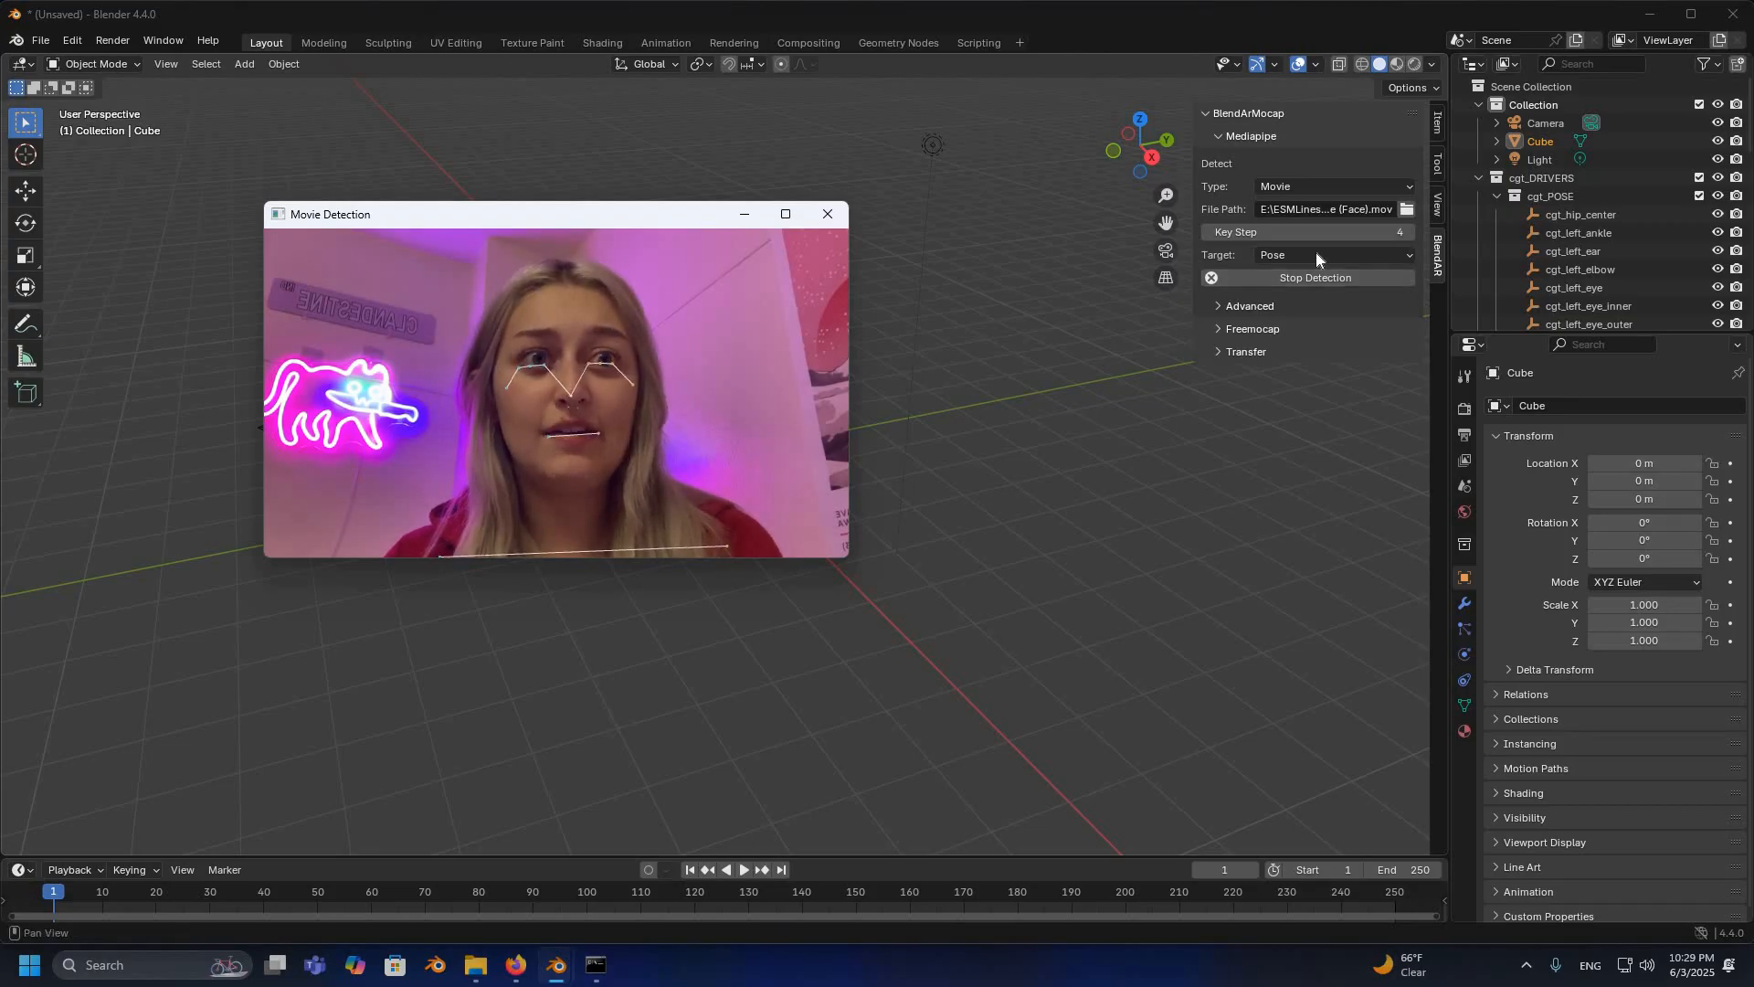
{"action": "left_click", "coordinate": [1315, 255]}
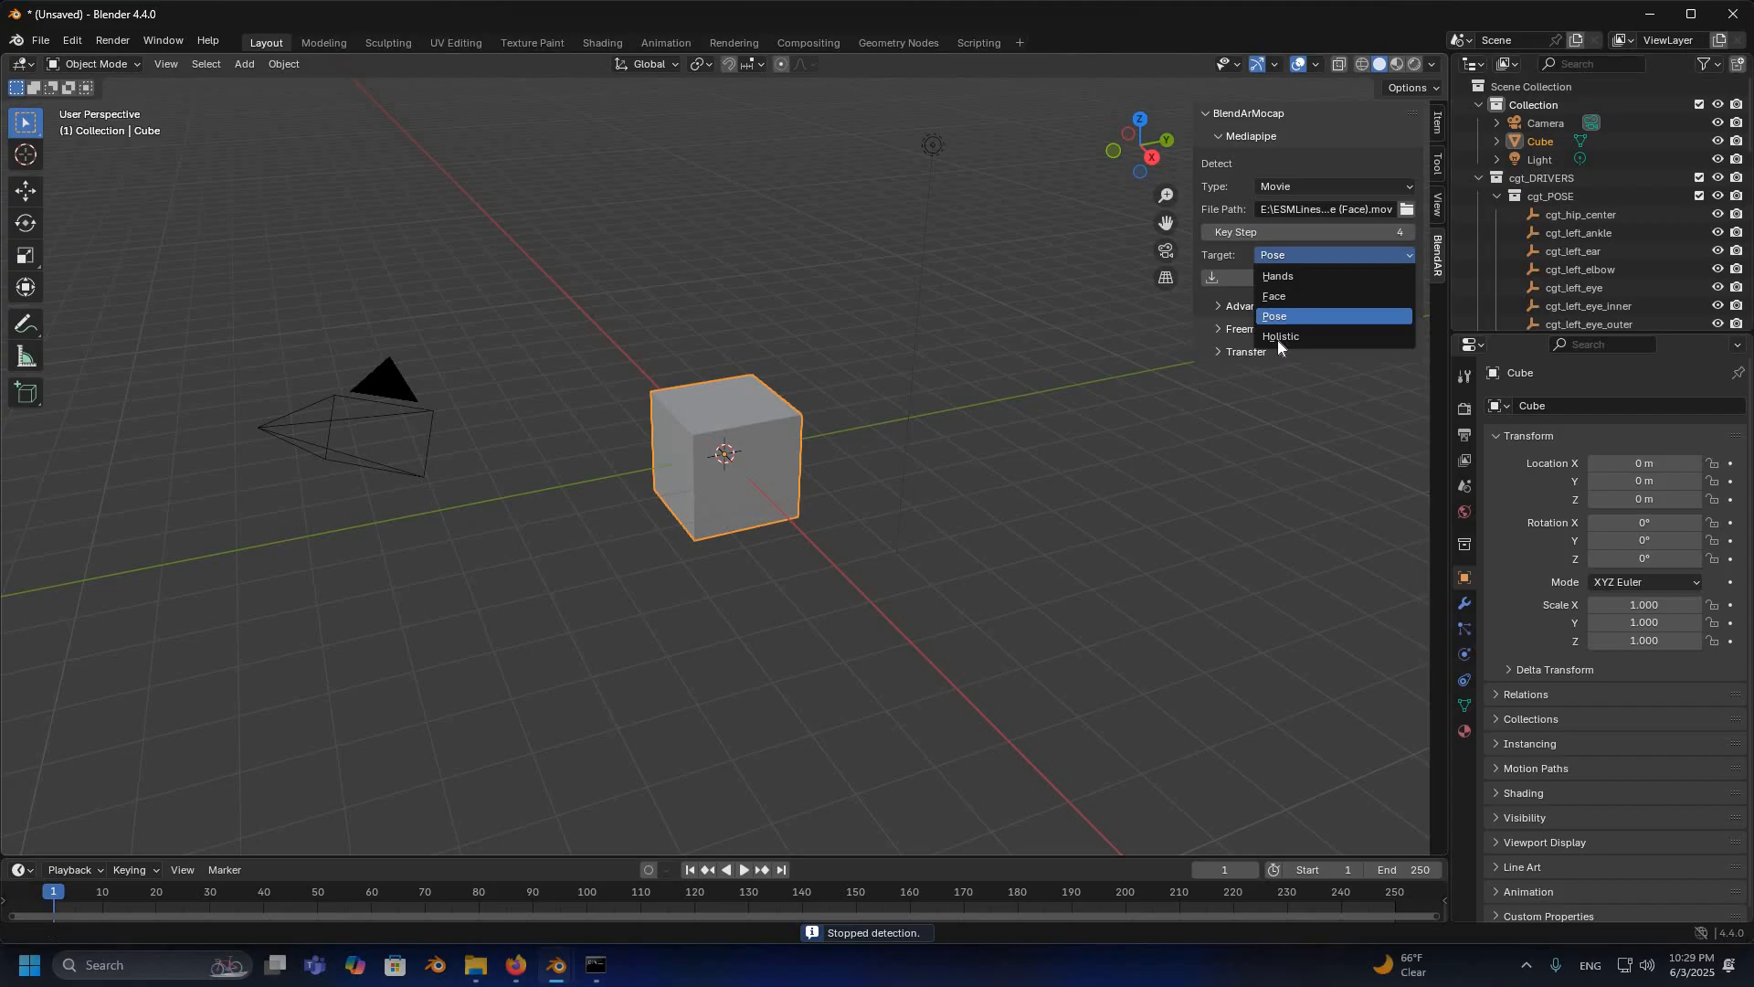
{"action": "left_click", "coordinate": [1292, 292]}
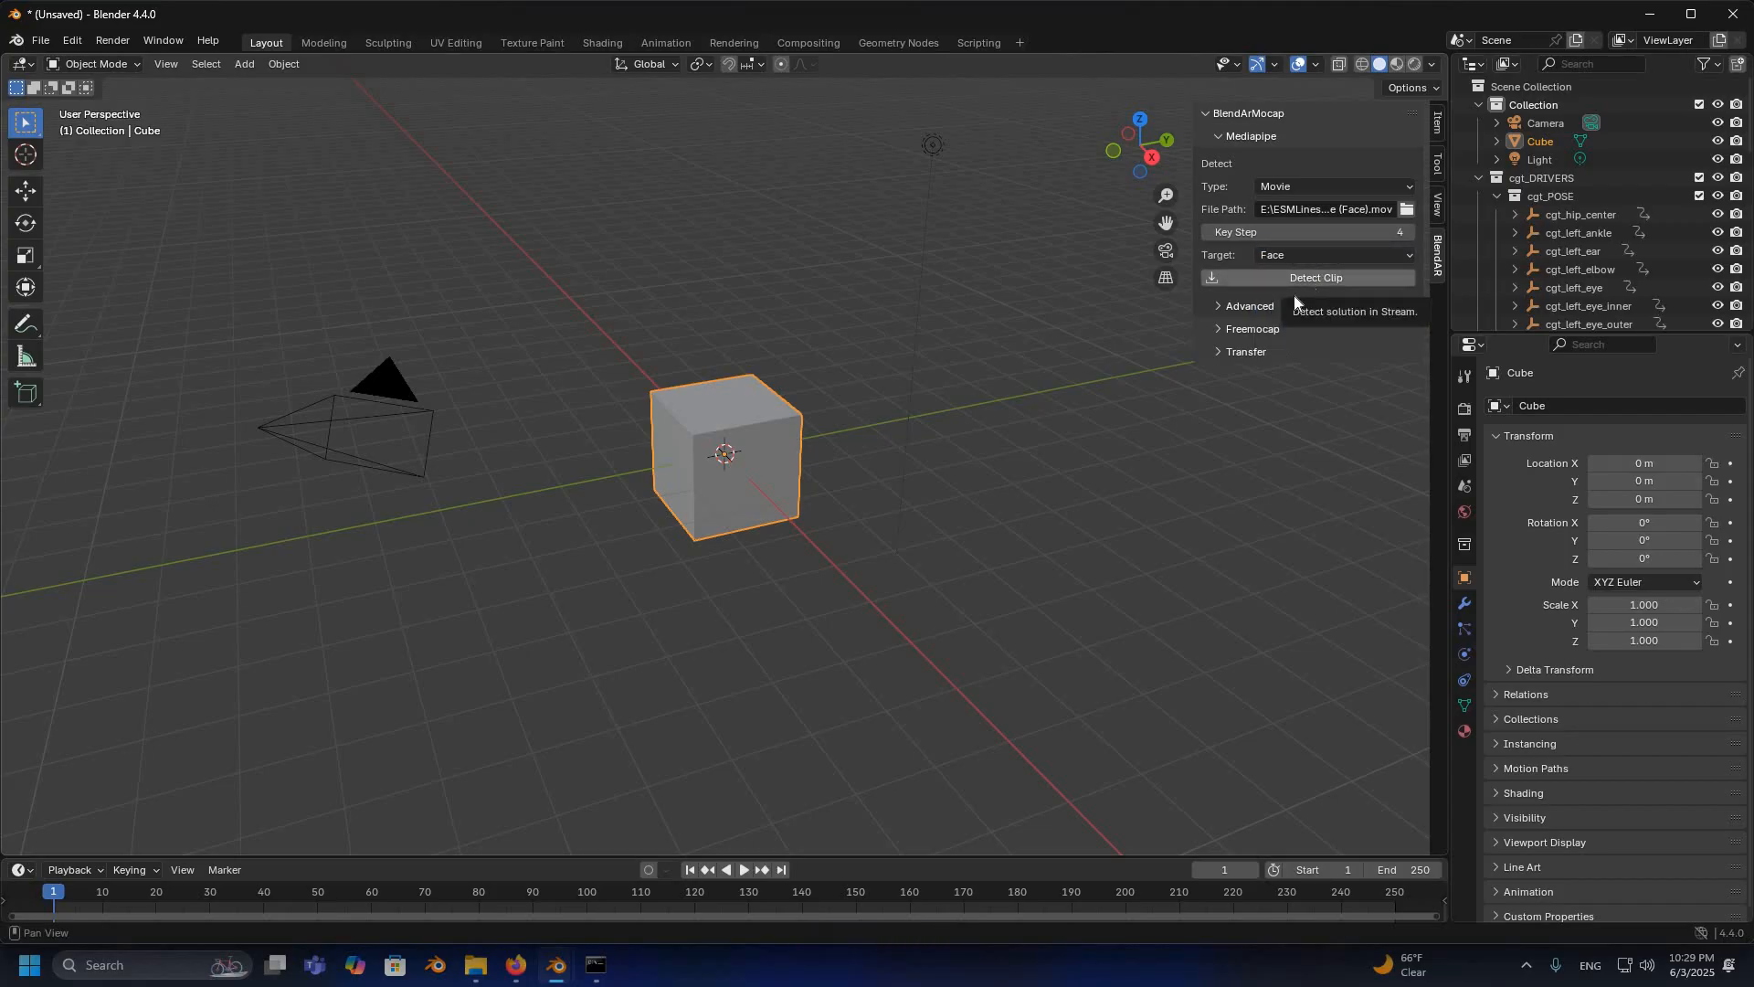
Step: Run the Face detection on the loaded movie clip and expand BlendArMocap's Freemocap section
{"action": "left_click", "coordinate": [1316, 278]}
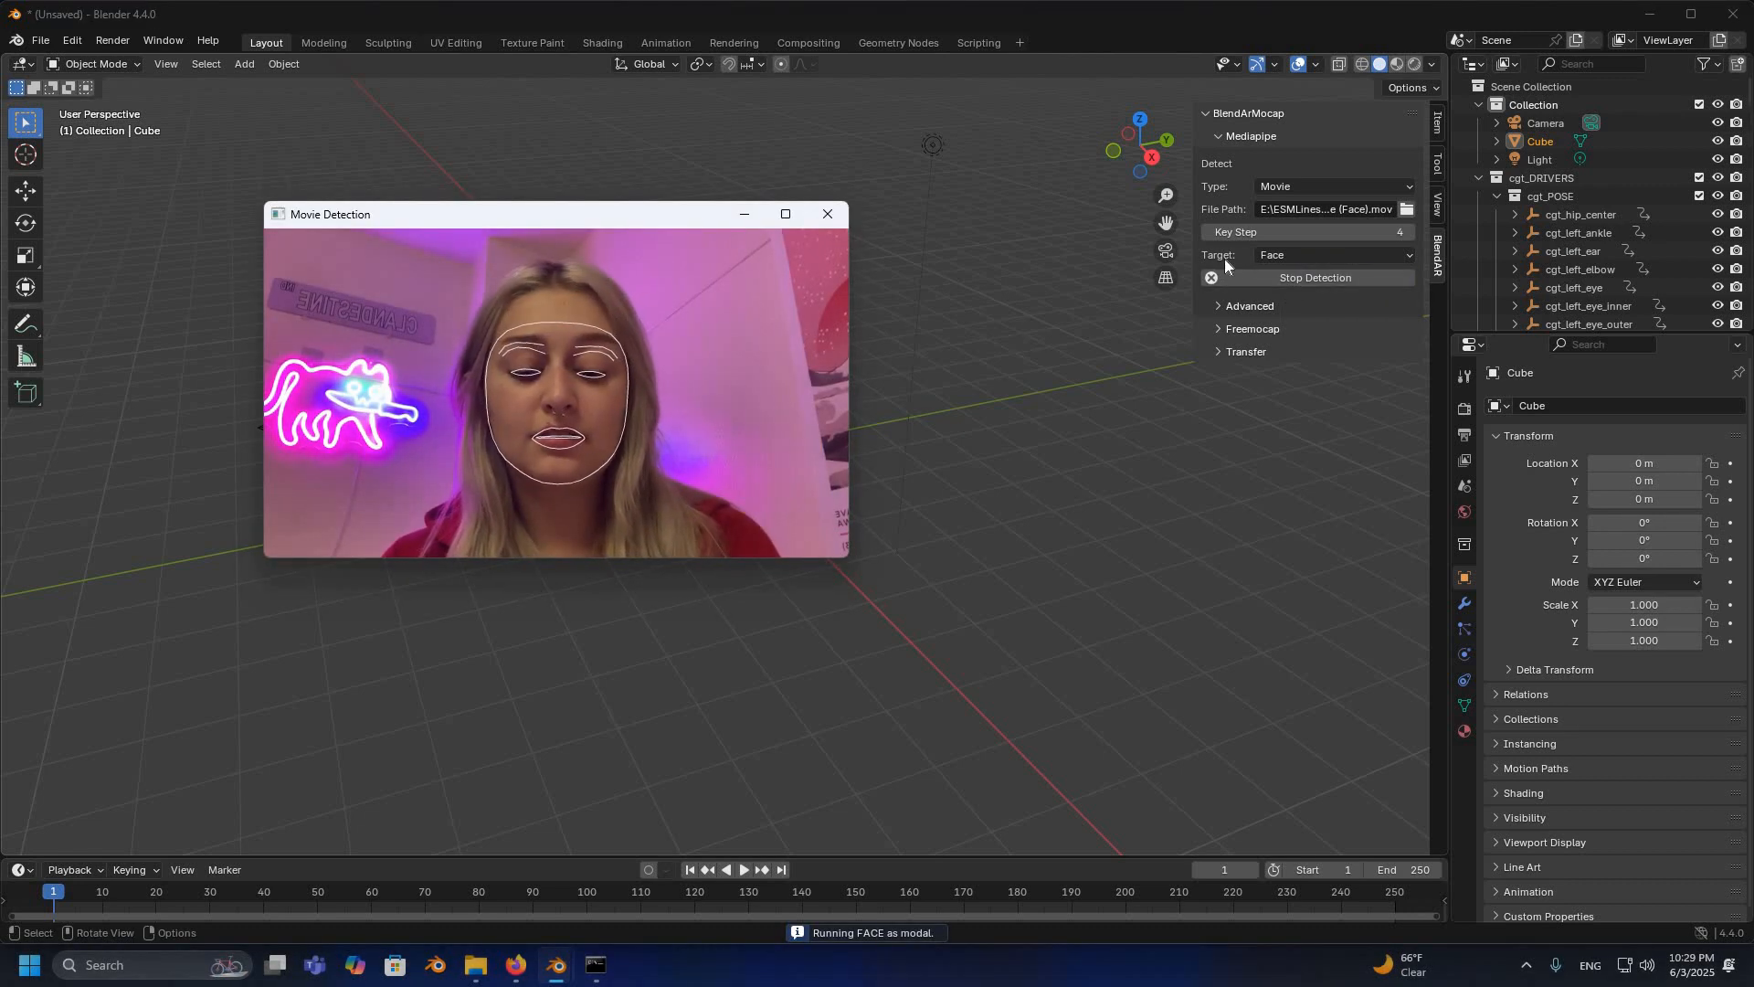
{"action": "left_click", "coordinate": [1227, 331]}
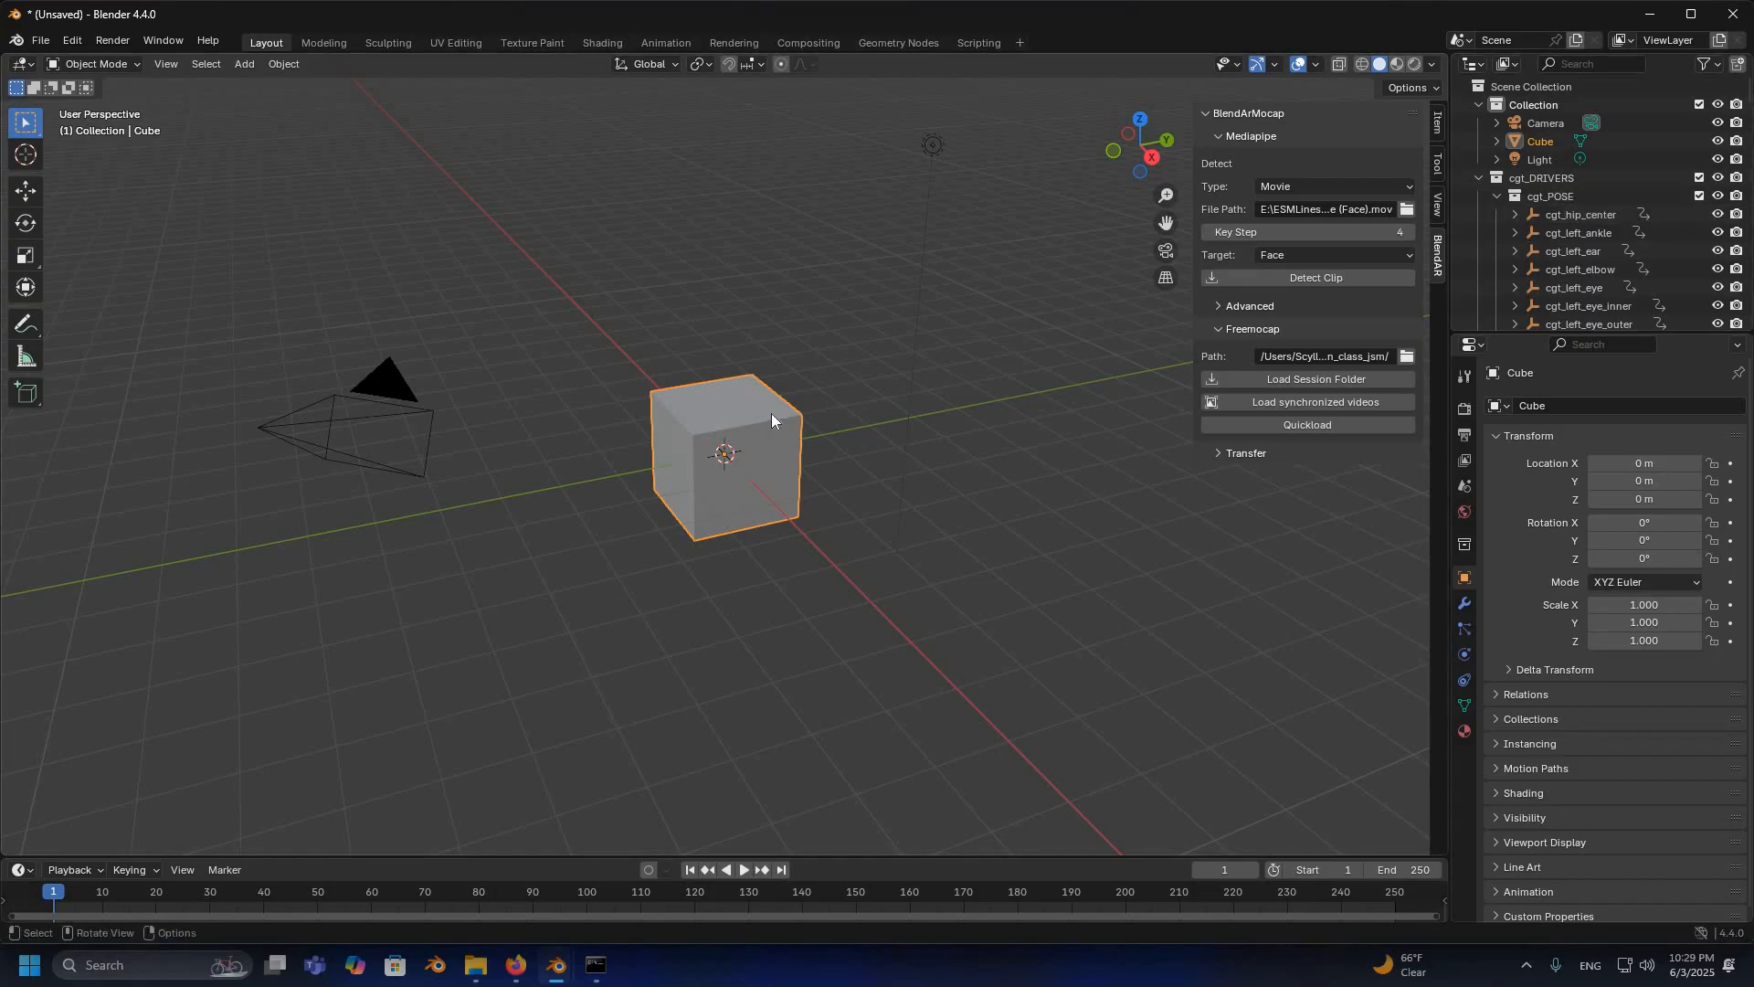
Step: Delete the default cube and play the captured face animation in the viewport
{"action": "key", "text": "Delete"}
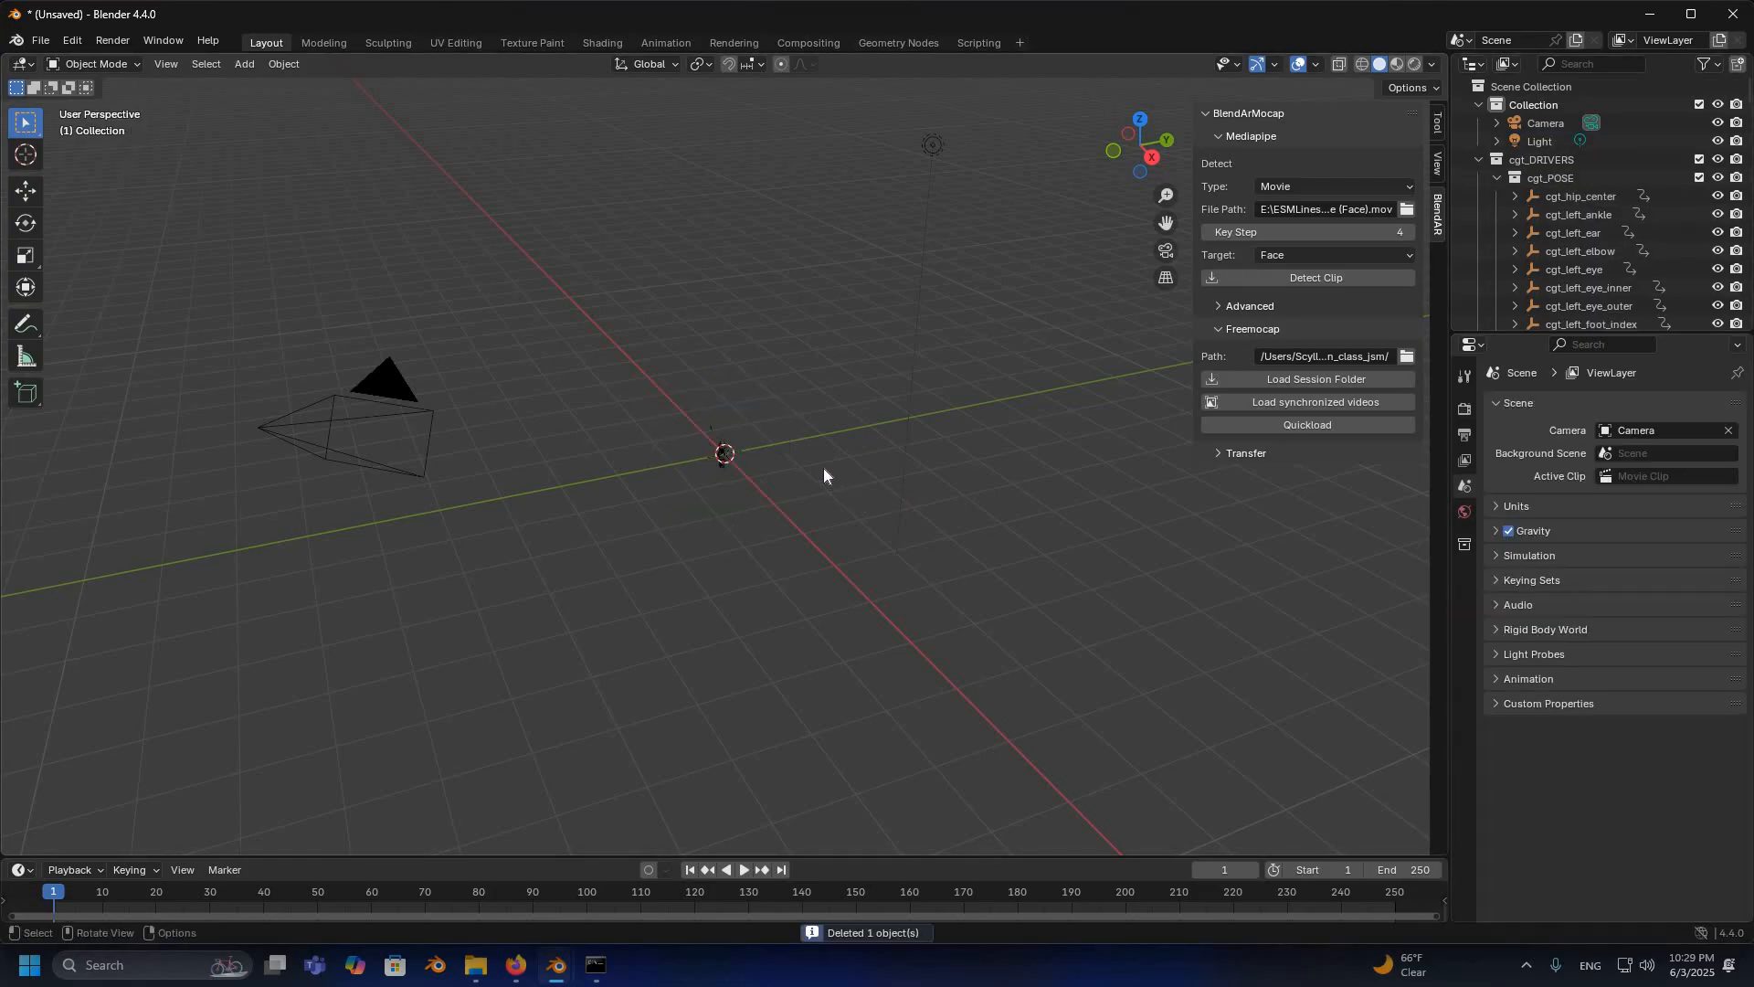
{"action": "middle_click_drag", "start_coordinate": [824, 468], "coordinate": [751, 875]}
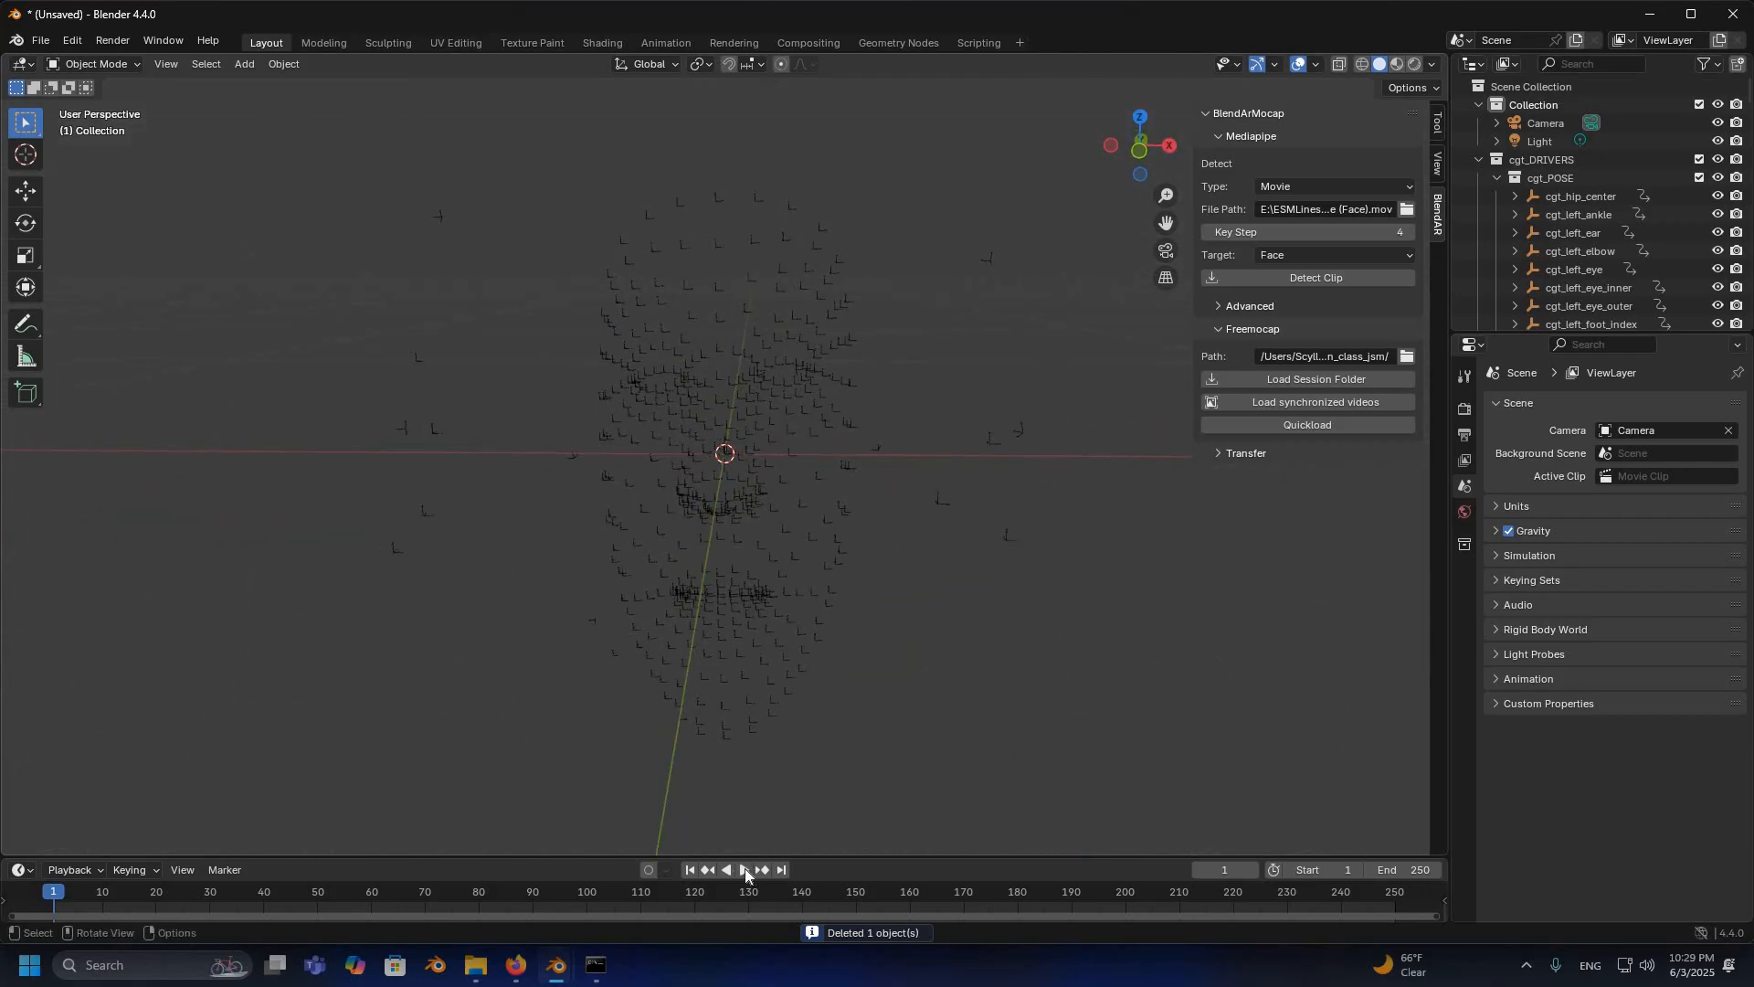
{"action": "key", "text": "space"}
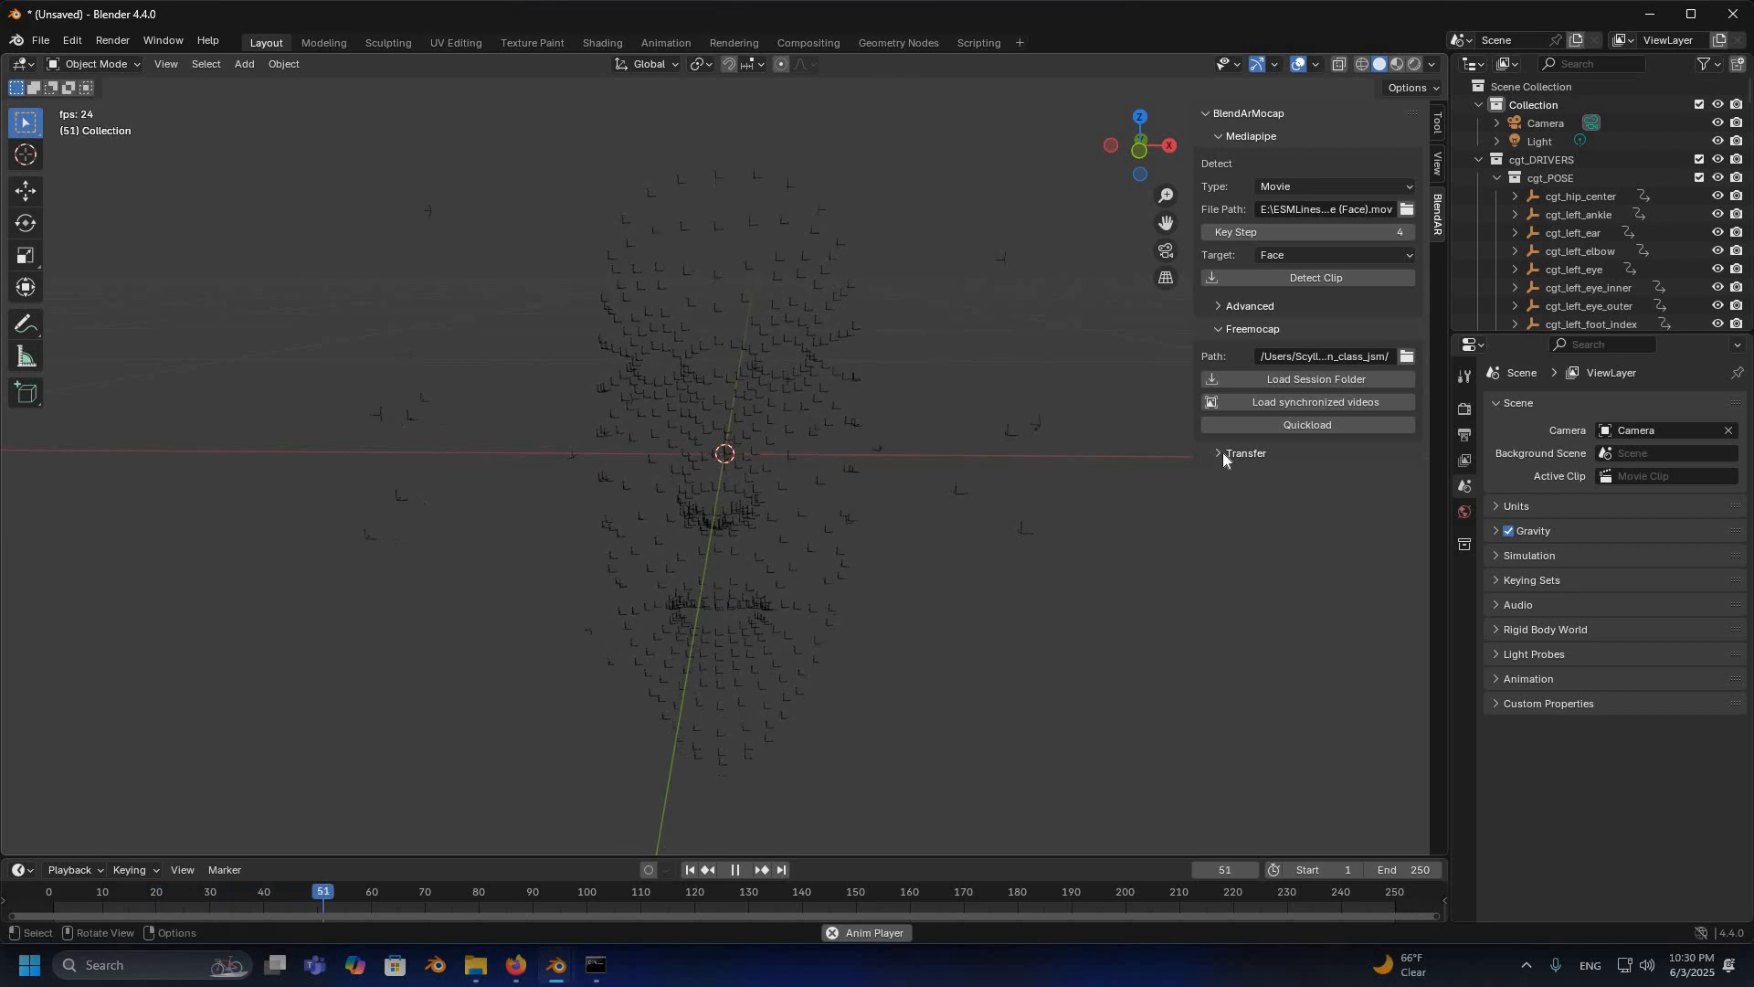
Step: Expand BlendArMocap's Transfer section and show the Rigify add-on's details in the Preferences
{"action": "left_click", "coordinate": [1362, 454]}
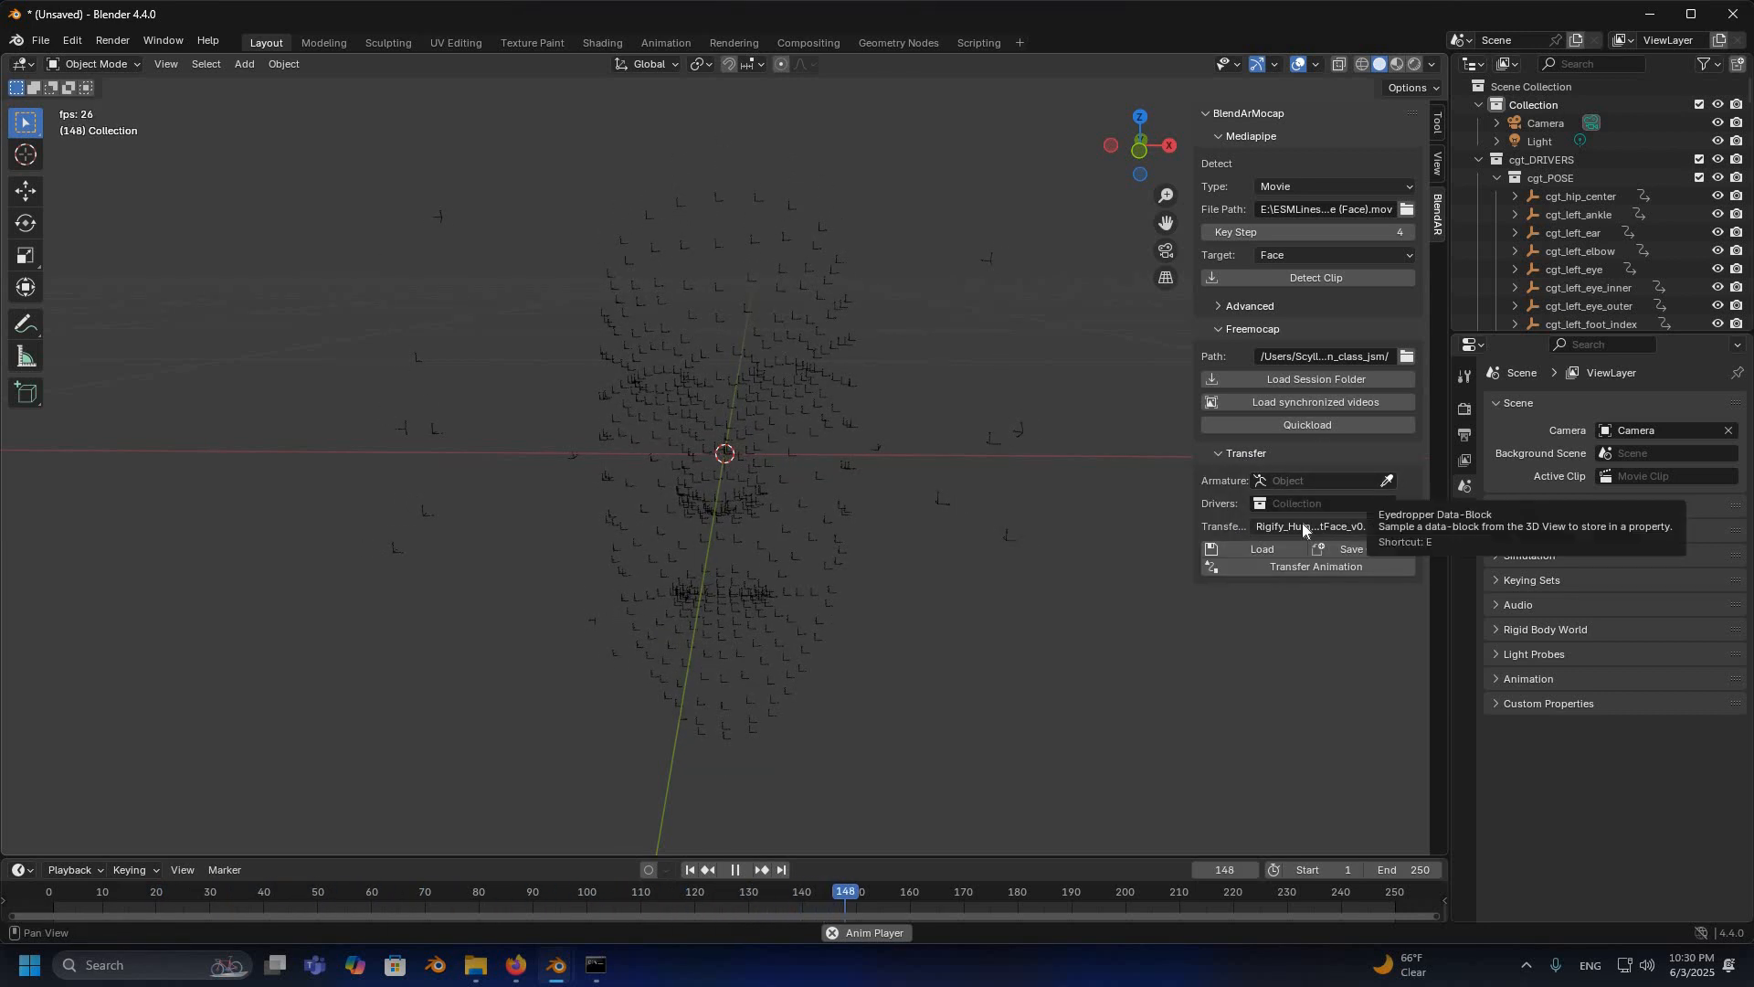
{"action": "left_click", "coordinate": [73, 41]}
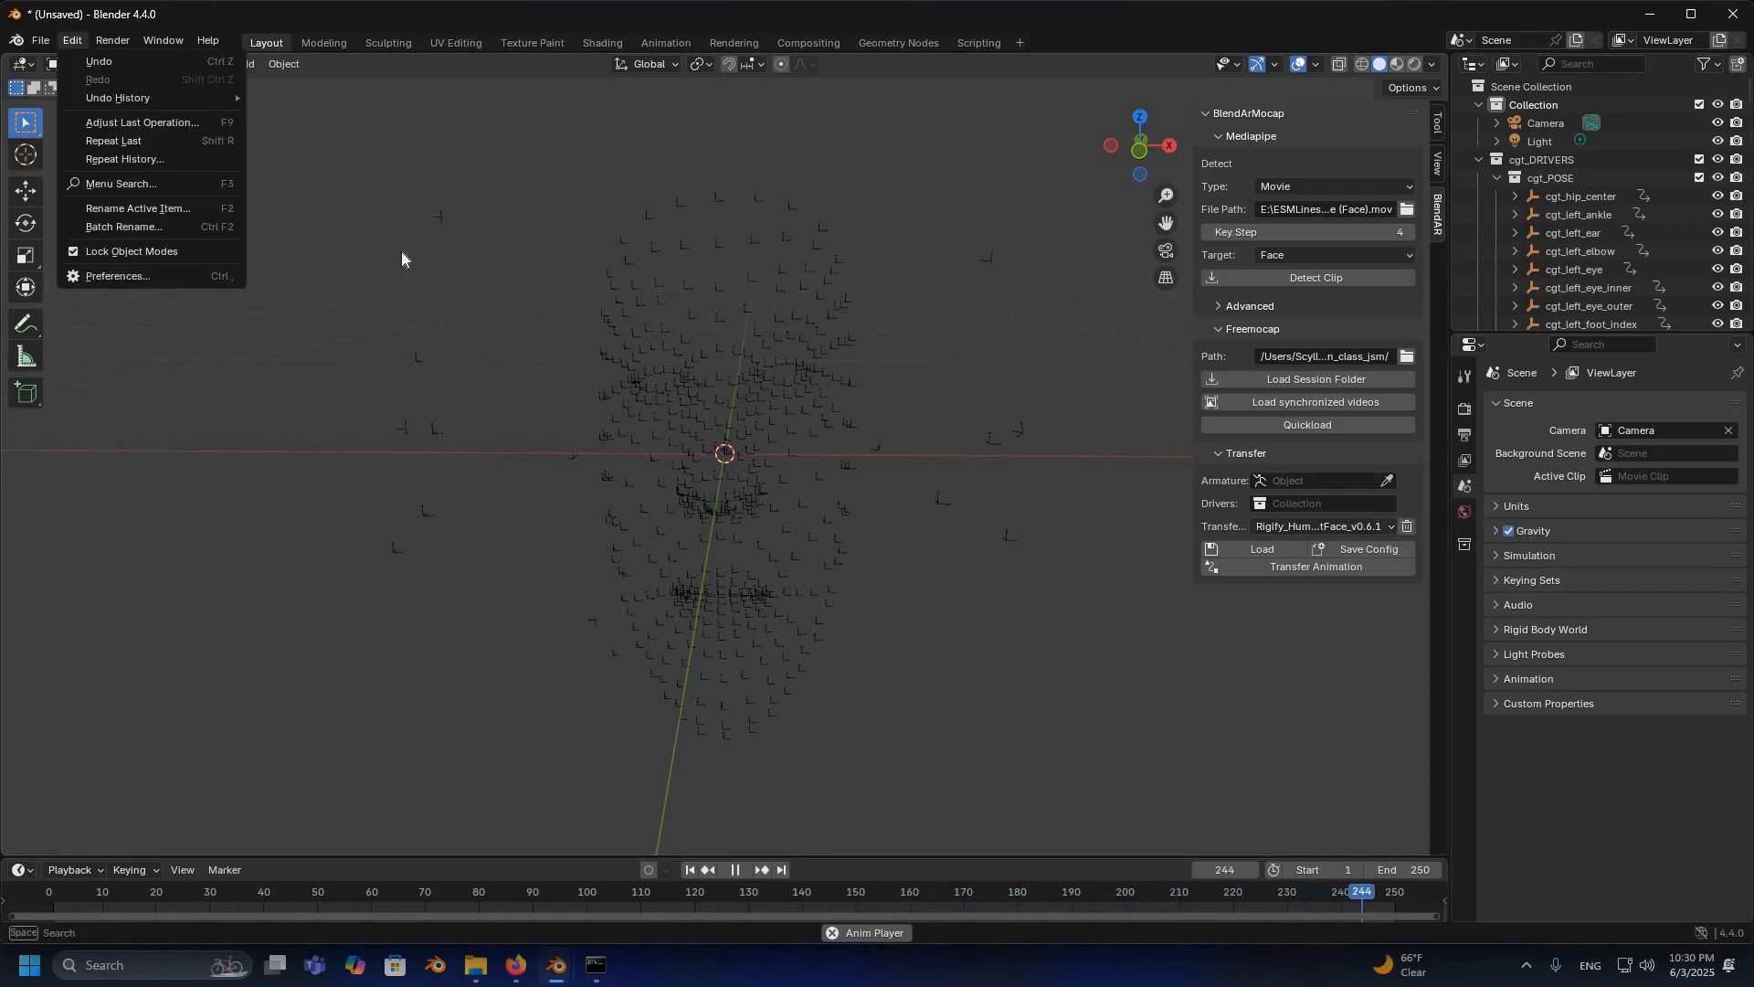
{"action": "left_click", "coordinate": [137, 276]}
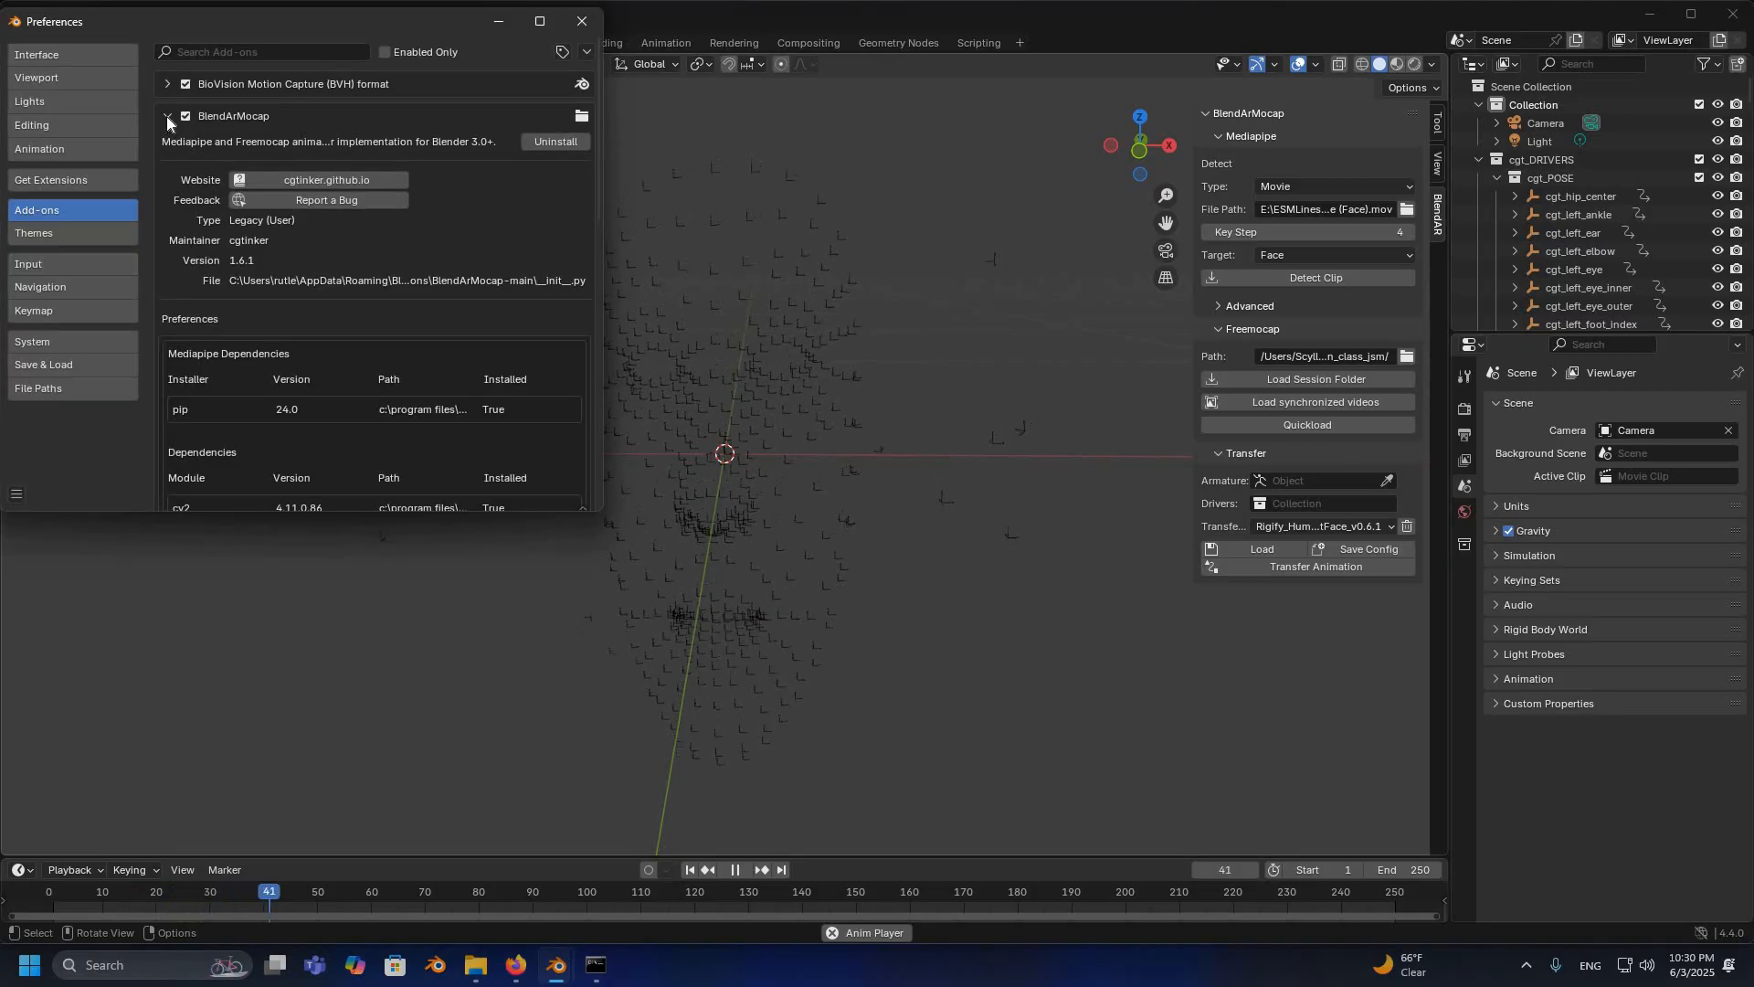
{"action": "left_click", "coordinate": [167, 116]}
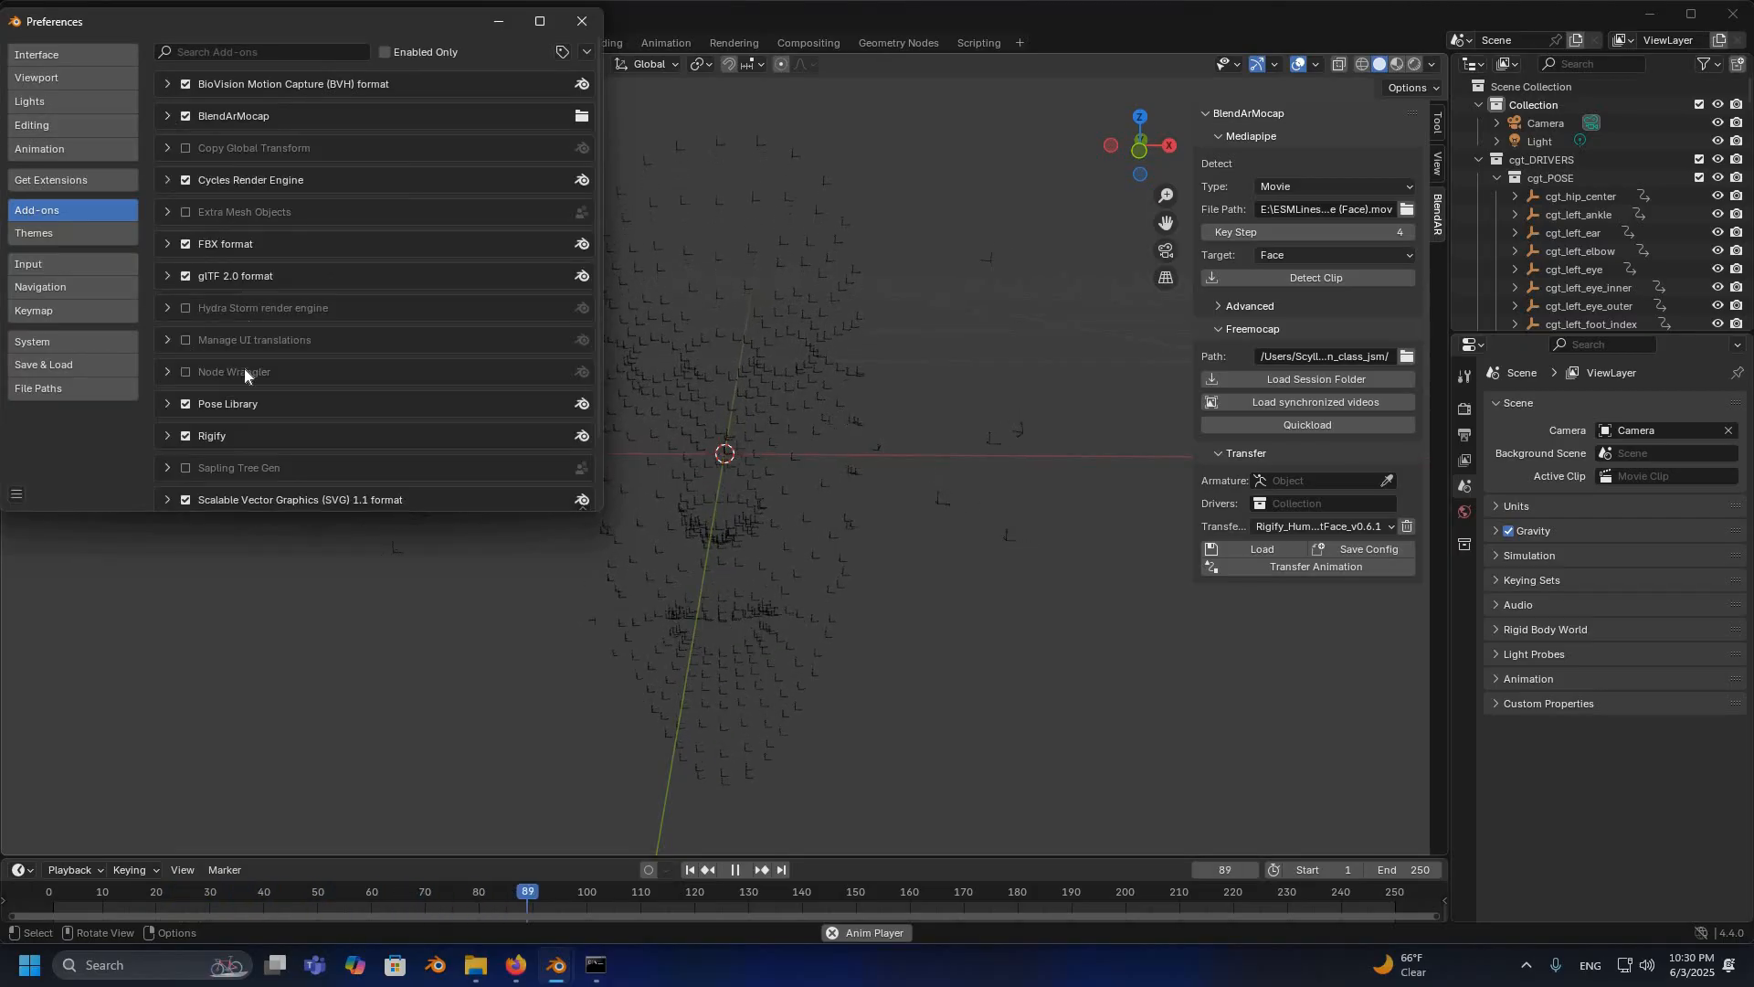
{"action": "left_click", "coordinate": [229, 435]}
{"action": "scroll", "coordinate": [183, 329], "scroll_direction": "down", "scroll_amount": 3}
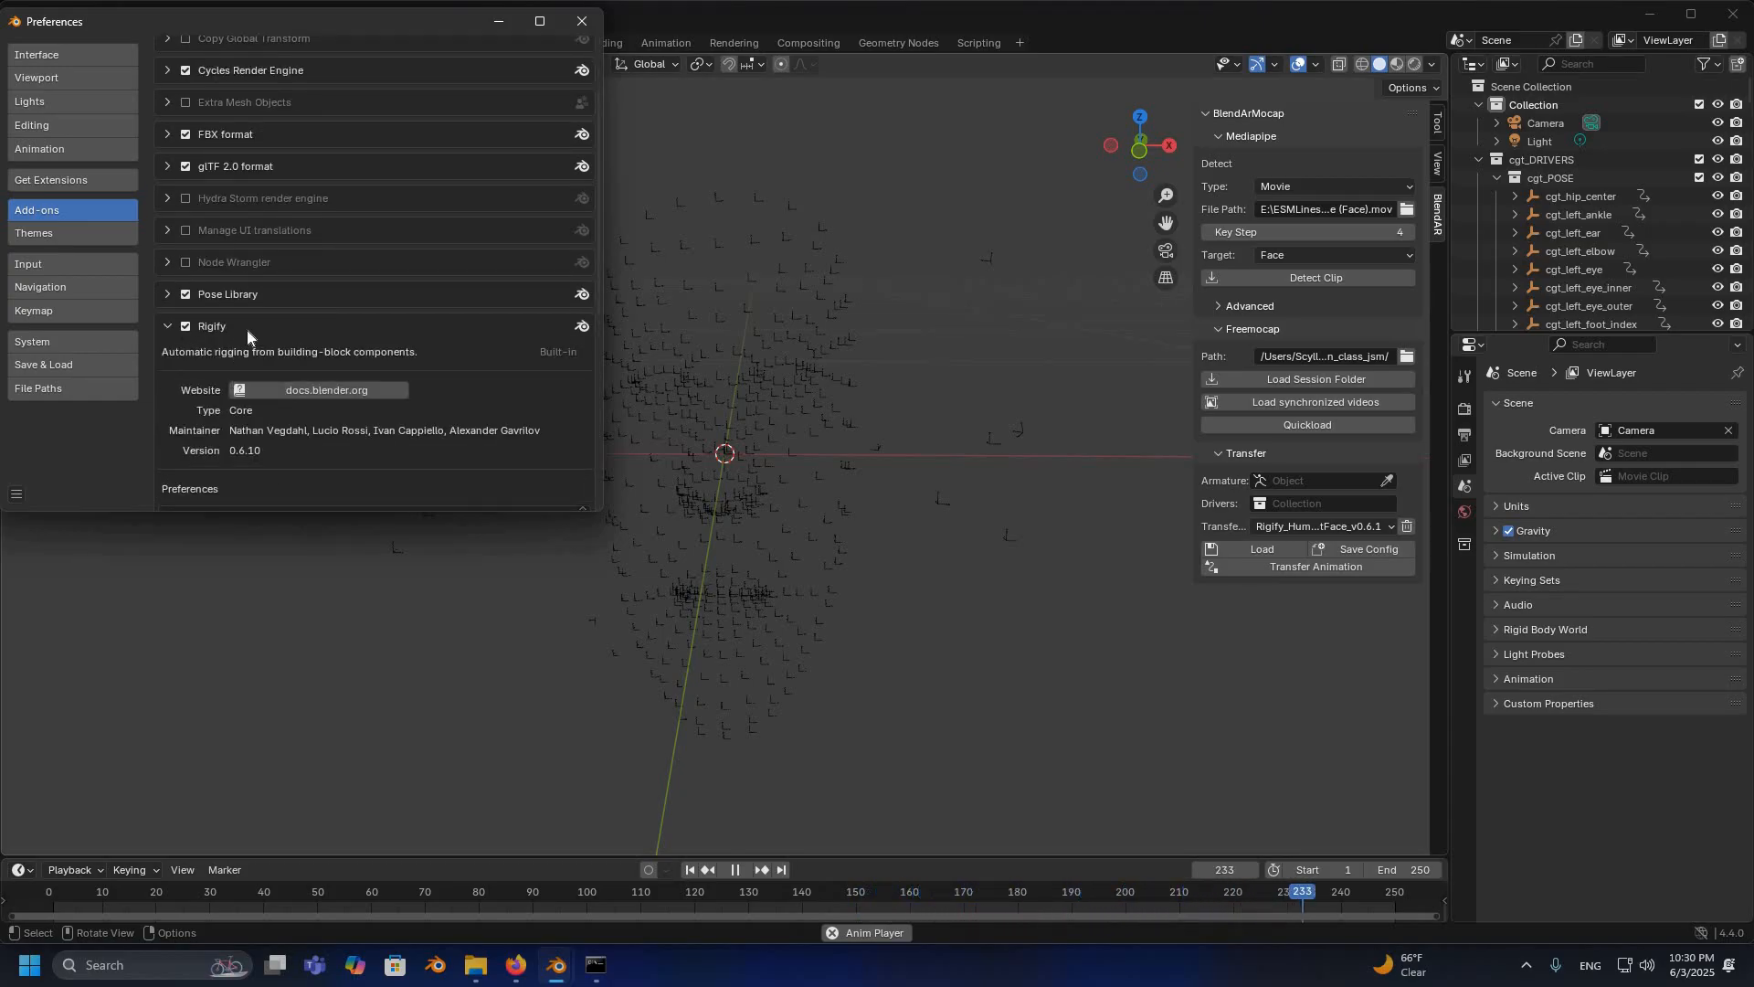
{"action": "scroll", "coordinate": [431, 89], "scroll_direction": "down", "scroll_amount": 2}
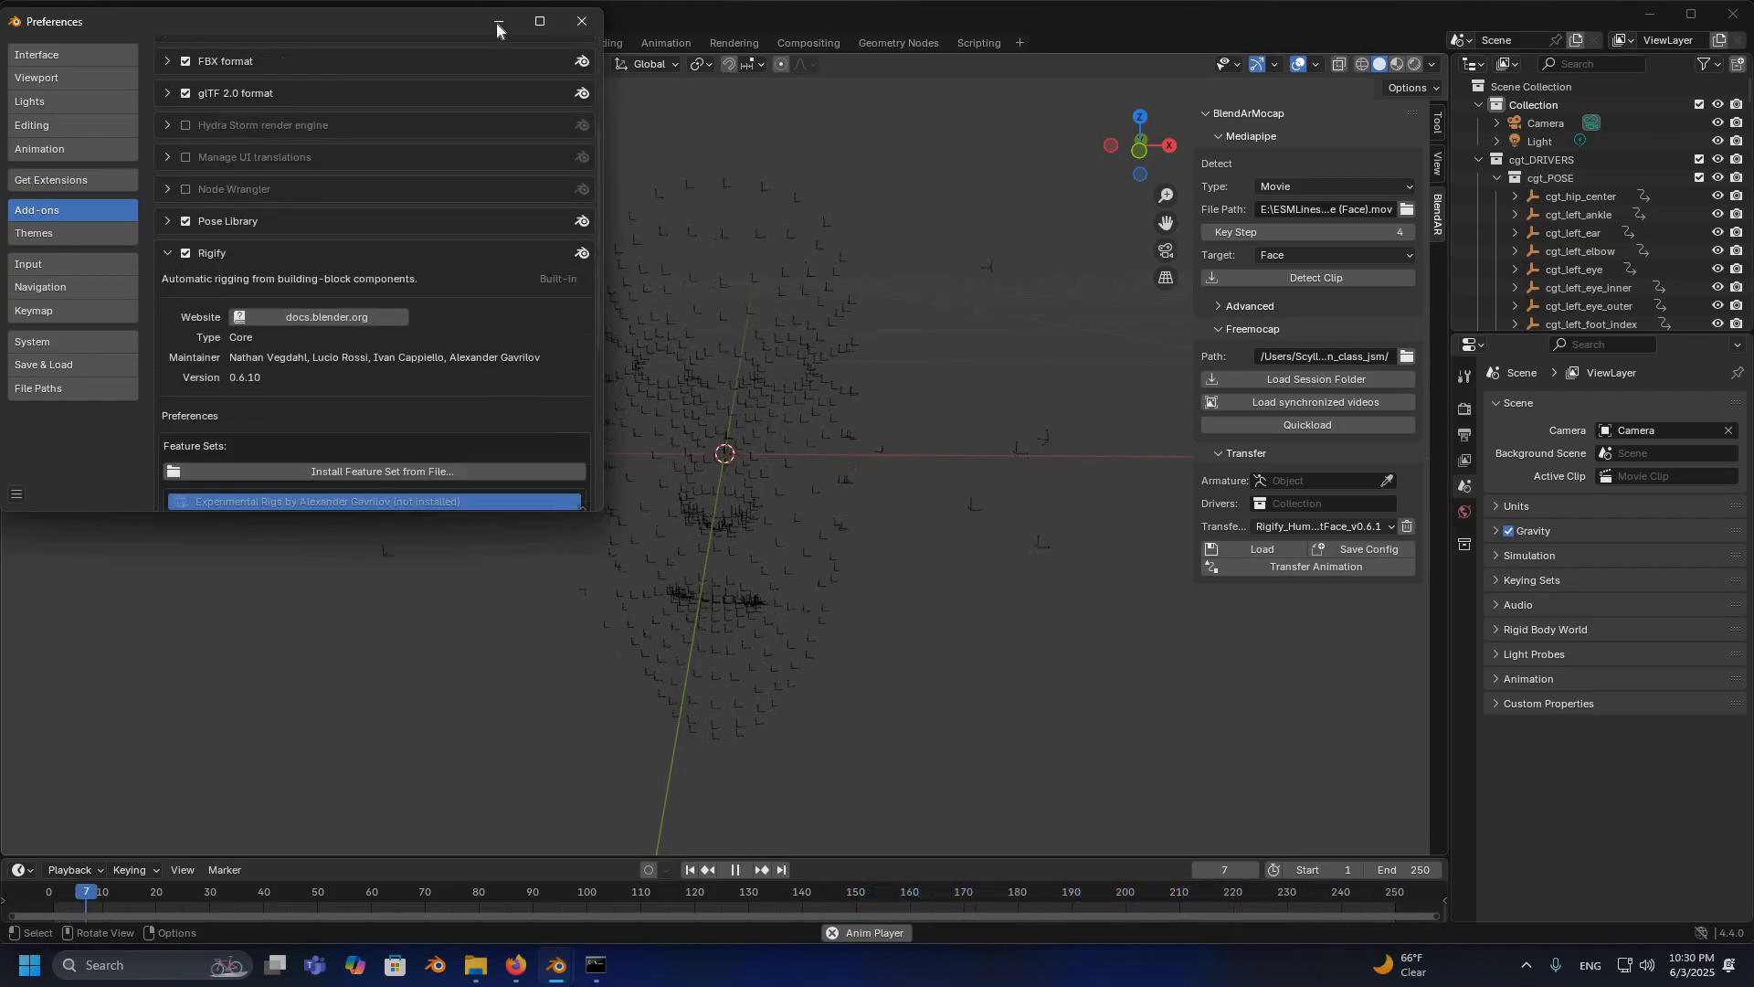
Step: Add a Basic Human Rigify meta-rig to the scene and delete it
{"action": "left_click", "coordinate": [239, 62]}
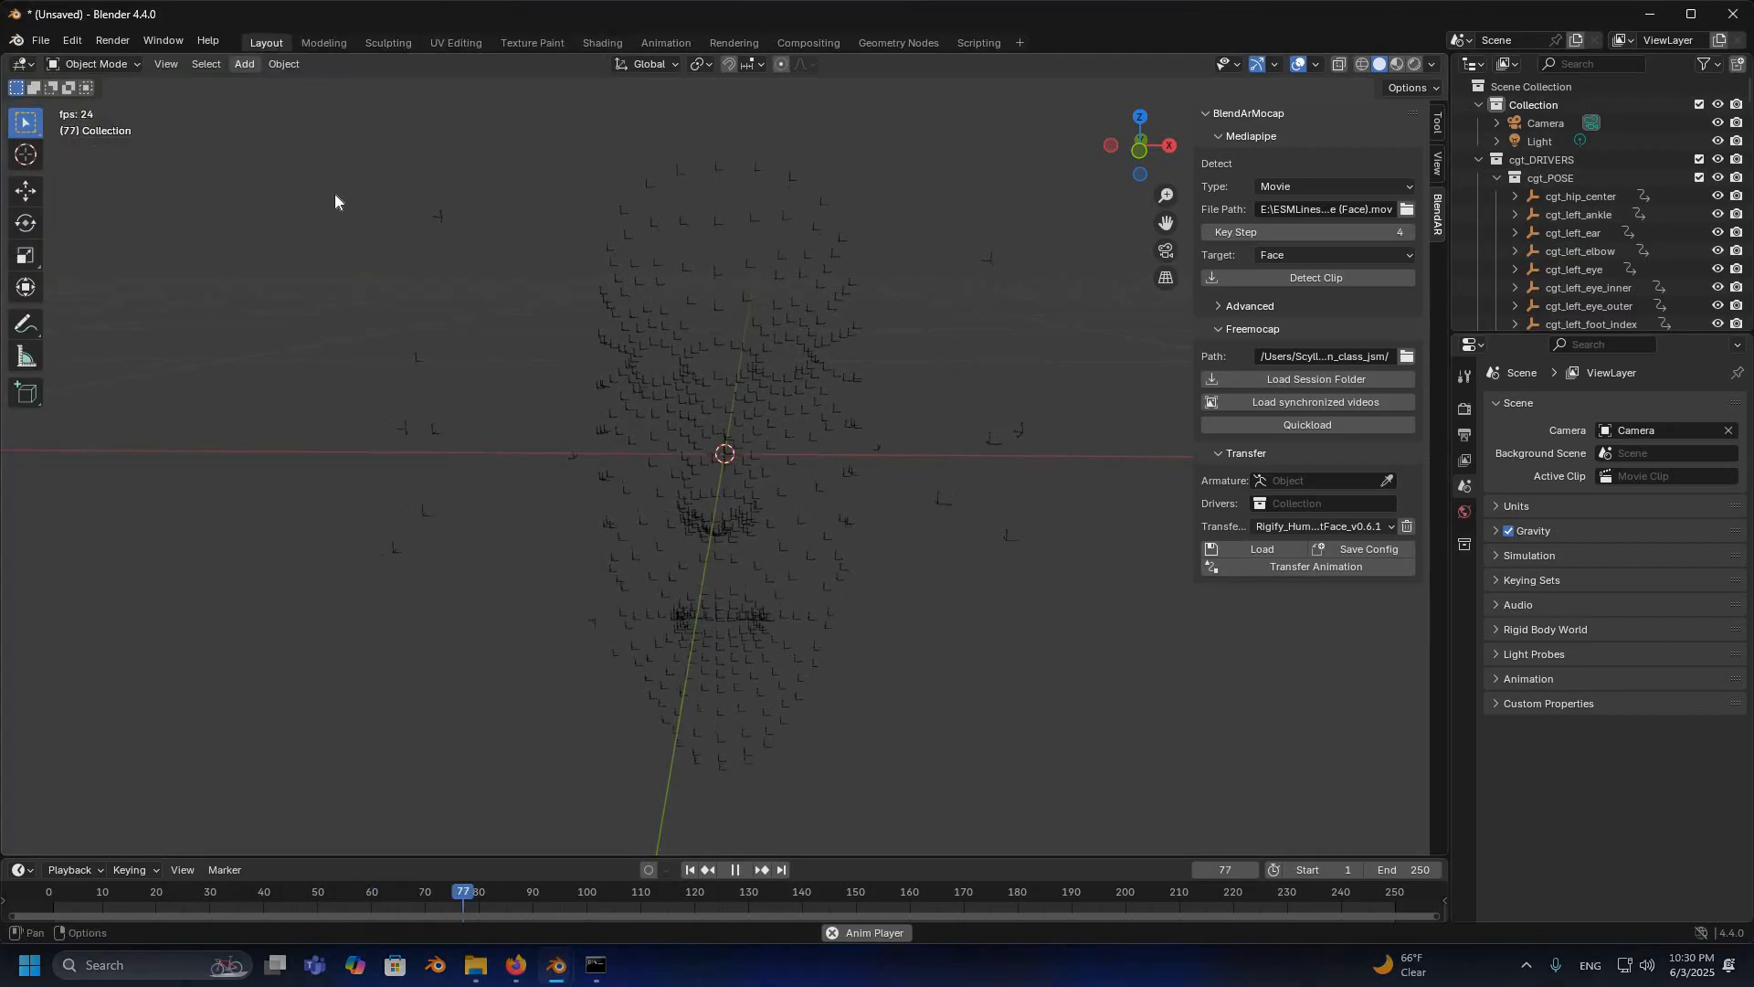
{"action": "mouse_move", "coordinate": [480, 240]}
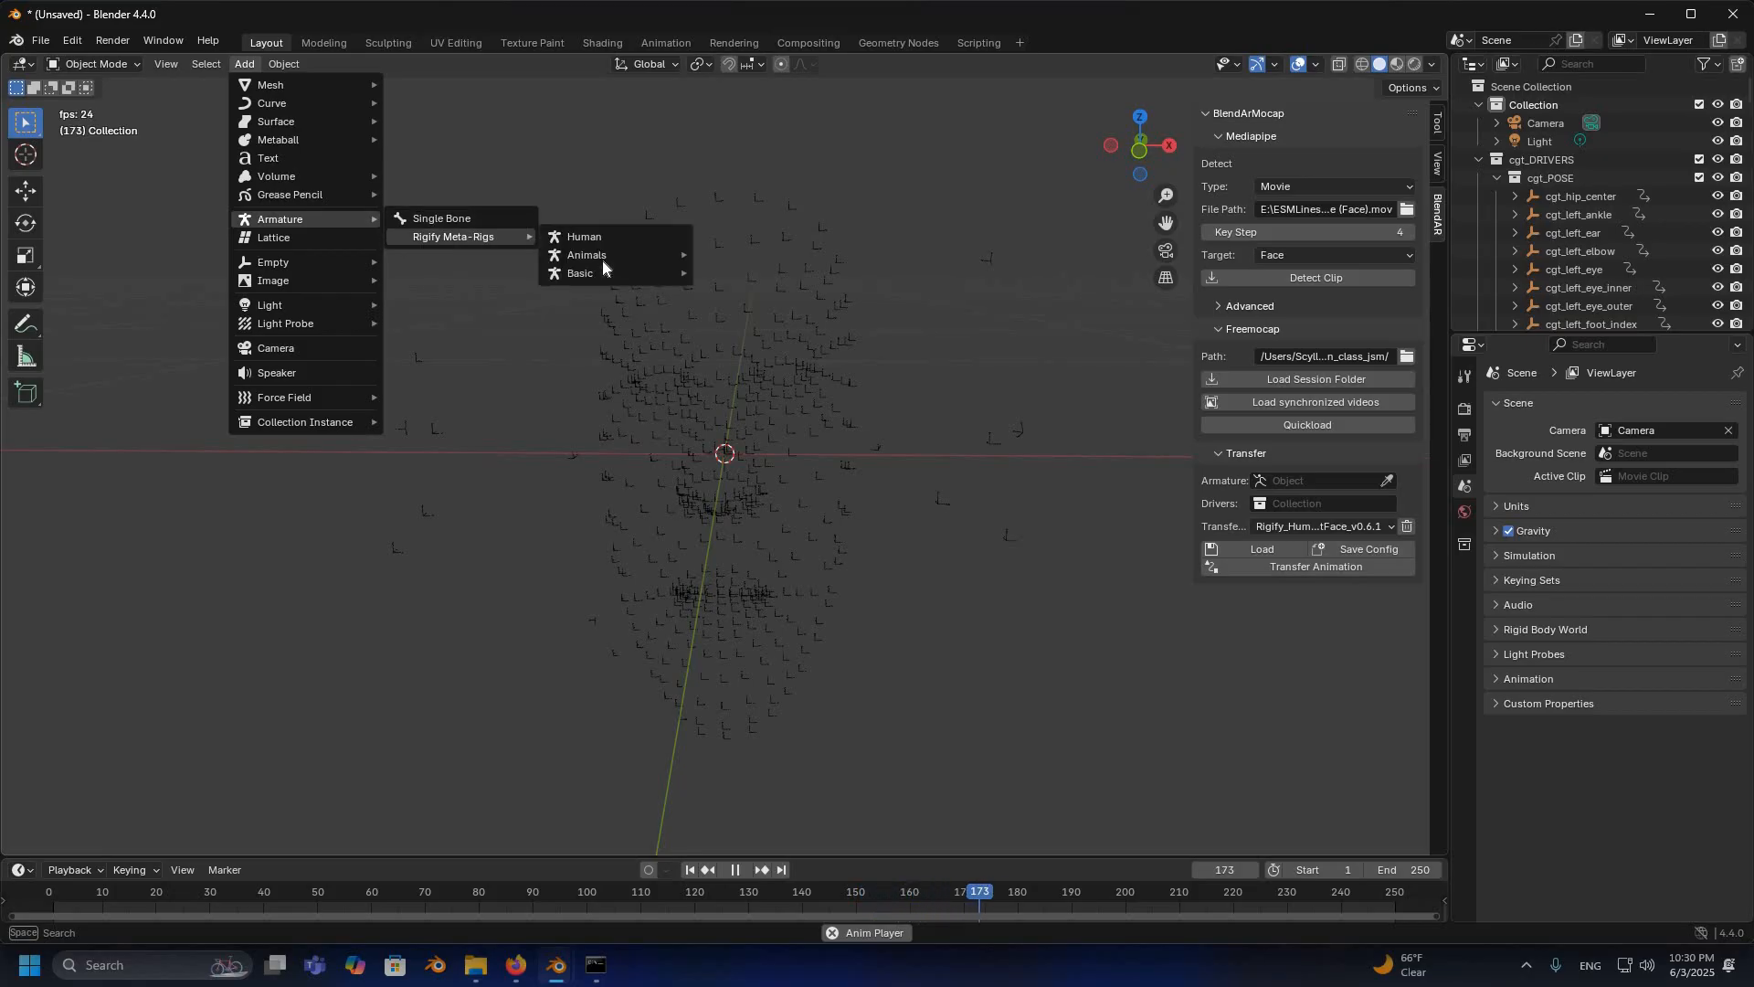
{"action": "mouse_move", "coordinate": [601, 276]}
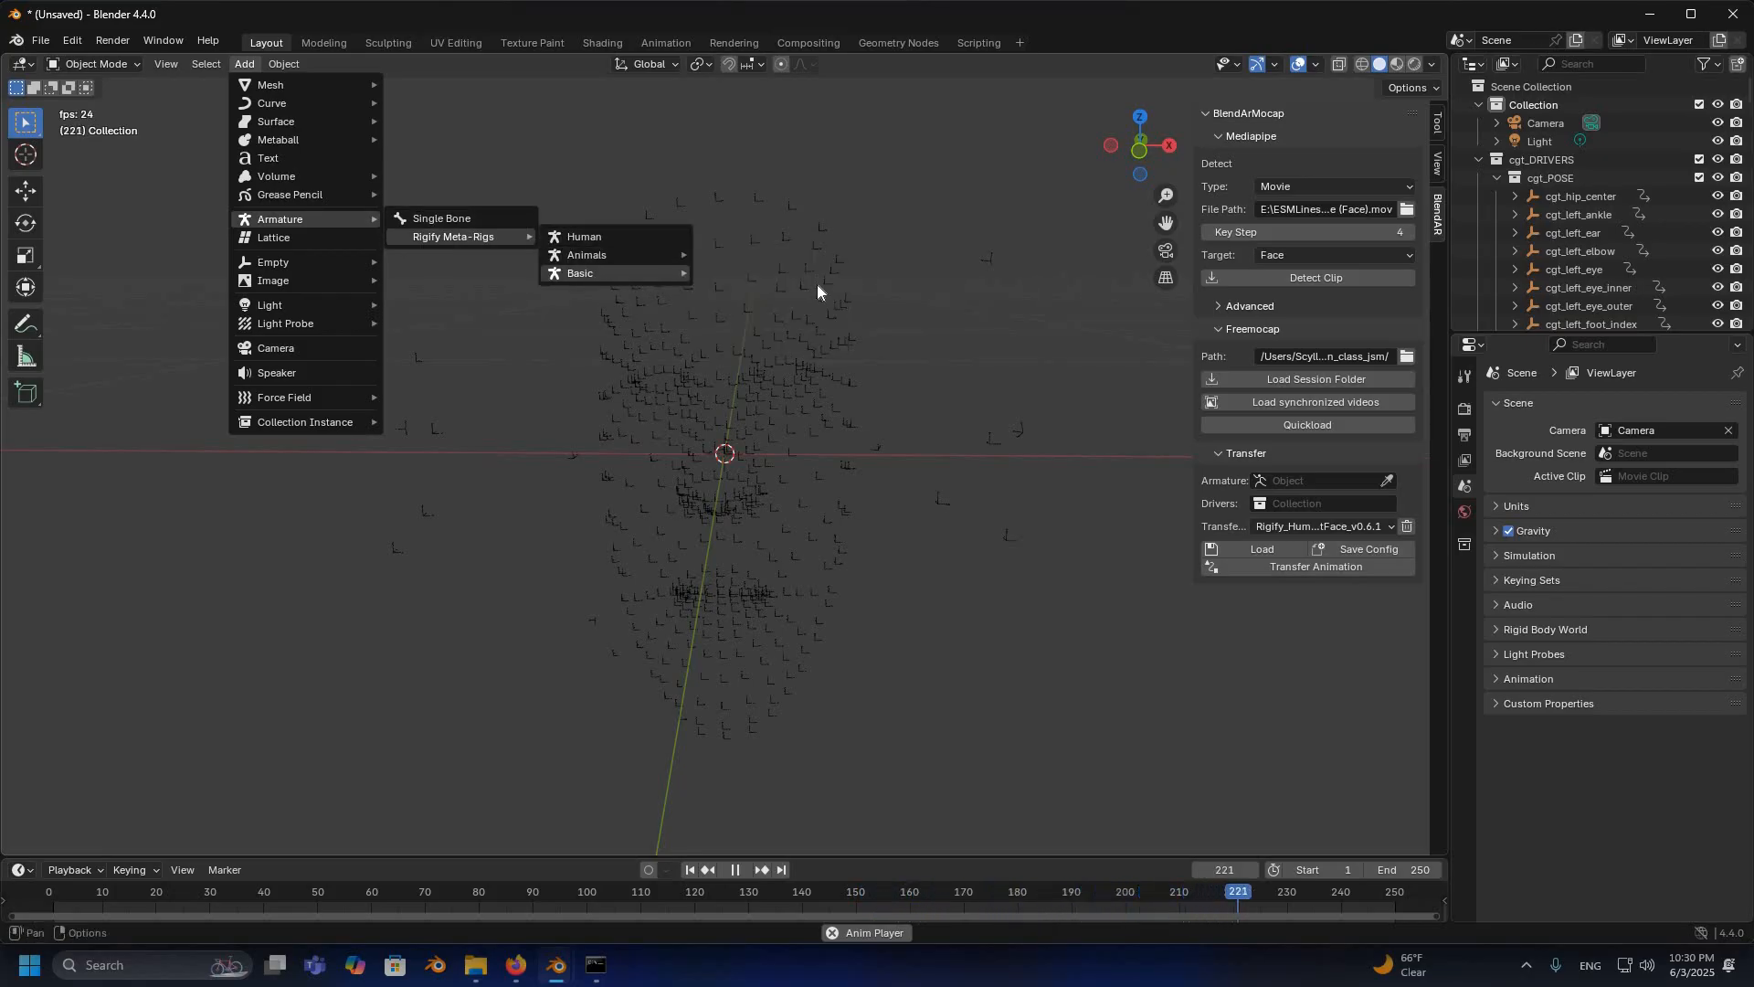
{"action": "left_click", "coordinate": [754, 291]}
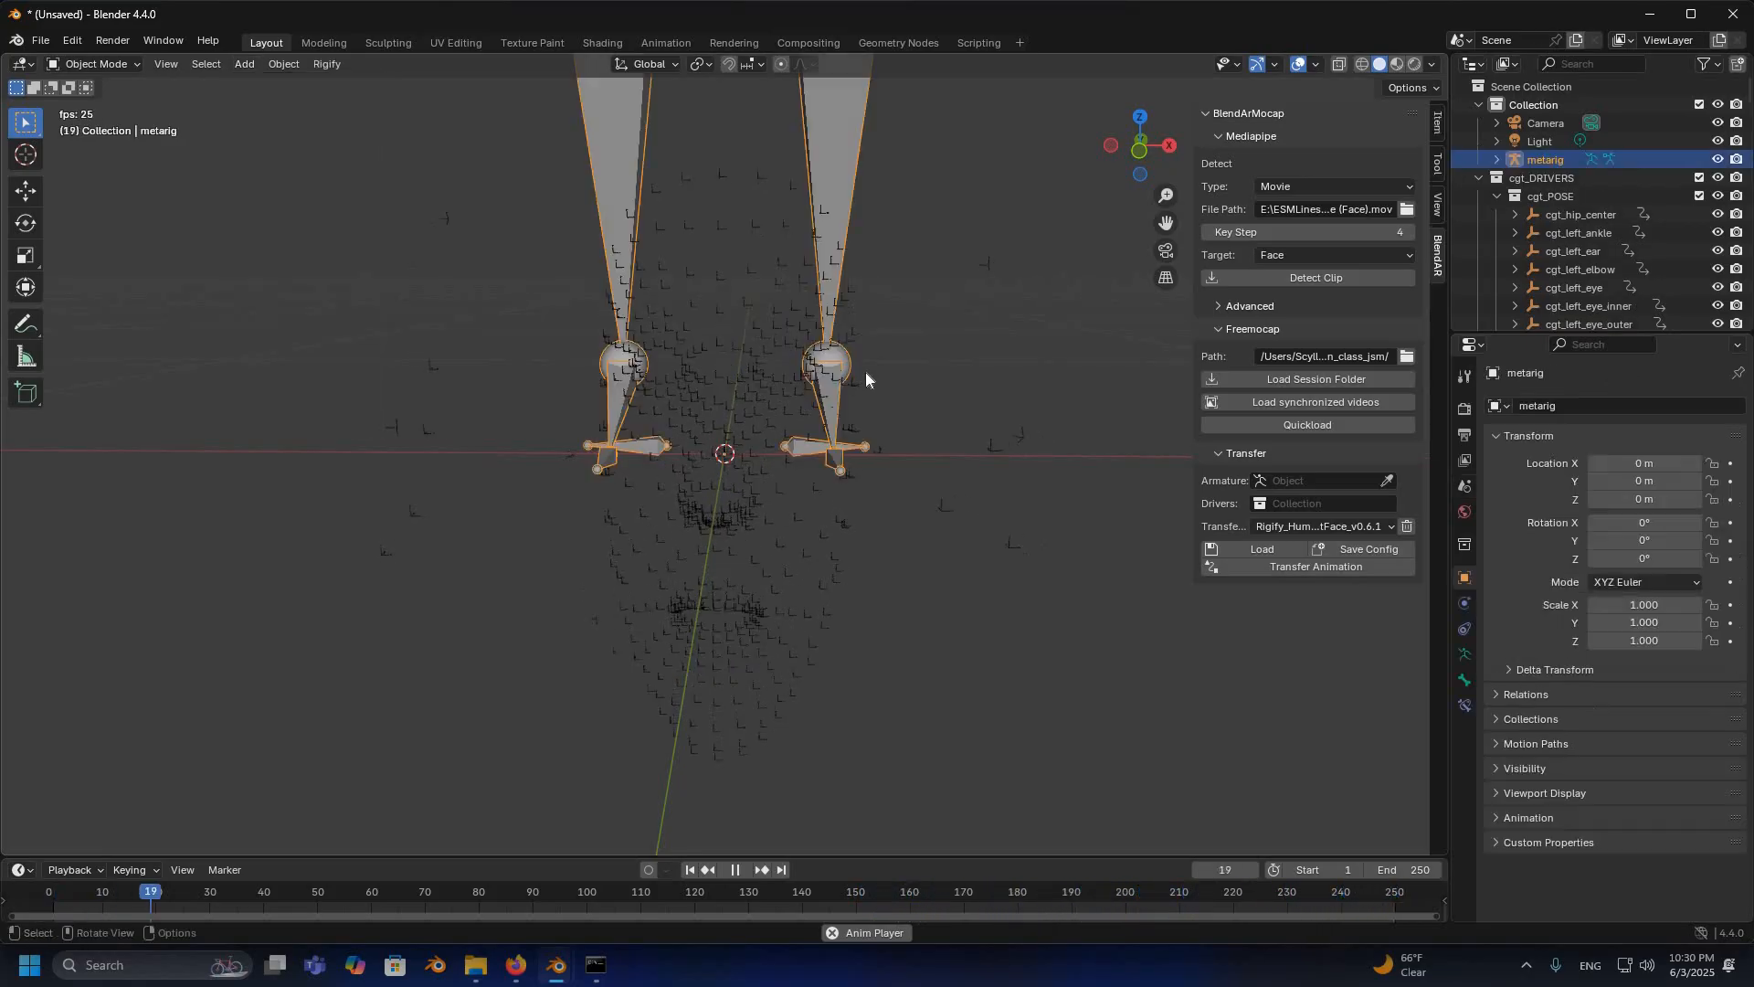
{"action": "scroll", "coordinate": [807, 328], "scroll_direction": "down", "scroll_amount": 12}
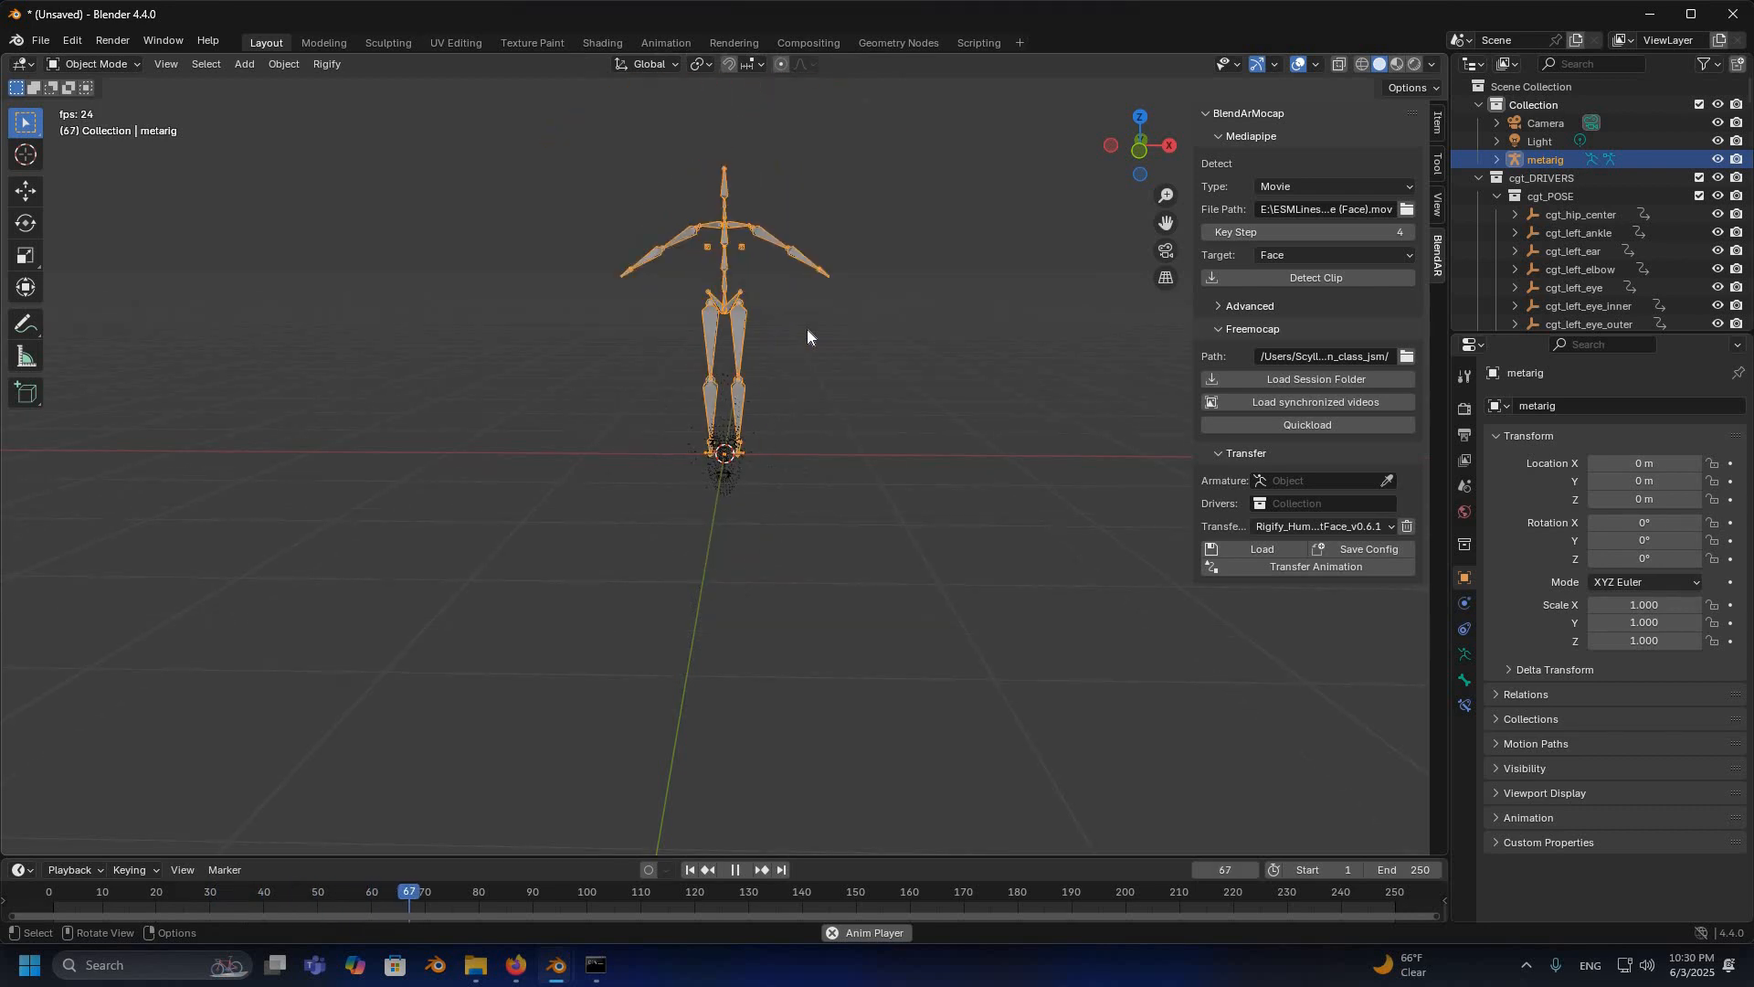
{"action": "key", "text": "Delete"}
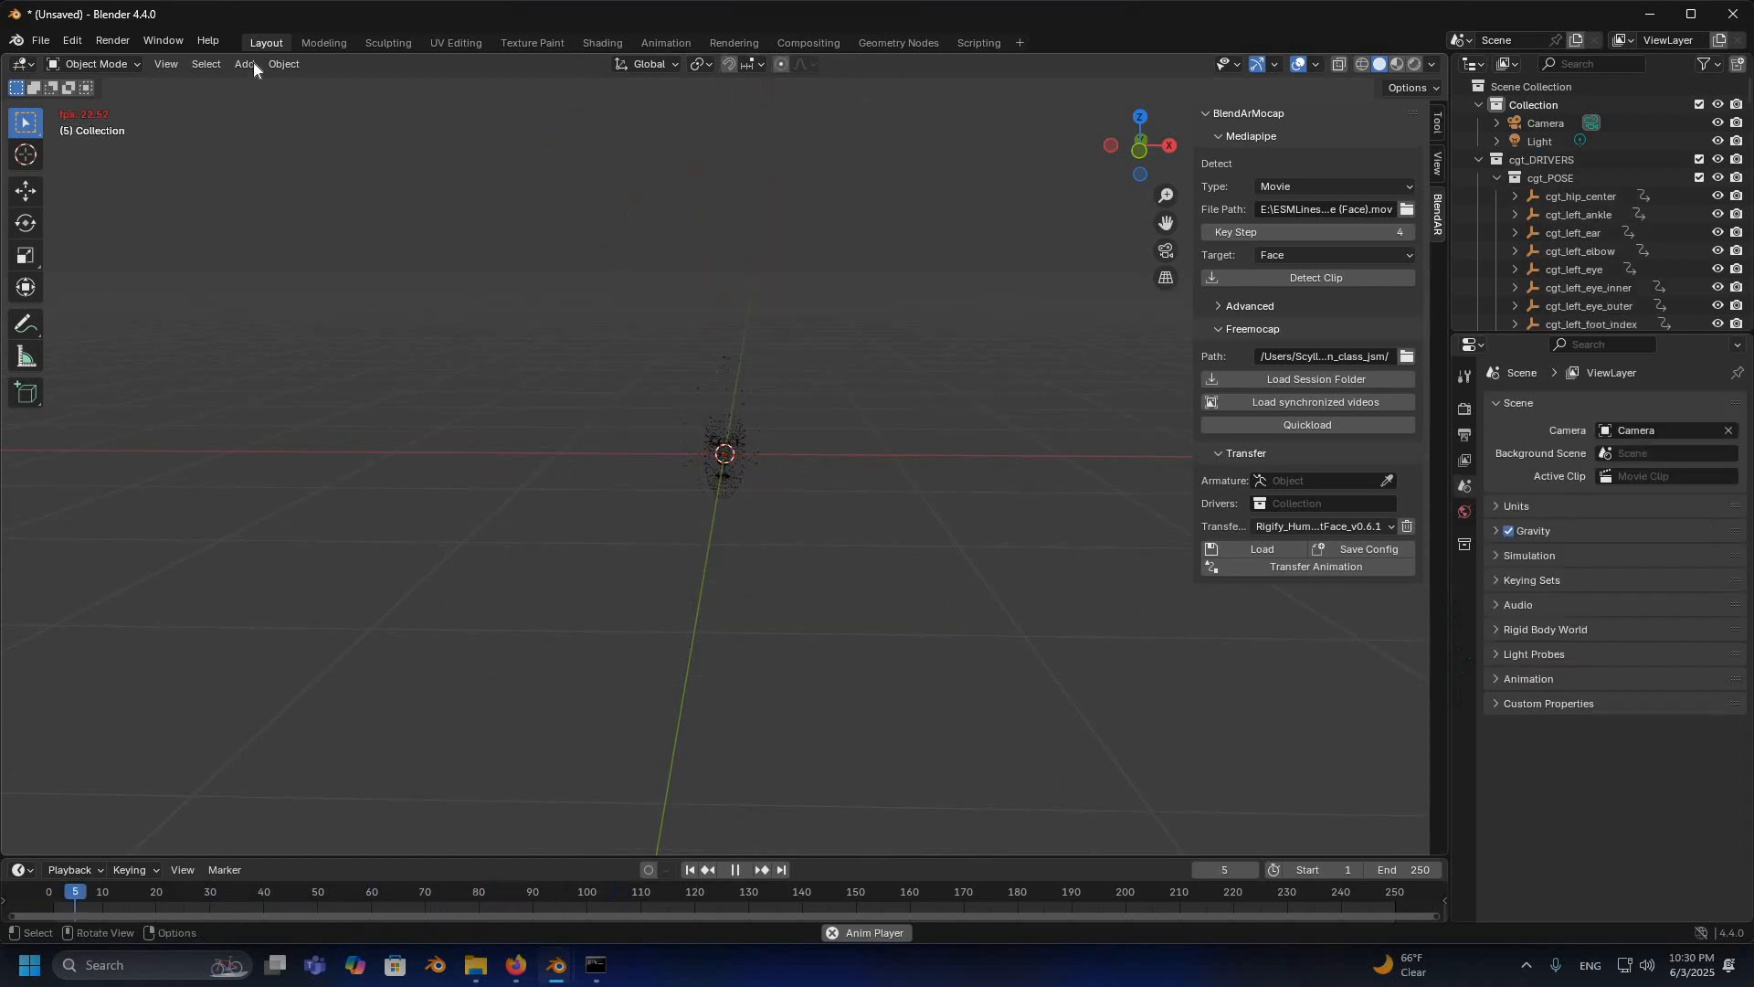
Step: Add the full Human Rigify meta-rig, with face and finger bones, to the scene
{"action": "left_click", "coordinate": [244, 64]}
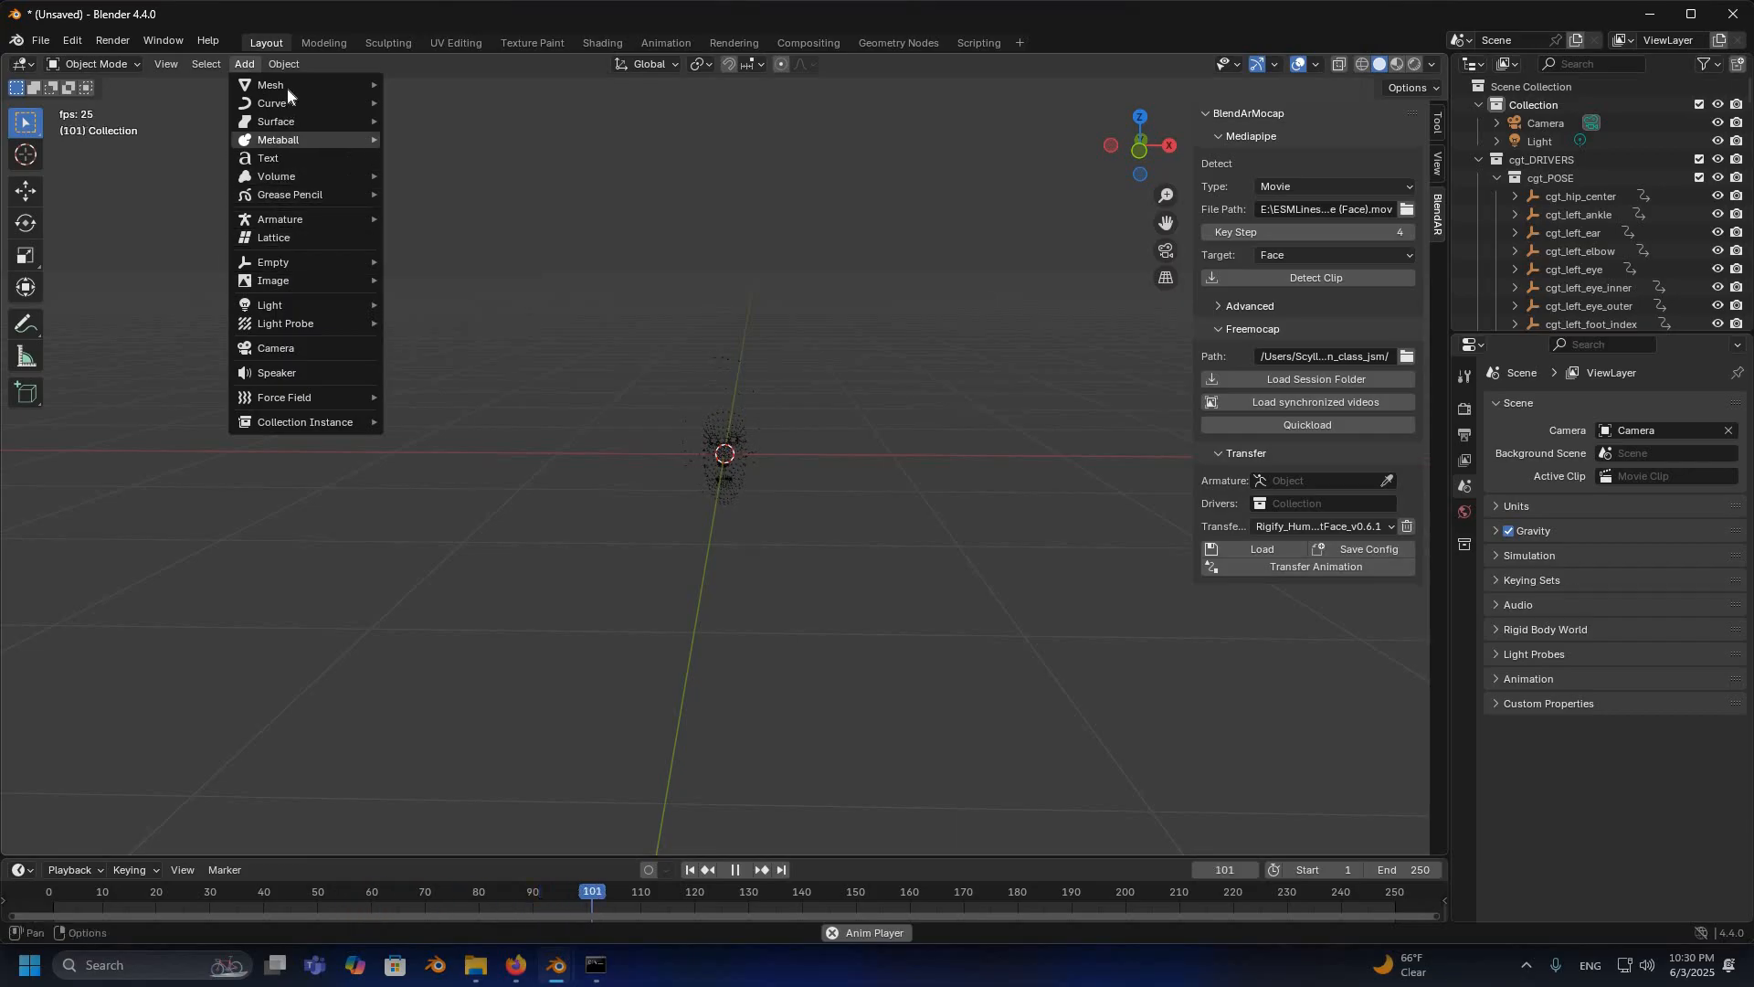
{"action": "mouse_move", "coordinate": [287, 102]}
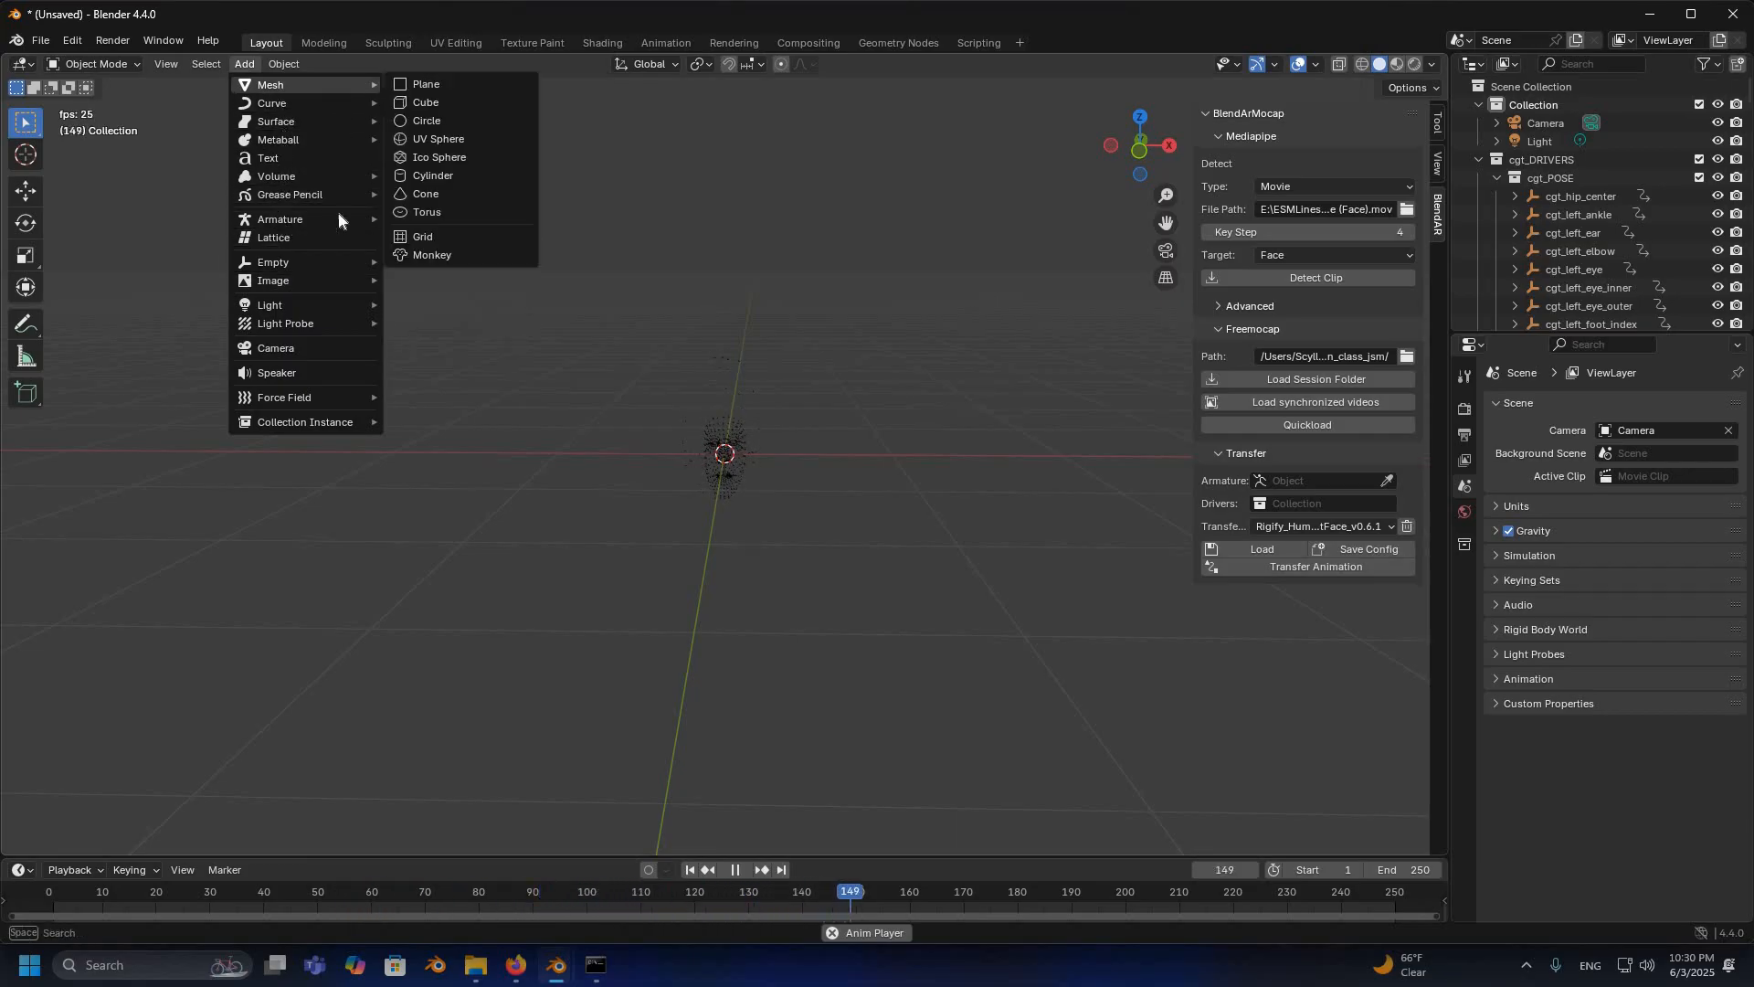
{"action": "mouse_move", "coordinate": [279, 219]}
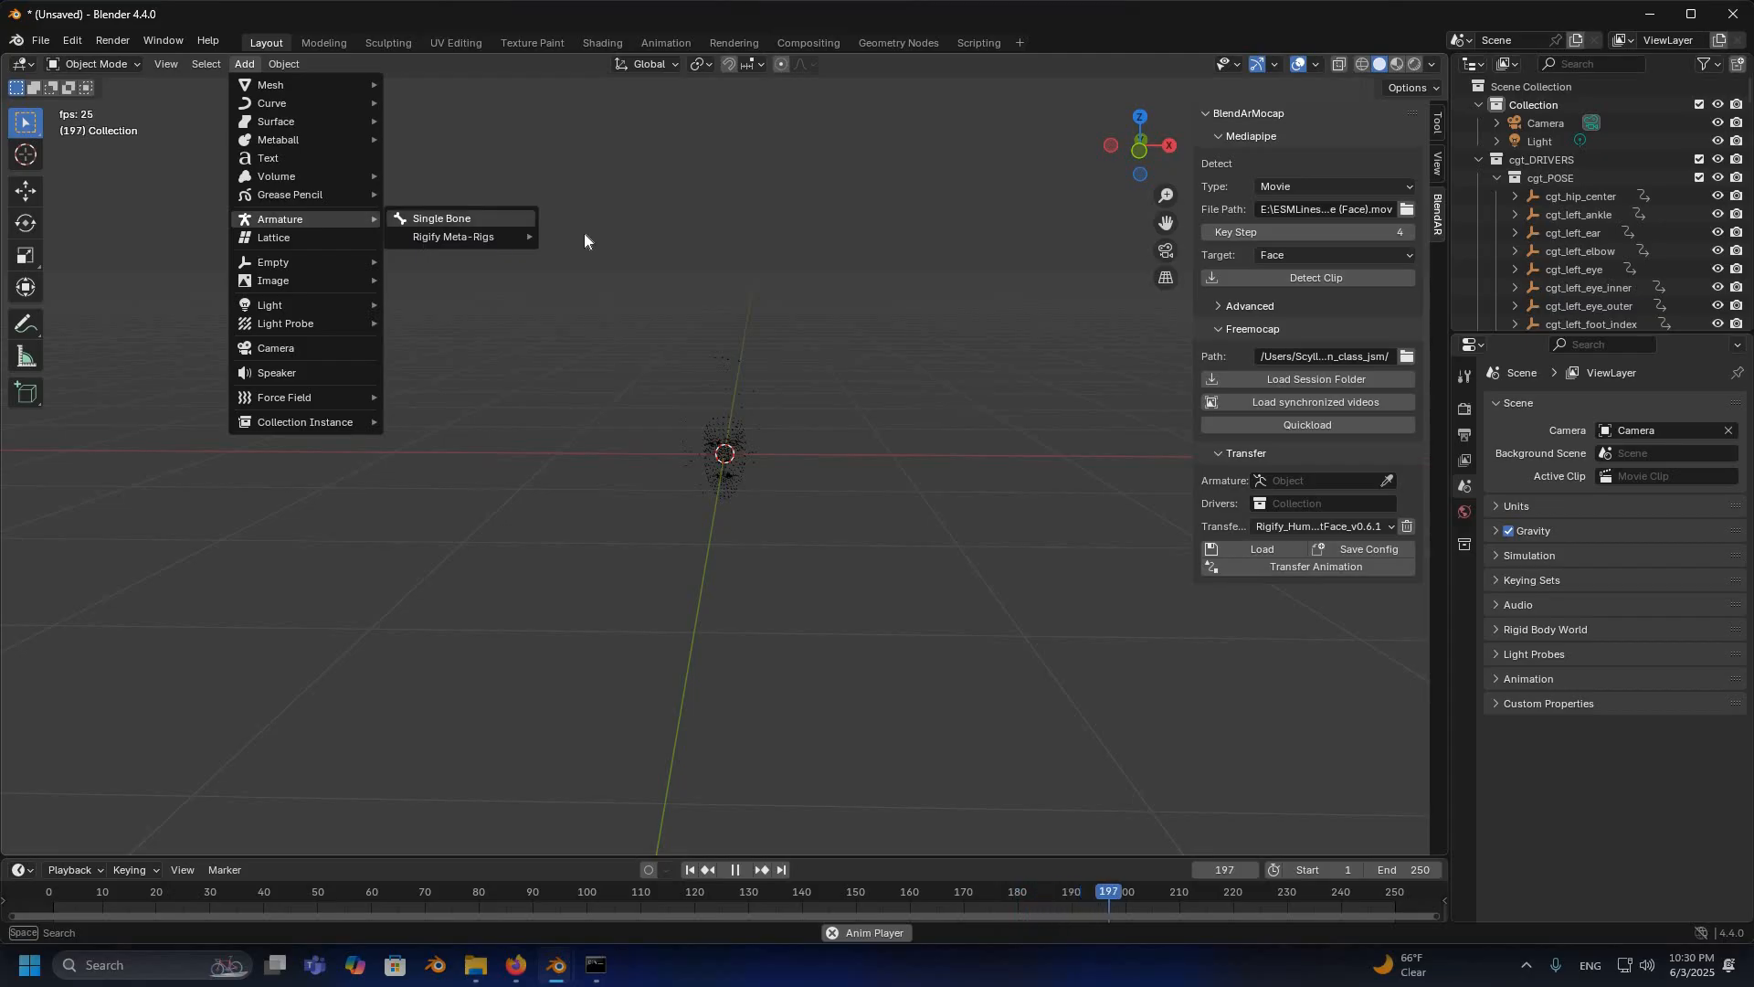
{"action": "mouse_move", "coordinate": [497, 237]}
{"action": "key", "text": "Return"}
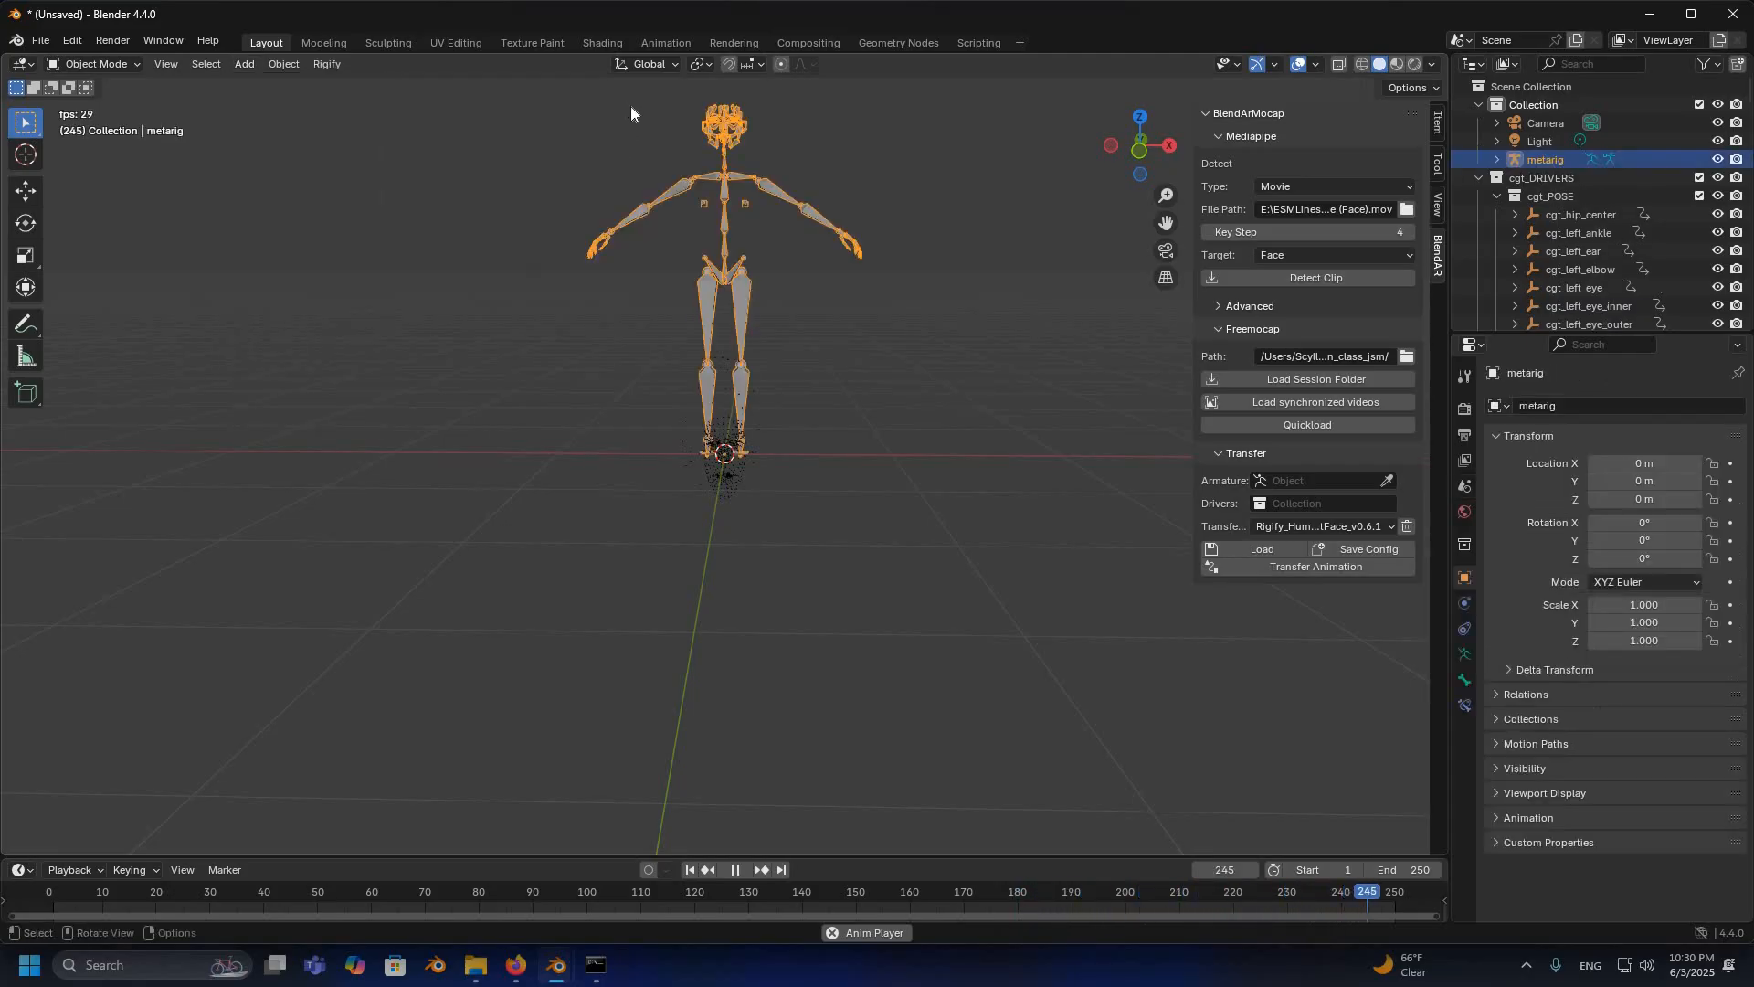
Step: Transfer the face animation with the metarig as the armature and cgt_FACE as the driver collection
{"action": "middle_click_drag", "start_coordinate": [738, 245], "coordinate": [728, 439], "text": "shift"}
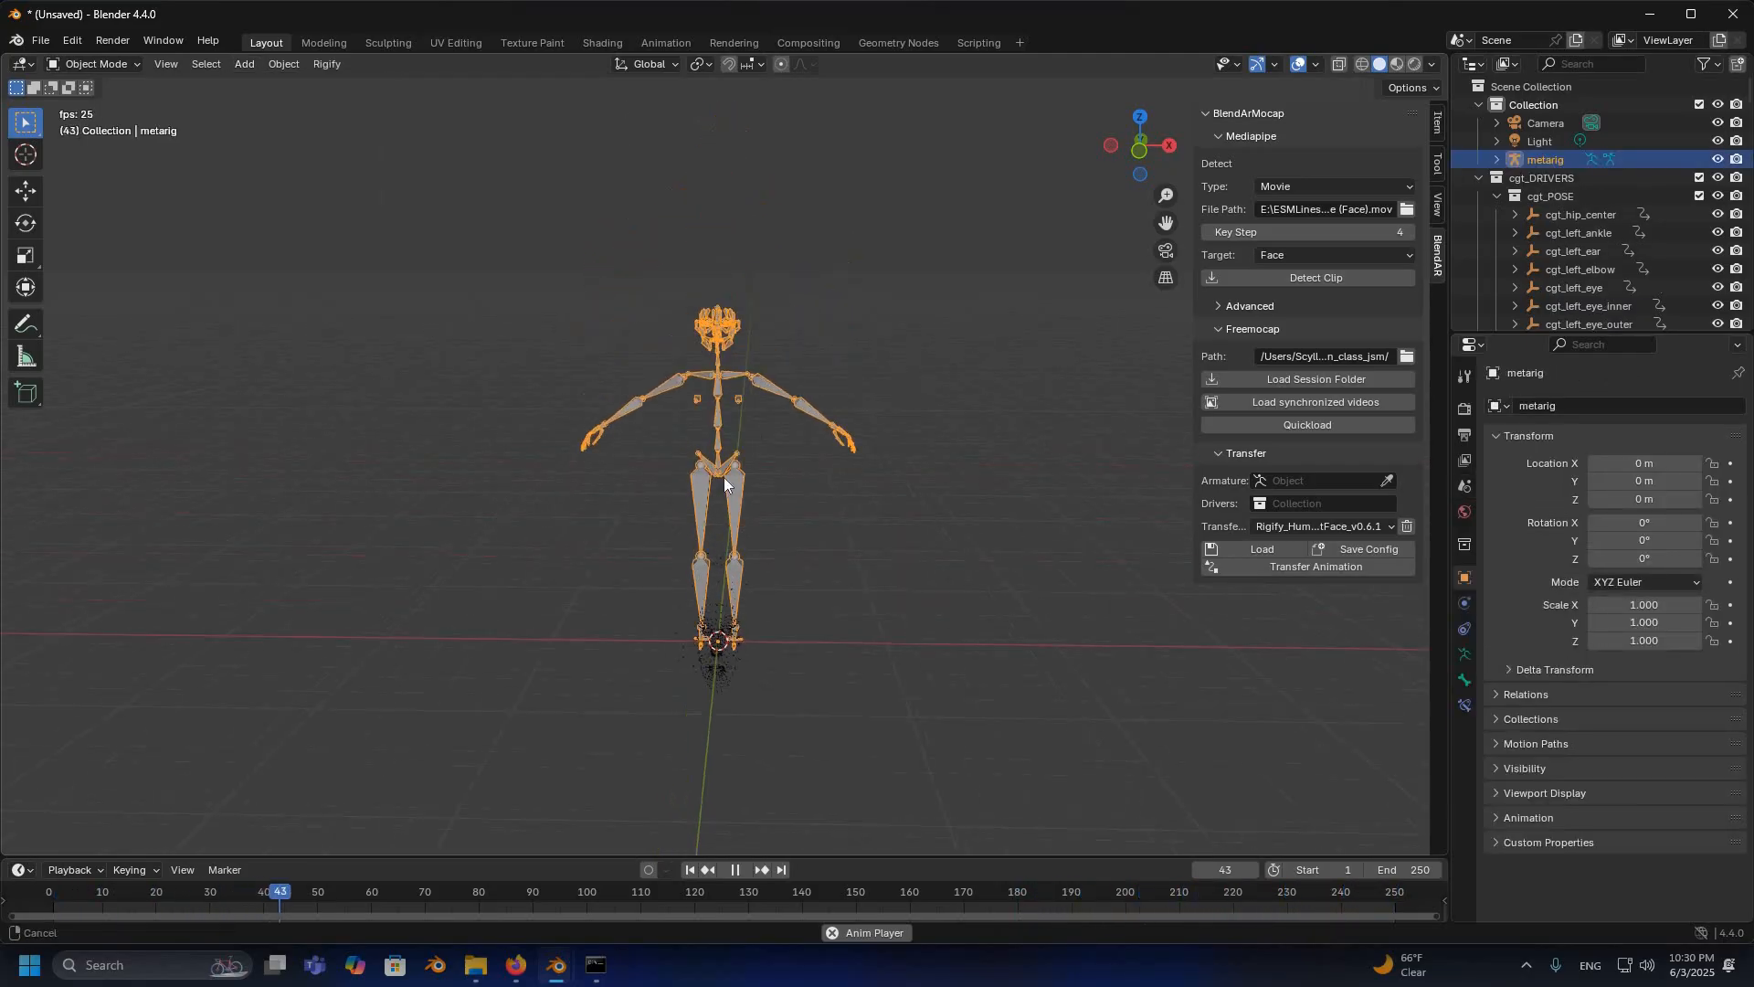
{"action": "scroll", "coordinate": [699, 524], "scroll_direction": "up", "scroll_amount": 9}
{"action": "middle_click_drag", "start_coordinate": [693, 309], "coordinate": [696, 786], "text": "shift"}
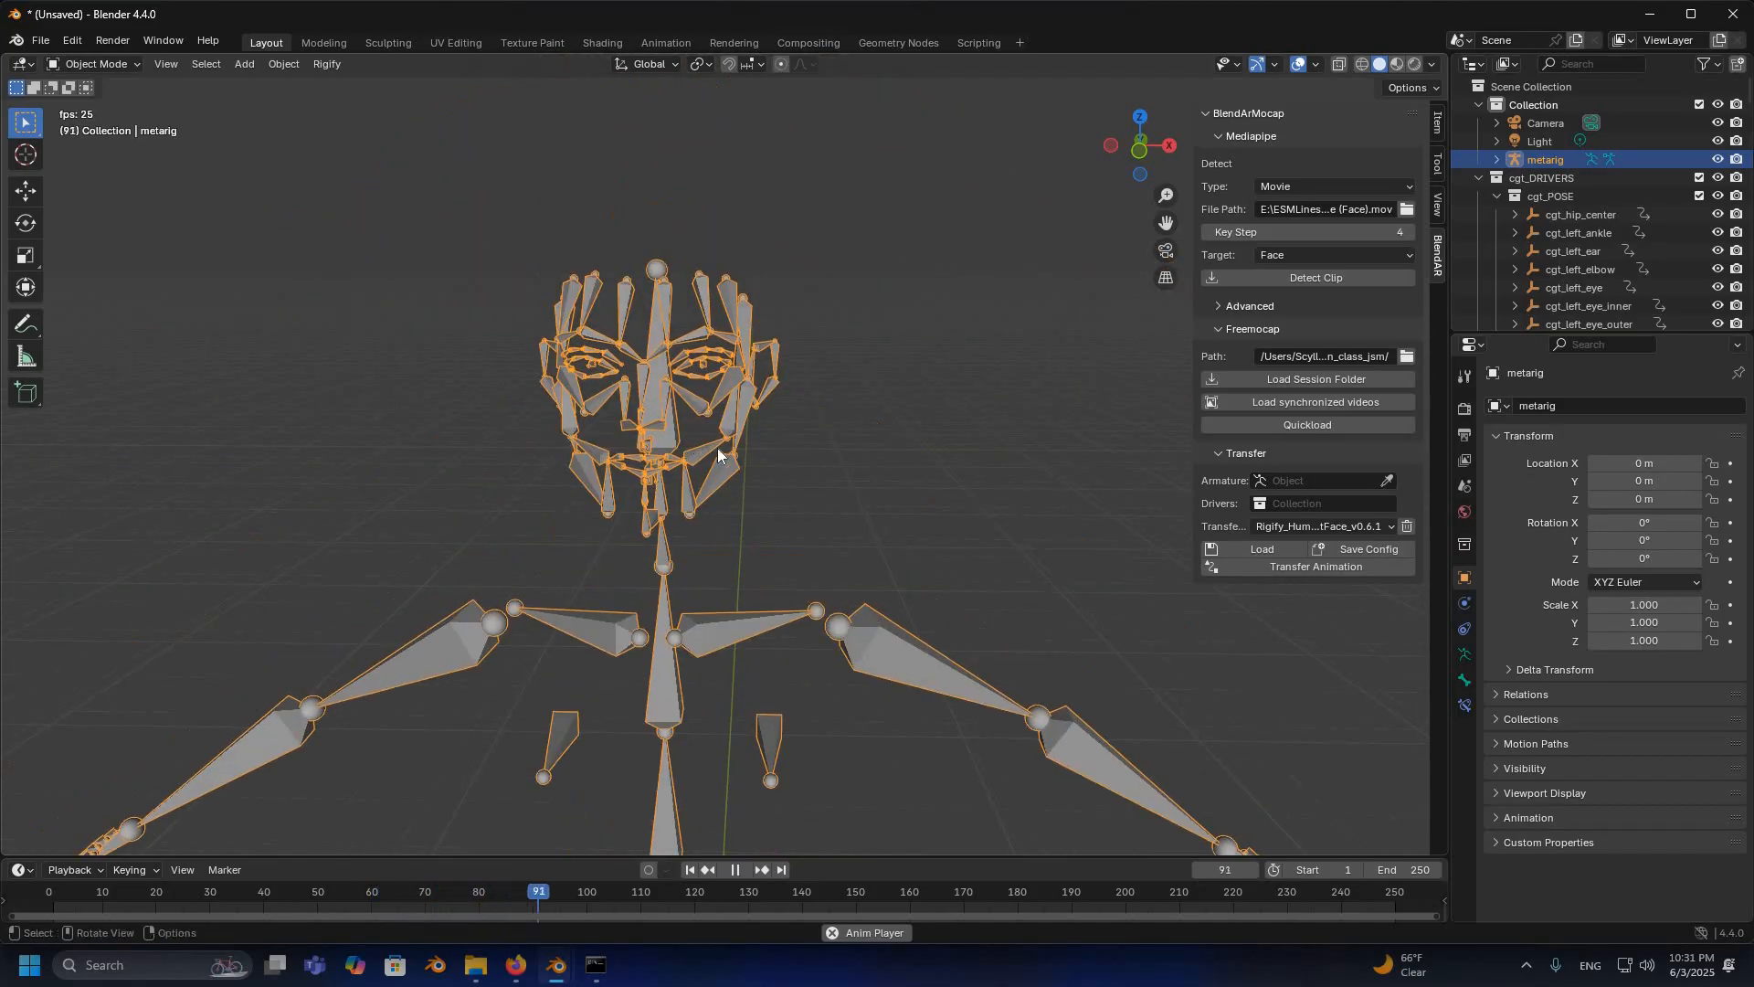
{"action": "middle_click_drag", "start_coordinate": [717, 448], "coordinate": [736, 459]}
{"action": "scroll", "coordinate": [1380, 478], "scroll_direction": "down", "scroll_amount": 1}
{"action": "left_click", "coordinate": [1390, 481]}
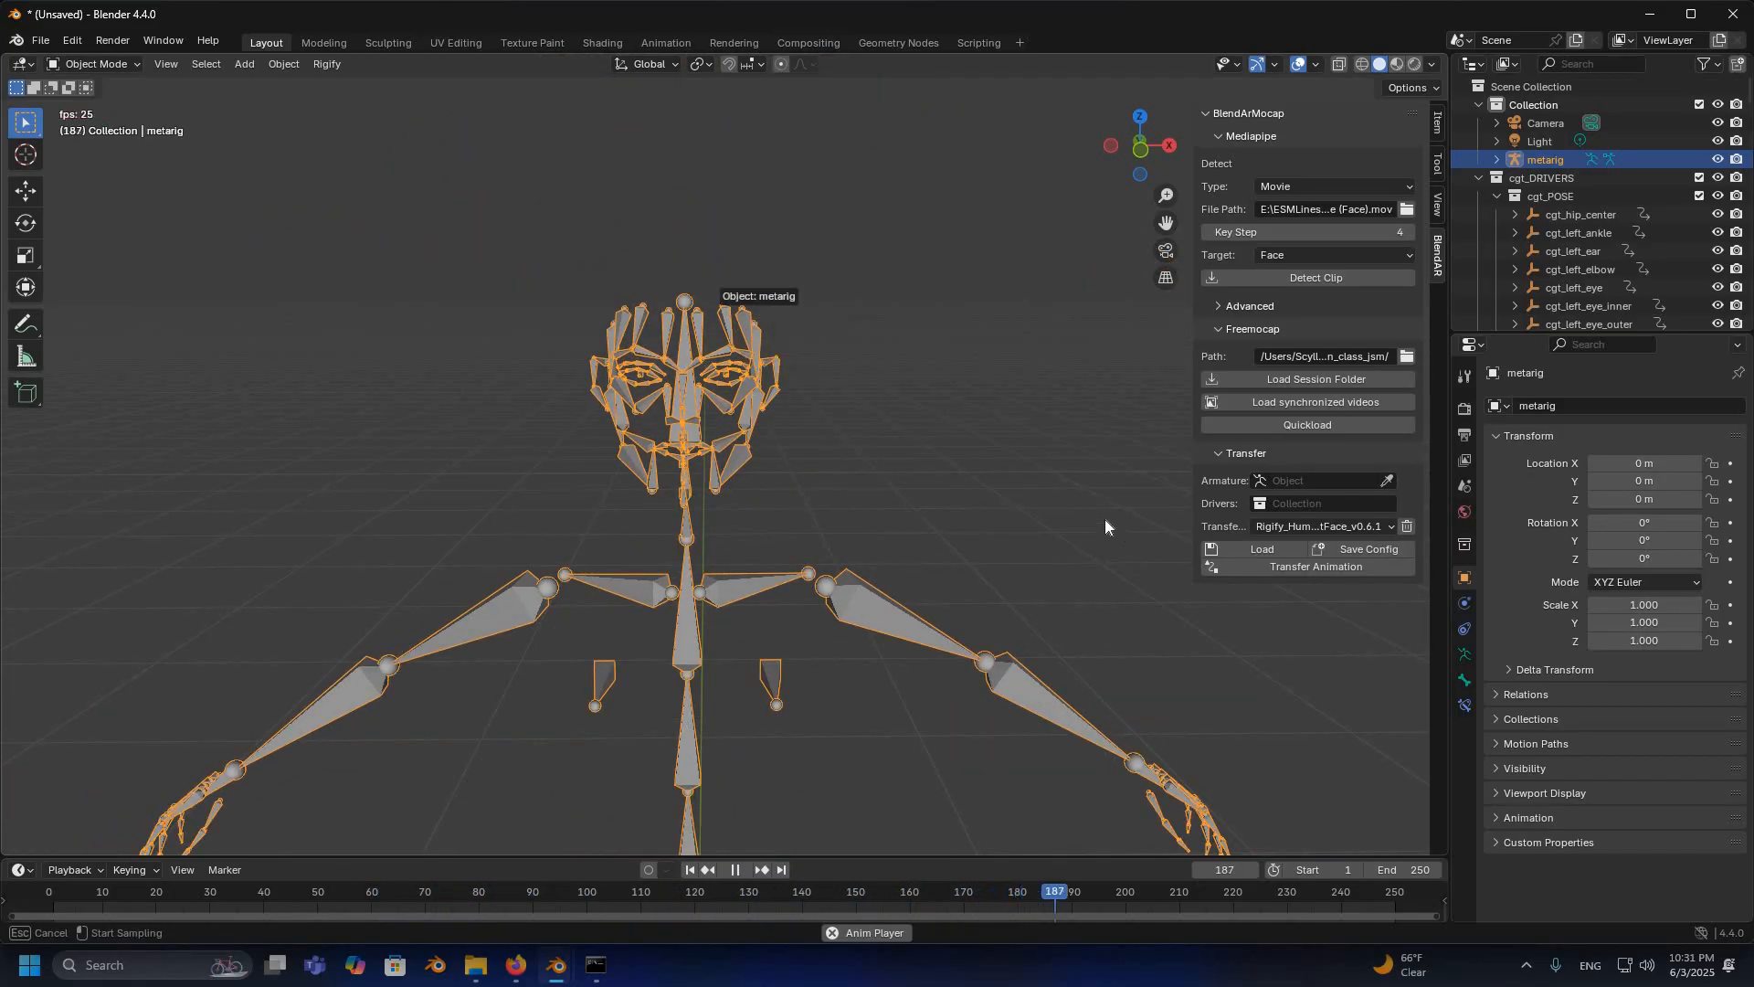
{"action": "left_click", "coordinate": [759, 336]}
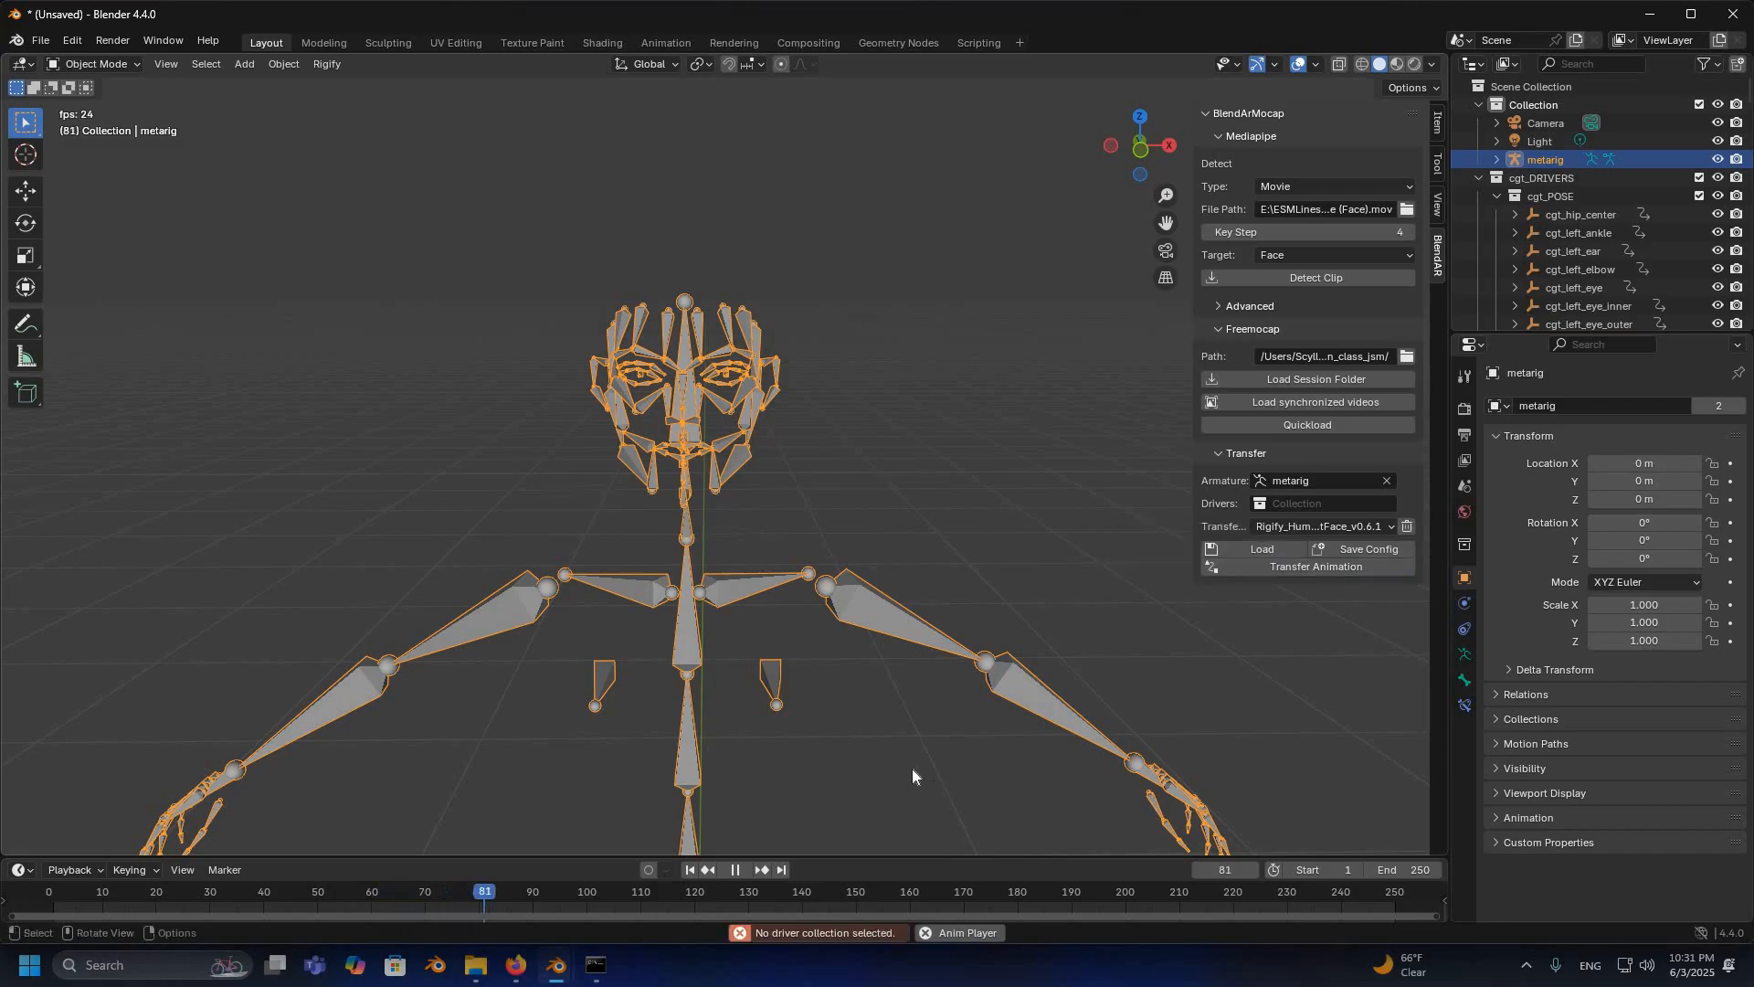
{"action": "left_click", "coordinate": [1316, 504]}
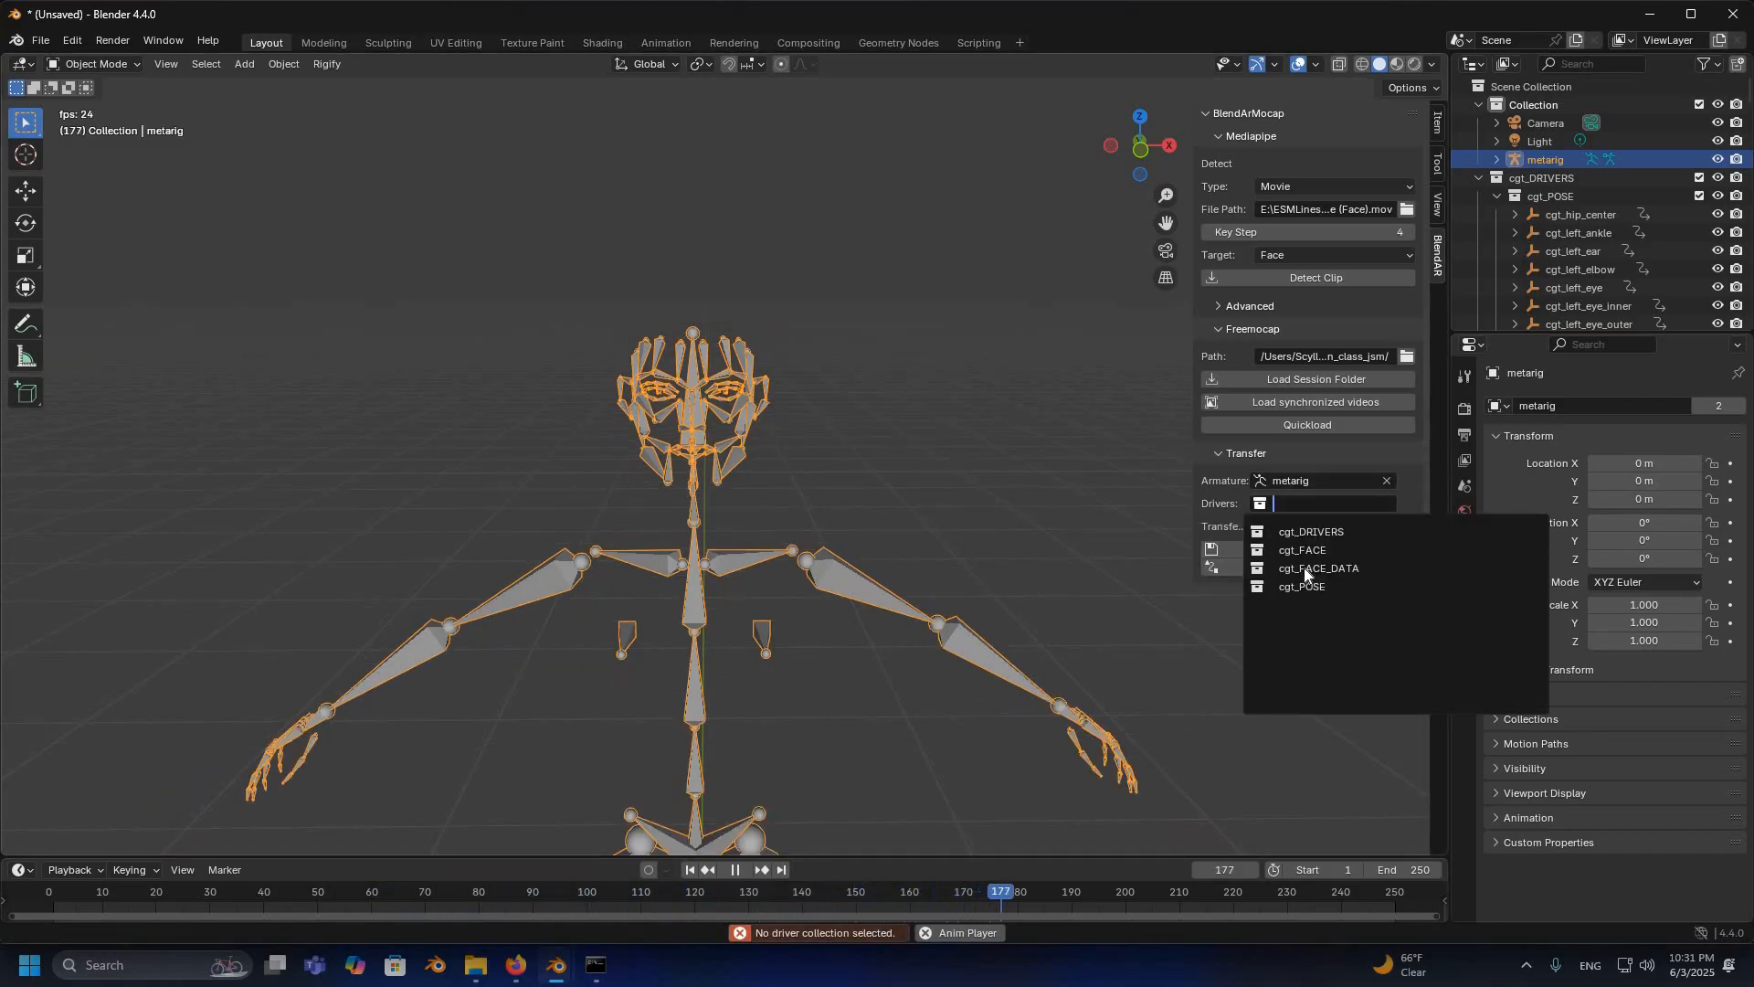
{"action": "left_click", "coordinate": [1279, 551]}
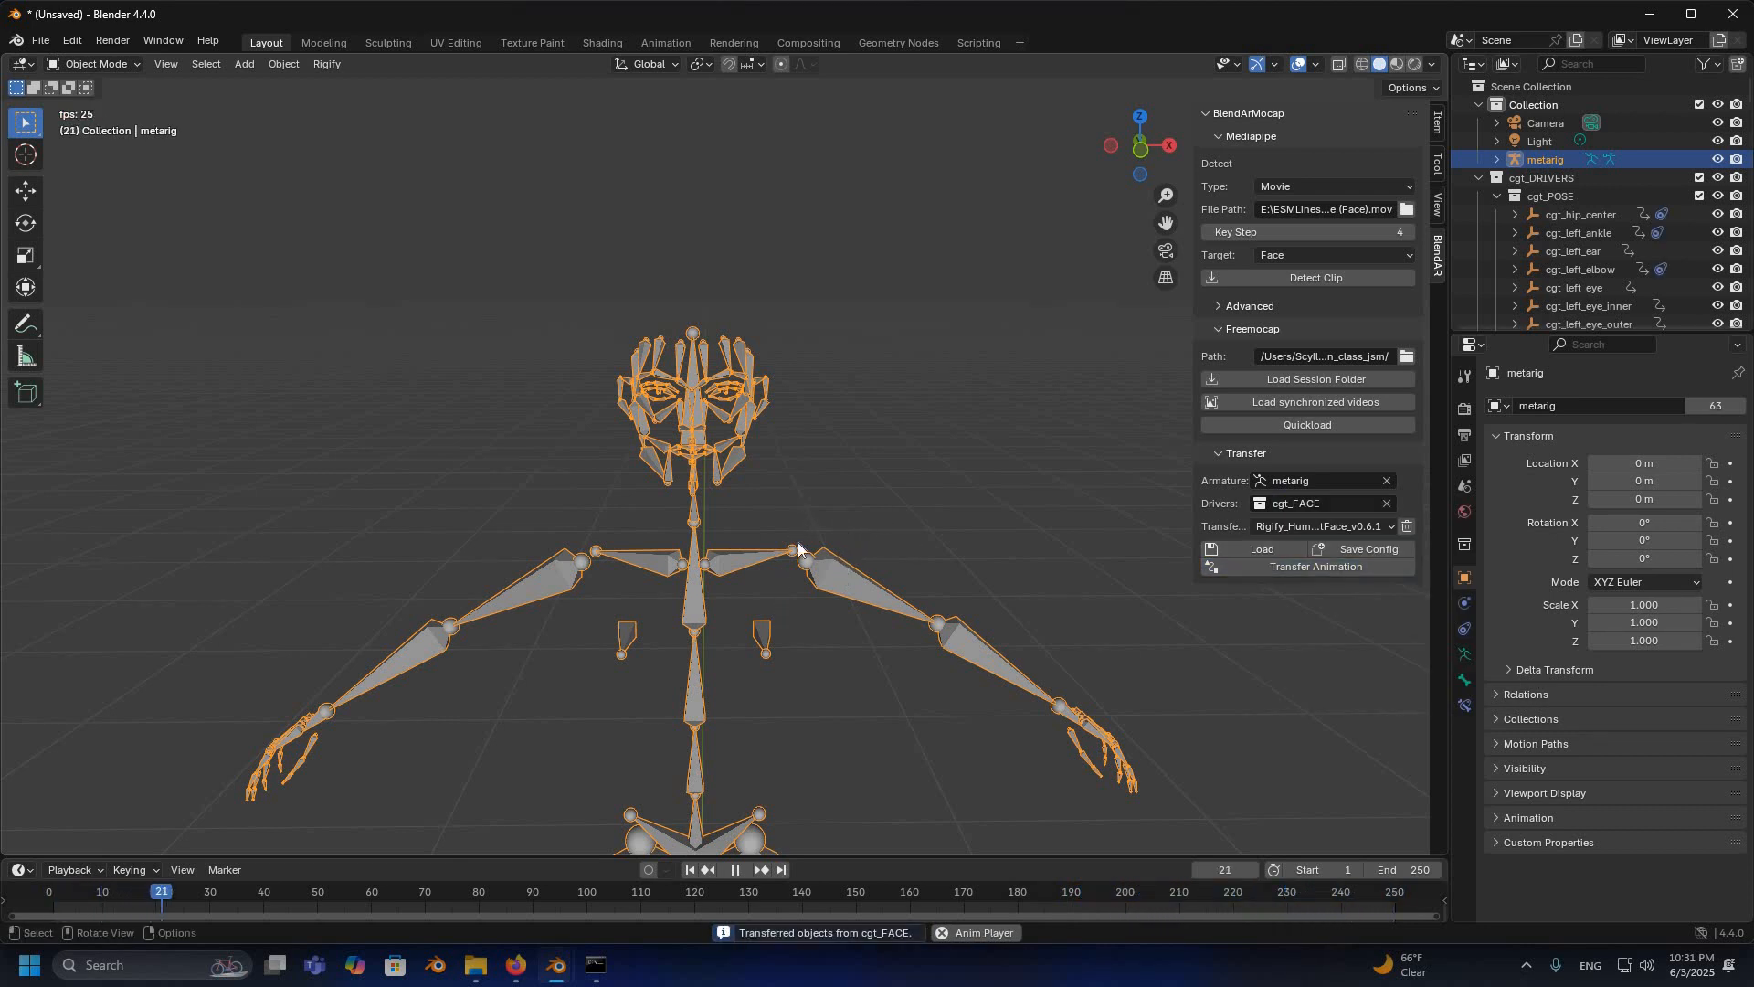
Step: Examine the metarig's legs and the face tracking points around its feet from several angles during playback
{"action": "middle_click_drag", "start_coordinate": [798, 545], "coordinate": [858, 354]}
{"action": "scroll", "coordinate": [888, 484], "scroll_direction": "down", "scroll_amount": 4}
{"action": "middle_click_drag", "start_coordinate": [886, 477], "coordinate": [987, 210], "text": "shift"}
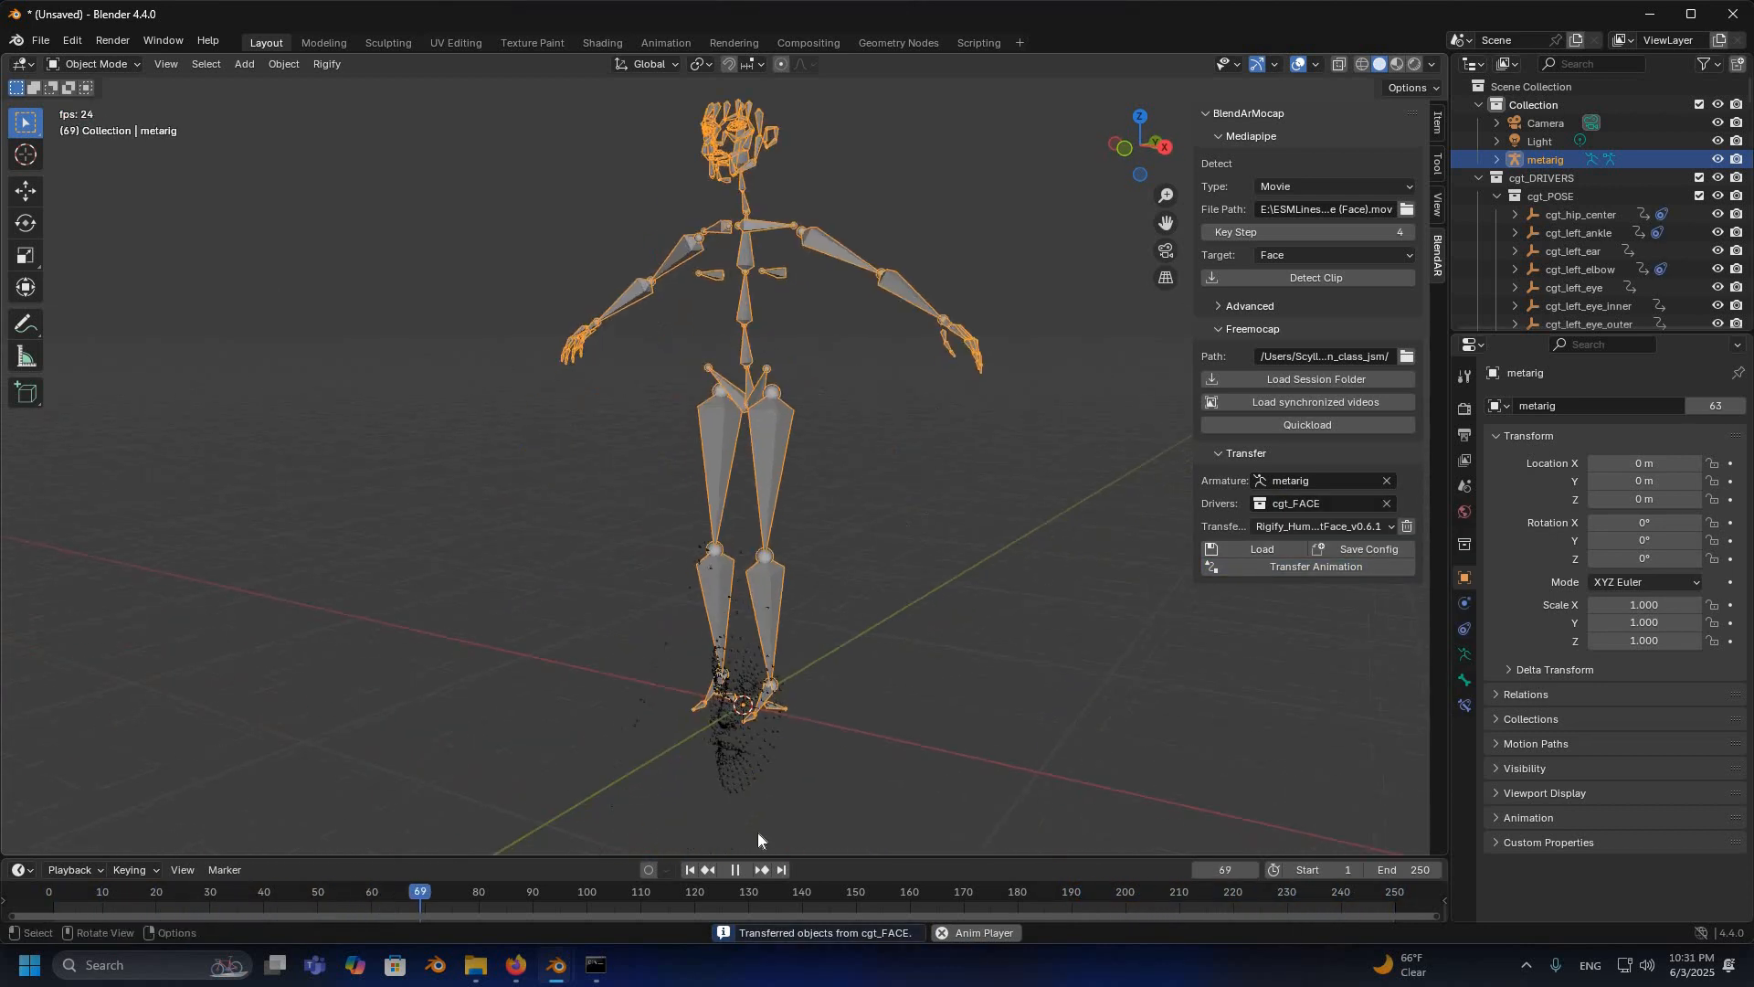
{"action": "key", "text": "KP_1"}
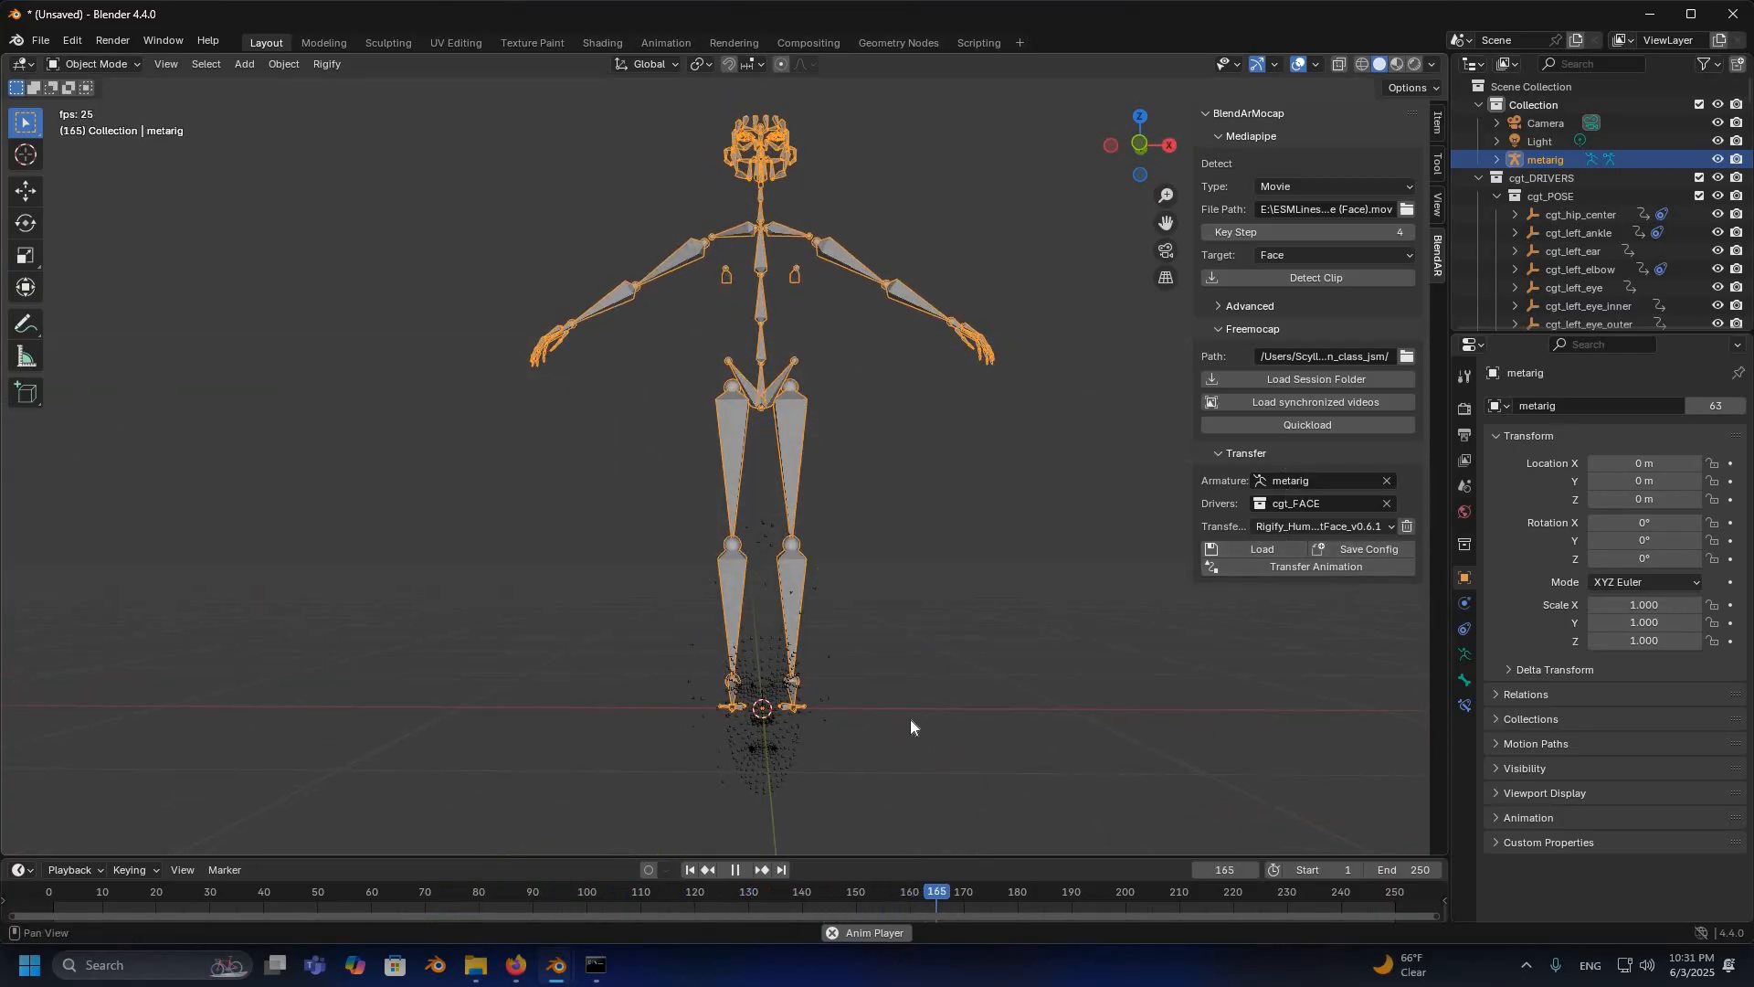
{"action": "middle_click_drag", "start_coordinate": [848, 754], "coordinate": [939, 739]}
{"action": "scroll", "coordinate": [685, 645], "scroll_direction": "up", "scroll_amount": 4}
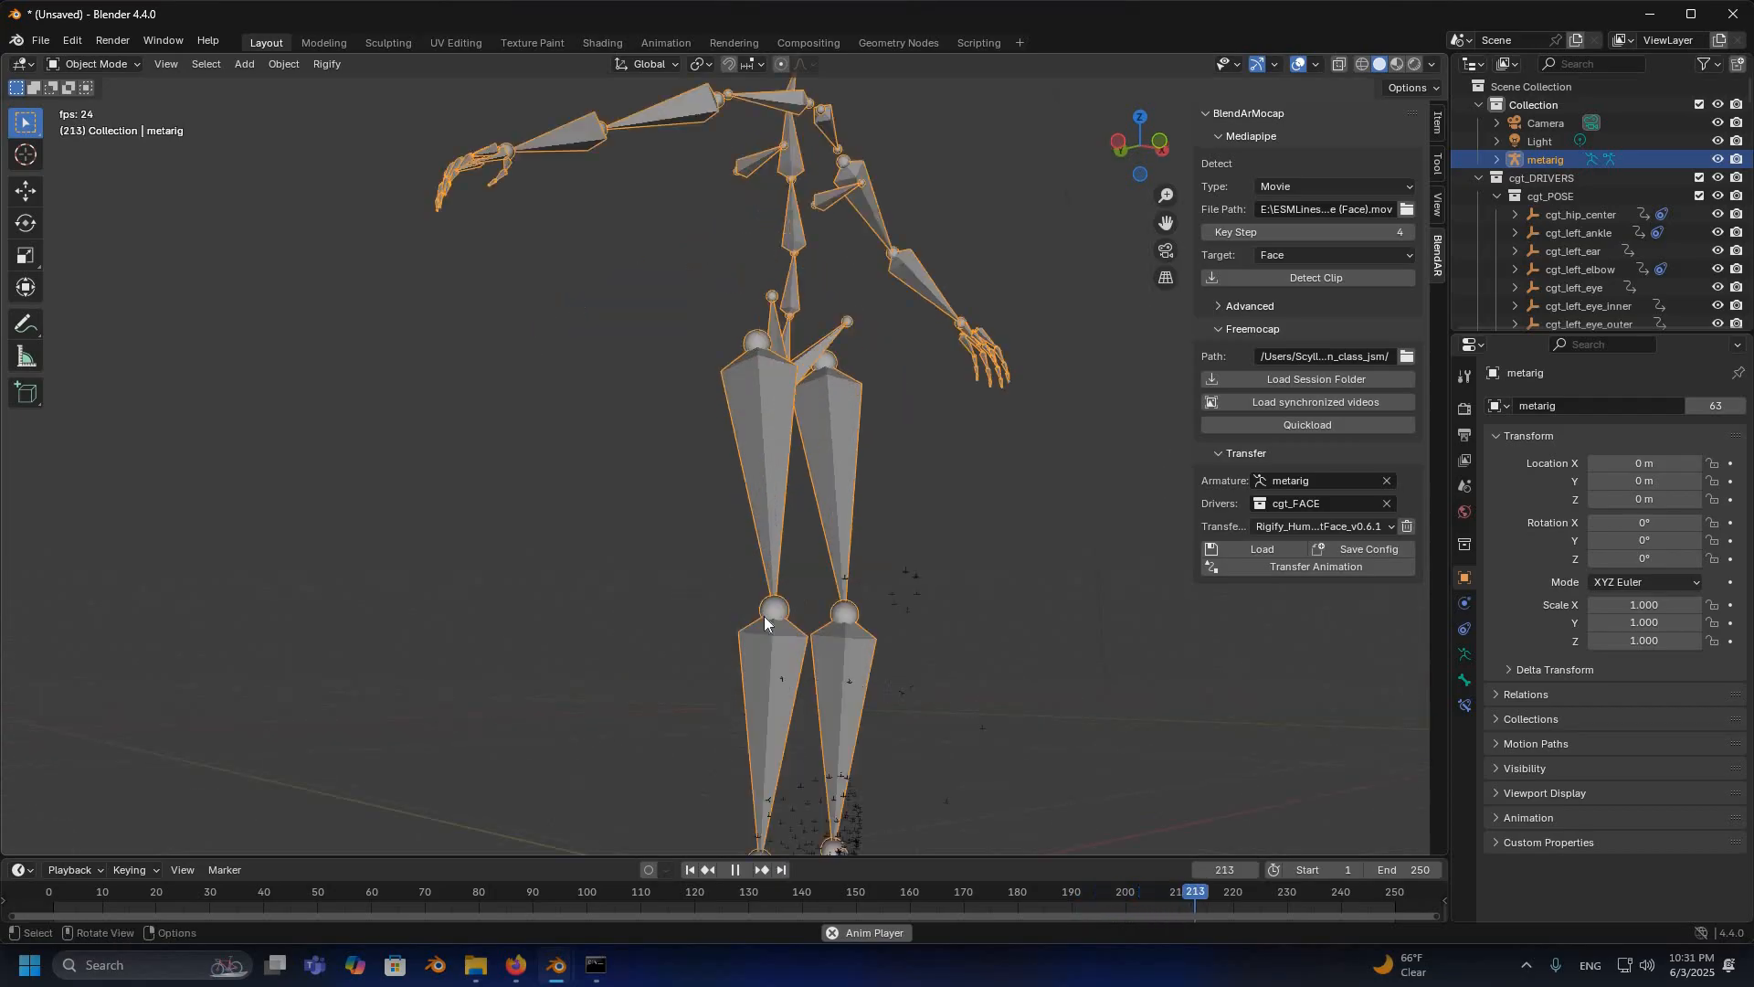
{"action": "middle_click_drag", "start_coordinate": [685, 645], "coordinate": [653, 528], "text": "shift"}
{"action": "middle_click_drag", "start_coordinate": [757, 647], "coordinate": [689, 647]}
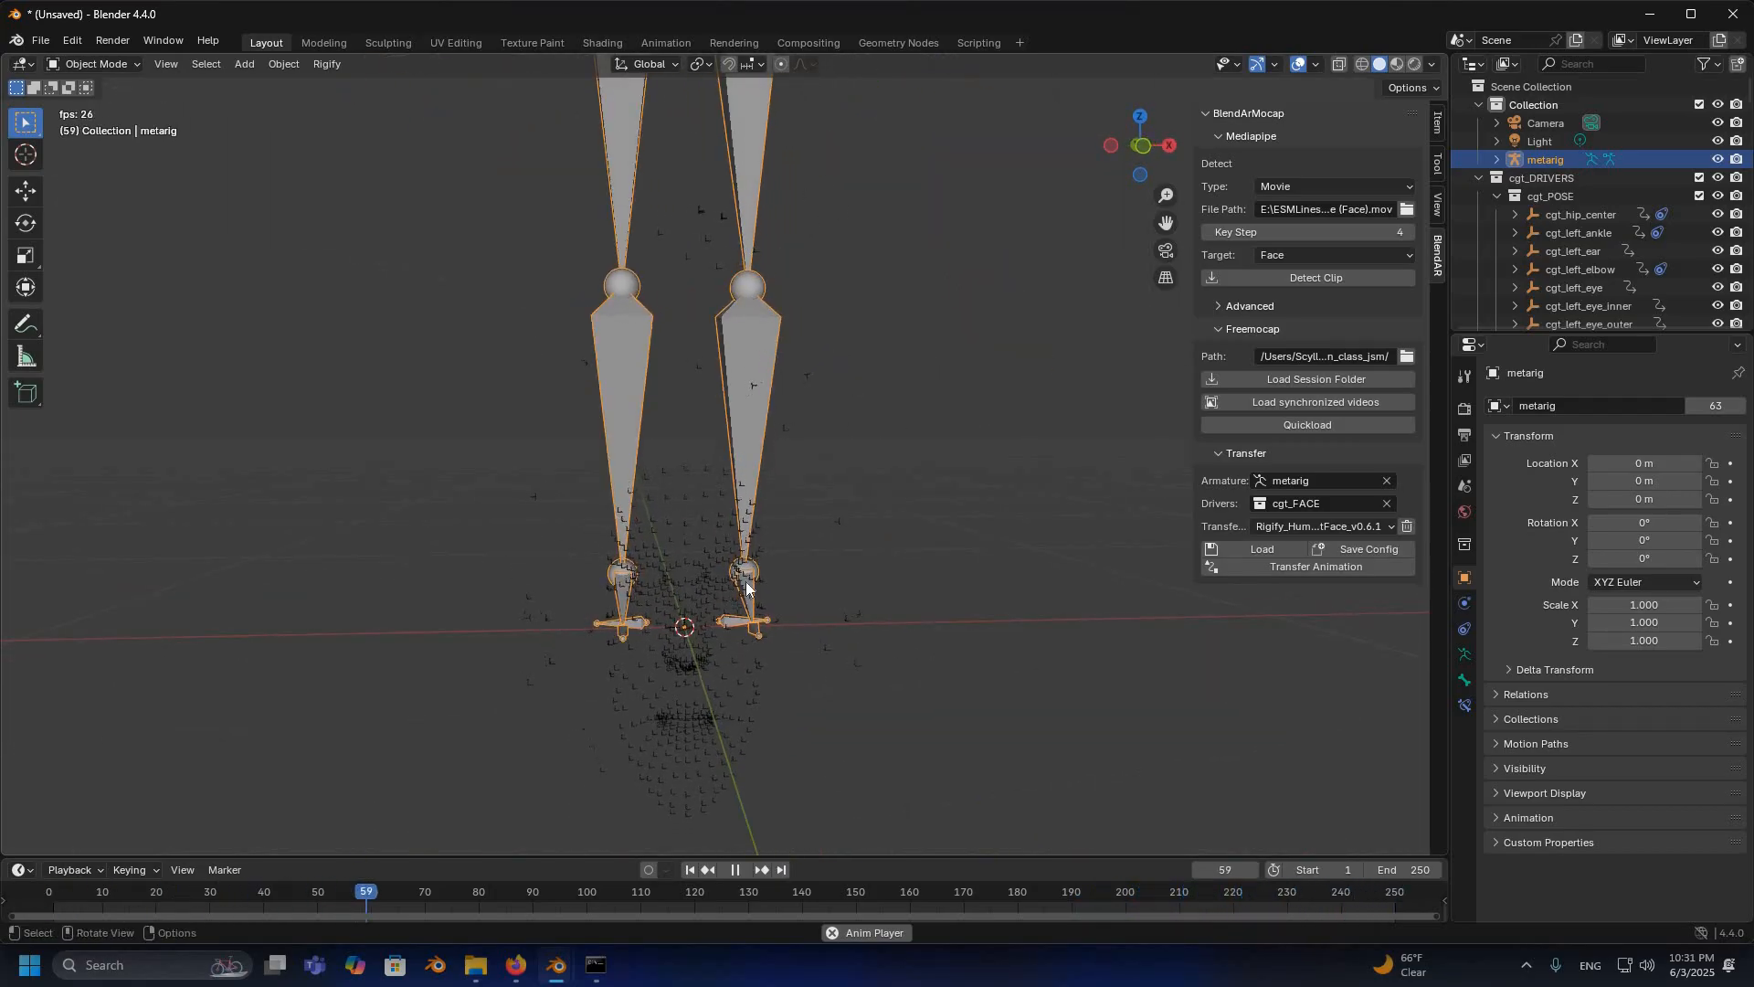
{"action": "middle_click_drag", "start_coordinate": [949, 583], "coordinate": [975, 584]}
{"action": "middle_click_drag", "start_coordinate": [834, 611], "coordinate": [758, 500]}
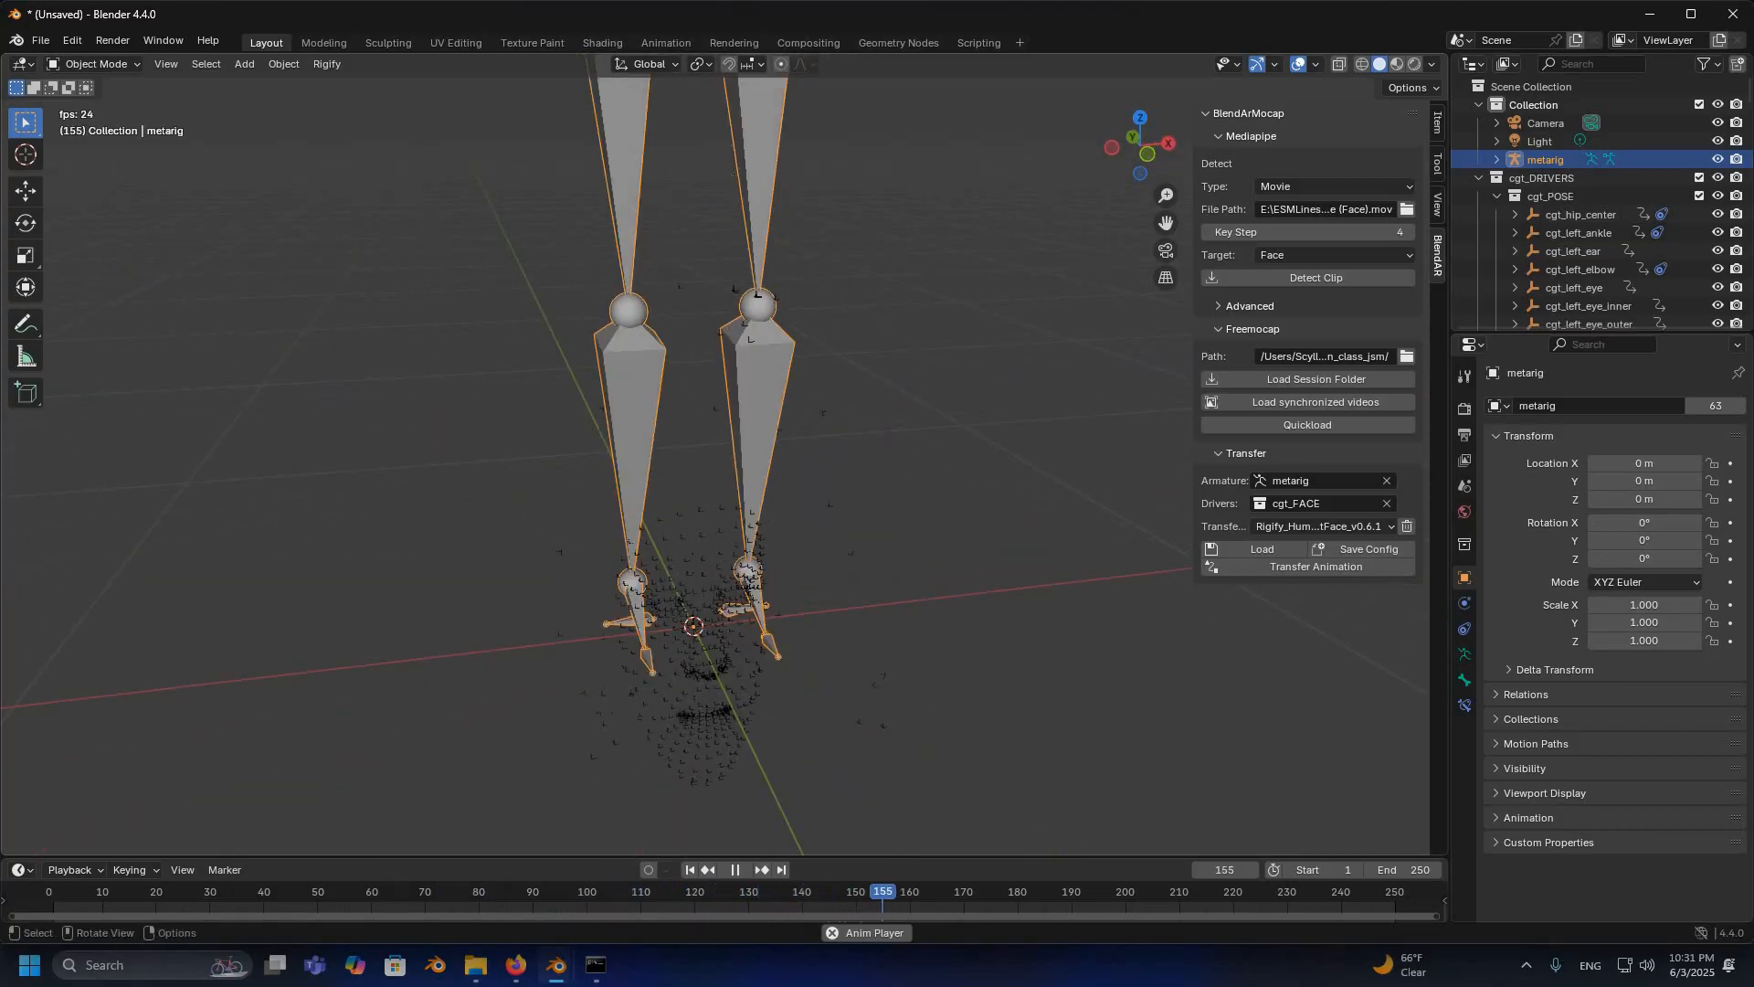
Step: Examine the metarig's upper body and face during playback, and expand the metarig in the Outliner
{"action": "scroll", "coordinate": [730, 267], "scroll_direction": "down", "scroll_amount": 2}
{"action": "middle_click_drag", "start_coordinate": [730, 267], "coordinate": [724, 345], "text": "shift"}
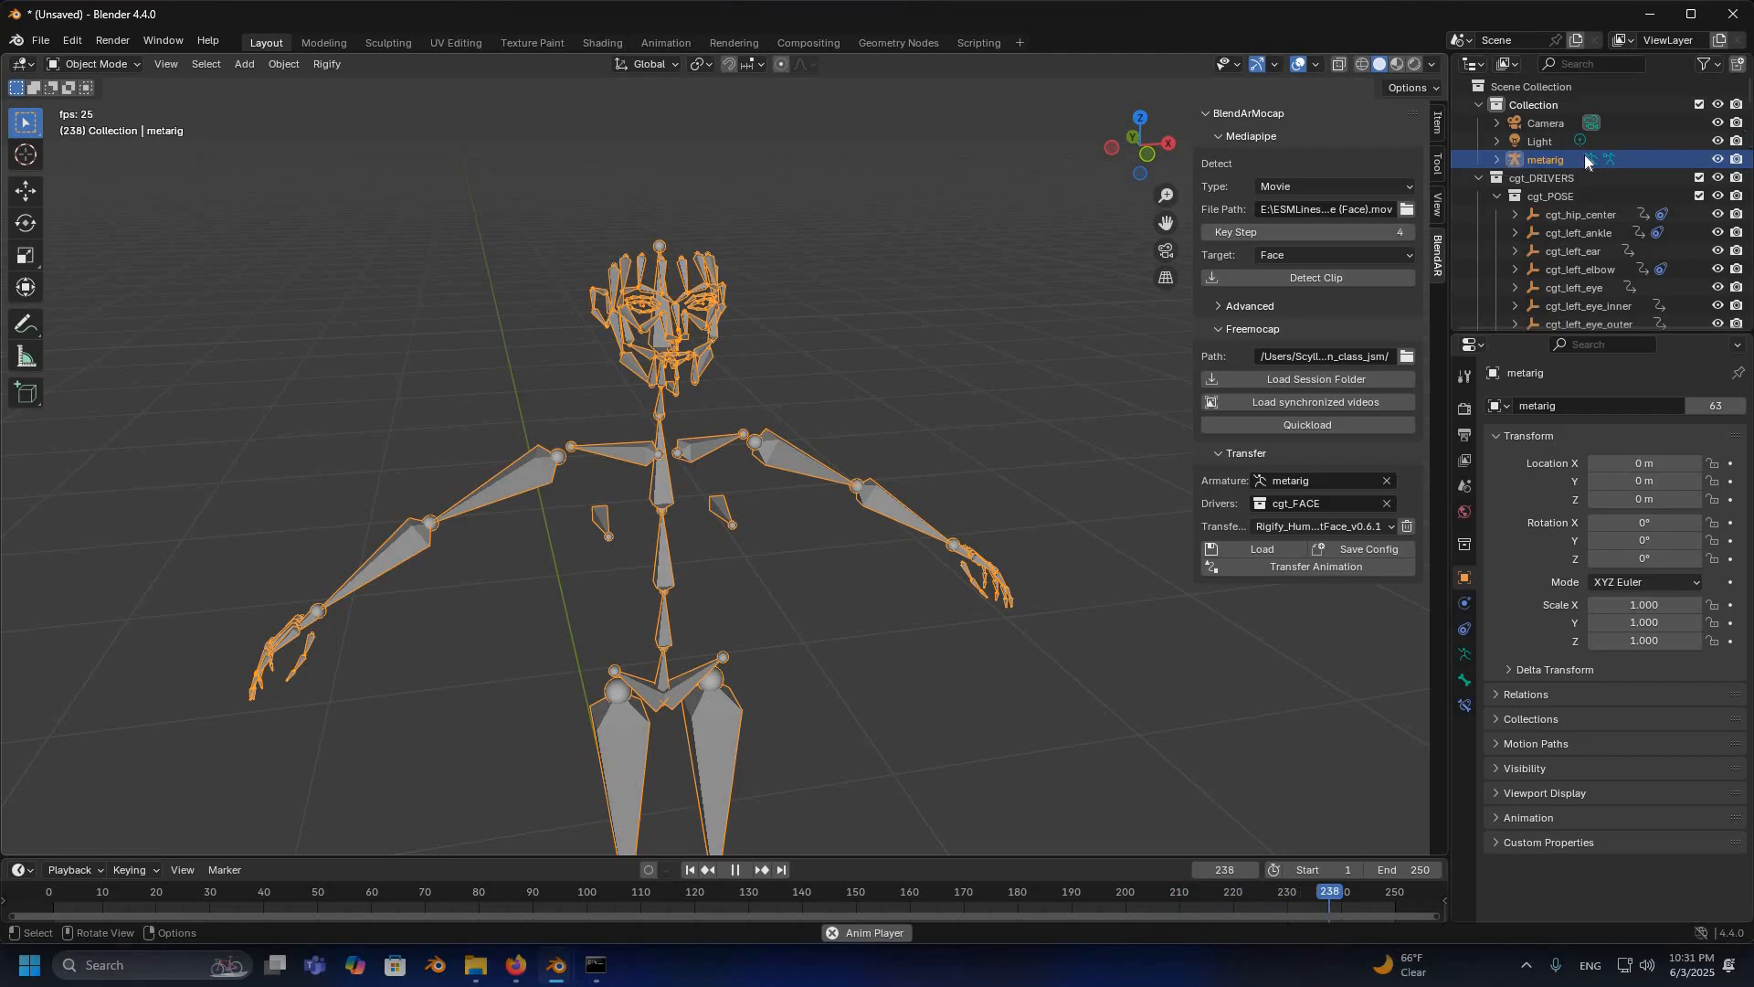
{"action": "left_click", "coordinate": [1498, 160]}
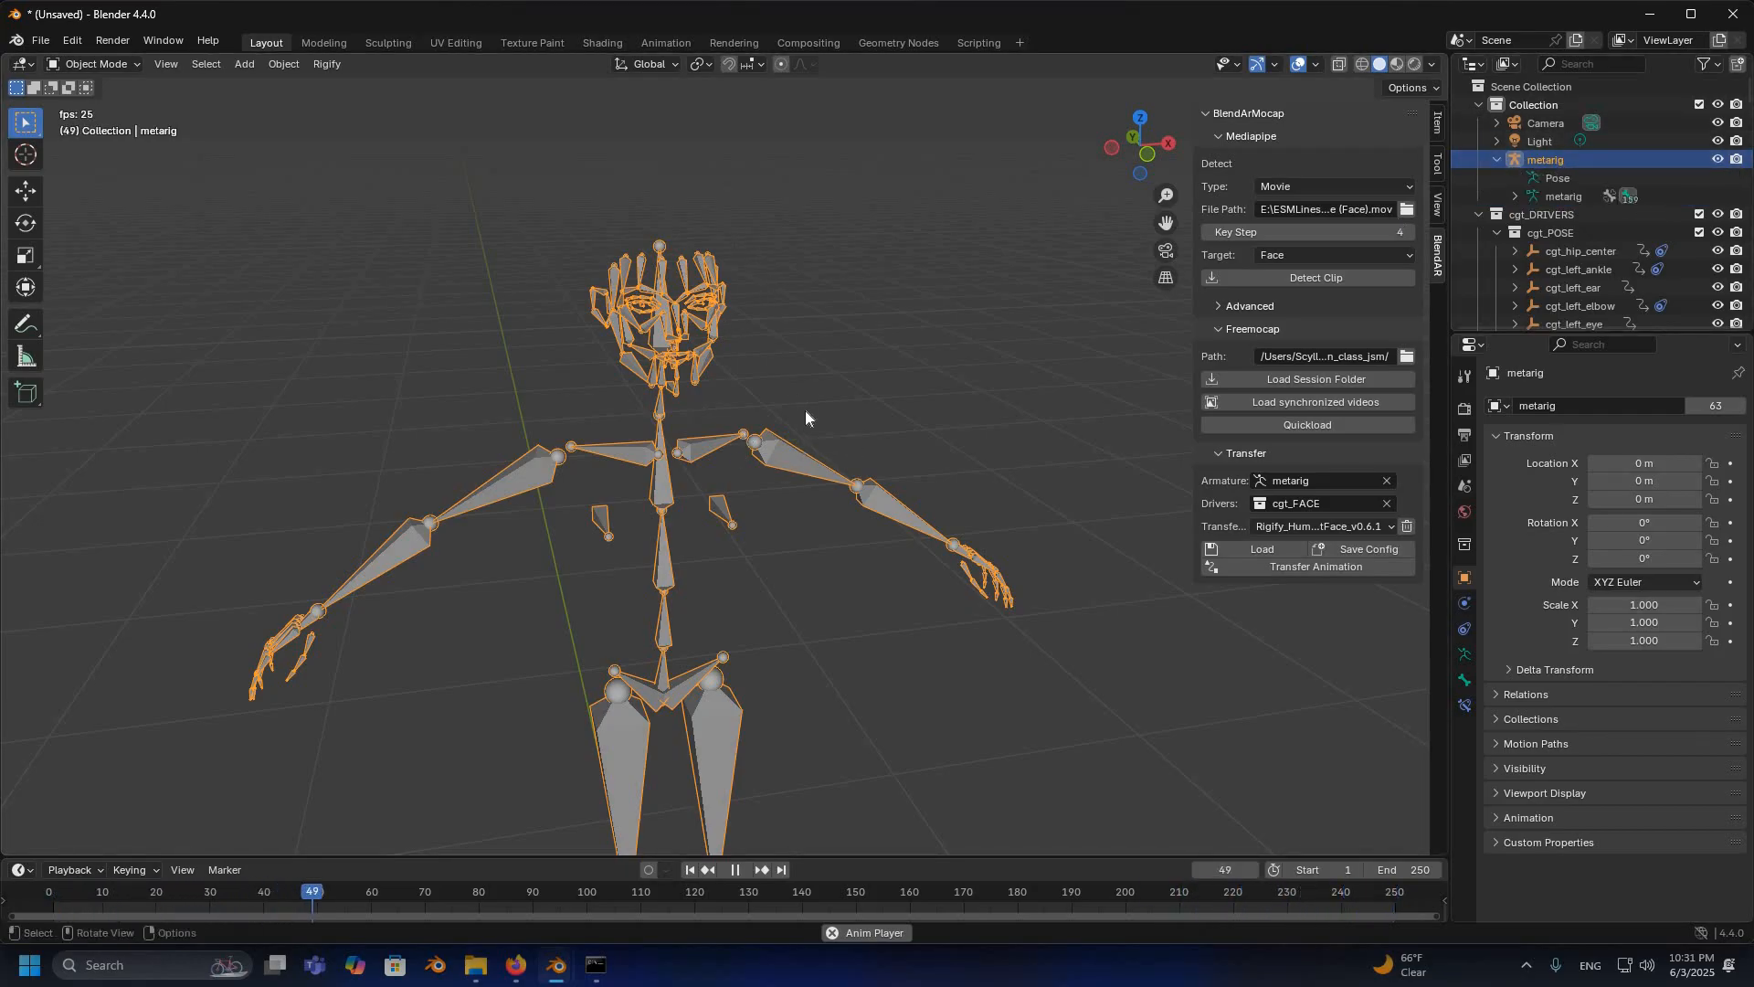
{"action": "middle_click_drag", "start_coordinate": [1315, 482], "coordinate": [1290, 474]}
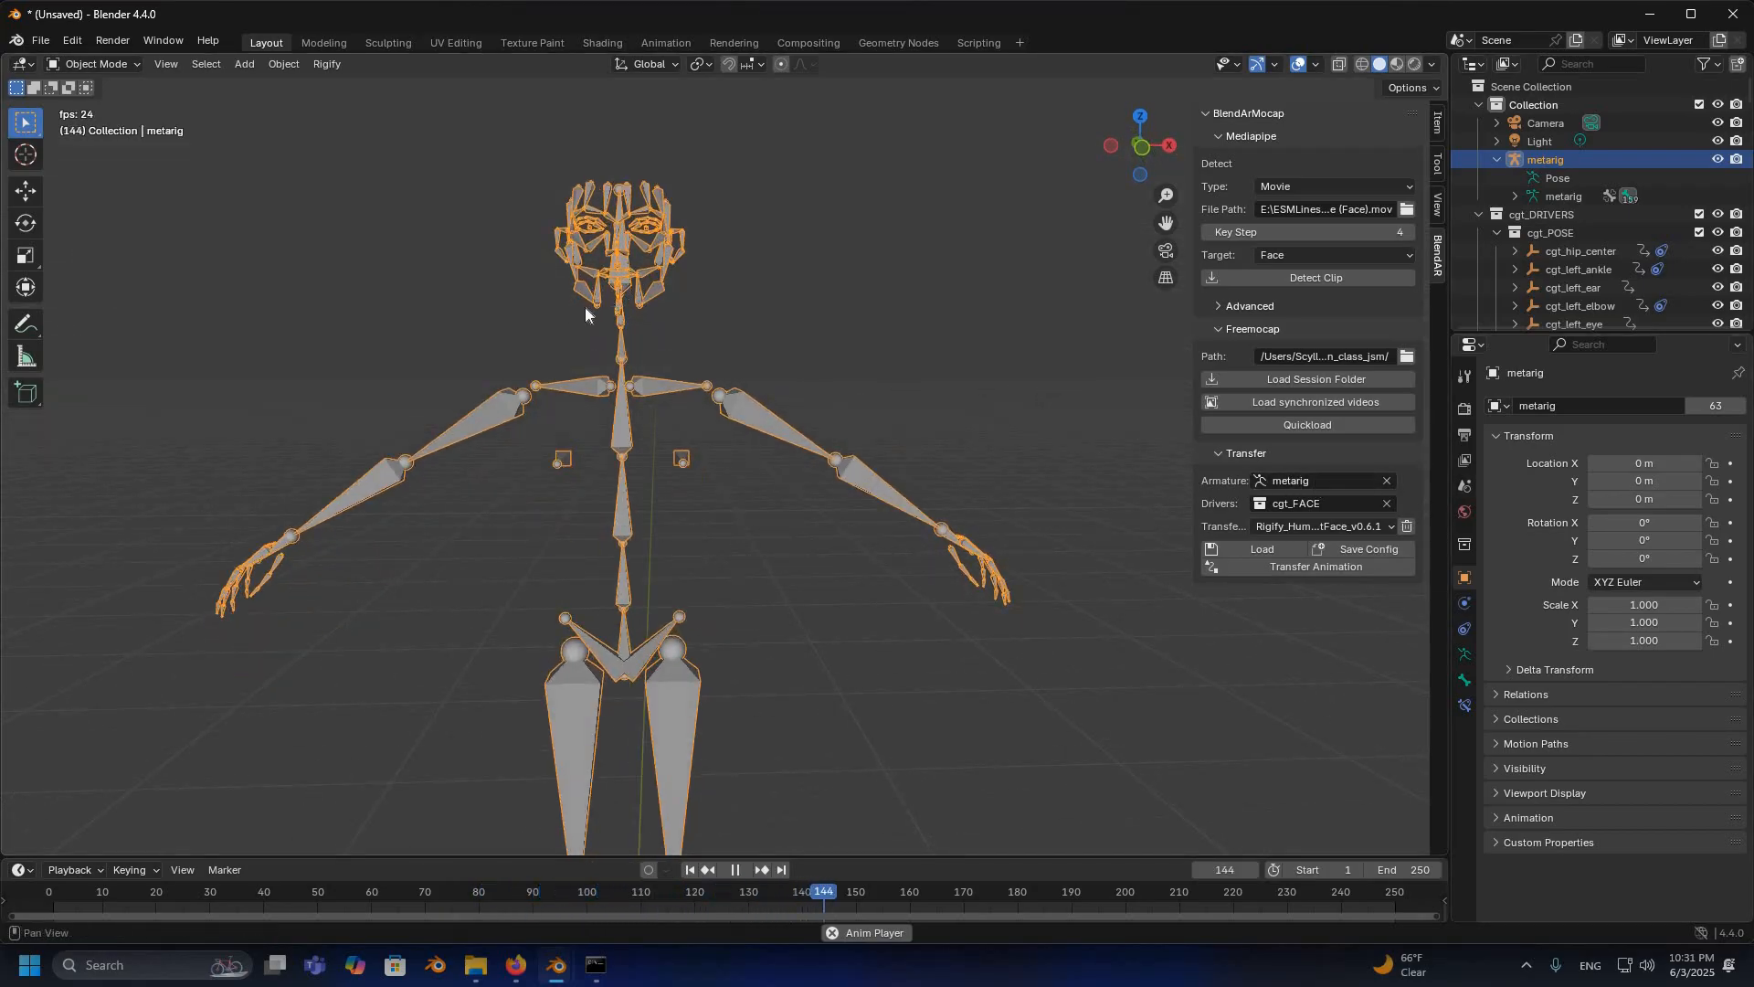
Step: Examine the metarig's face, arms and legs and the face tracking points at its feet from several angles during playback
{"action": "middle_click_drag", "start_coordinate": [912, 300], "coordinate": [880, 318]}
{"action": "scroll", "coordinate": [731, 311], "scroll_direction": "up", "scroll_amount": 3}
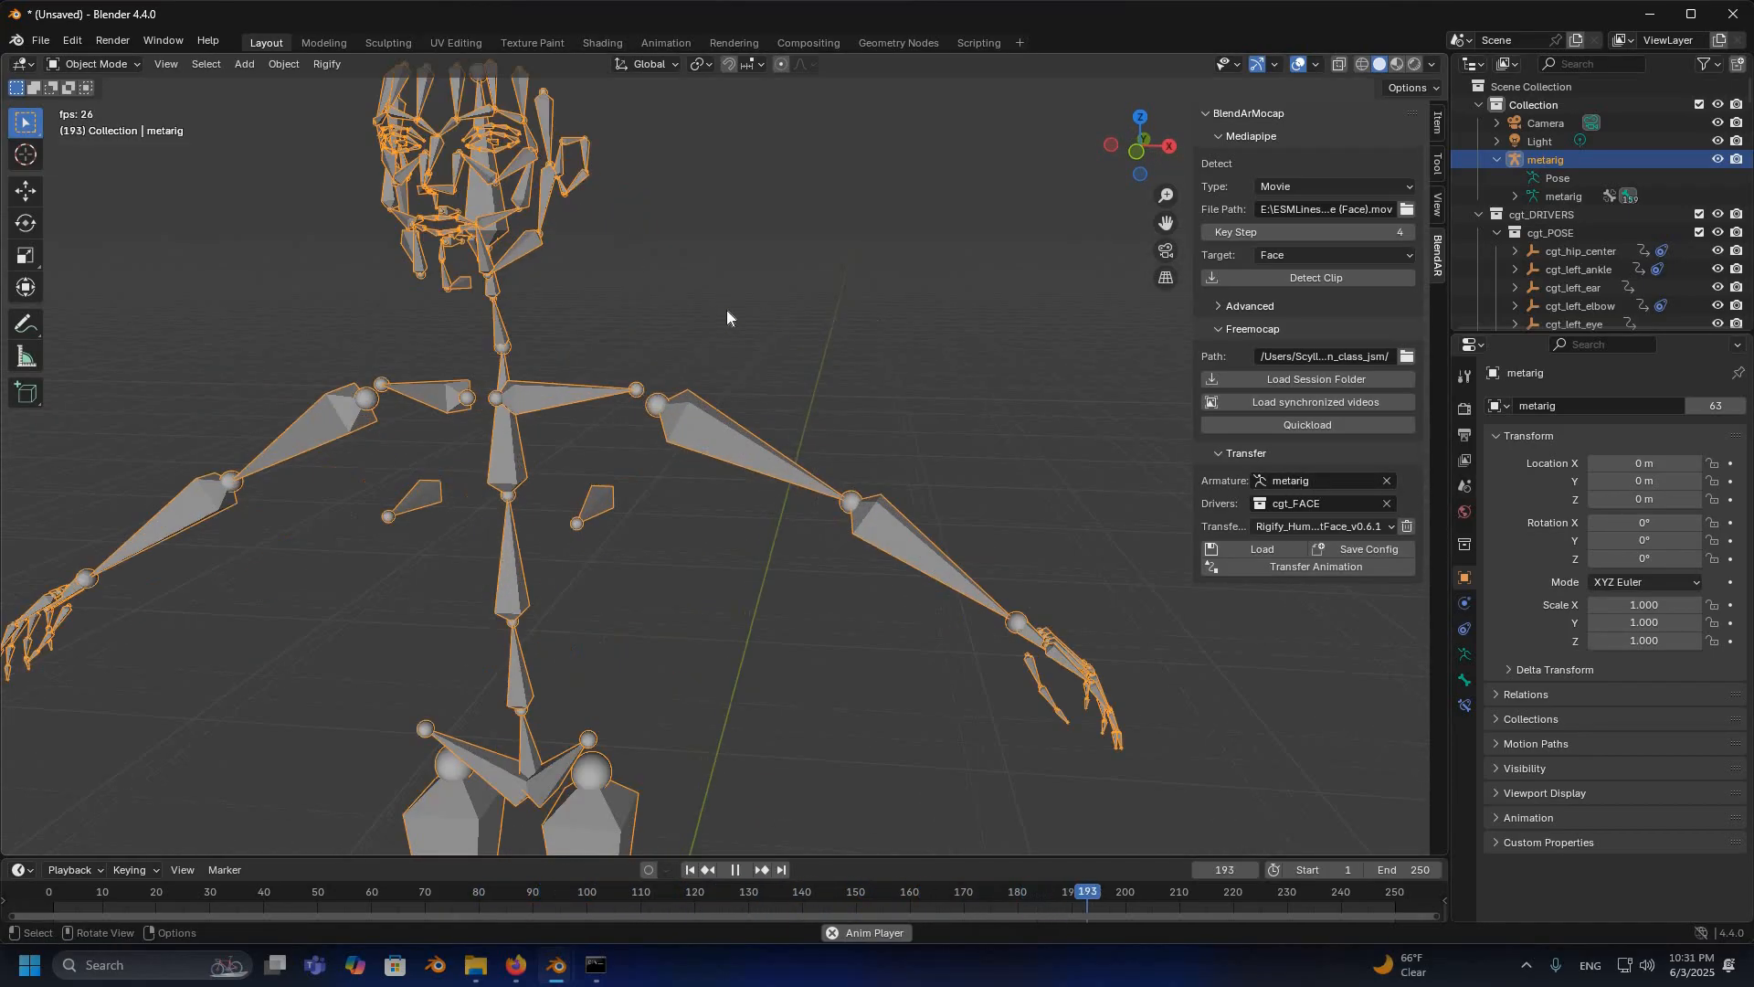
{"action": "middle_click_drag", "start_coordinate": [726, 310], "coordinate": [776, 511]}
{"action": "scroll", "coordinate": [728, 245], "scroll_direction": "down", "scroll_amount": 5}
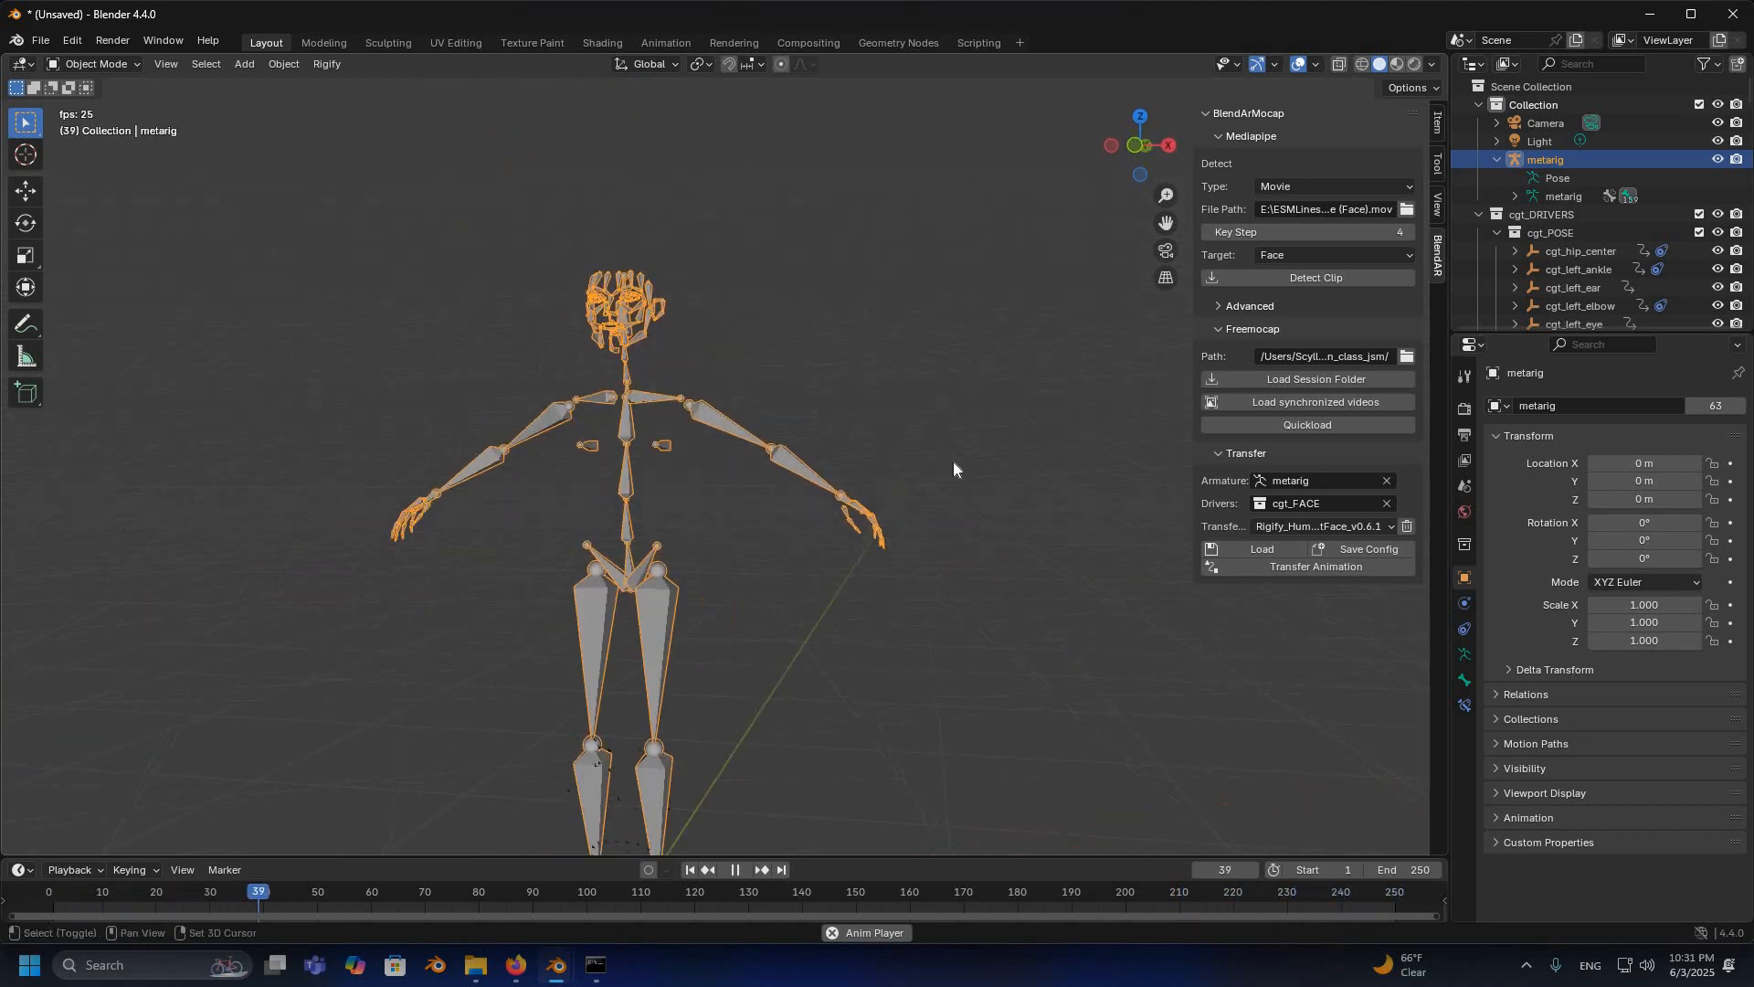
{"action": "mouse_move", "coordinate": [954, 468]}
{"action": "middle_mouse_down"}
{"action": "mouse_move", "coordinate": [912, 548]}
{"action": "mouse_move", "coordinate": [941, 537]}
{"action": "mouse_move", "coordinate": [918, 623]}
{"action": "mouse_move", "coordinate": [701, 627]}
{"action": "mouse_move", "coordinate": [968, 466]}
{"action": "middle_mouse_up"}
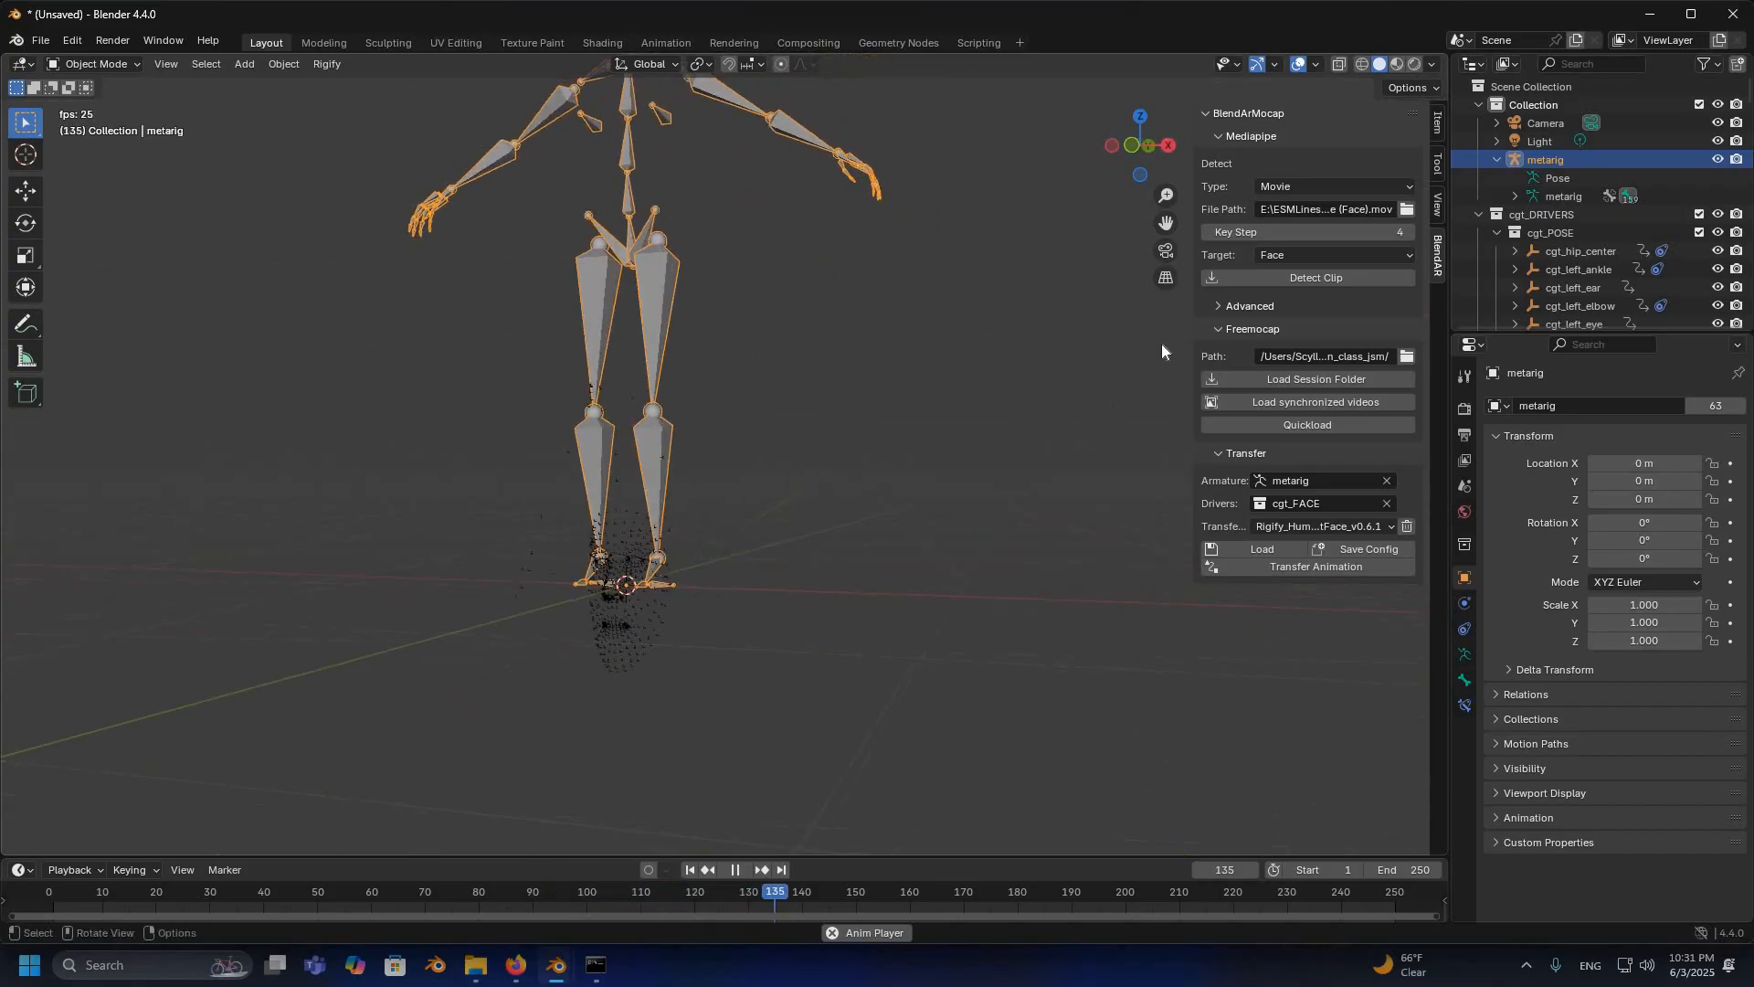
{"action": "middle_click_drag", "start_coordinate": [1160, 343], "coordinate": [1224, 329]}
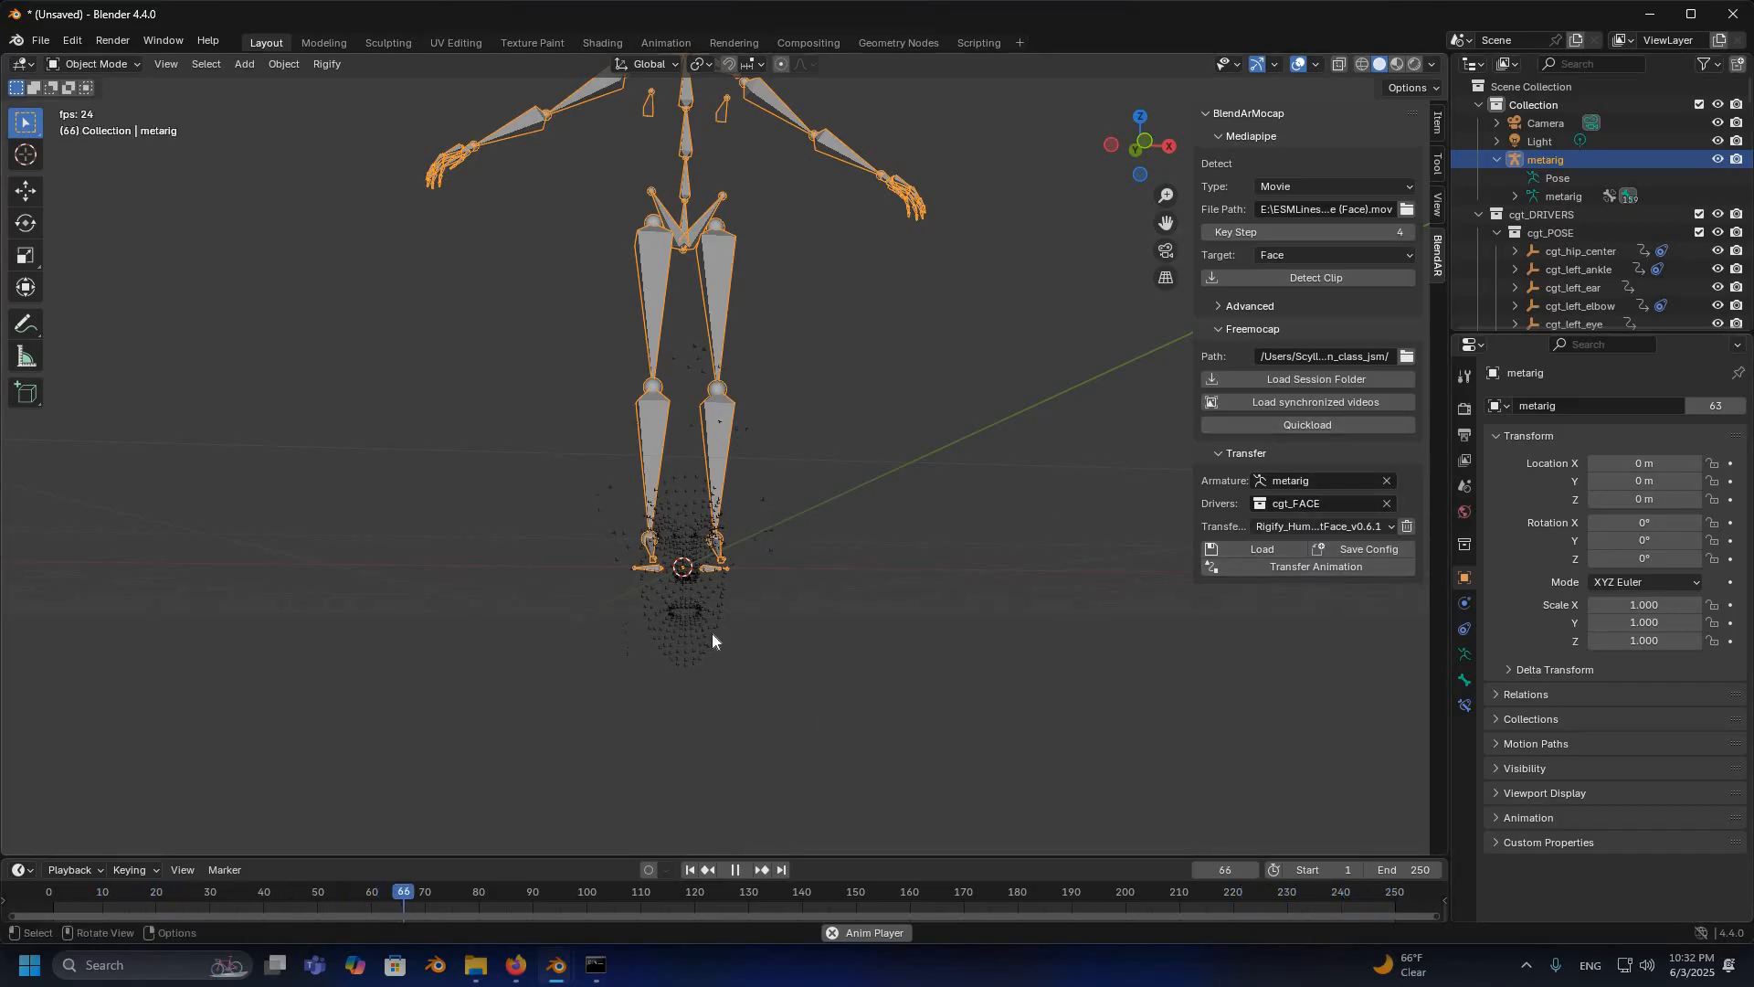
{"action": "middle_click_drag", "start_coordinate": [711, 633], "coordinate": [705, 621]}
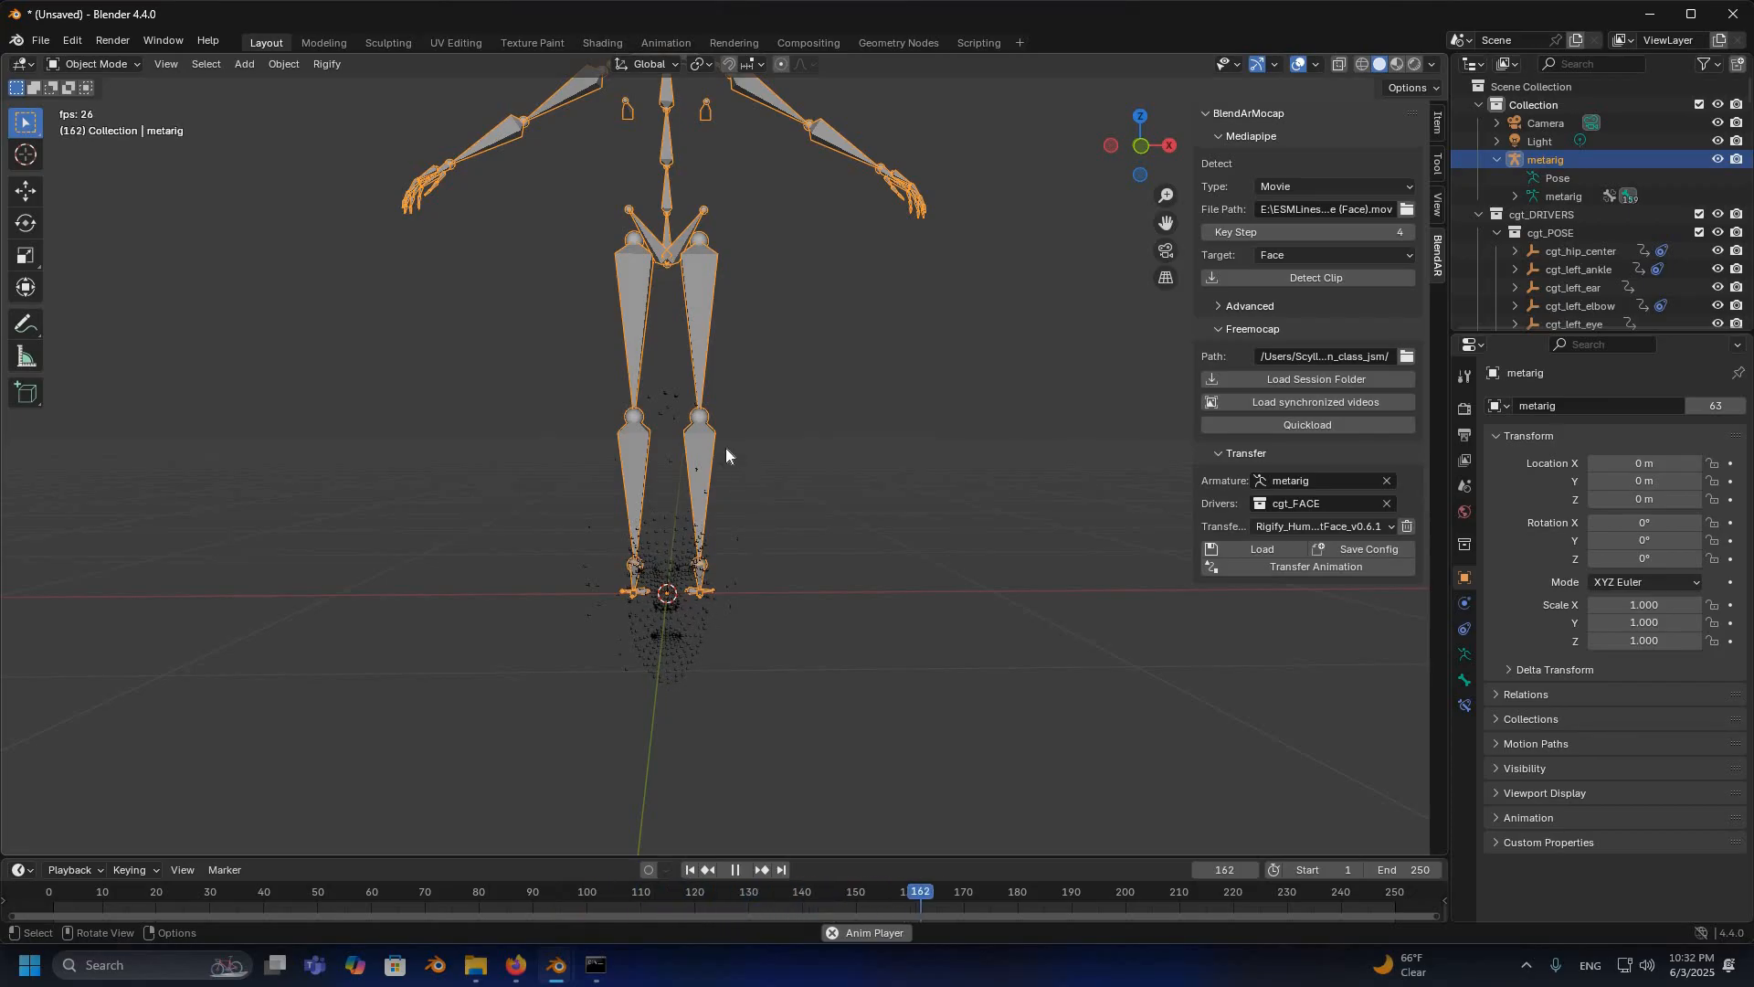
{"action": "middle_click_drag", "start_coordinate": [726, 447], "coordinate": [722, 419]}
{"action": "scroll", "coordinate": [721, 422], "scroll_direction": "down", "scroll_amount": 4}
{"action": "scroll", "coordinate": [720, 423], "scroll_direction": "up", "scroll_amount": 1}
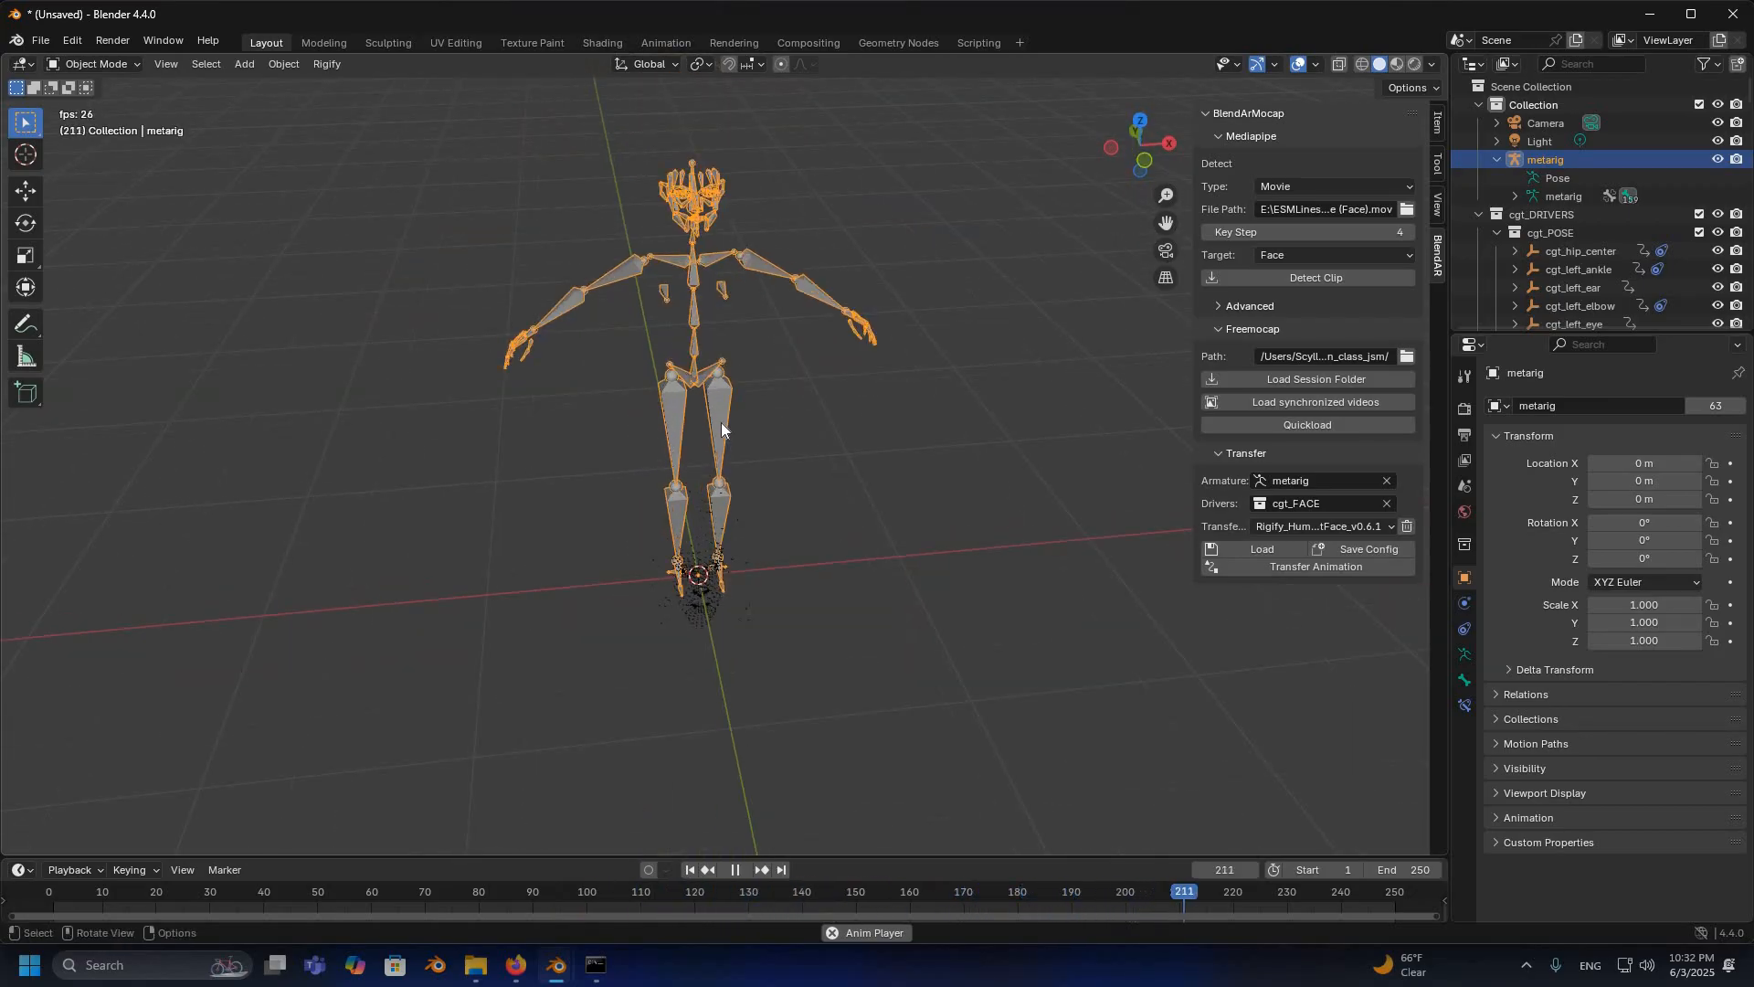
Step: Delete the metarig from the scene and inspect the remaining face tracking points up close during playback
{"action": "key", "text": "Delete"}
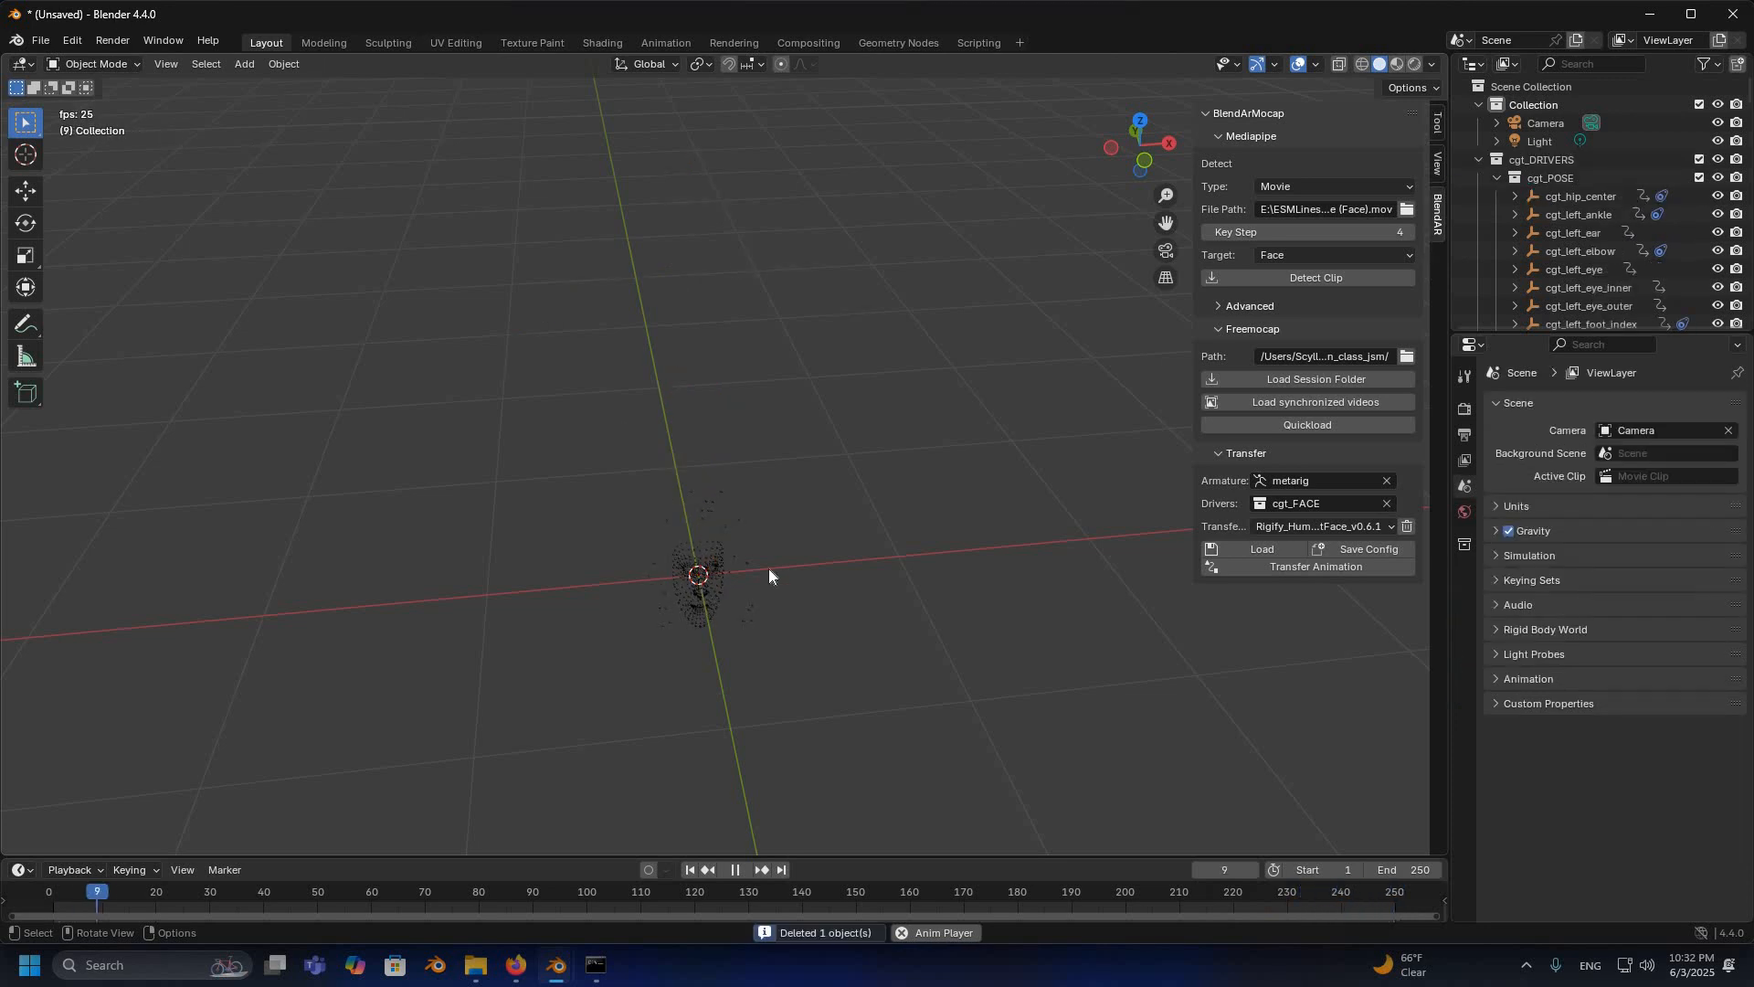
{"action": "middle_click_drag", "start_coordinate": [672, 633], "coordinate": [1042, 540]}
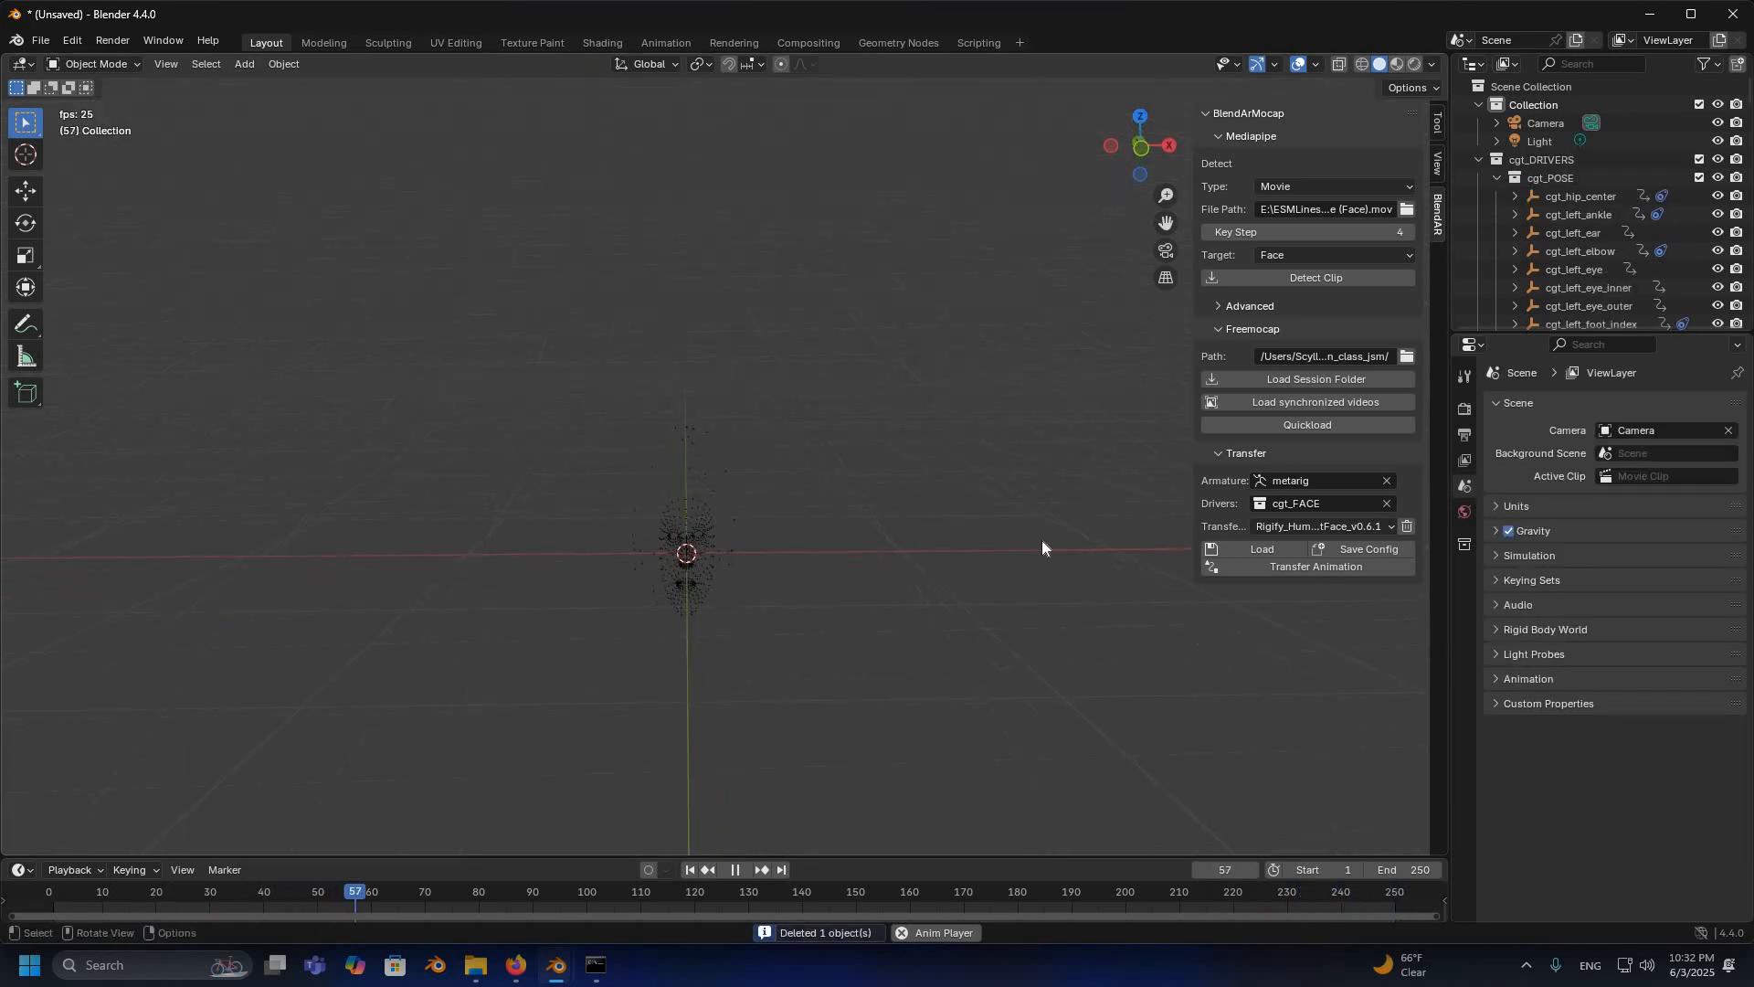
{"action": "scroll", "coordinate": [1042, 540], "scroll_direction": "up", "scroll_amount": 5}
{"action": "middle_click_drag", "start_coordinate": [1509, 325], "coordinate": [1515, 300]}
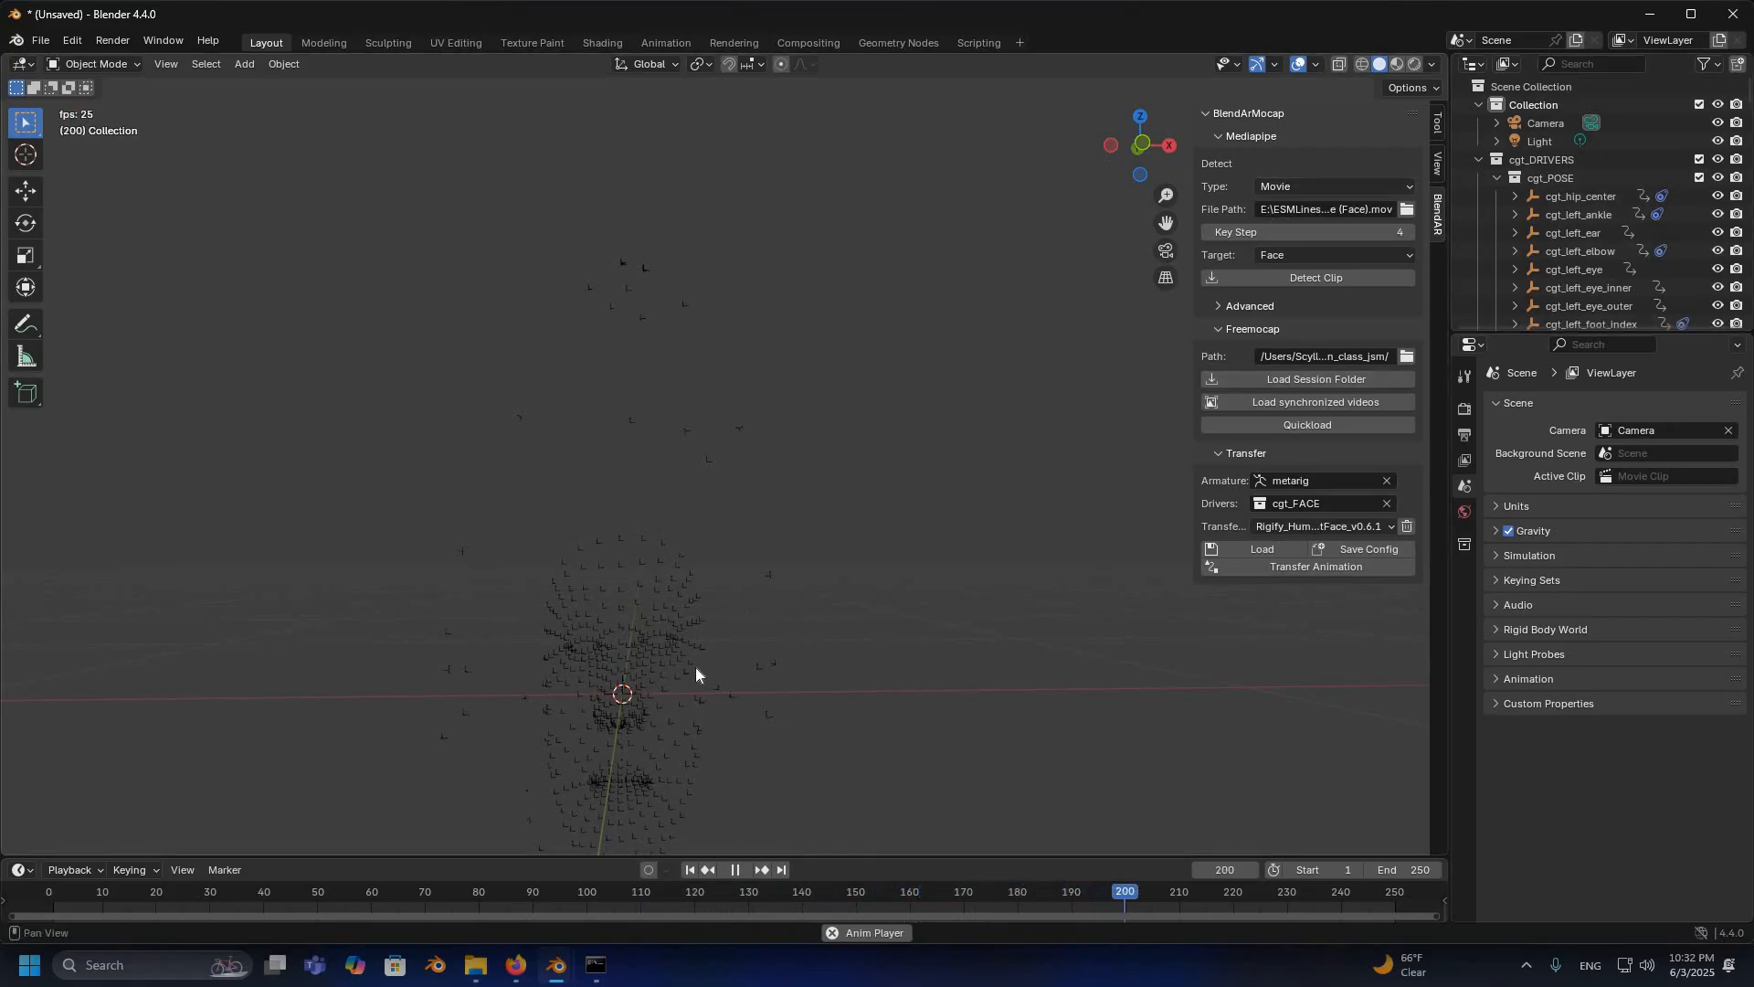
{"action": "middle_click_drag", "start_coordinate": [31, 42], "coordinate": [44, 64]}
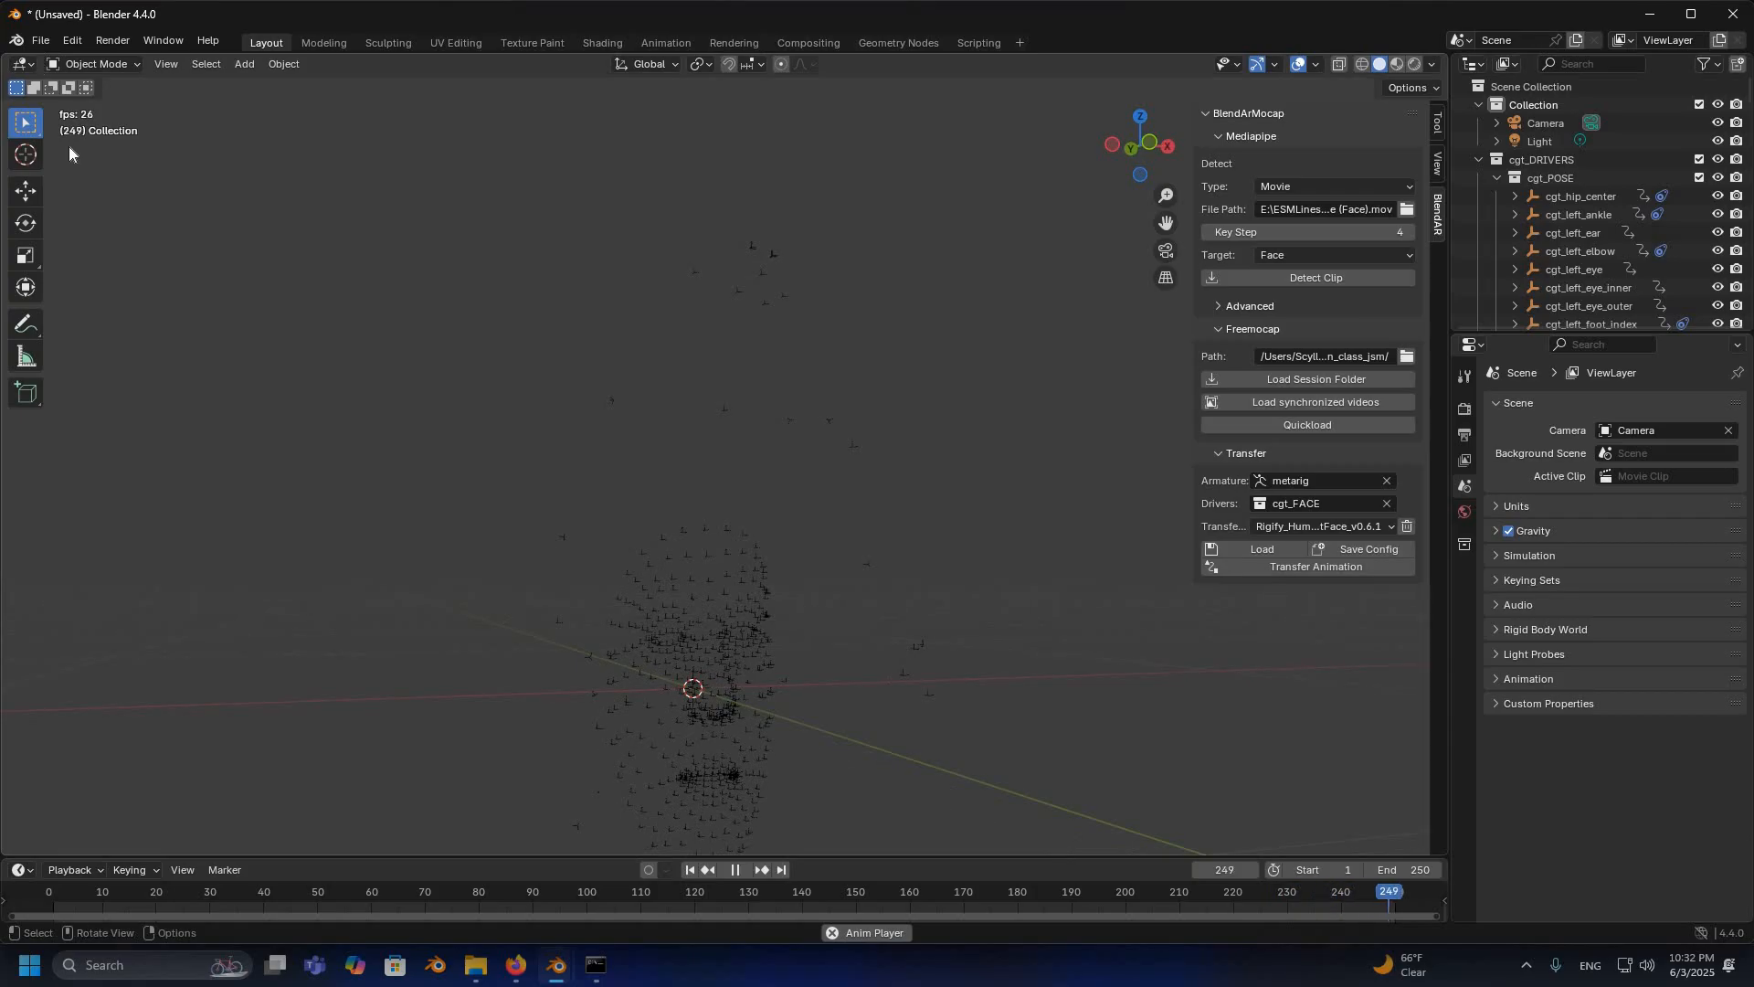
Step: Start saving the project as FacialMocap_ProjectName_Lines.blend, and cancel the save
{"action": "left_click", "coordinate": [41, 41]}
{"action": "left_click", "coordinate": [68, 162]}
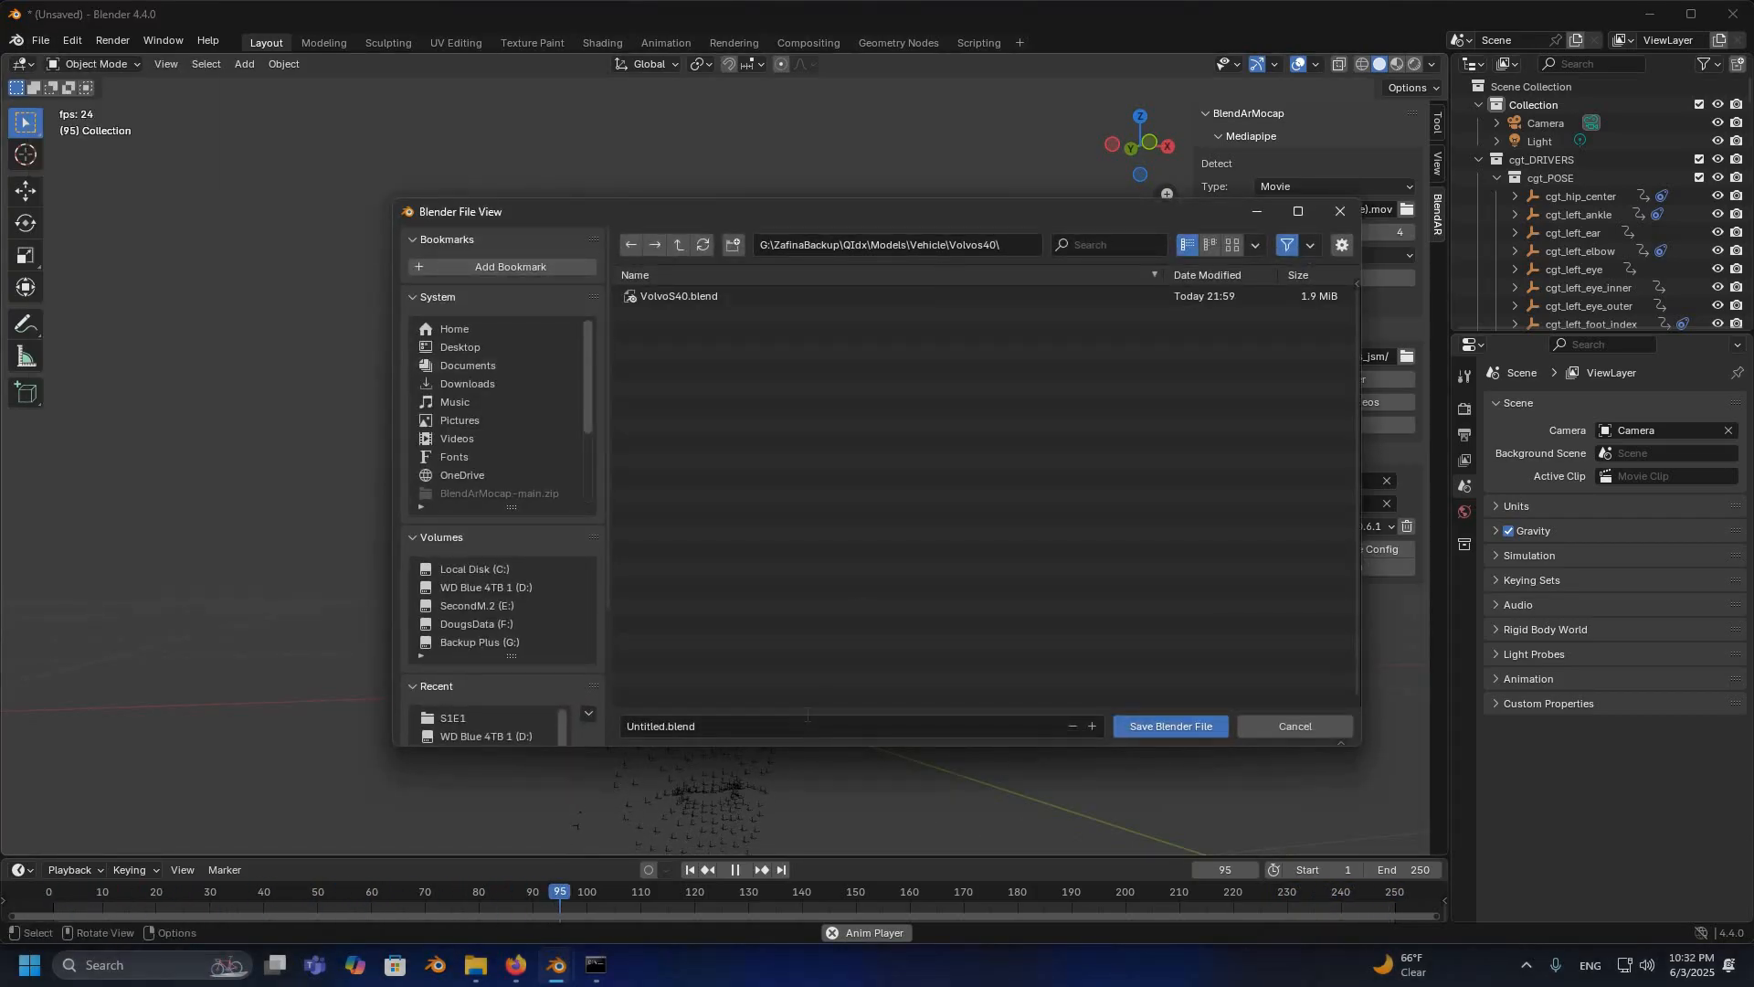
{"action": "left_click", "coordinate": [807, 719]}
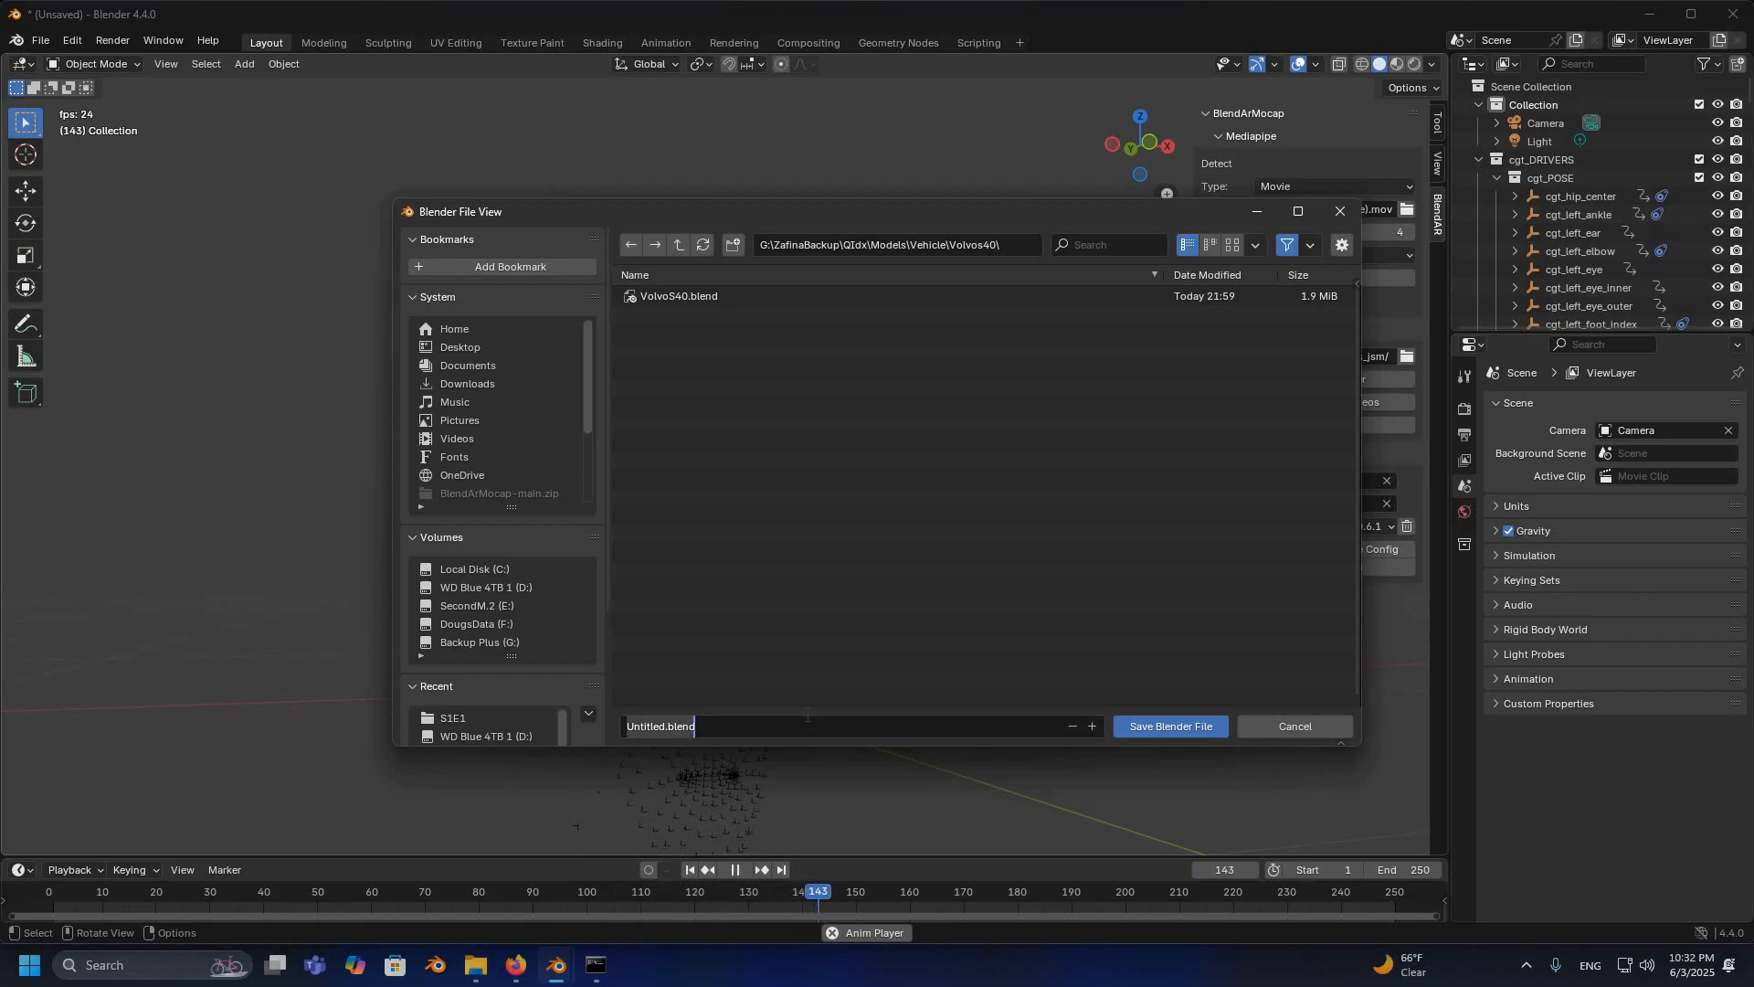
{"action": "key", "text": "Home"}
{"action": "key", "text": "Delete"}
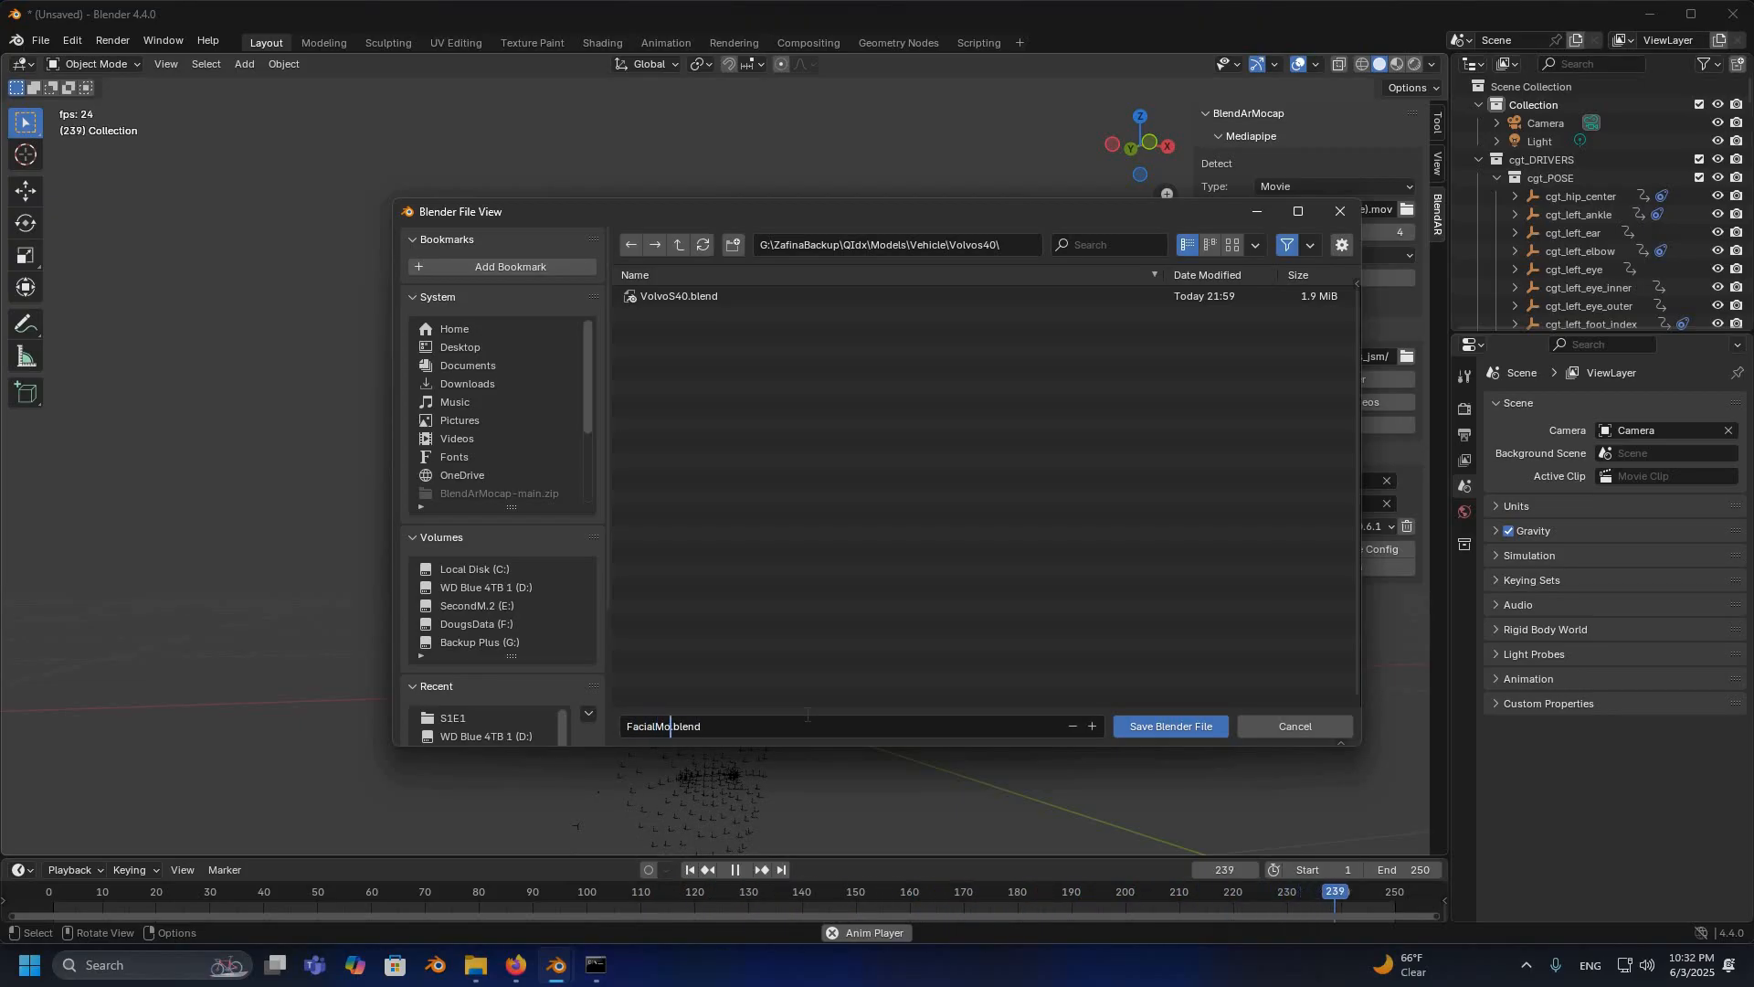
{"action": "type", "text": "FacialMocap_Pro"}
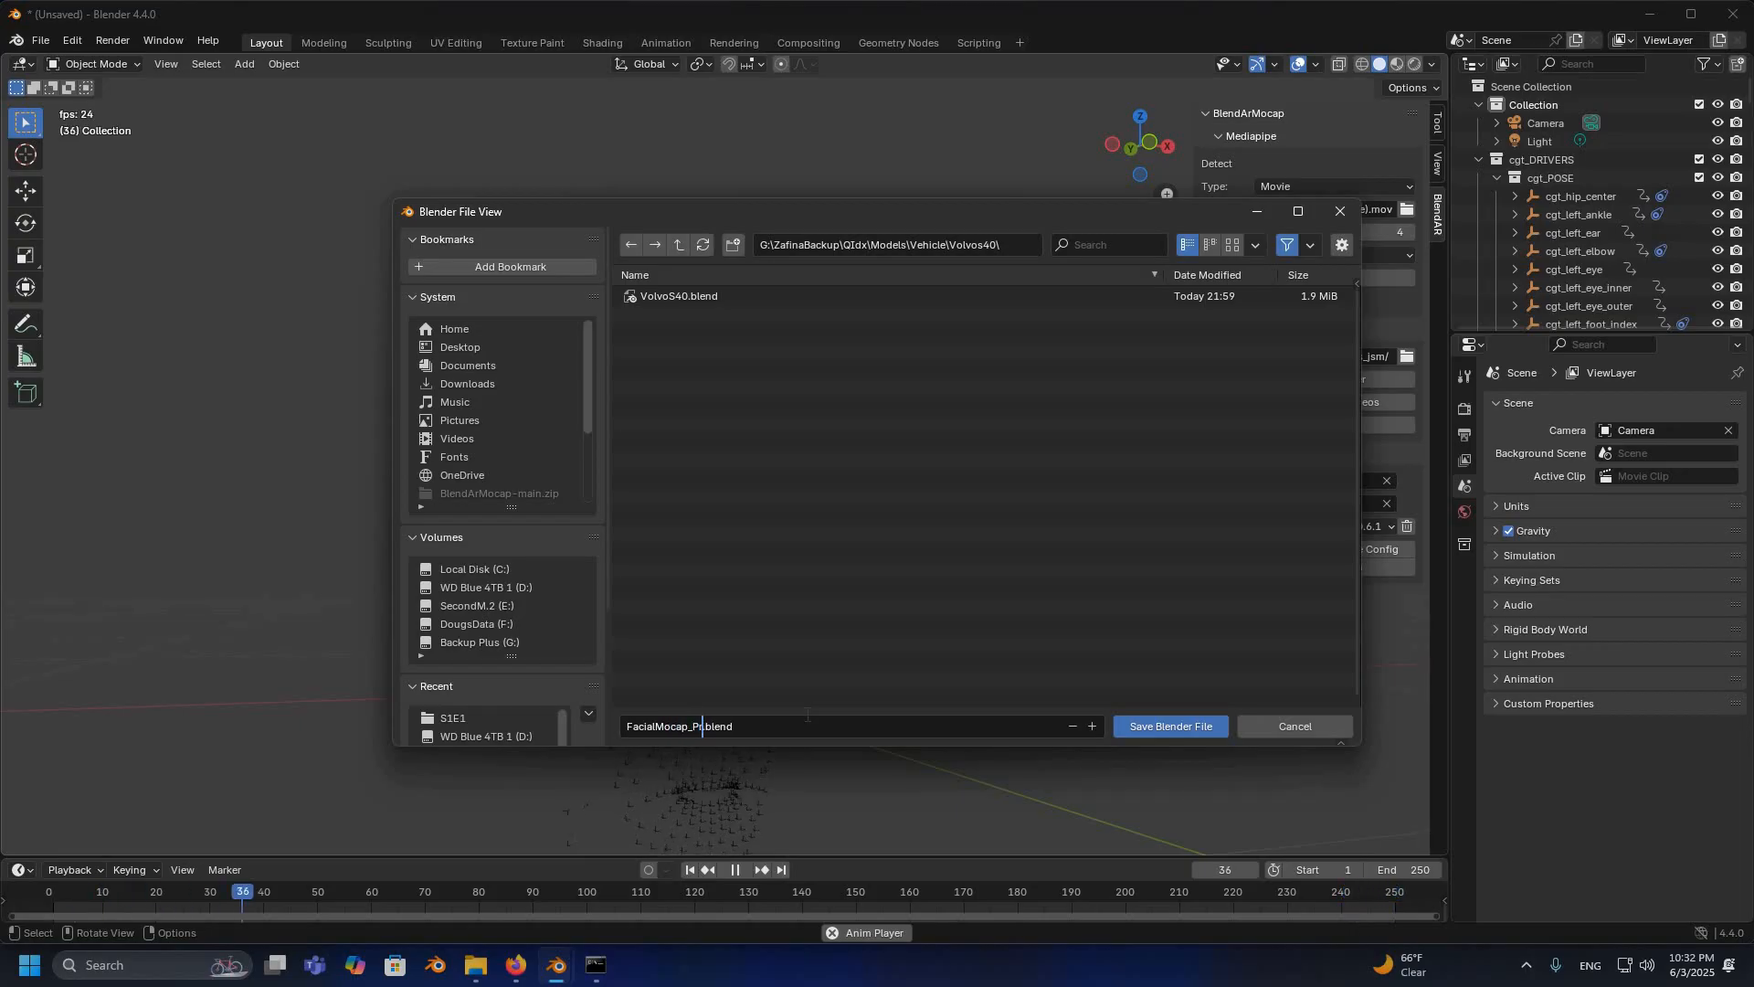
{"action": "type", "text": "ject"}
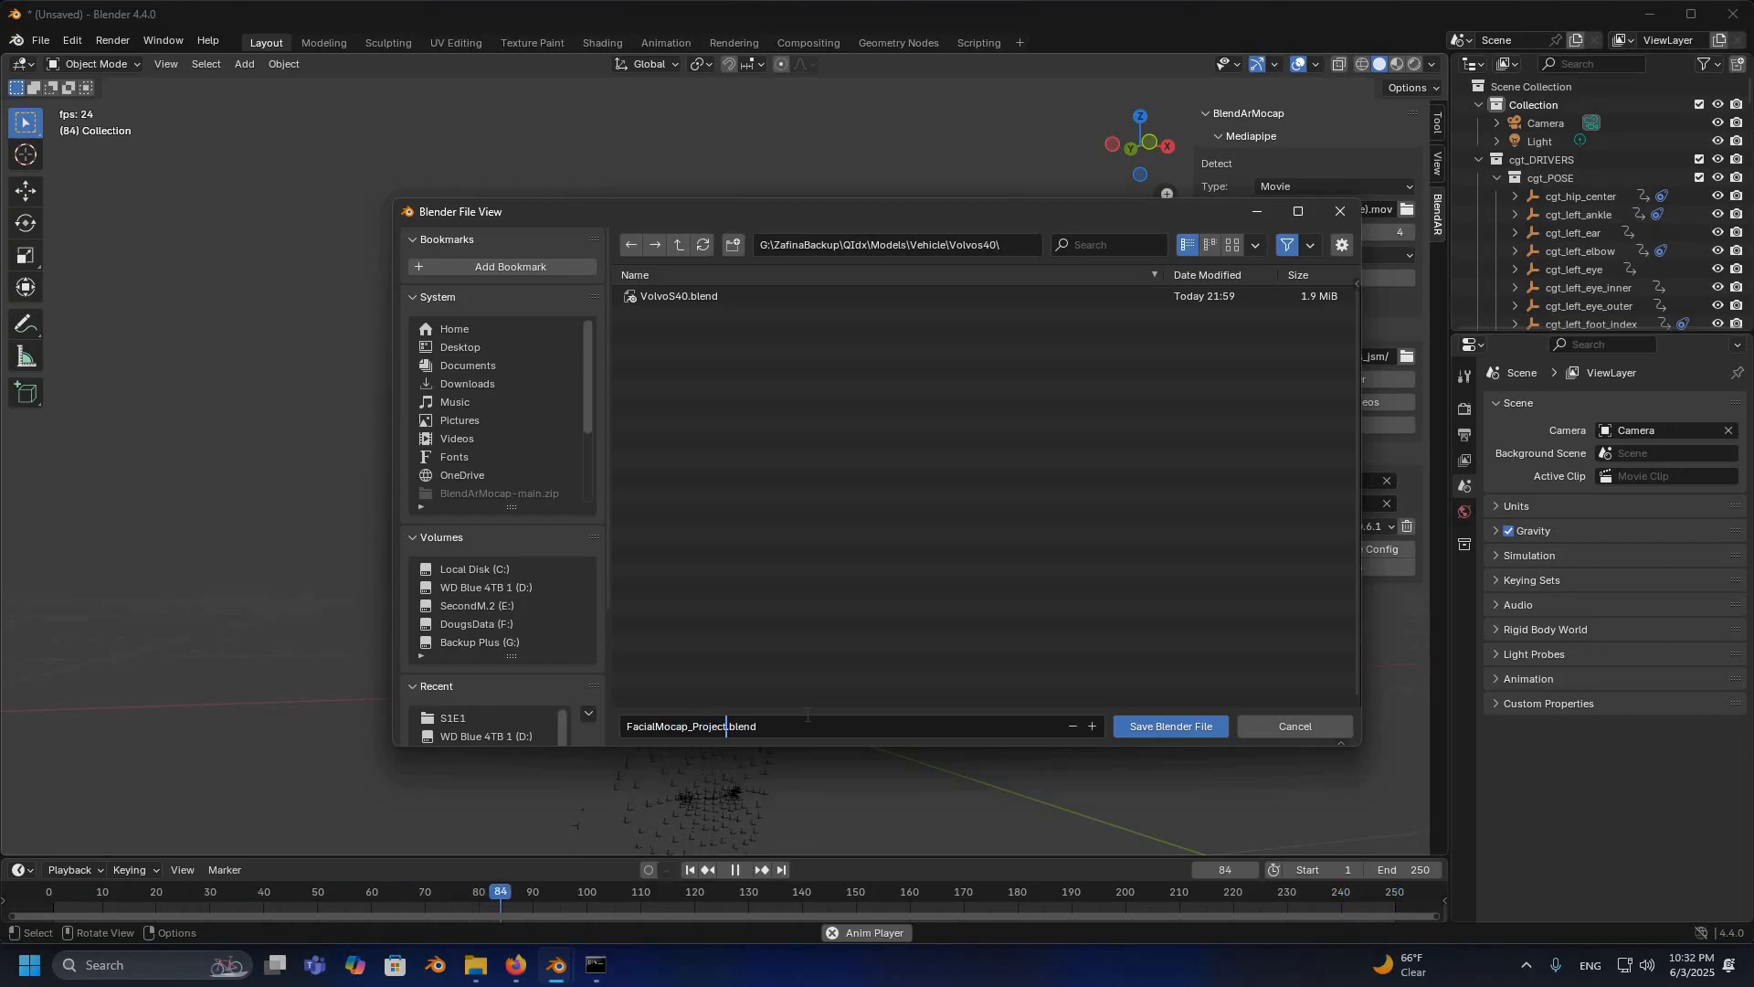
{"action": "type", "text": "Name_Lines"}
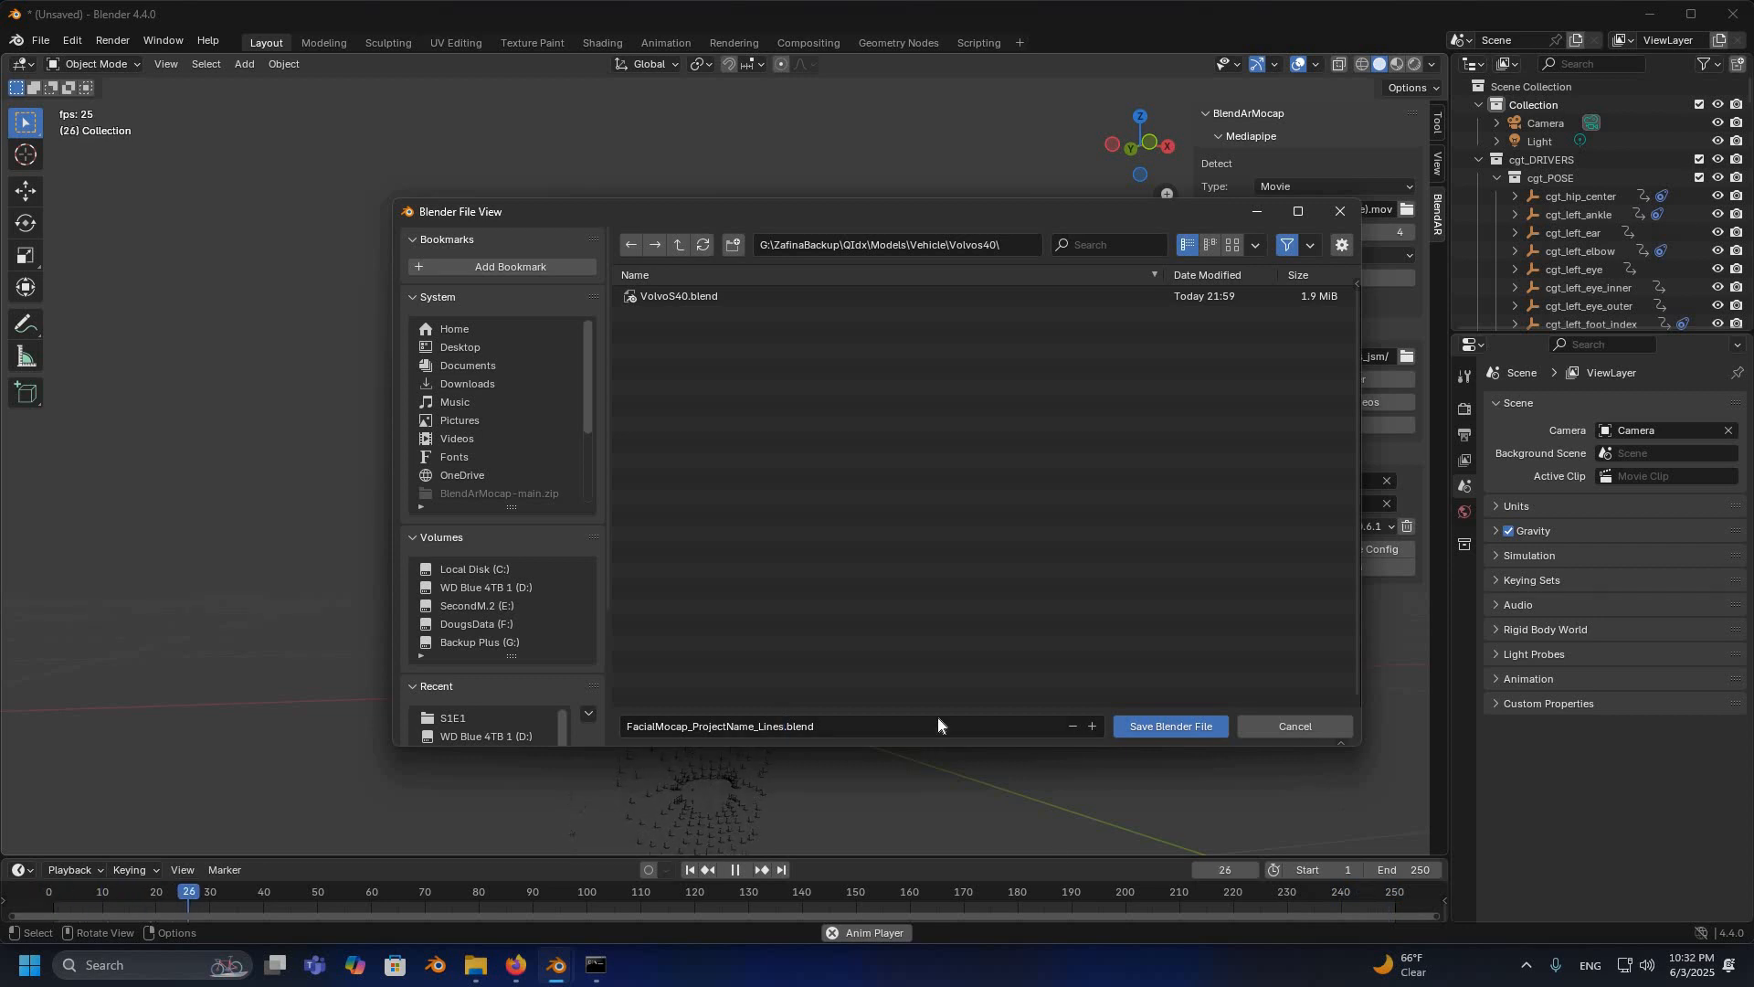
{"action": "key", "text": "Escape"}
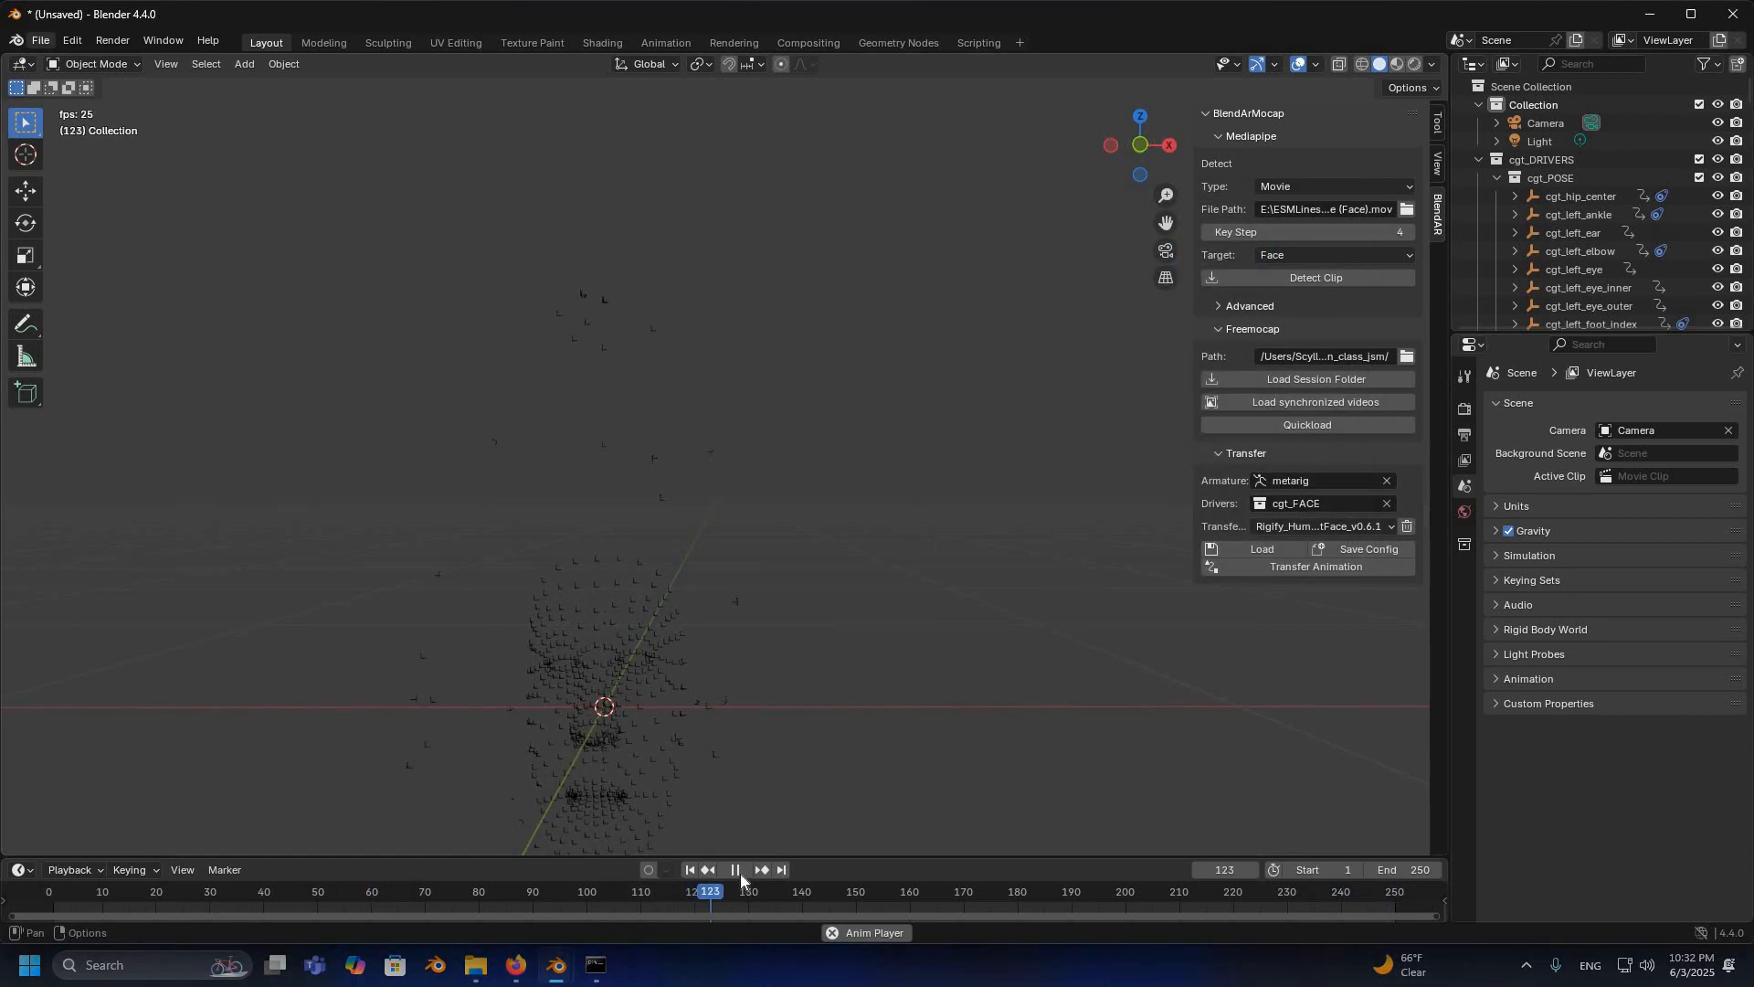
Step: Stop the animation playback and view the face tracking points from another angle
{"action": "key", "text": "space"}
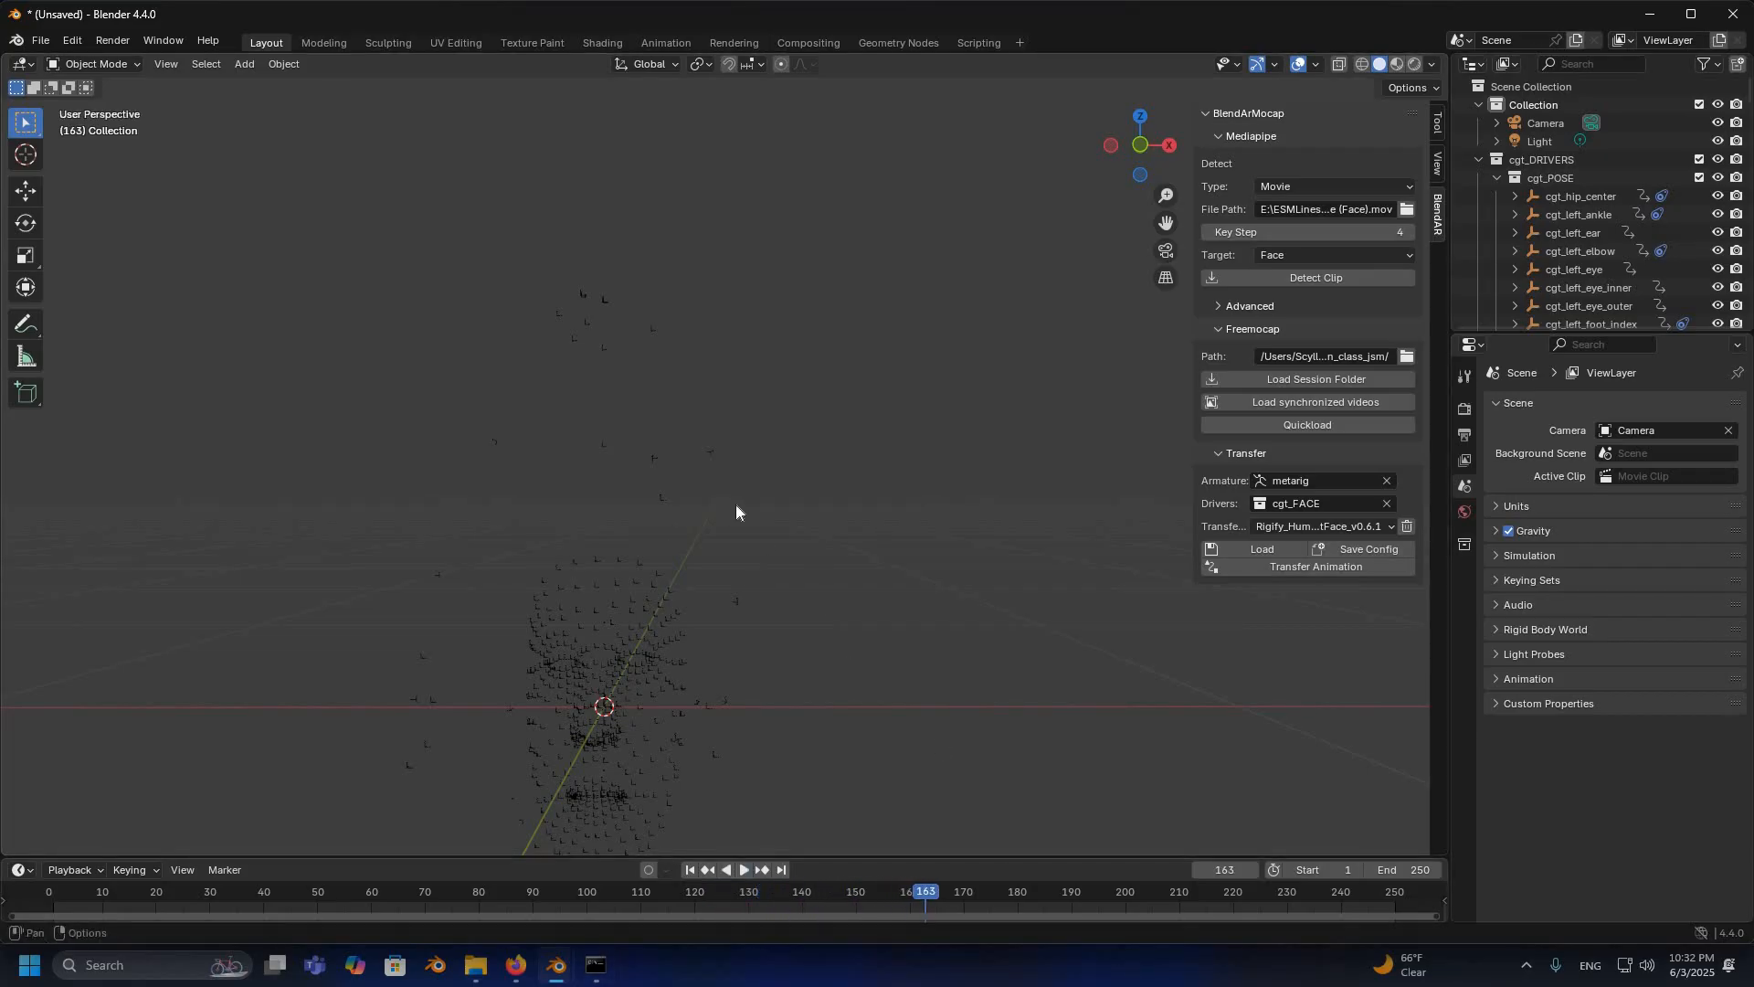
{"action": "scroll", "coordinate": [736, 504], "scroll_direction": "down", "scroll_amount": 3}
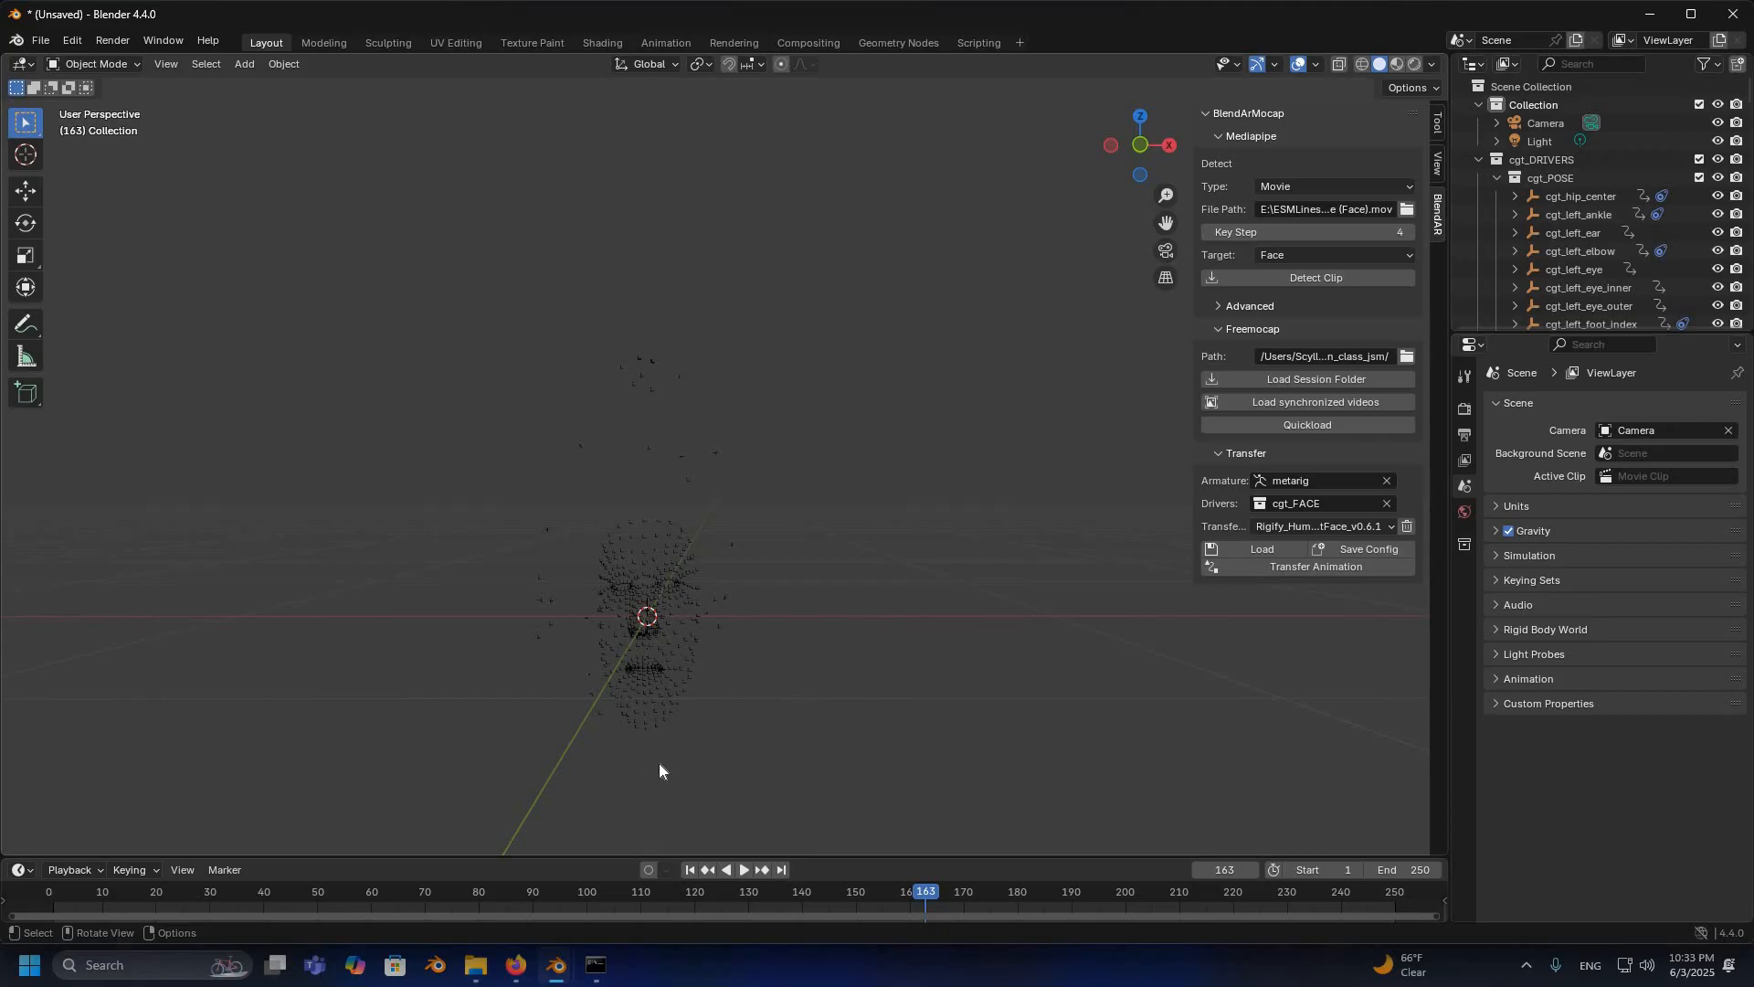
{"action": "middle_click_drag", "start_coordinate": [677, 804], "coordinate": [742, 778]}
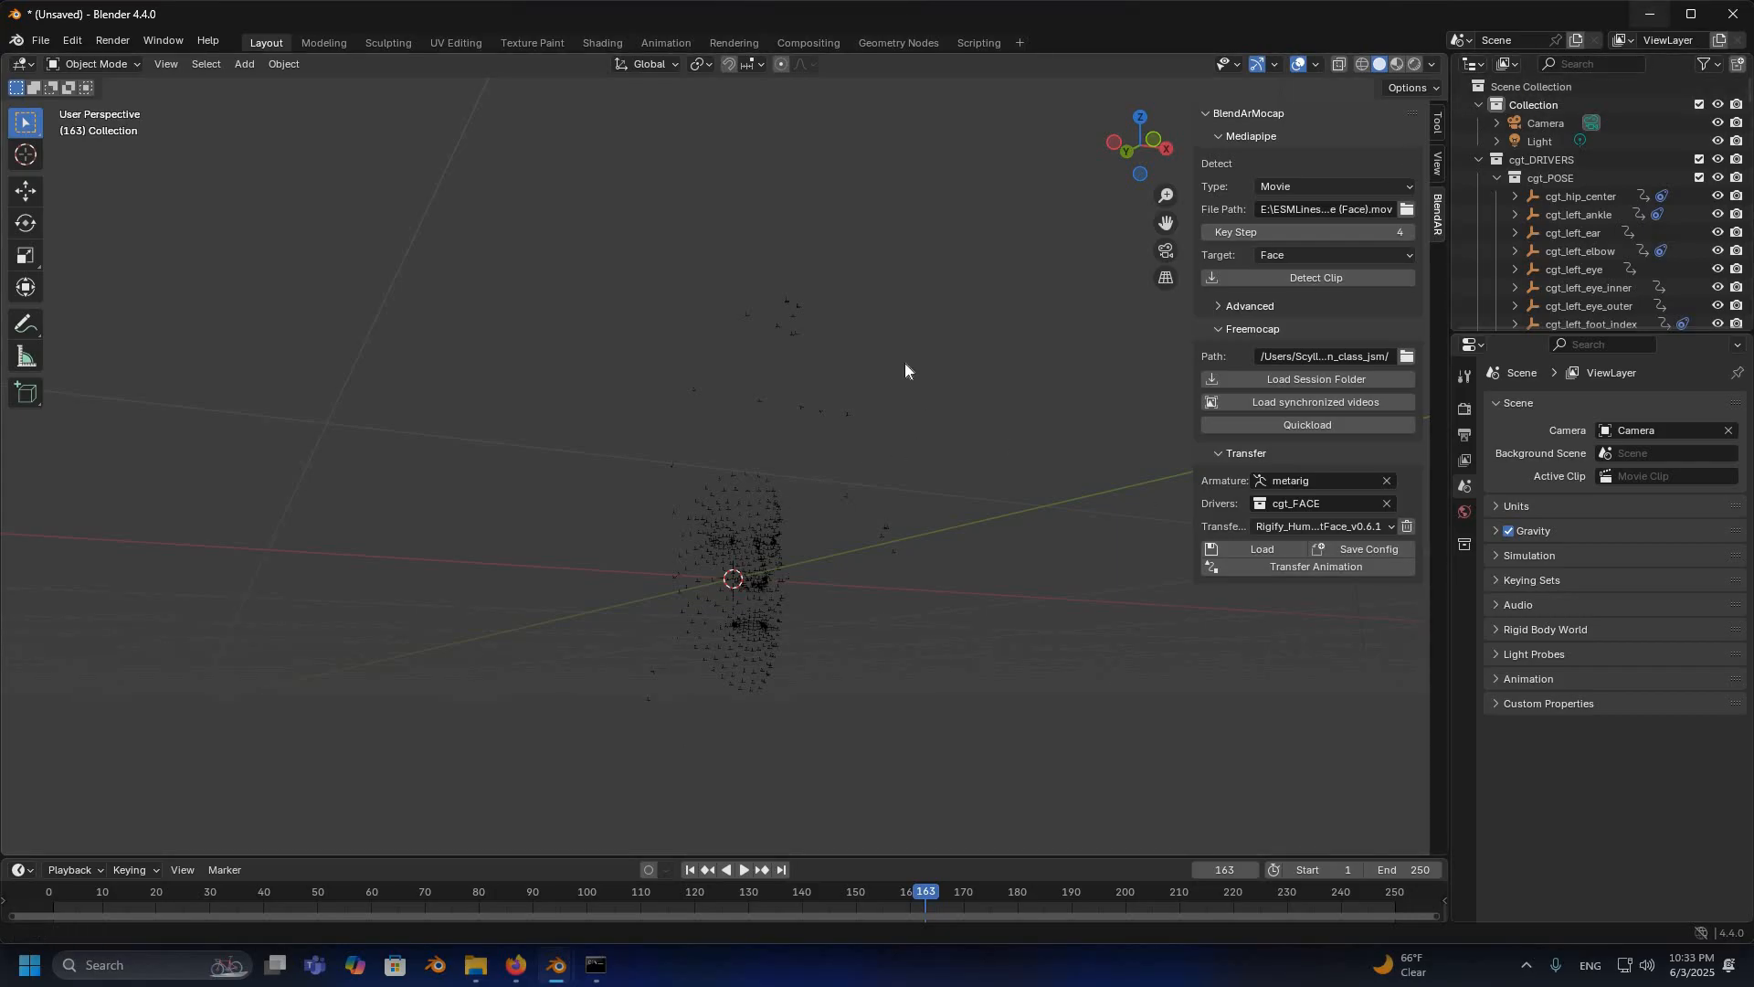
Step: Minimize Blender, look over the end of the console log, and minimize the Blender 4.4 folder window
{"action": "left_click", "coordinate": [1650, 13]}
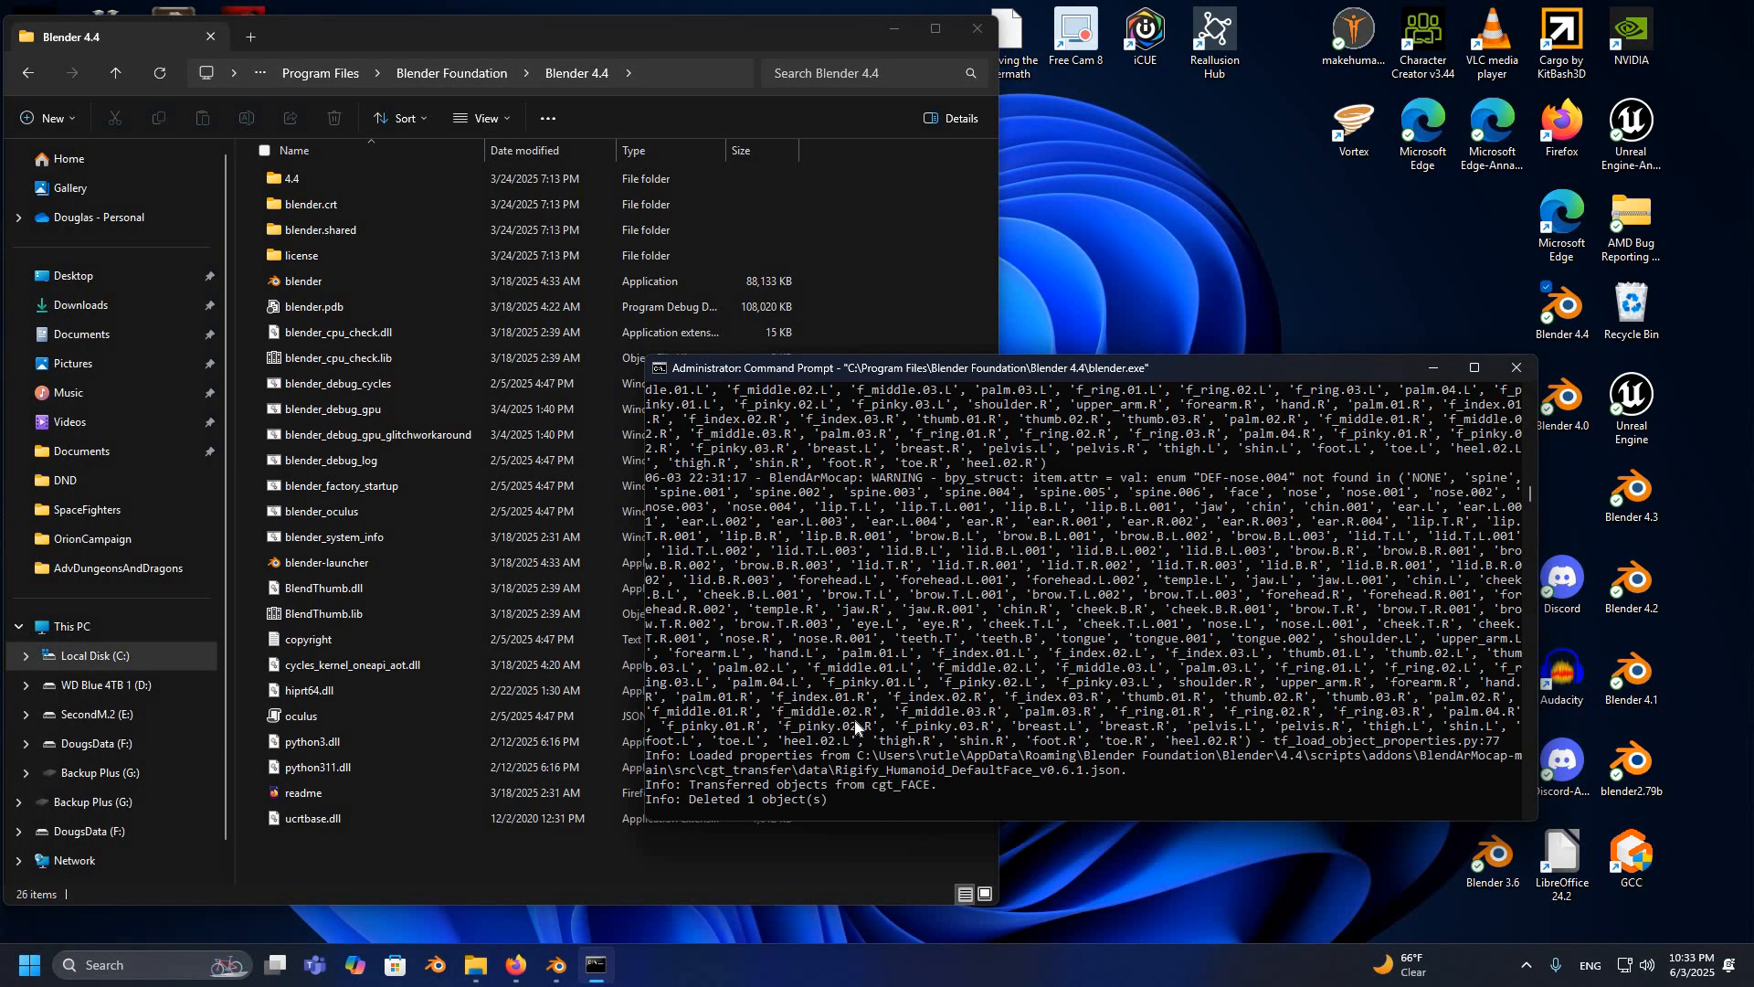
{"action": "scroll", "coordinate": [857, 680], "scroll_direction": "down", "scroll_amount": 5}
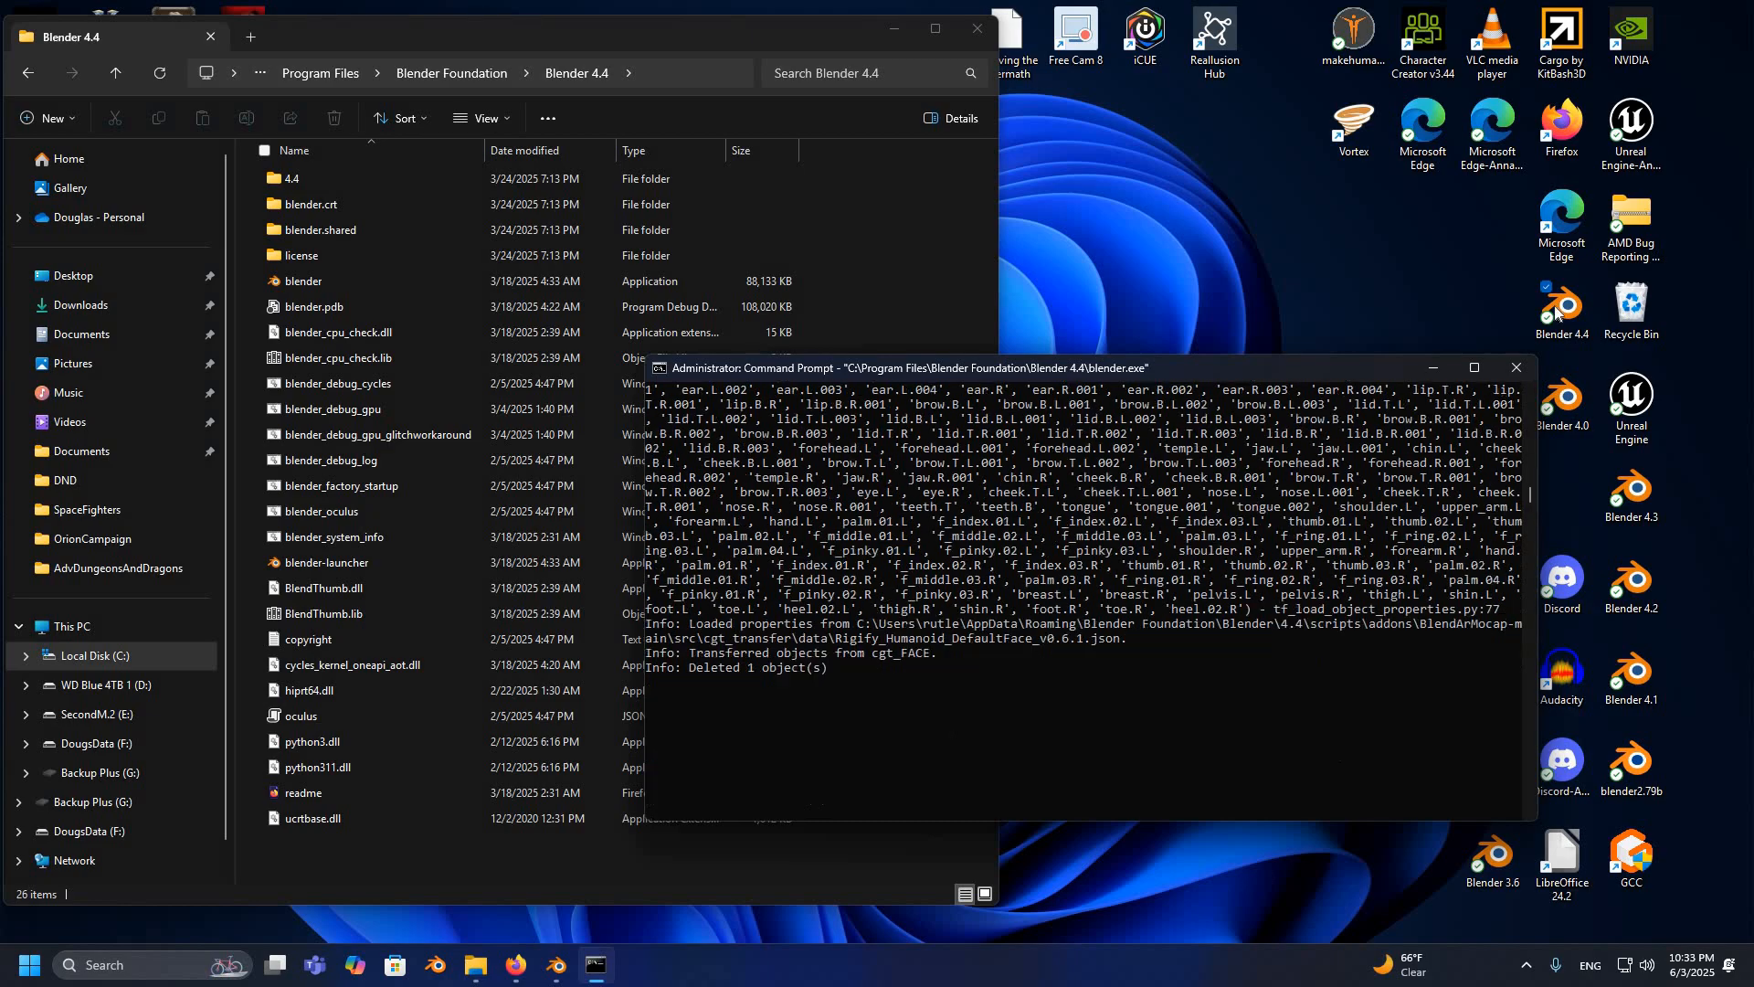
{"action": "left_click", "coordinate": [896, 31]}
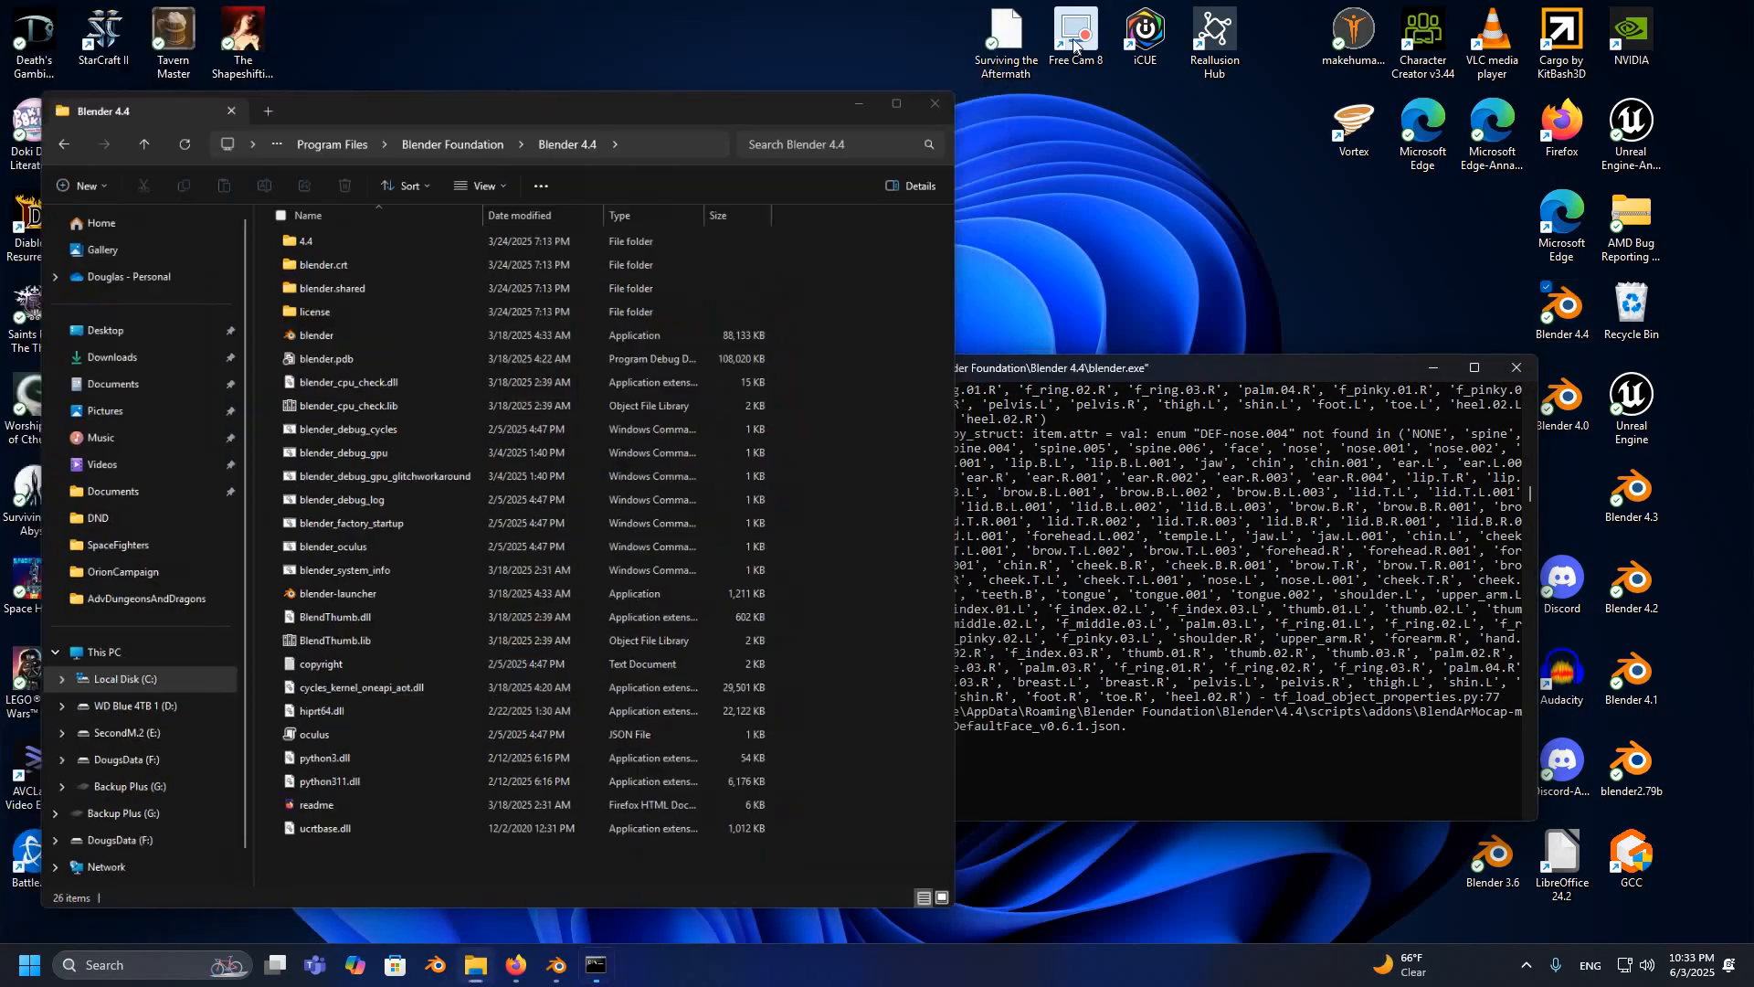
{"action": "left_click", "coordinate": [1075, 46]}
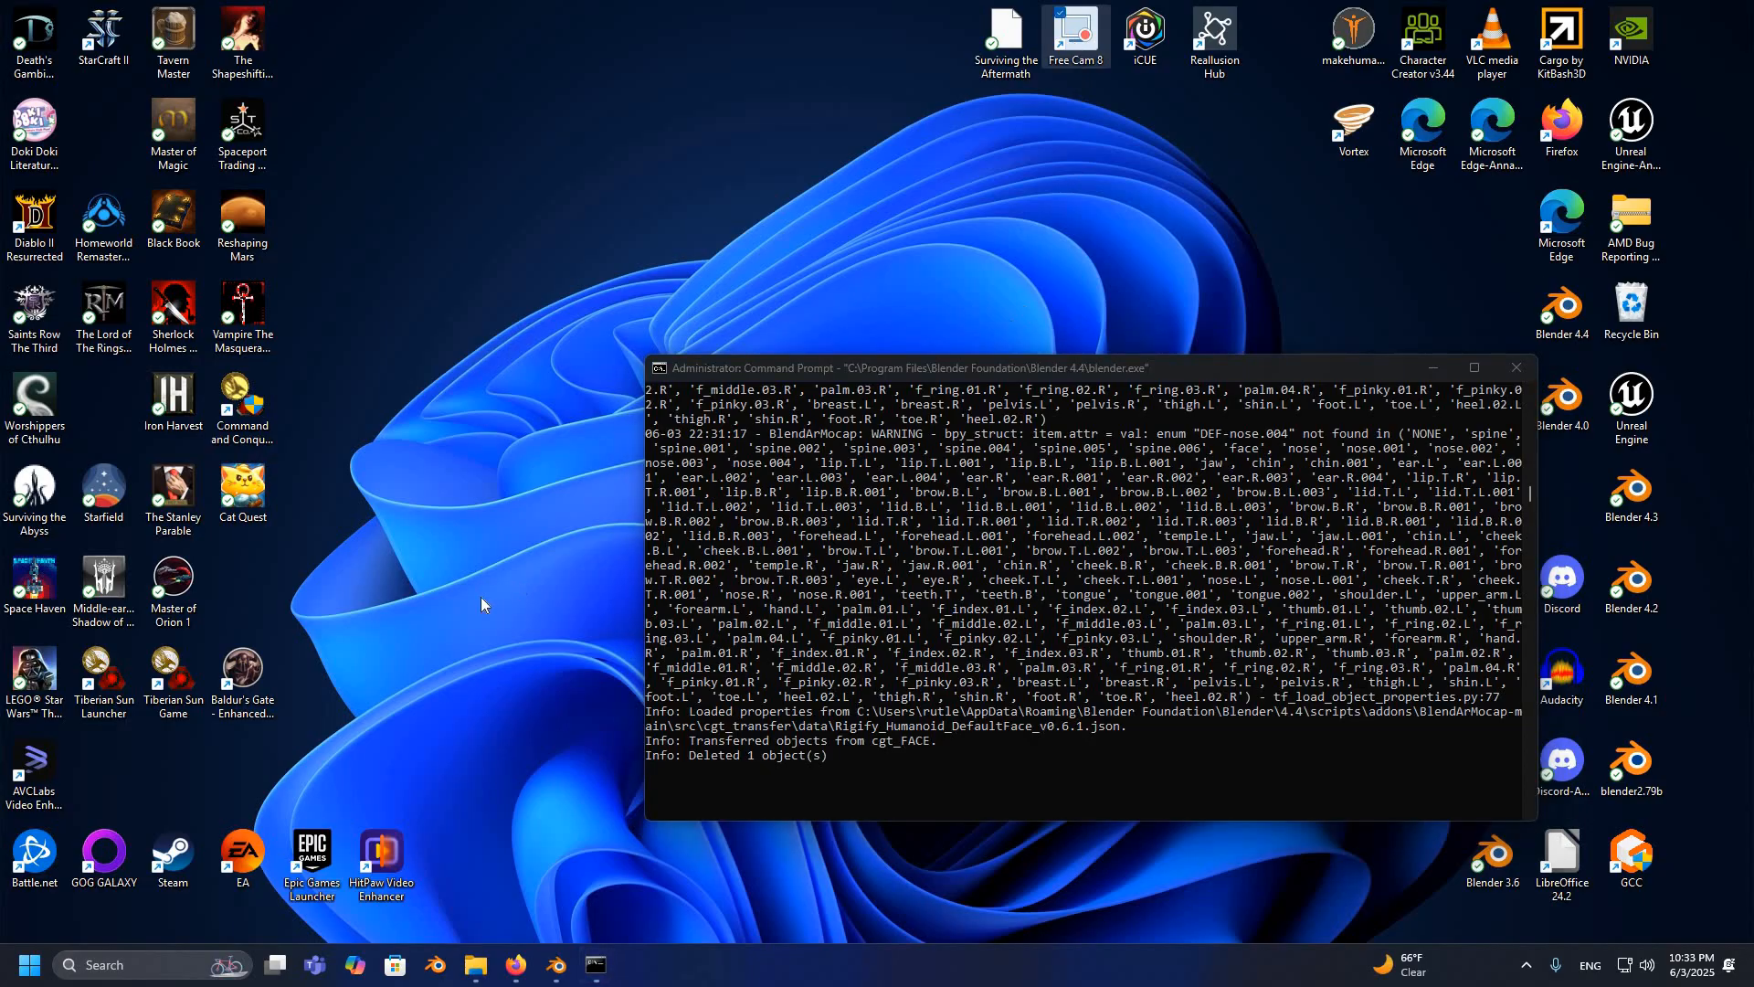